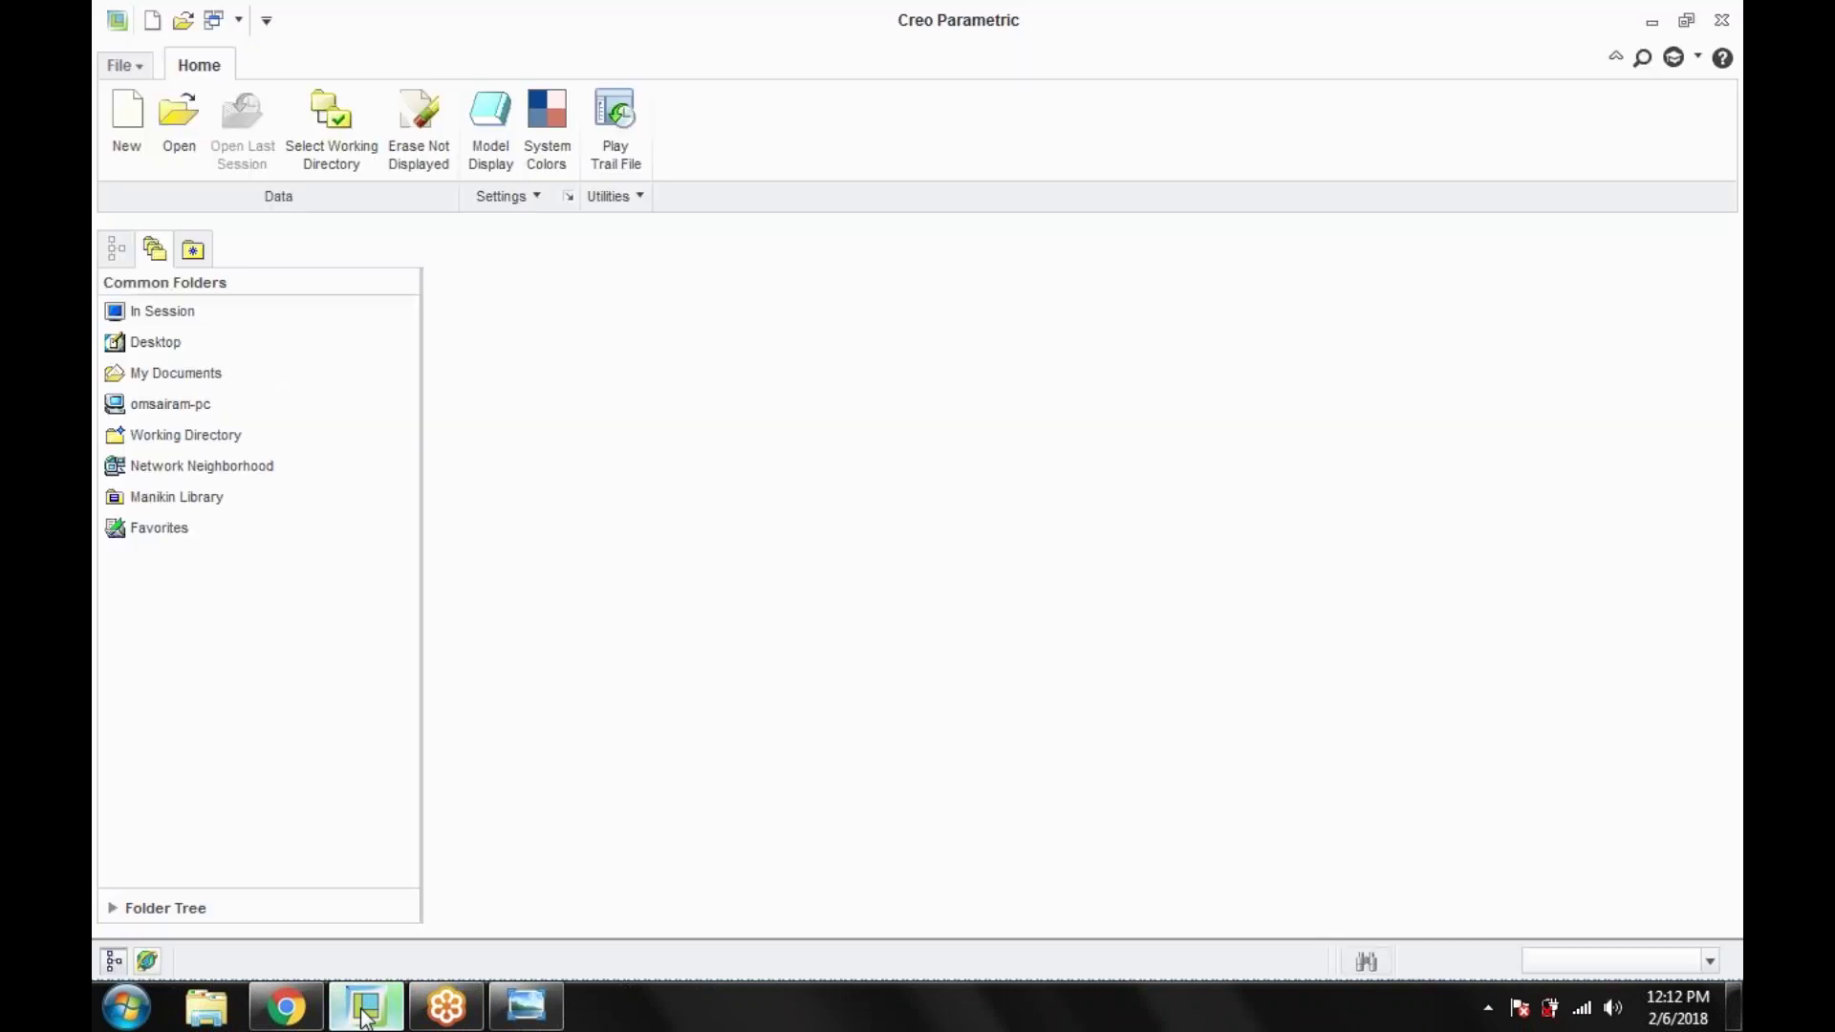
Step: Create a new solid part named SW_FEAT using the mmns_part_solid template instead of the default
click(130, 151)
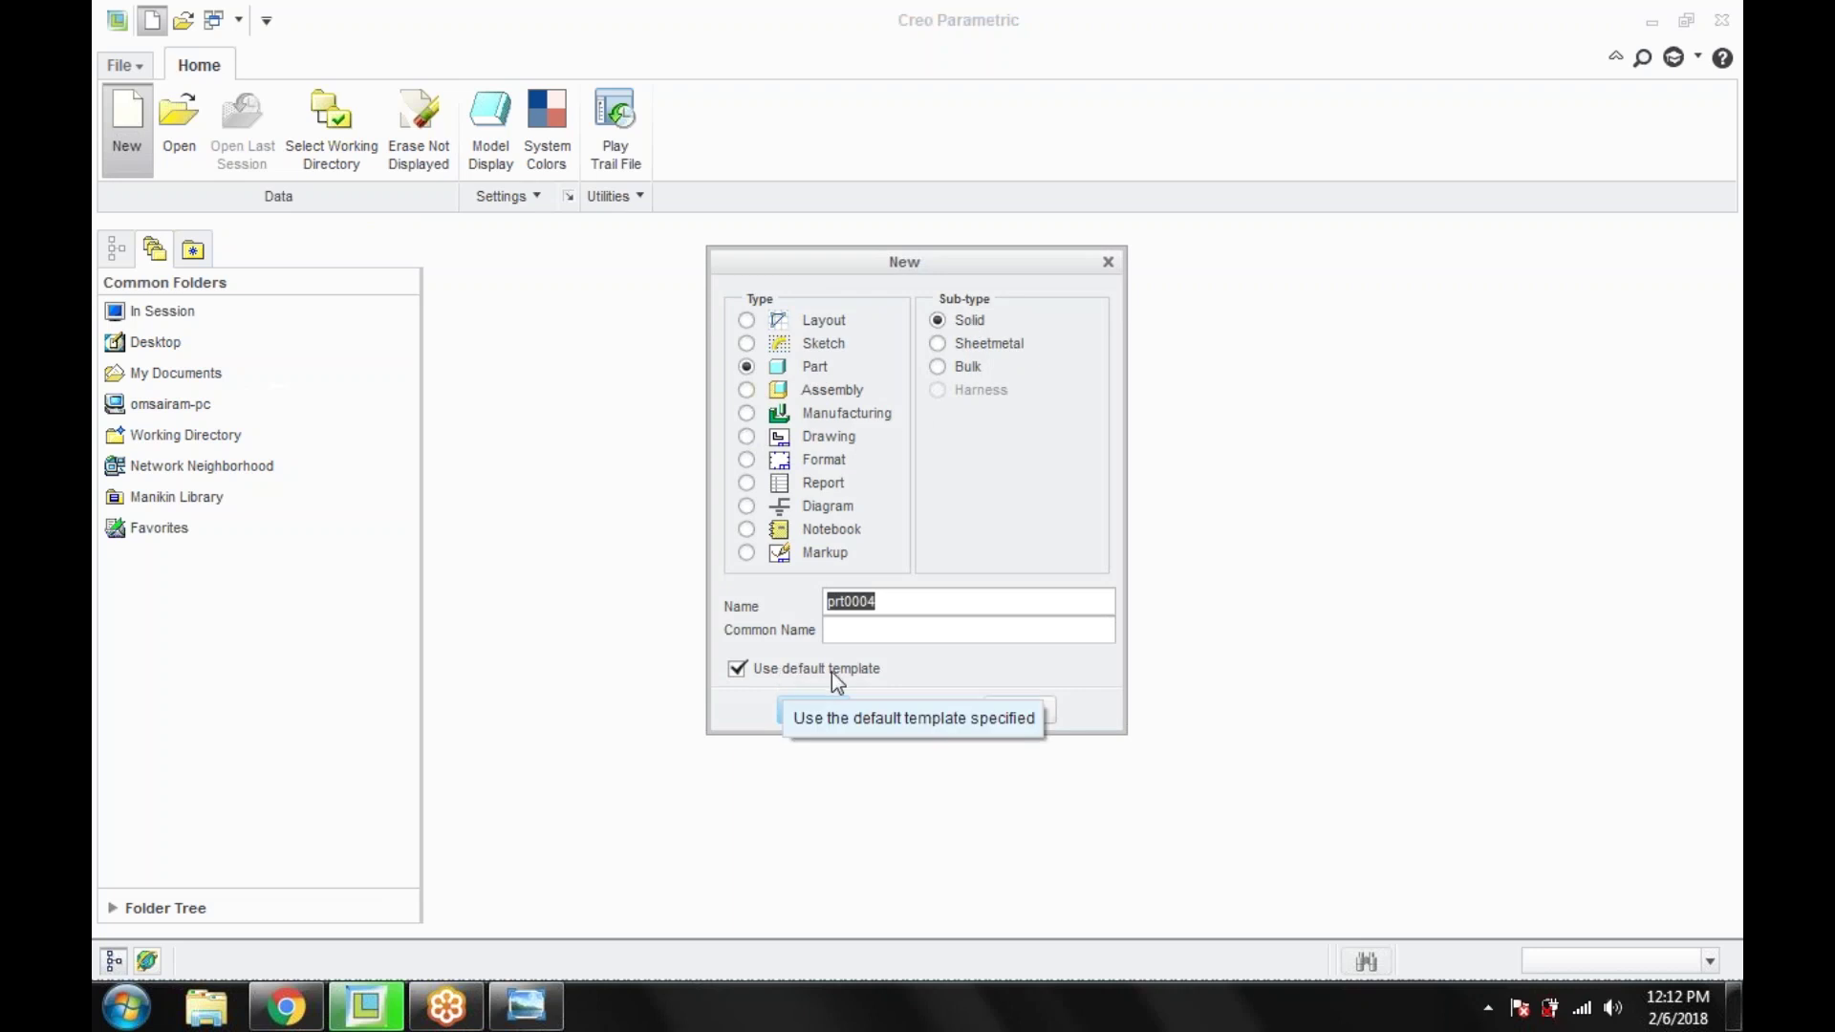
key(BackSpace)
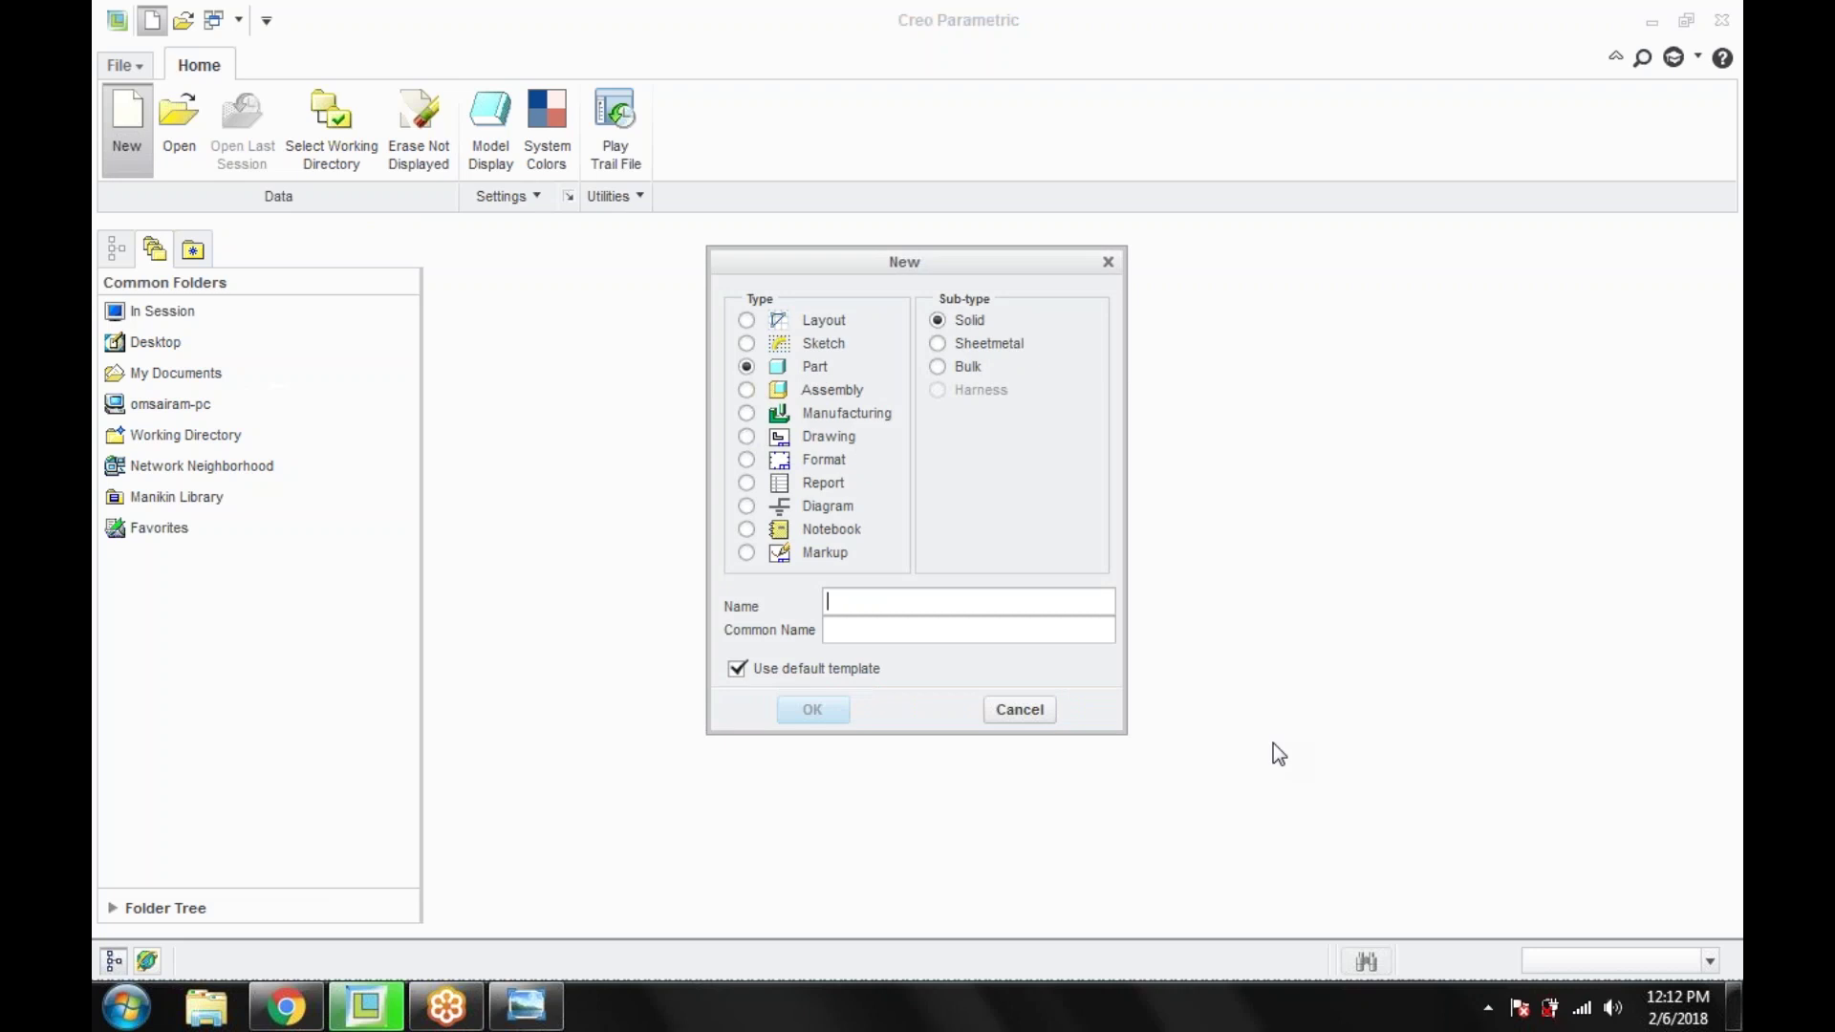
text(s)
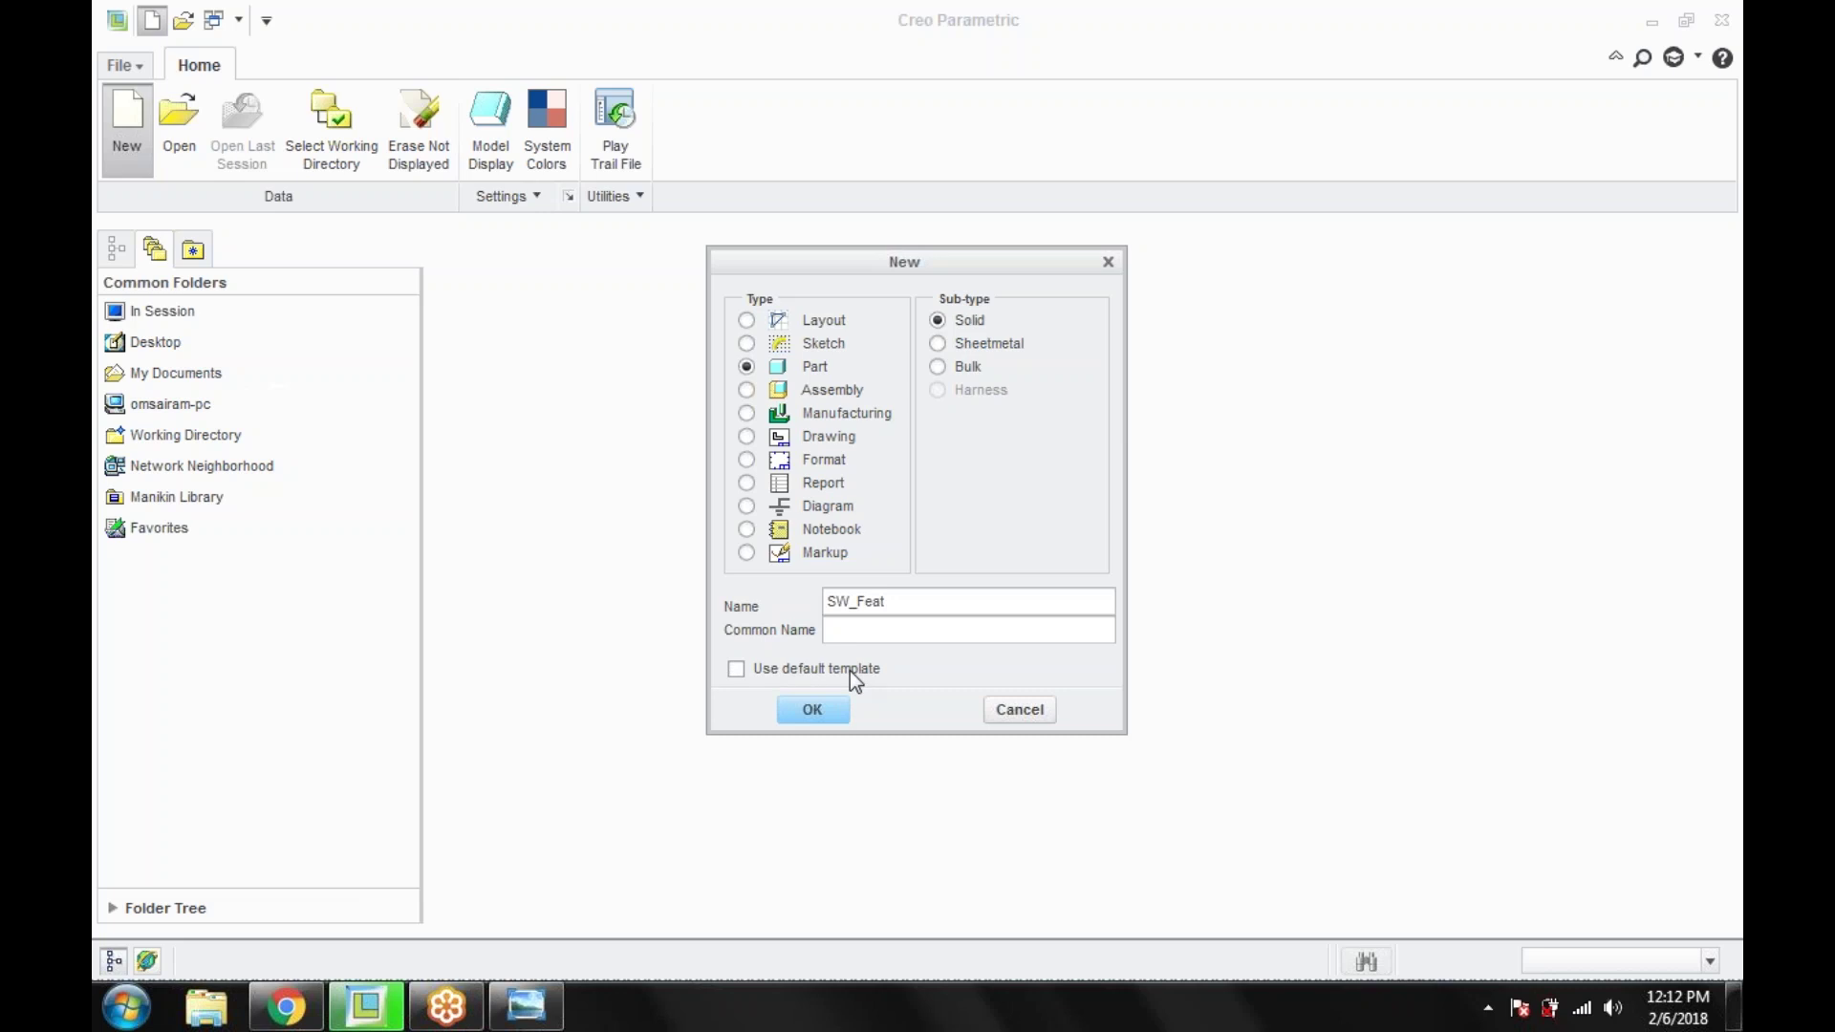
click(814, 711)
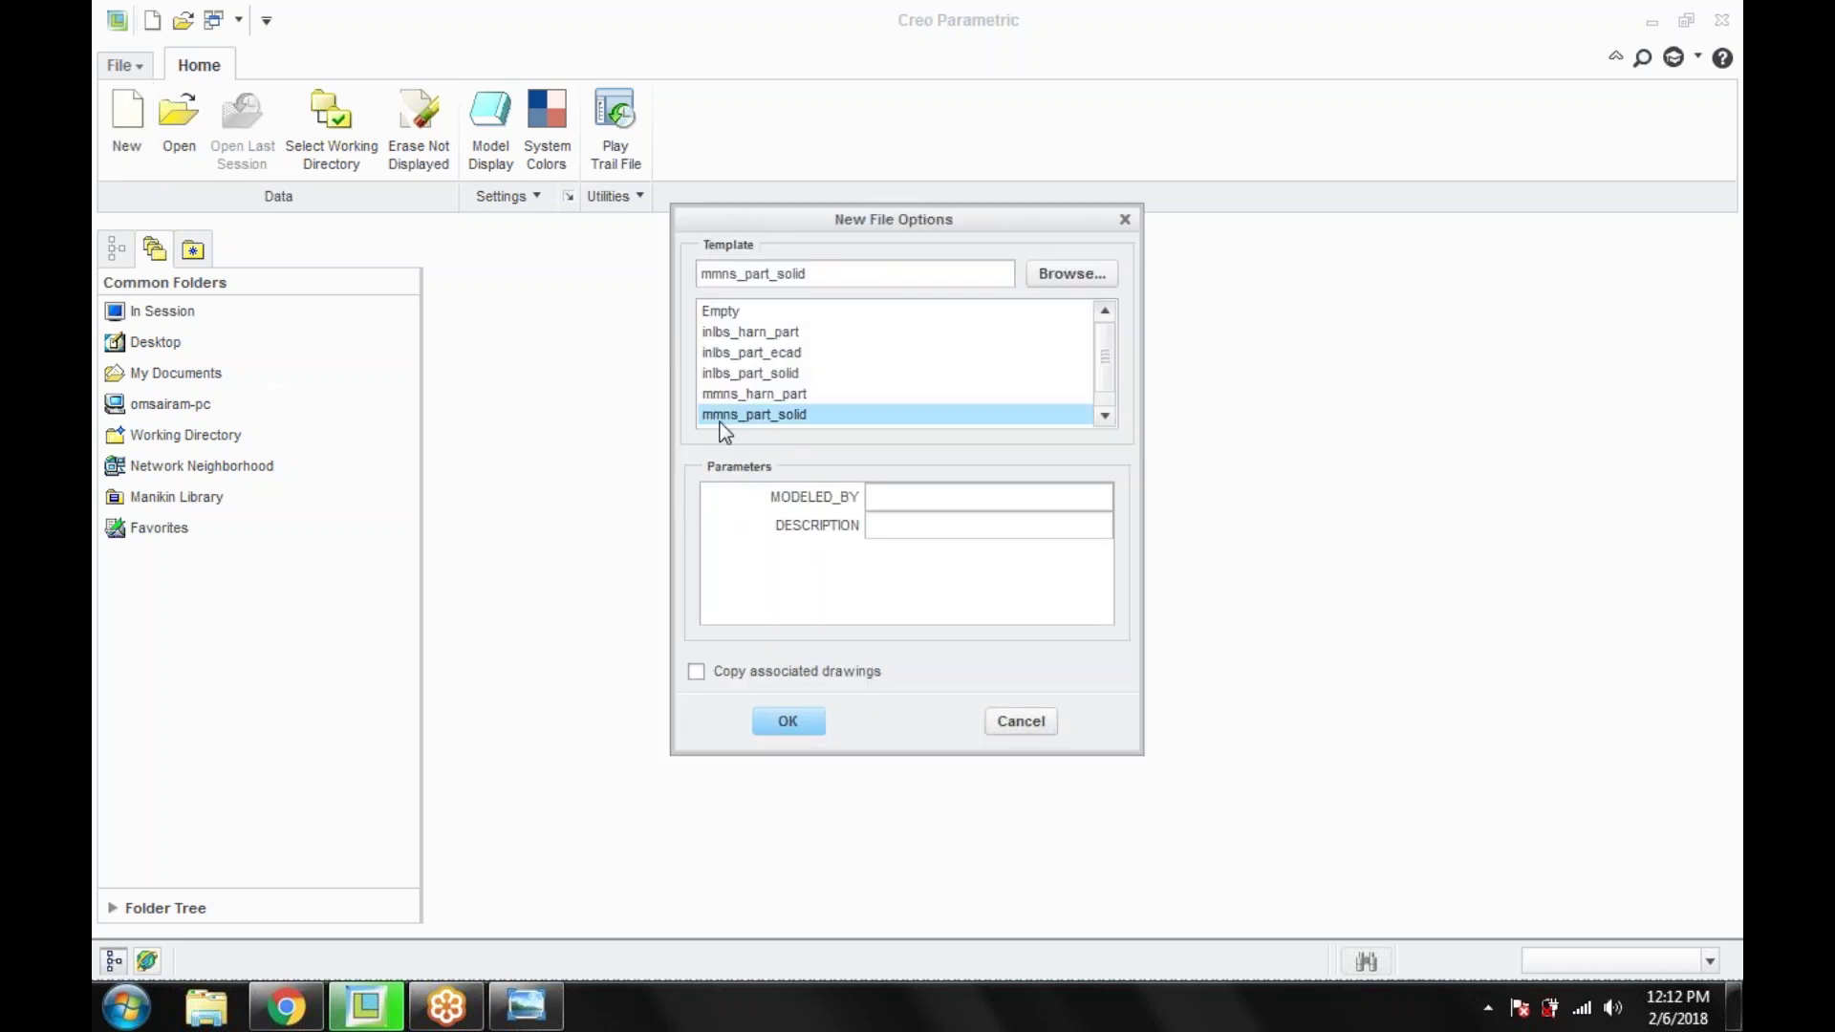
click(788, 721)
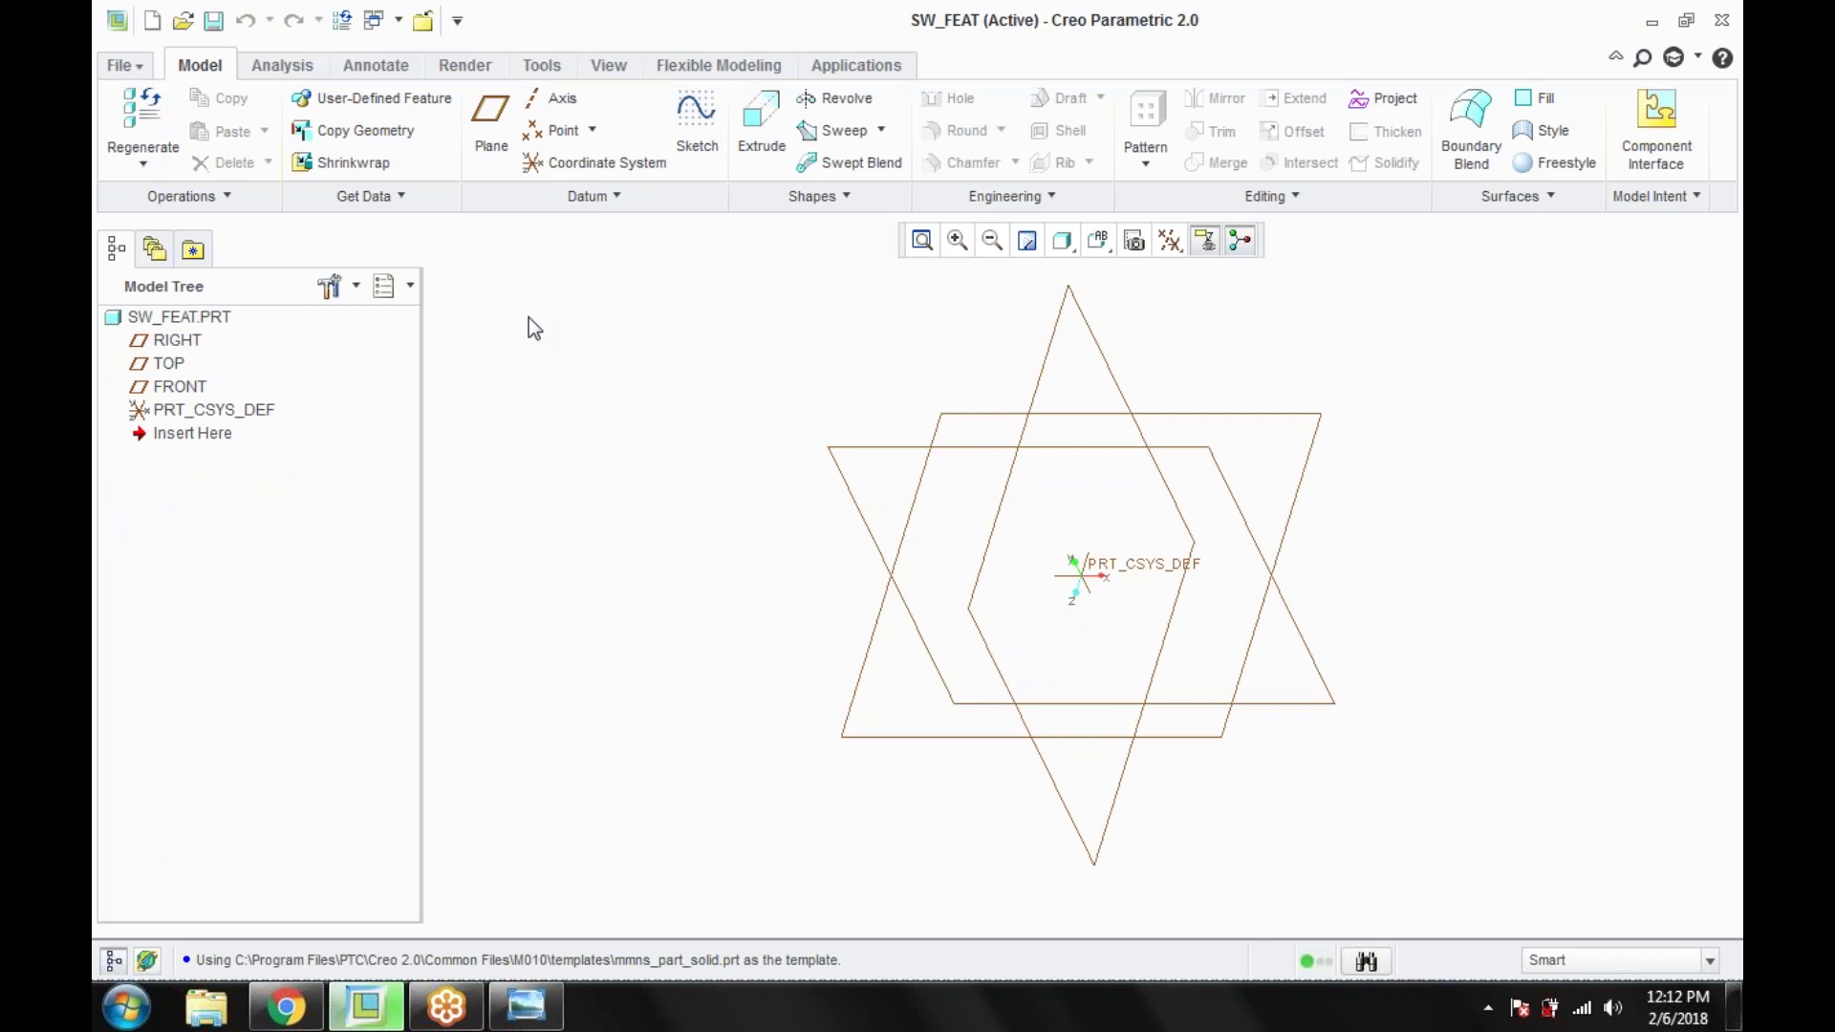
Step: Set the working directory to the CREO FILES folder
click(124, 65)
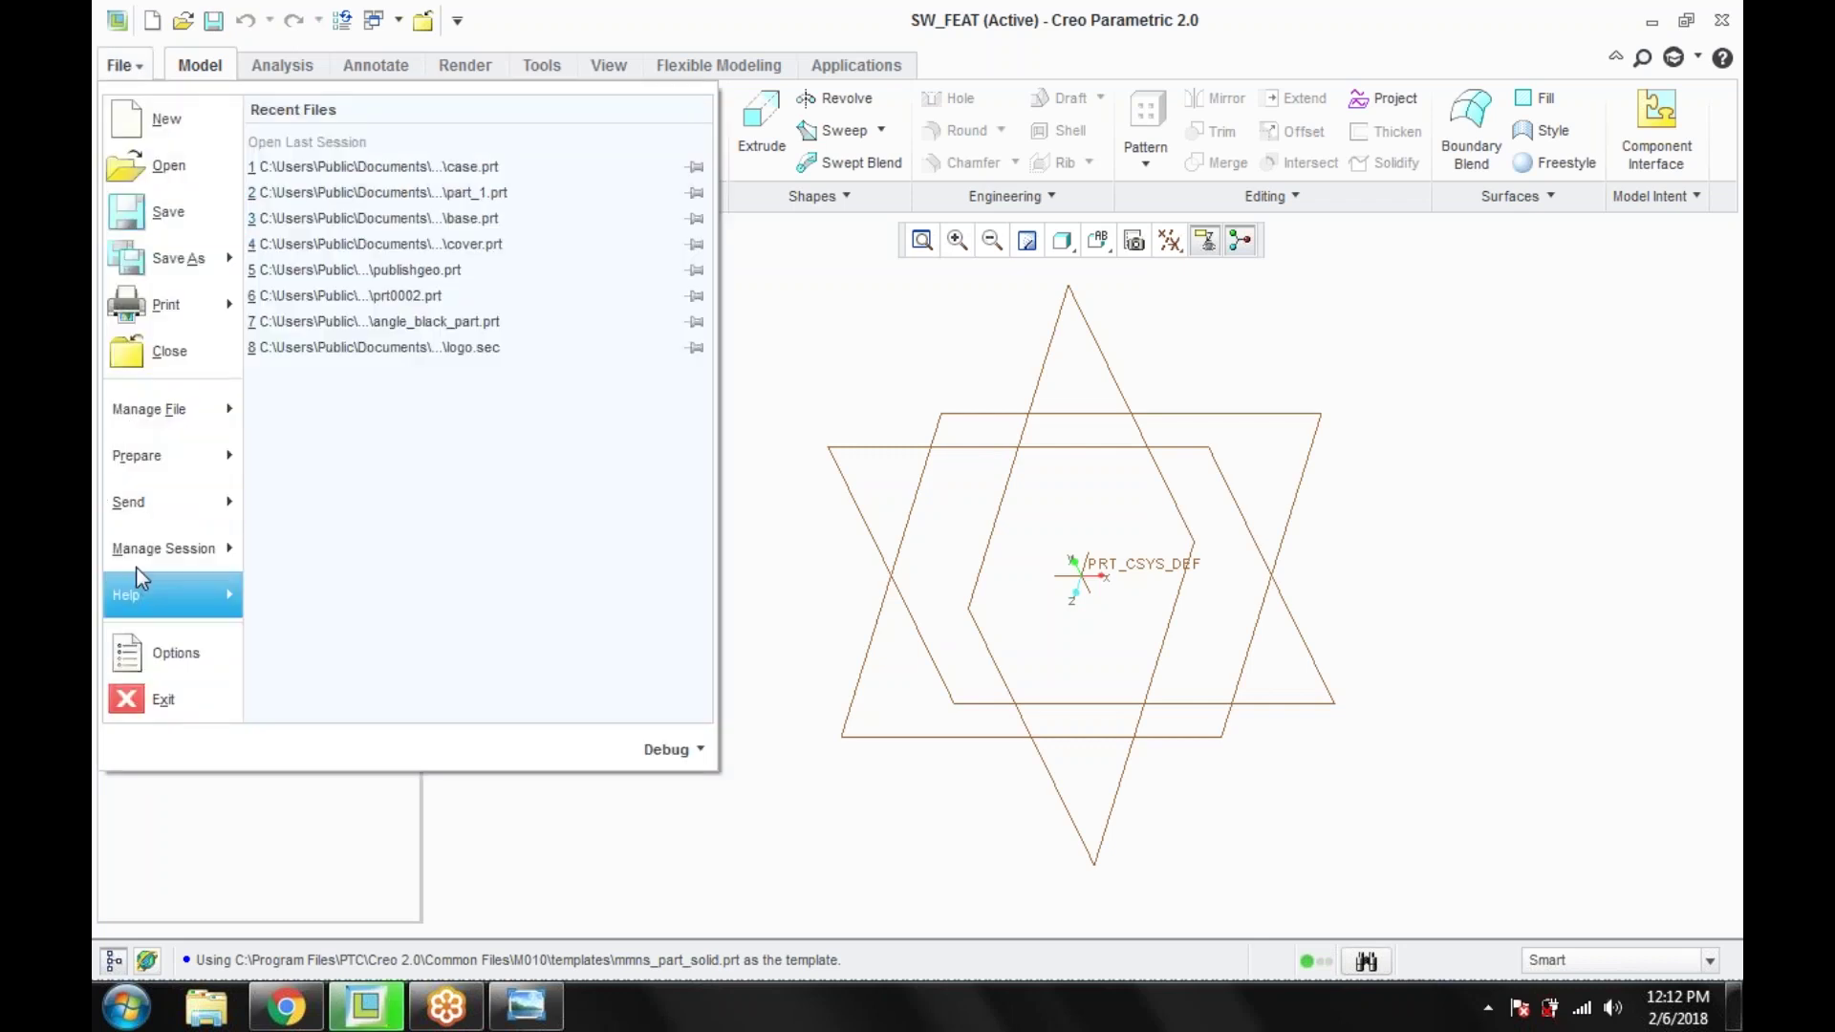
mouse_move(145, 558)
click(396, 565)
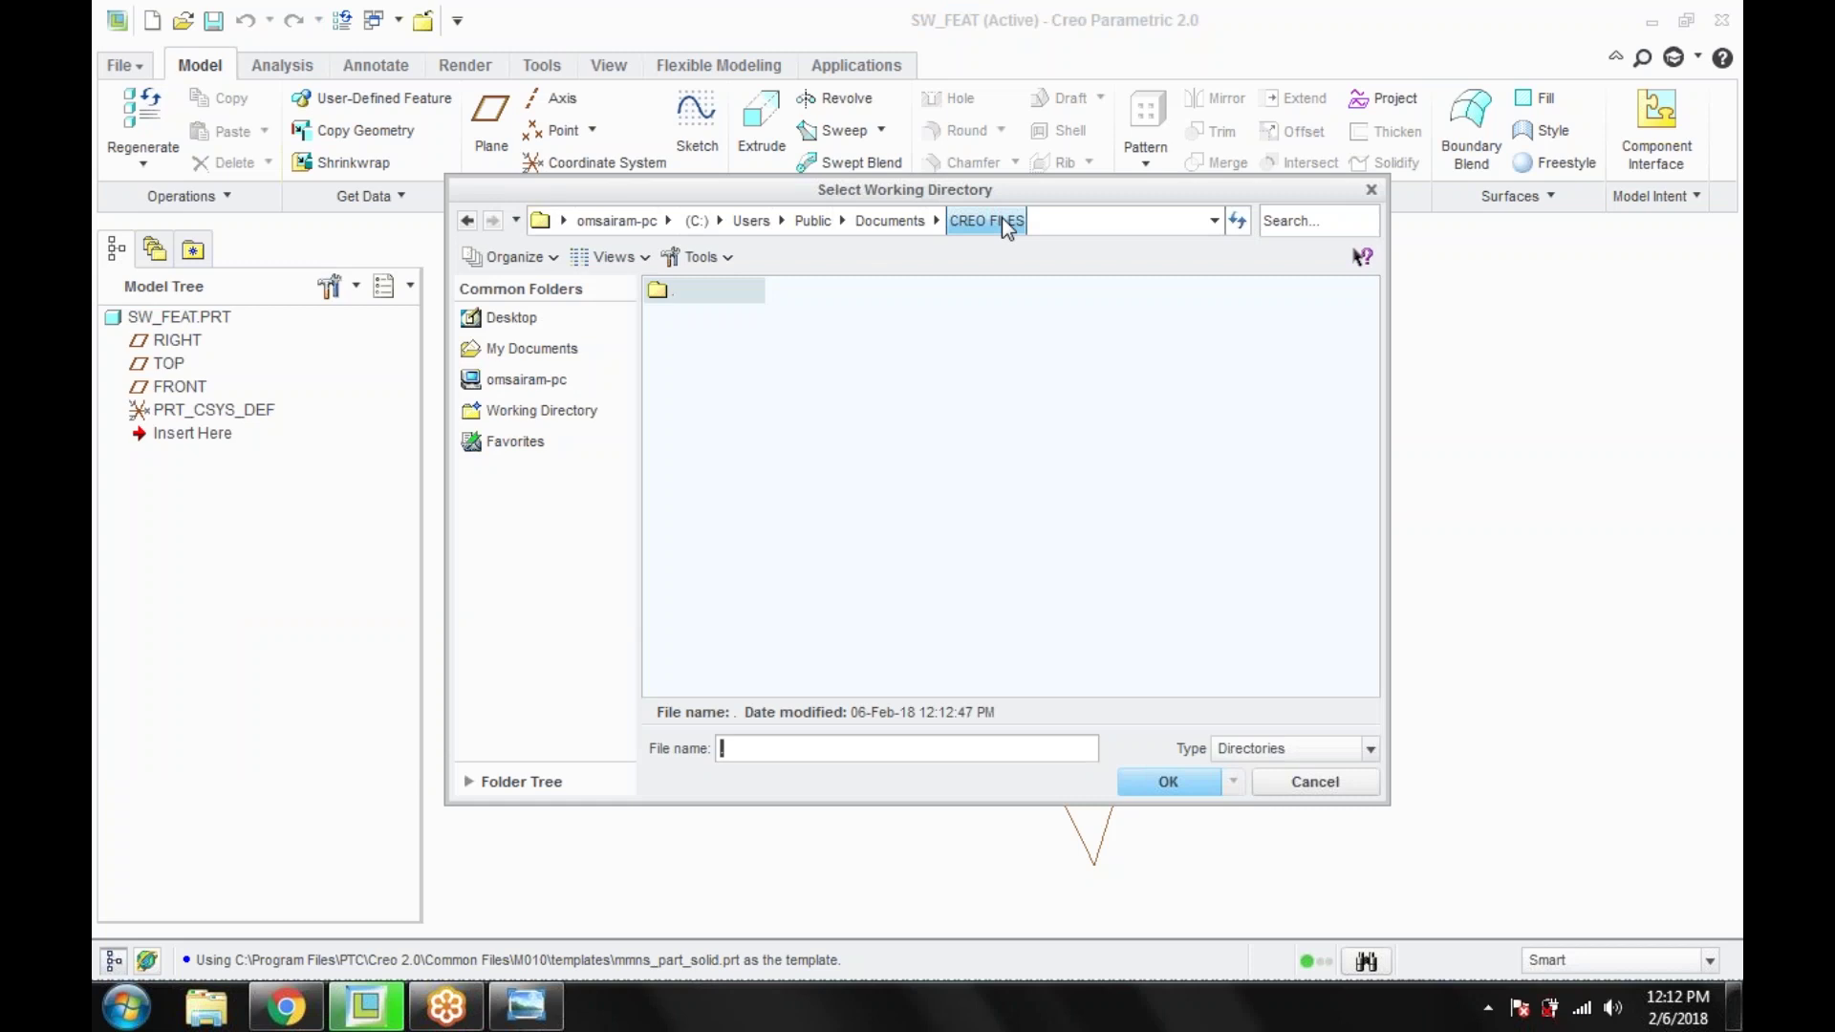
click(1170, 783)
Step: Save the SW_FEAT part into CREO FILES
click(122, 65)
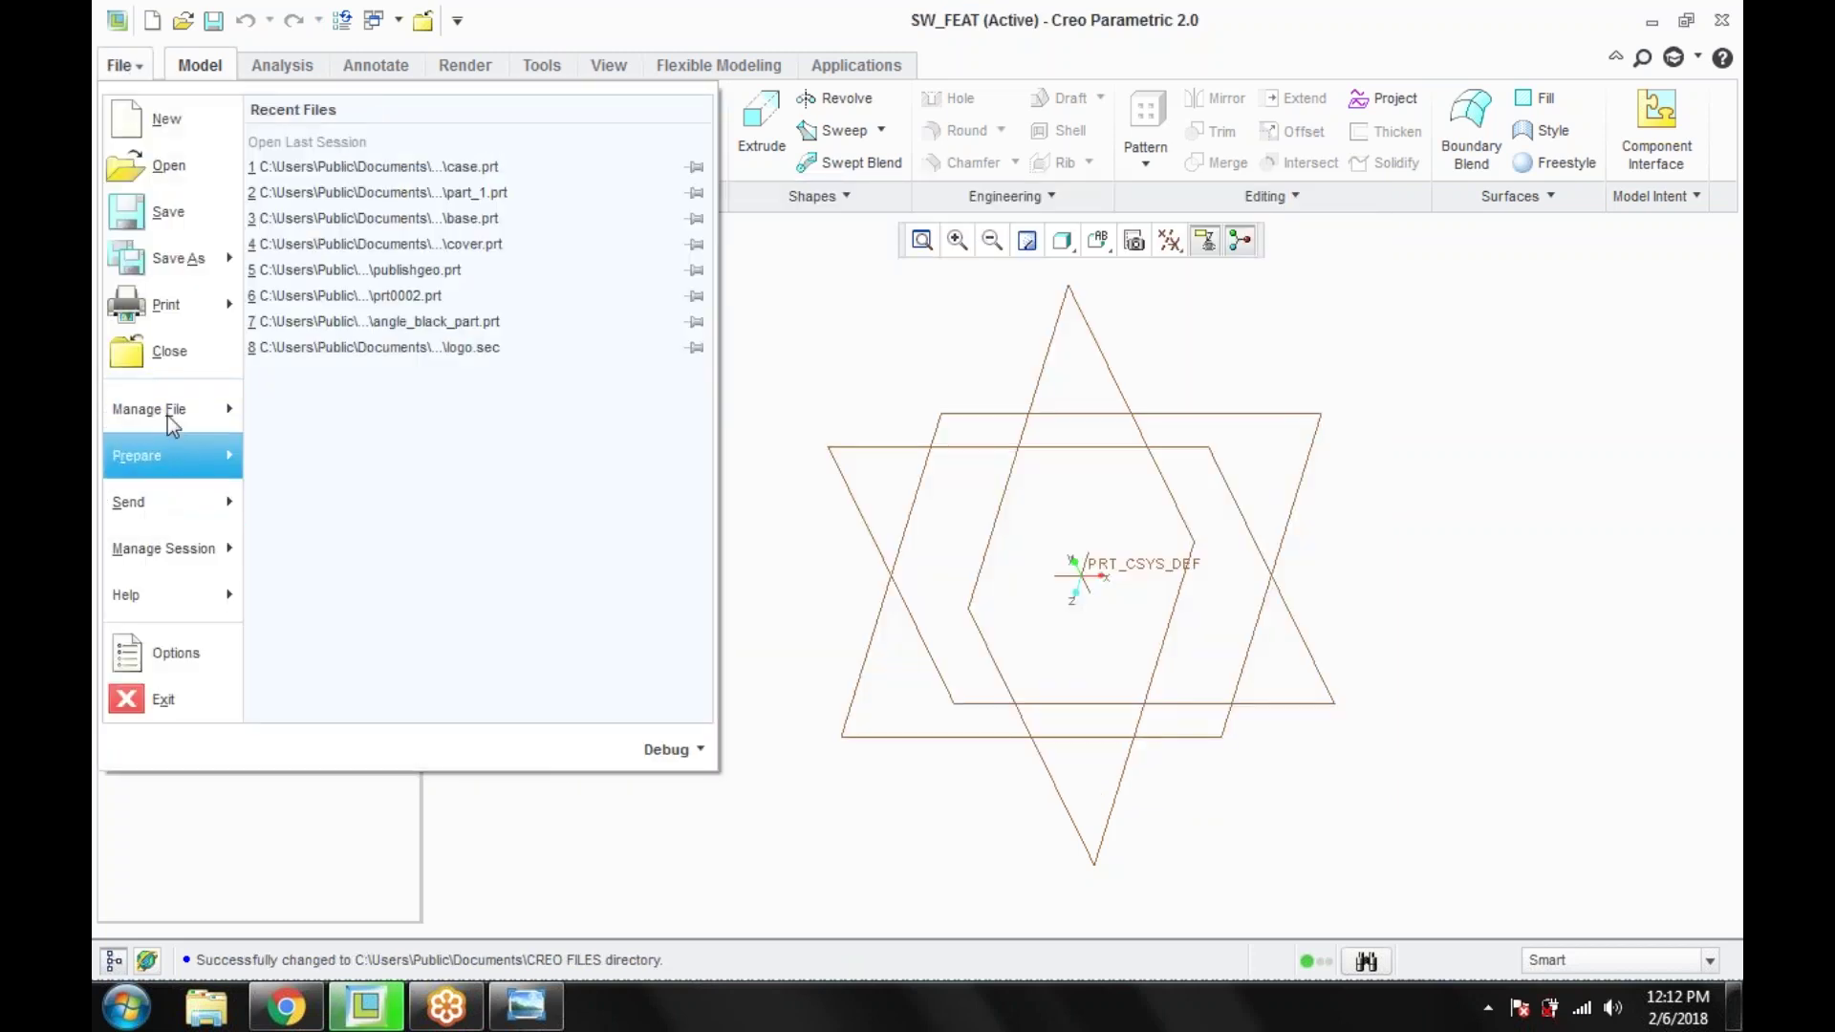
click(164, 218)
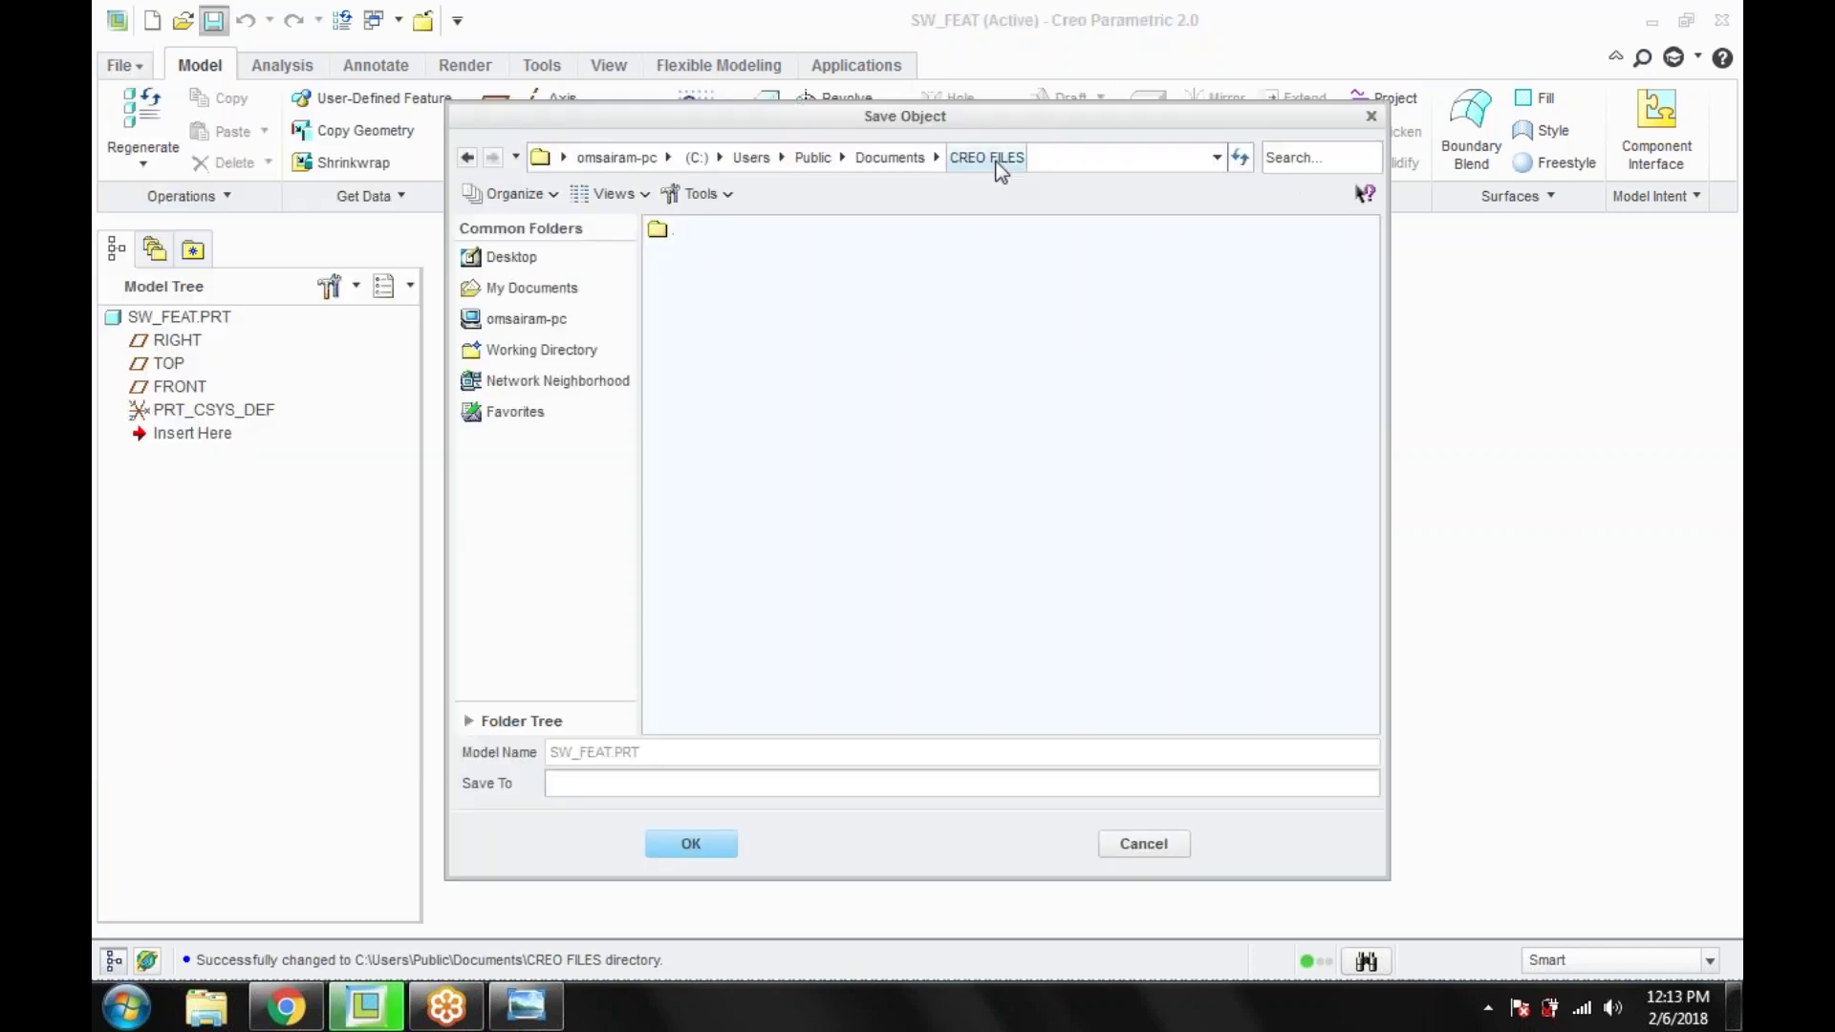
click(722, 841)
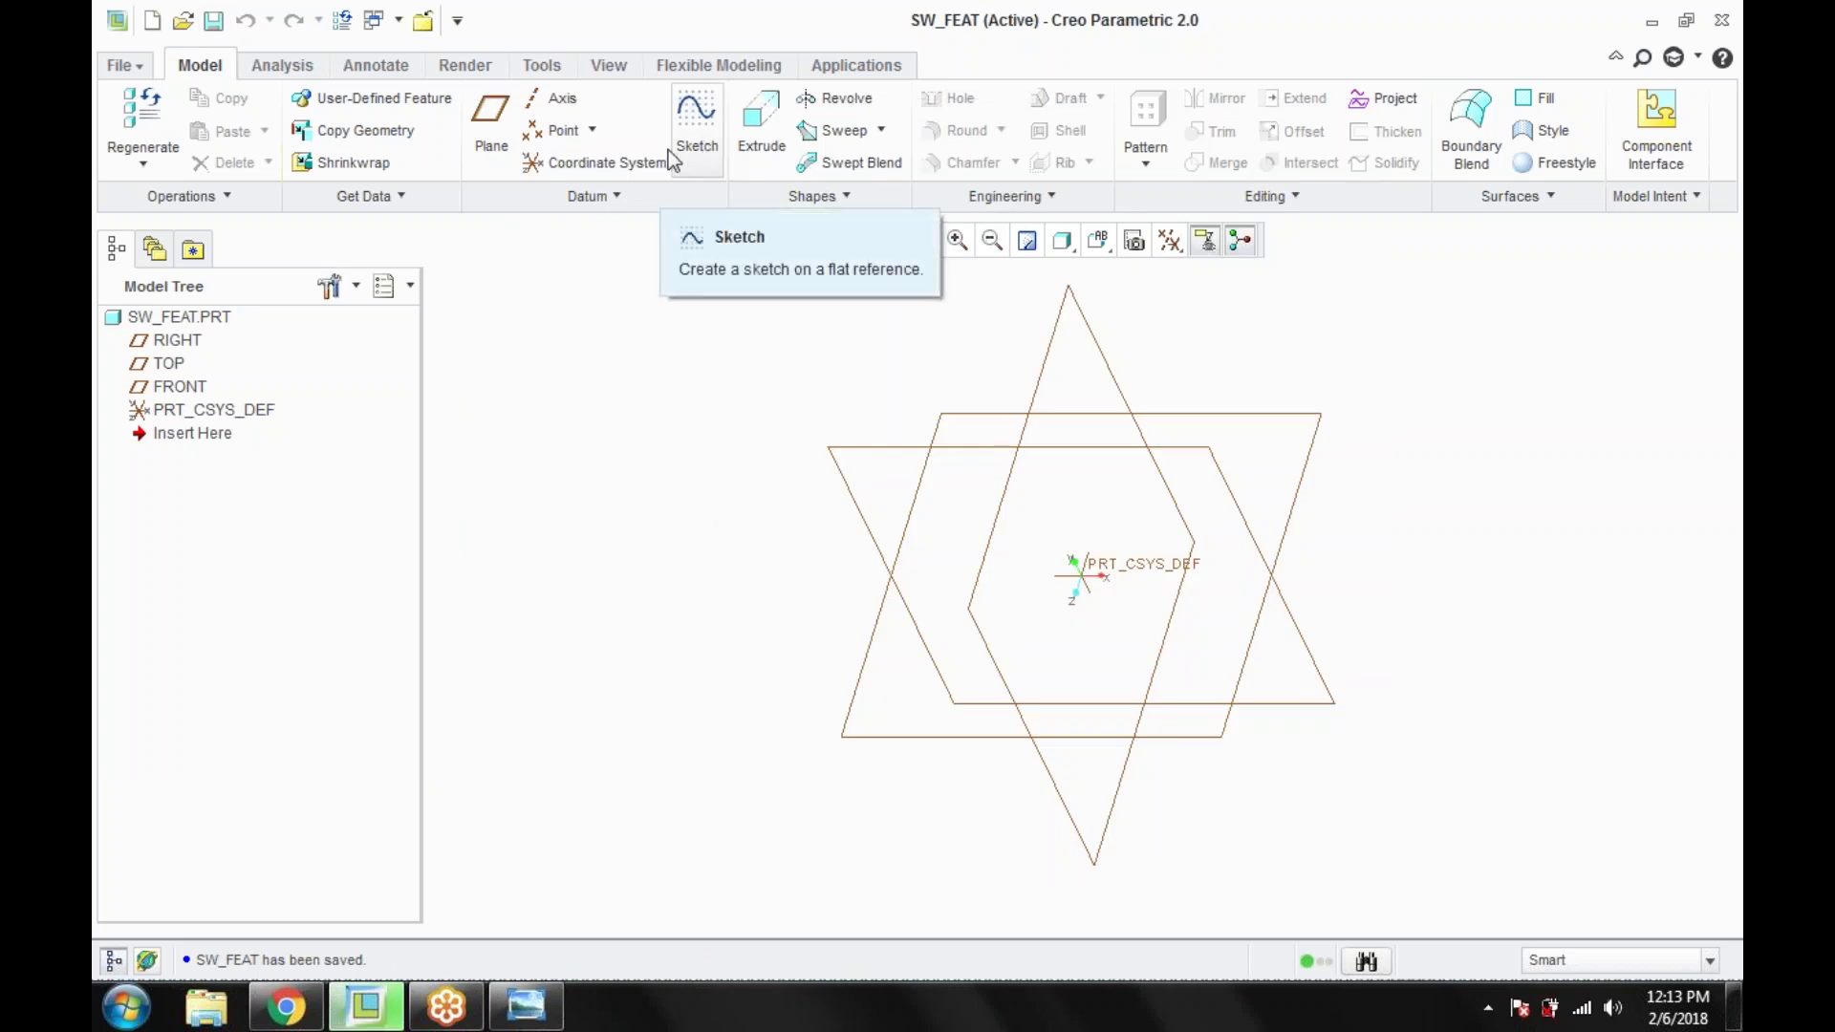
Step: Start a sketch on the TOP plane and draw a rough rectangle
click(694, 151)
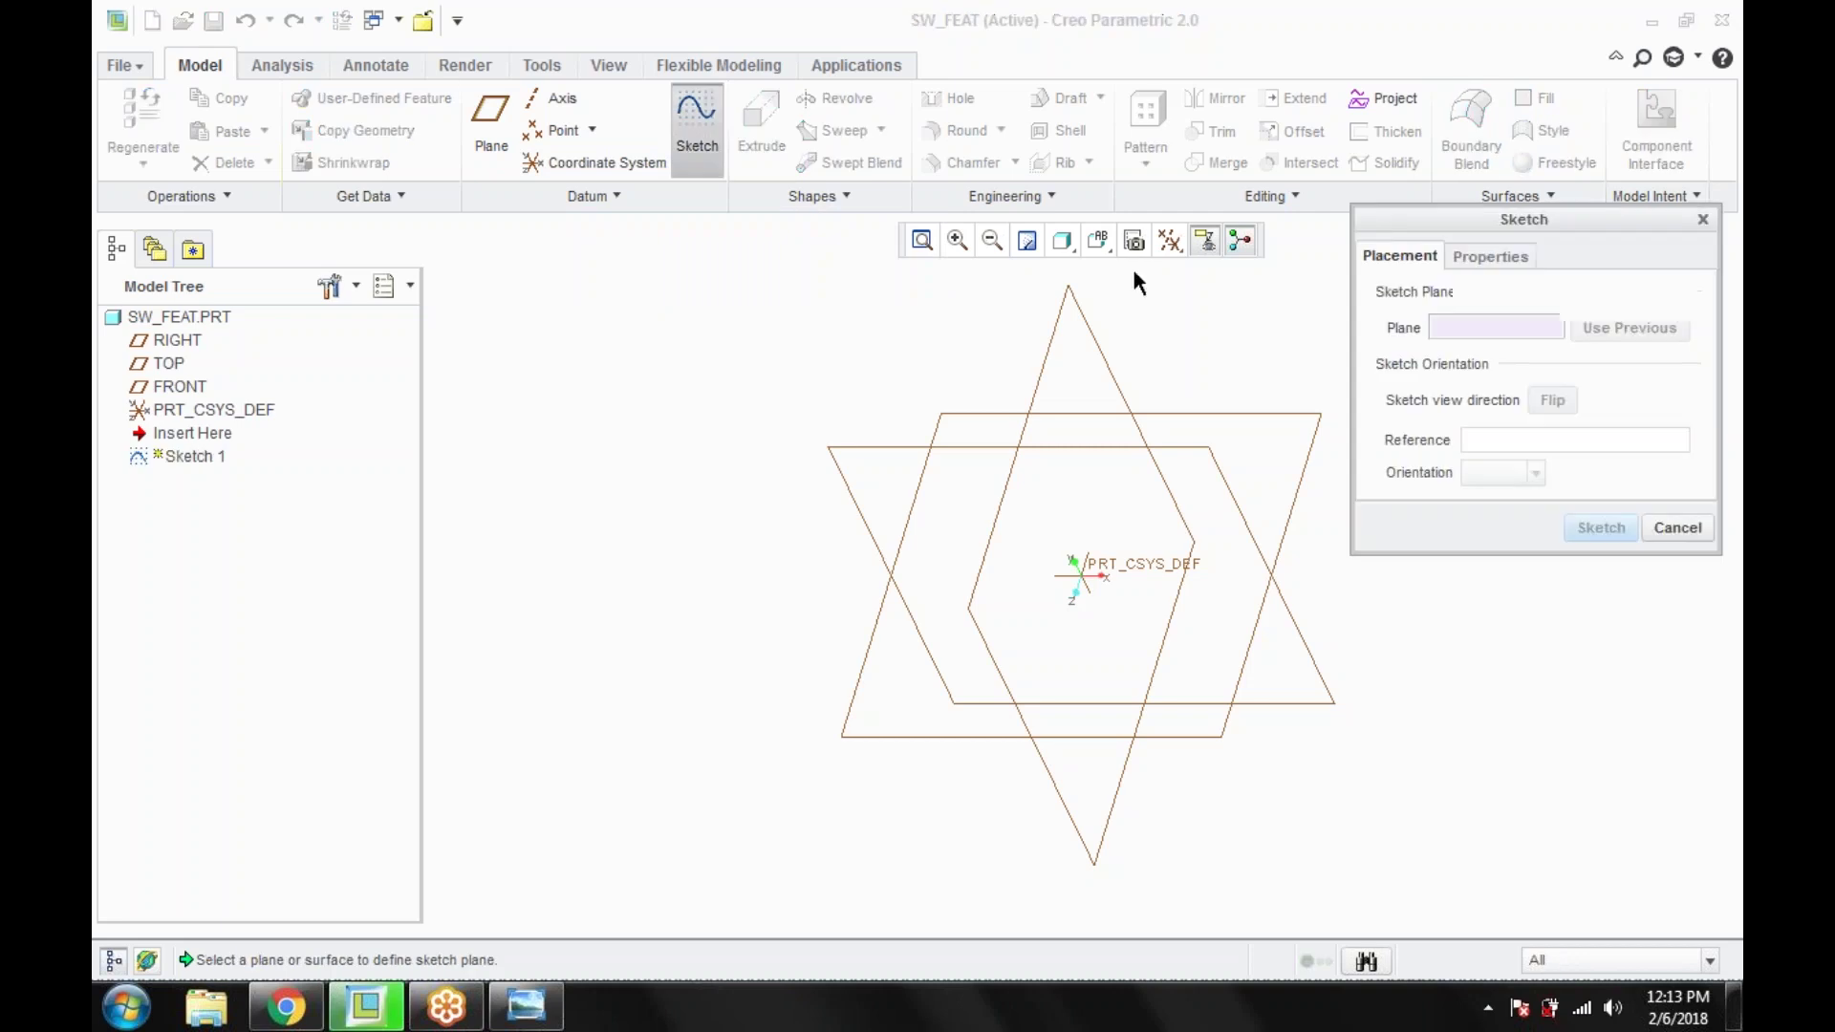
click(1311, 423)
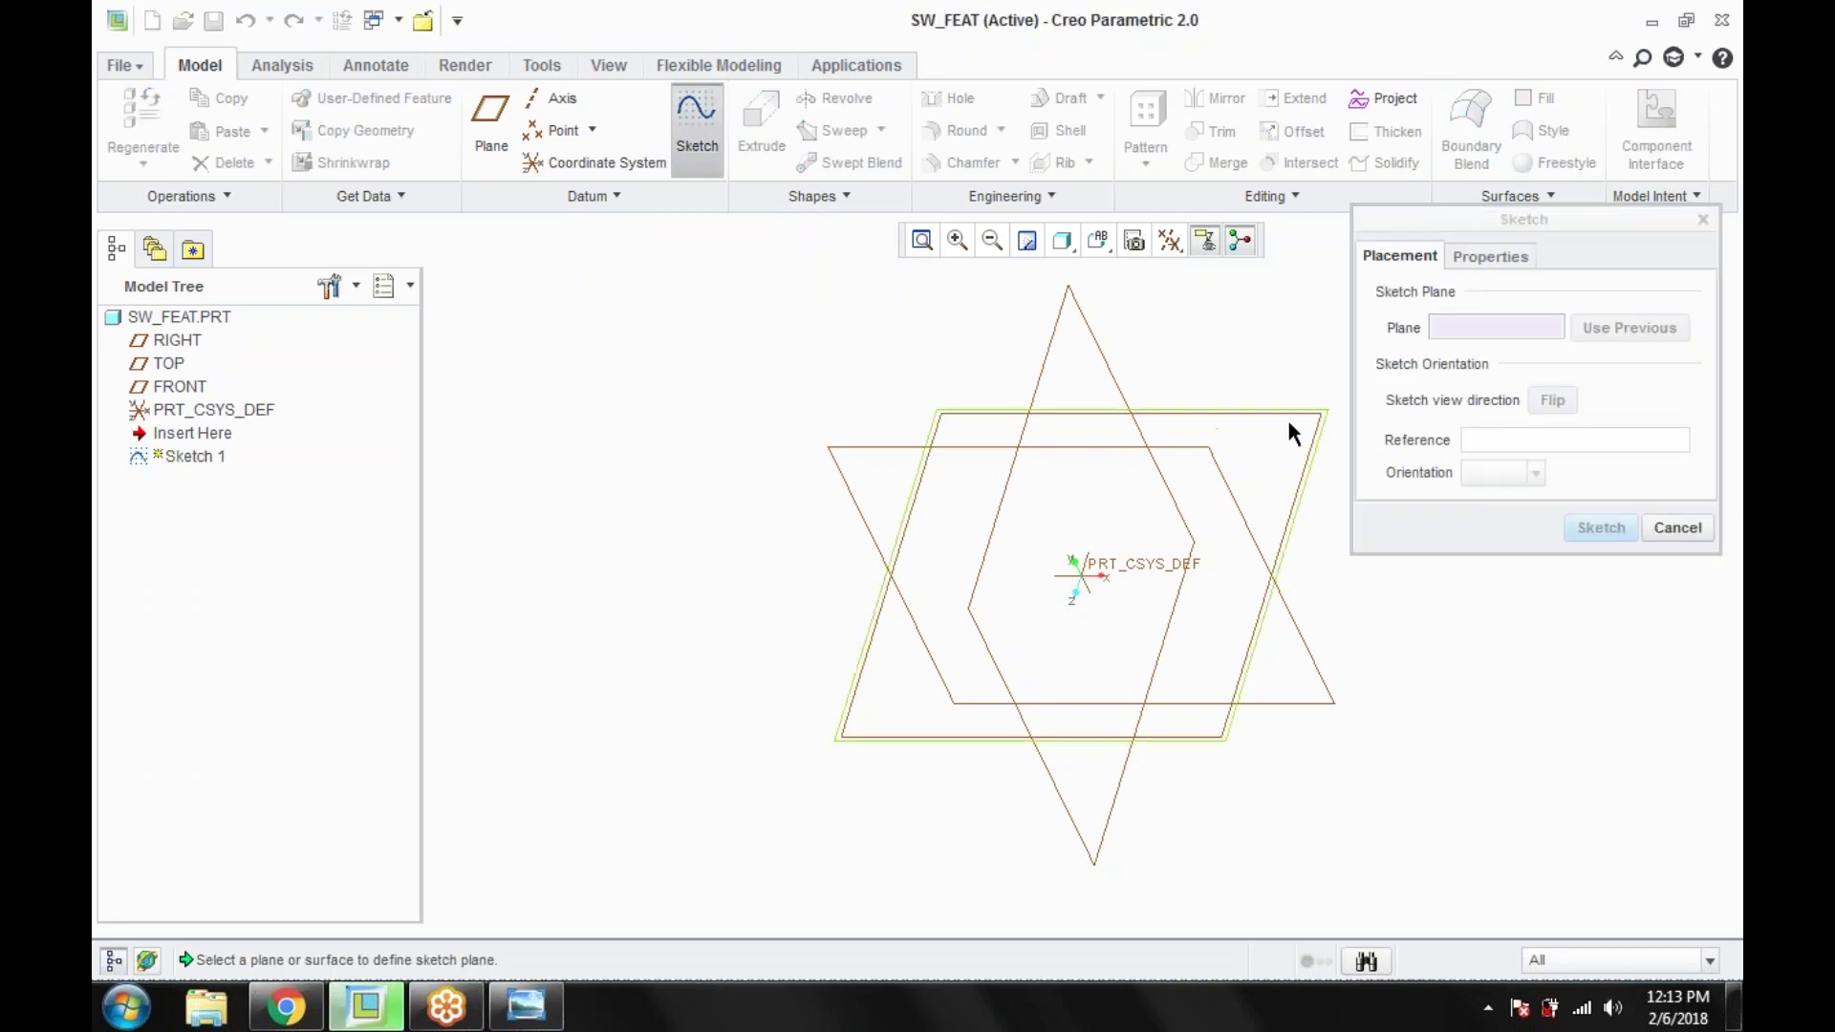
click(1598, 528)
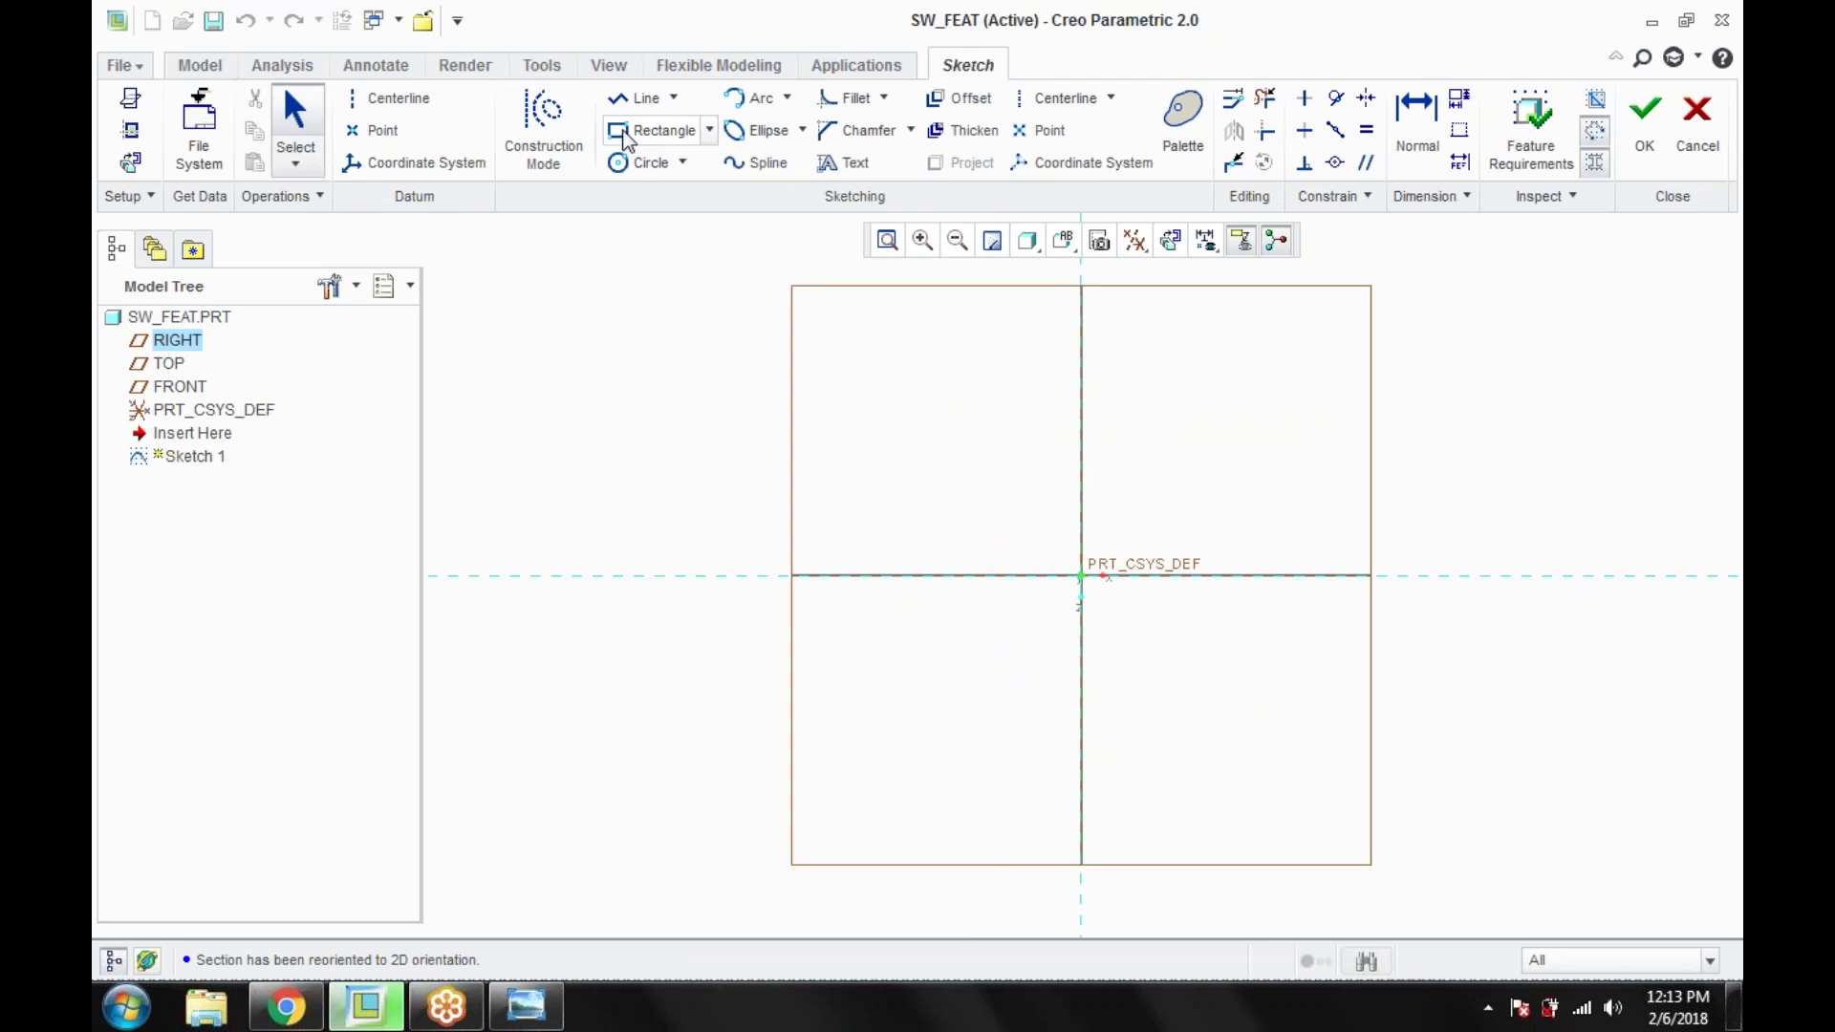
click(653, 130)
click(878, 574)
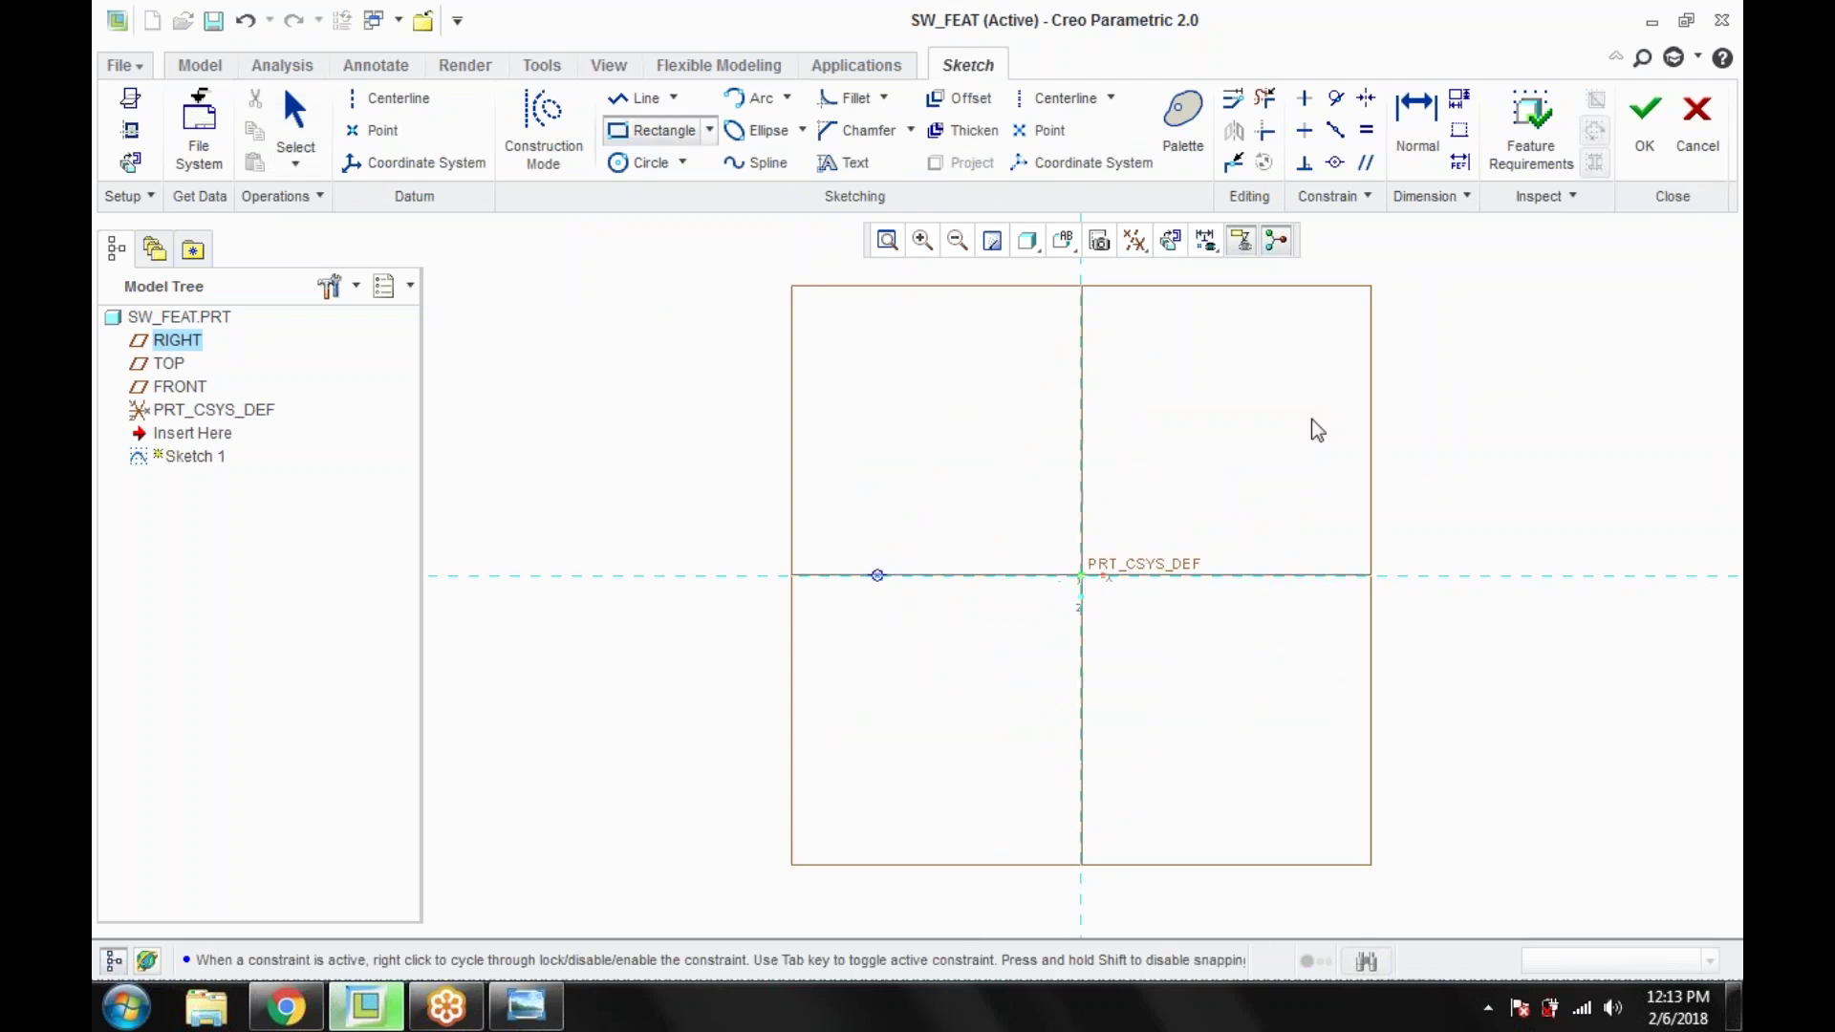
click(1339, 386)
middle_click(1464, 402)
click(1401, 514)
scroll(1401, 514, down, 3)
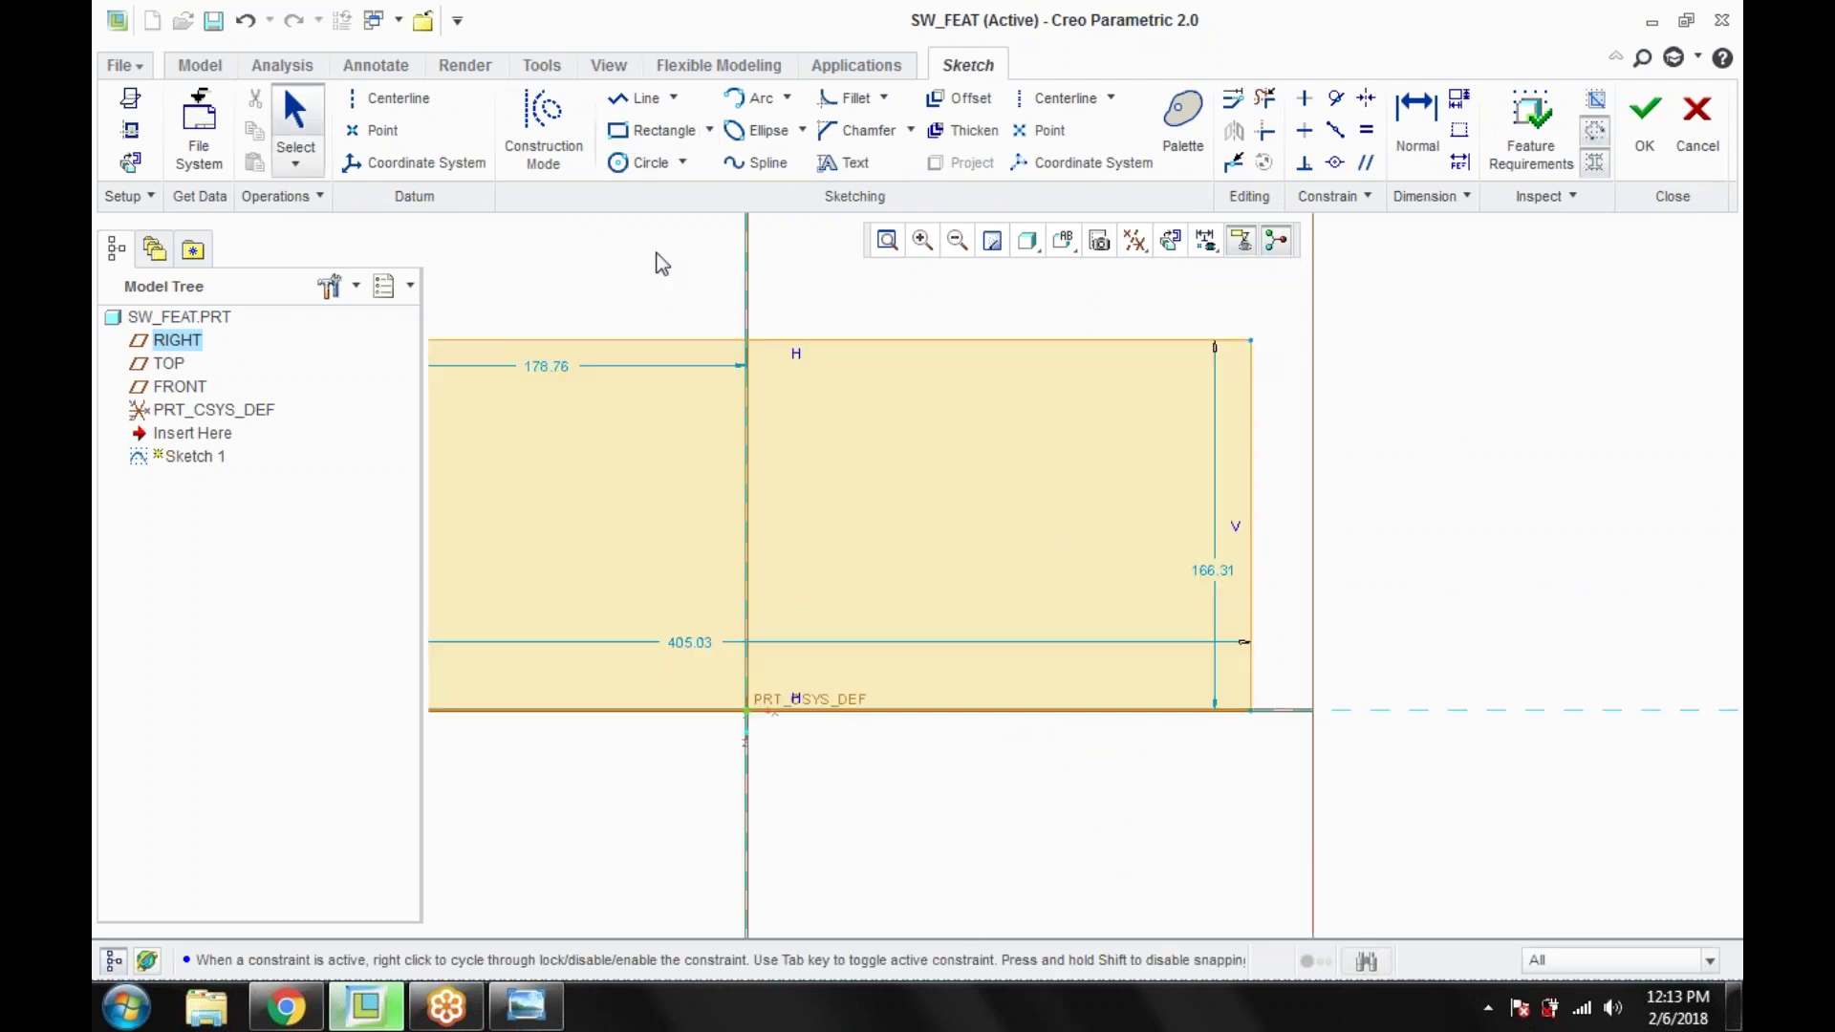
scroll(885, 327, up, 5)
scroll(803, 278, down, 4)
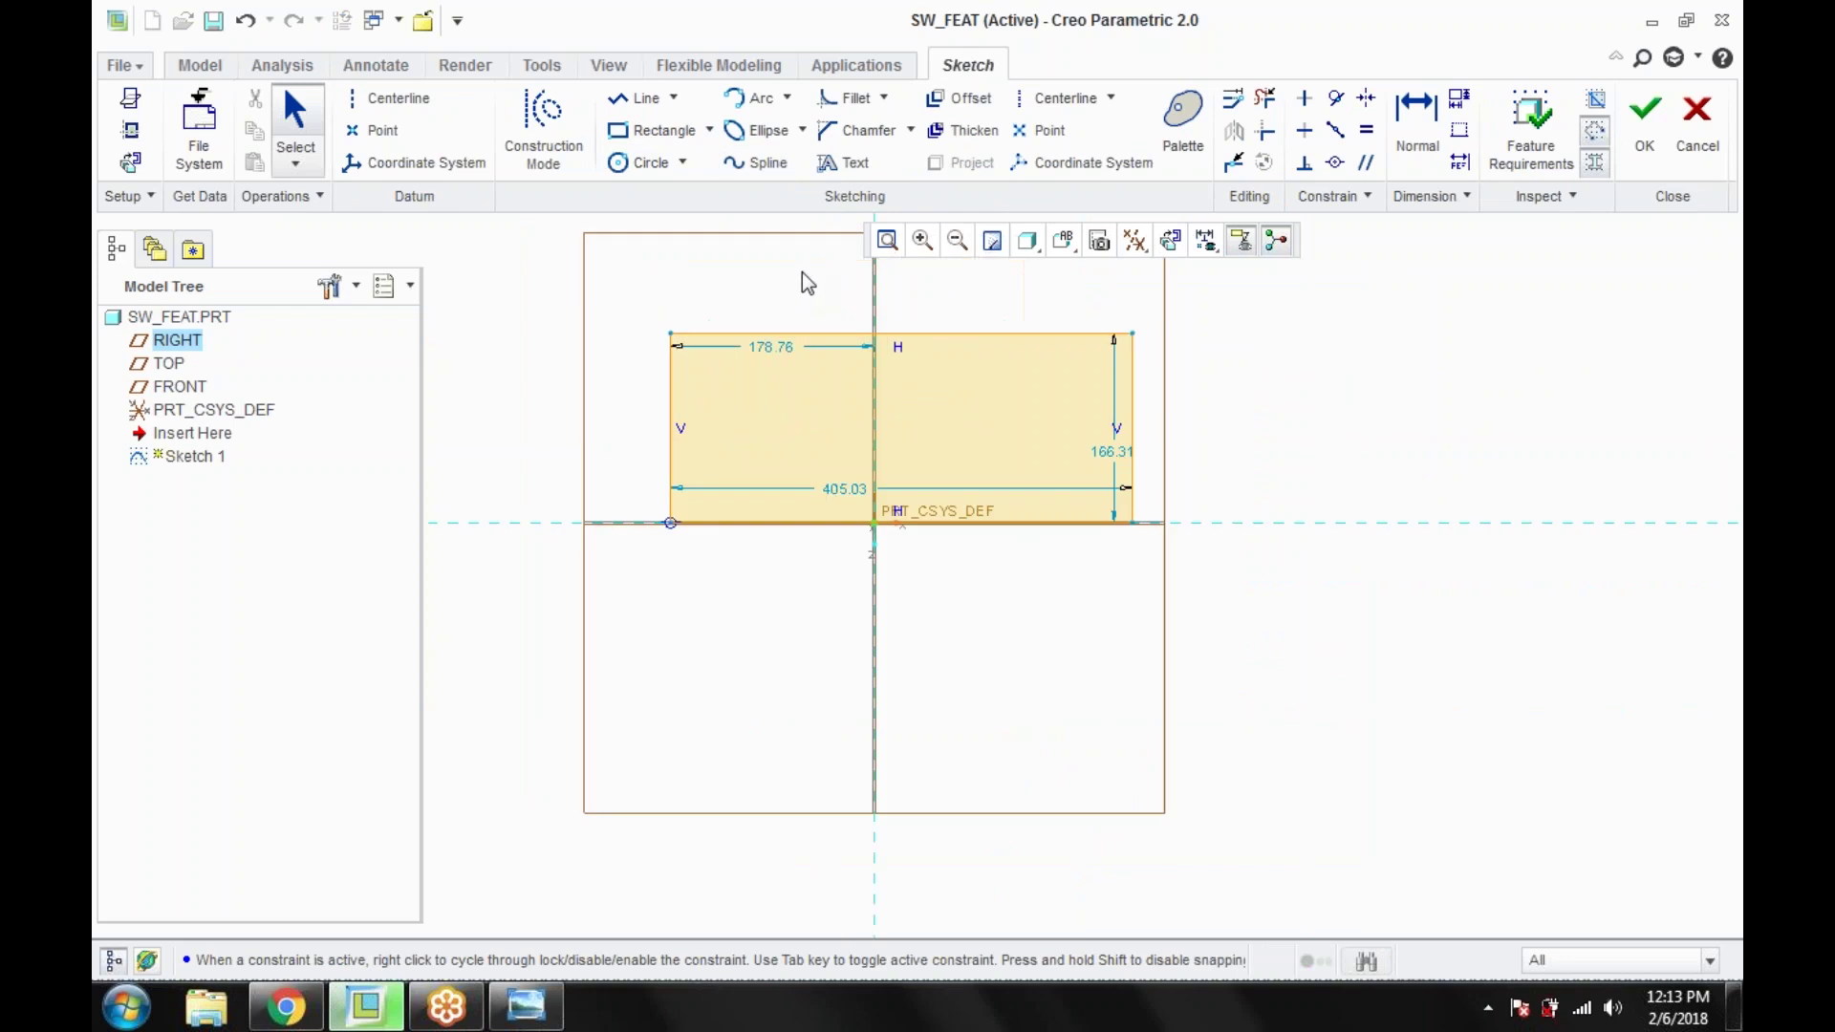
Step: Add a vertical centerline and set the rectangle width to 500
click(386, 98)
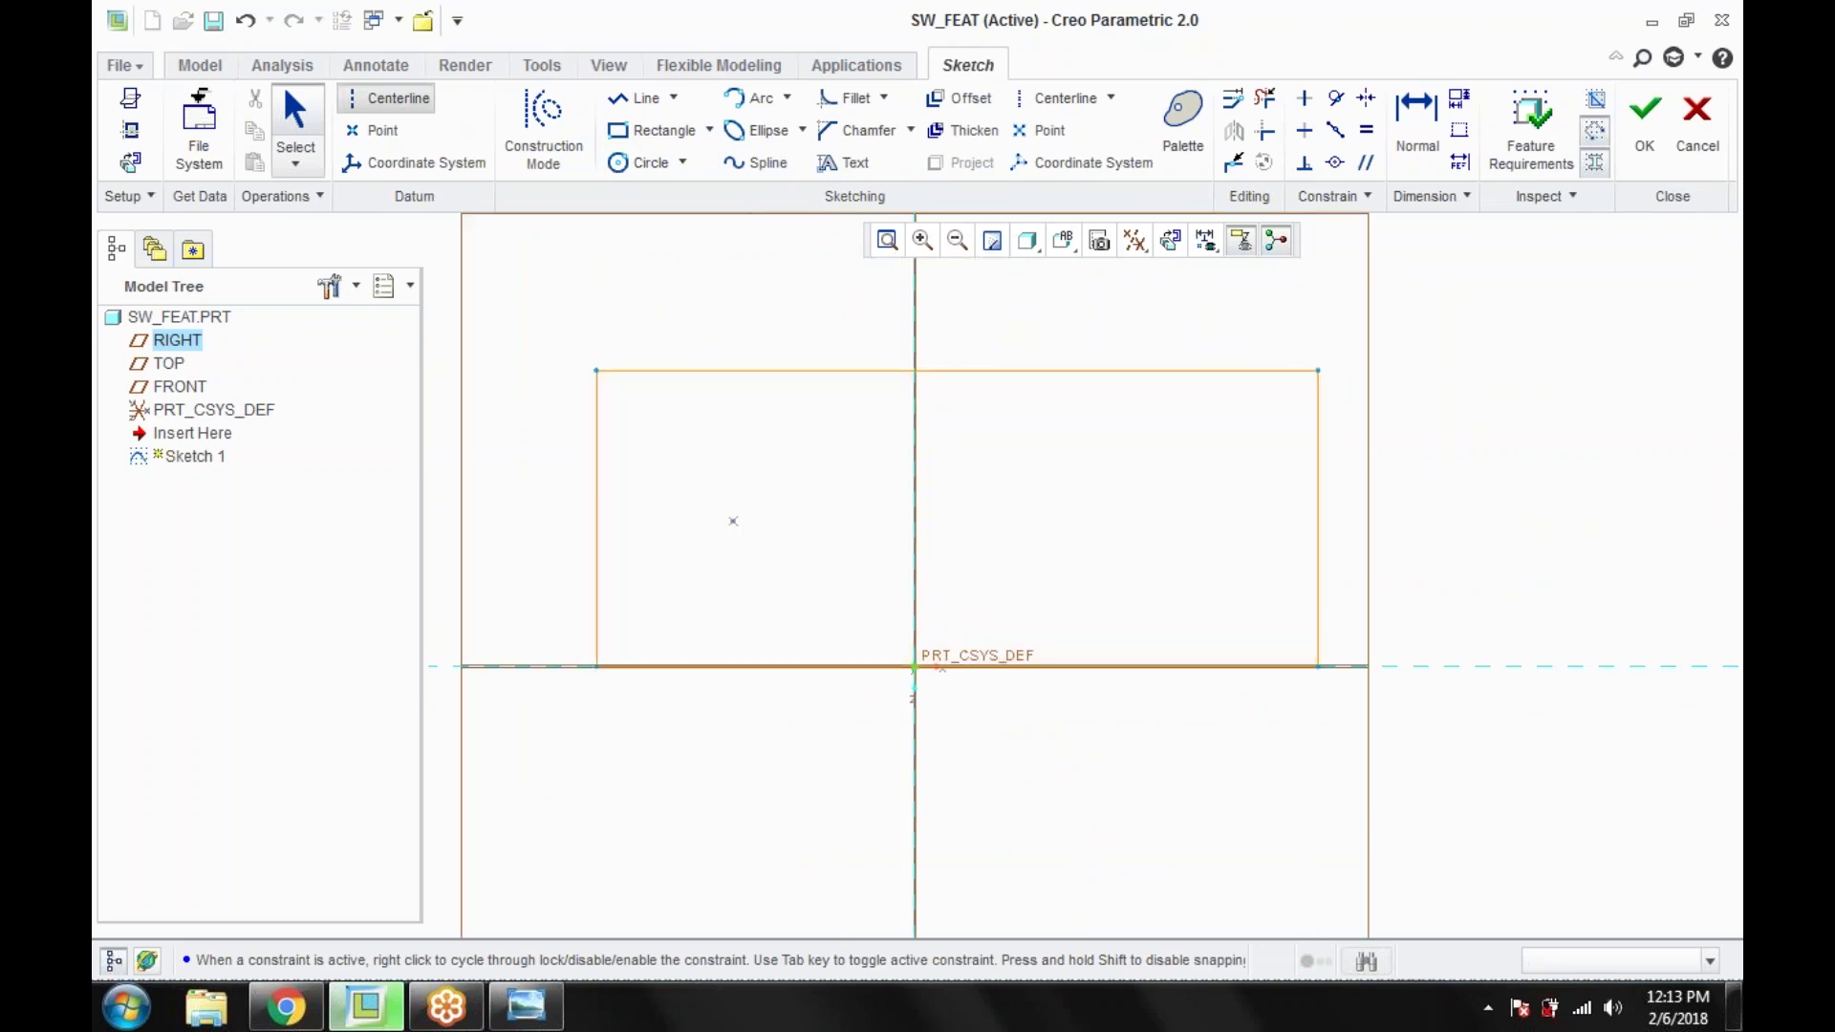
scroll(919, 506, up, 2)
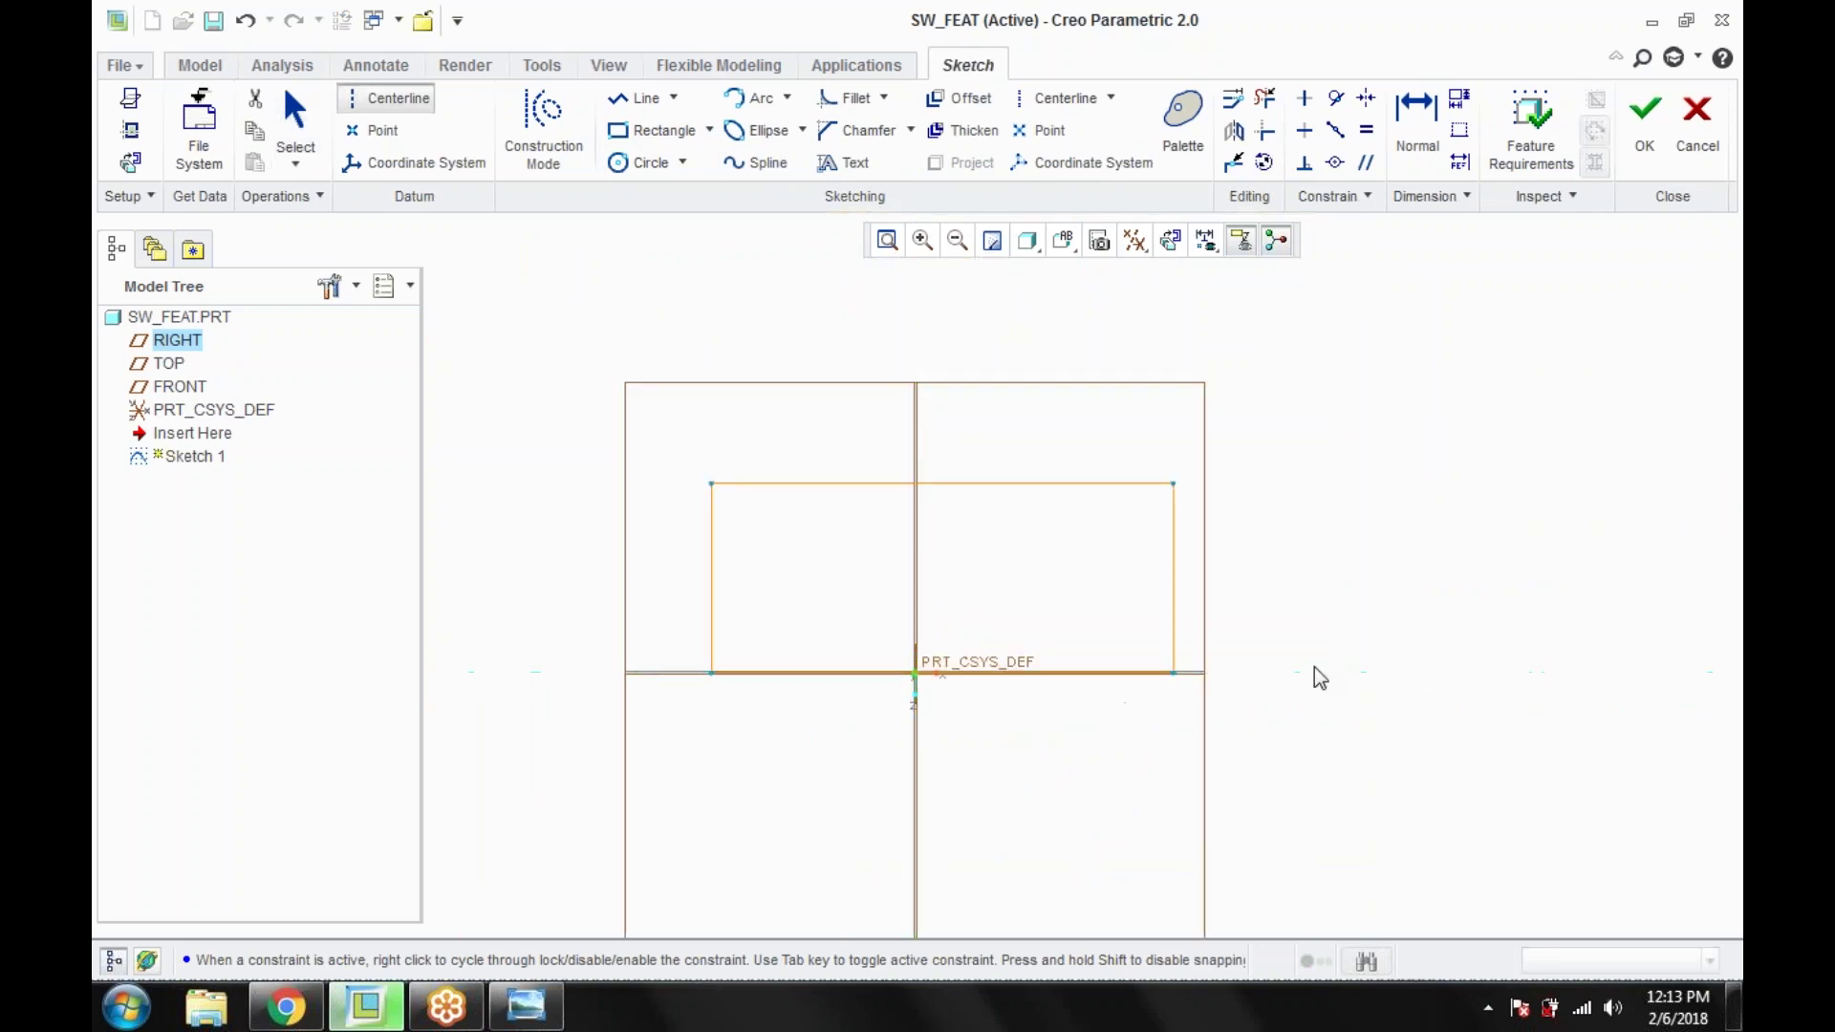
middle_click(1304, 610)
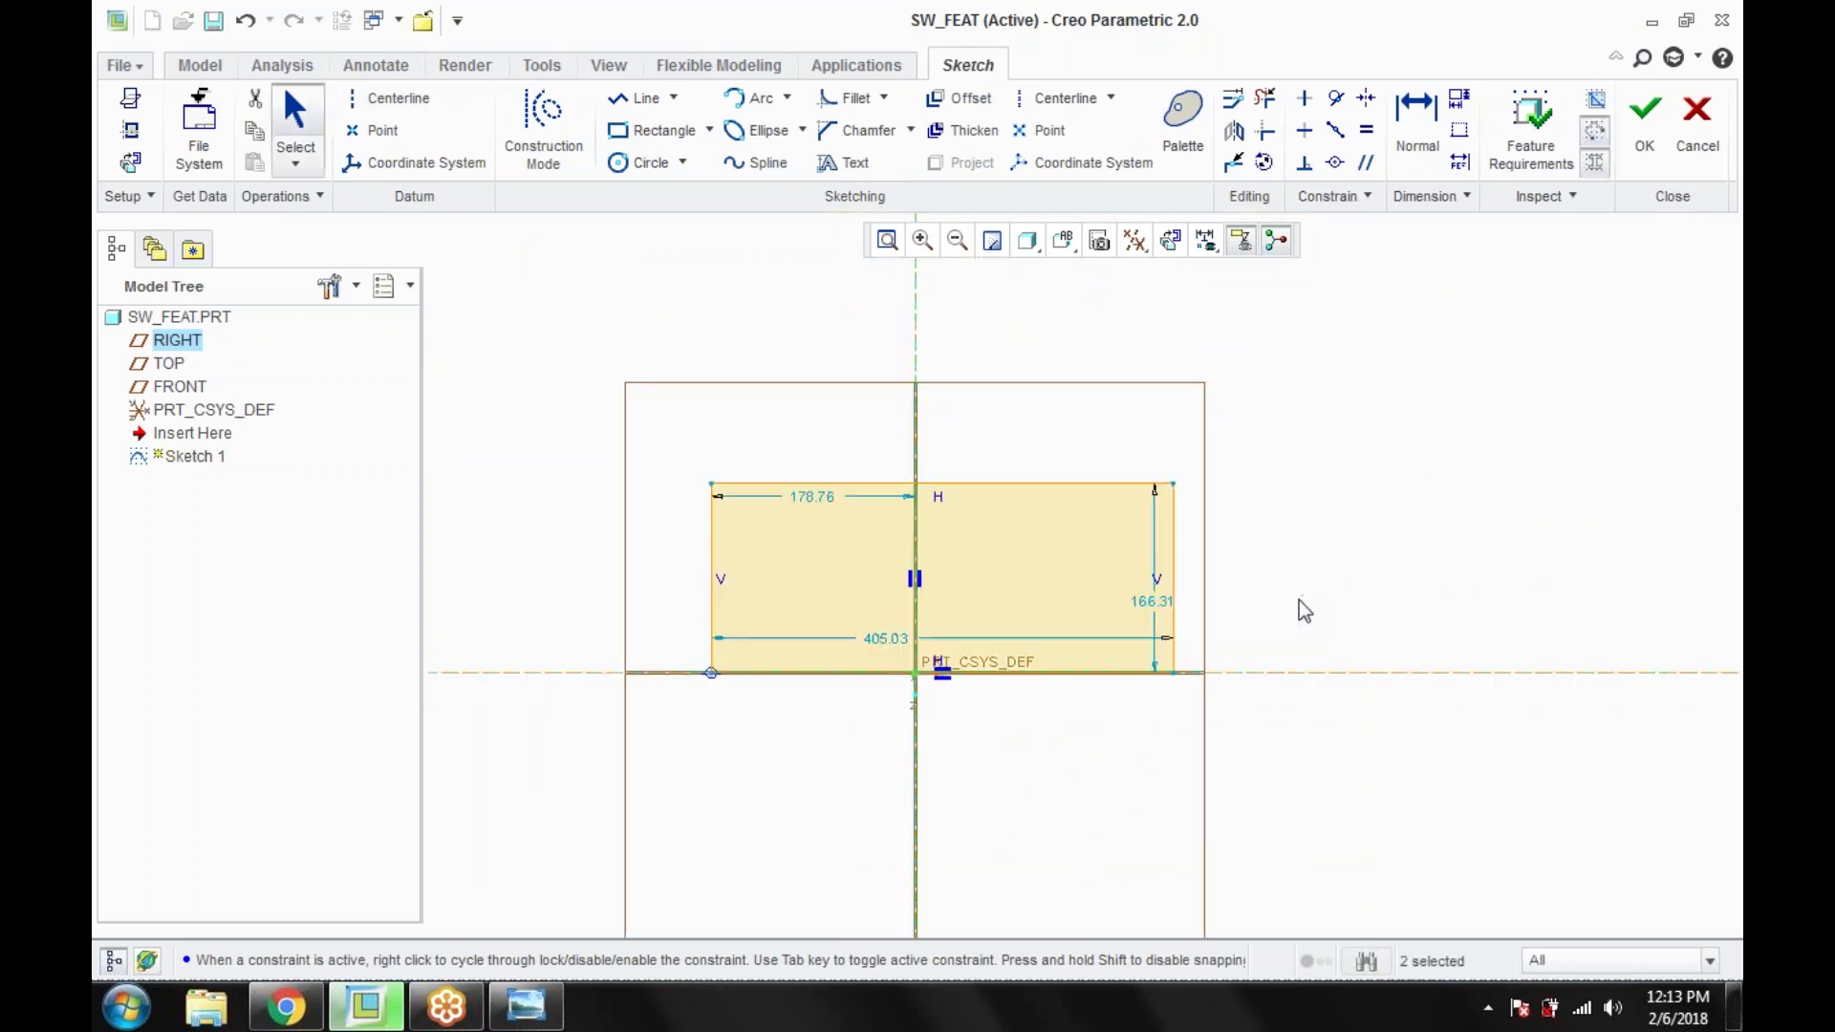
double_click(820, 500)
key(Return)
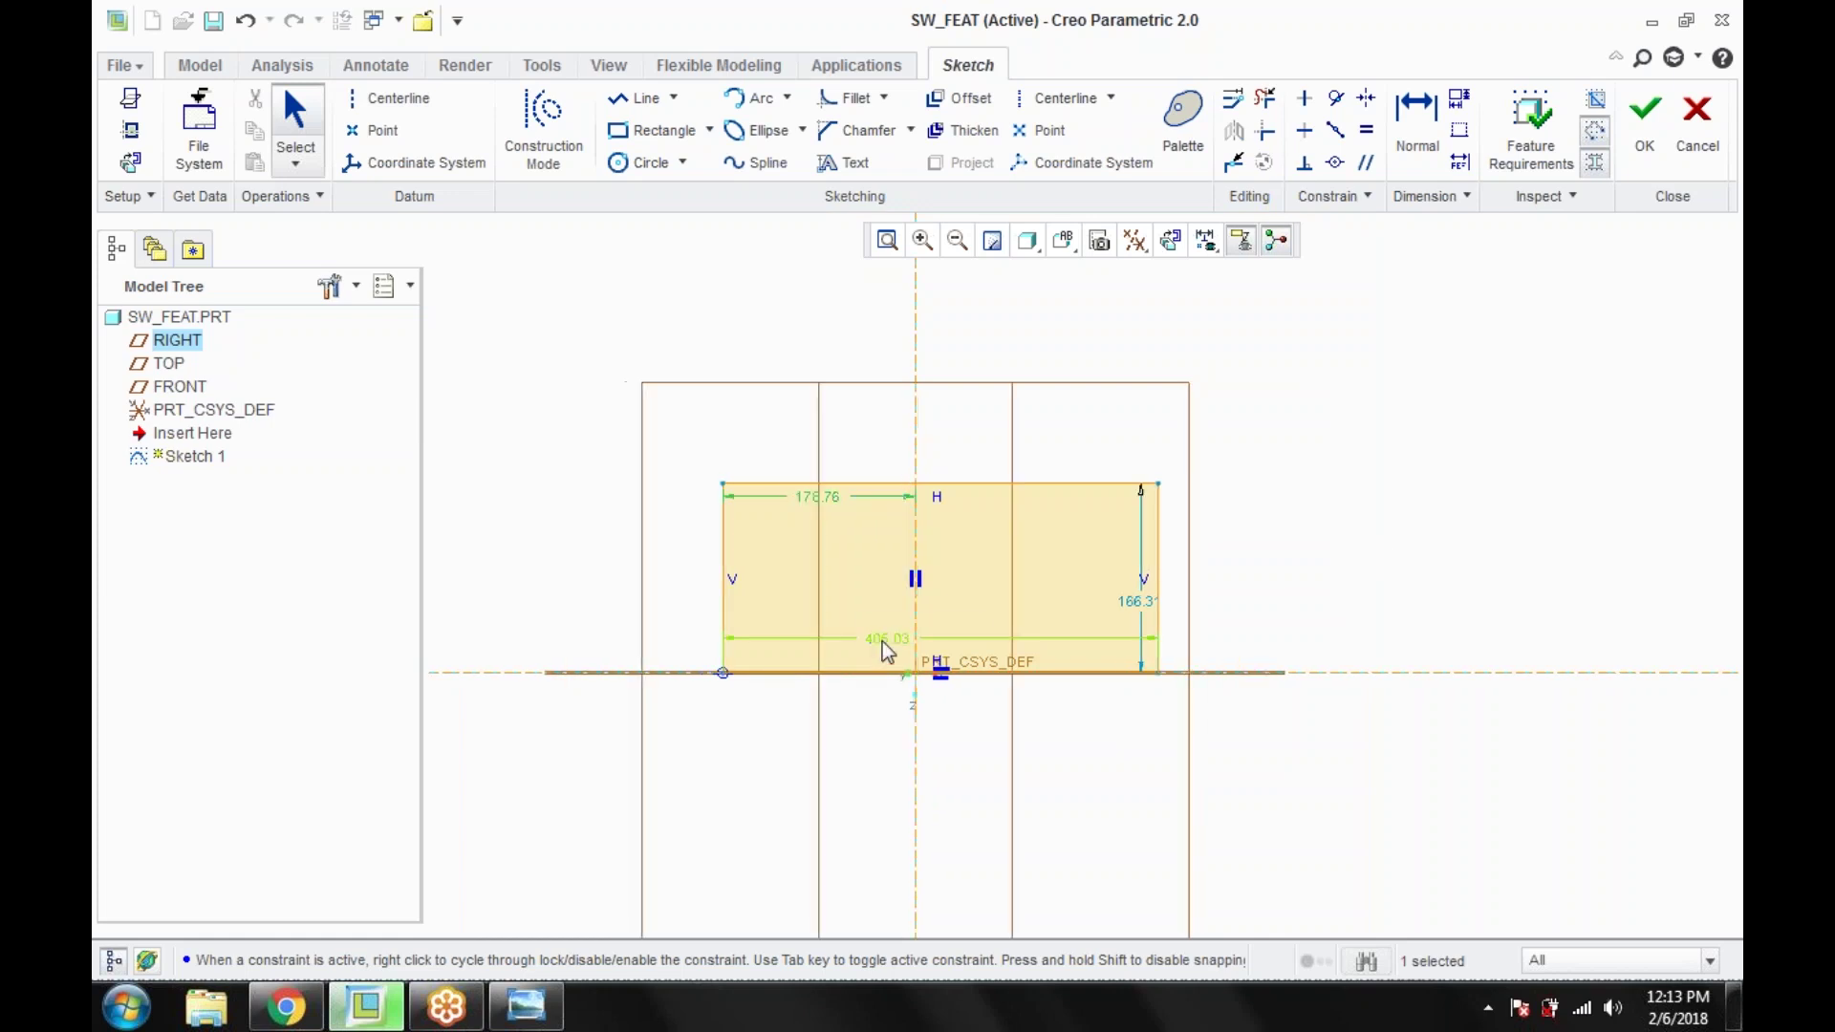
double_click(884, 640)
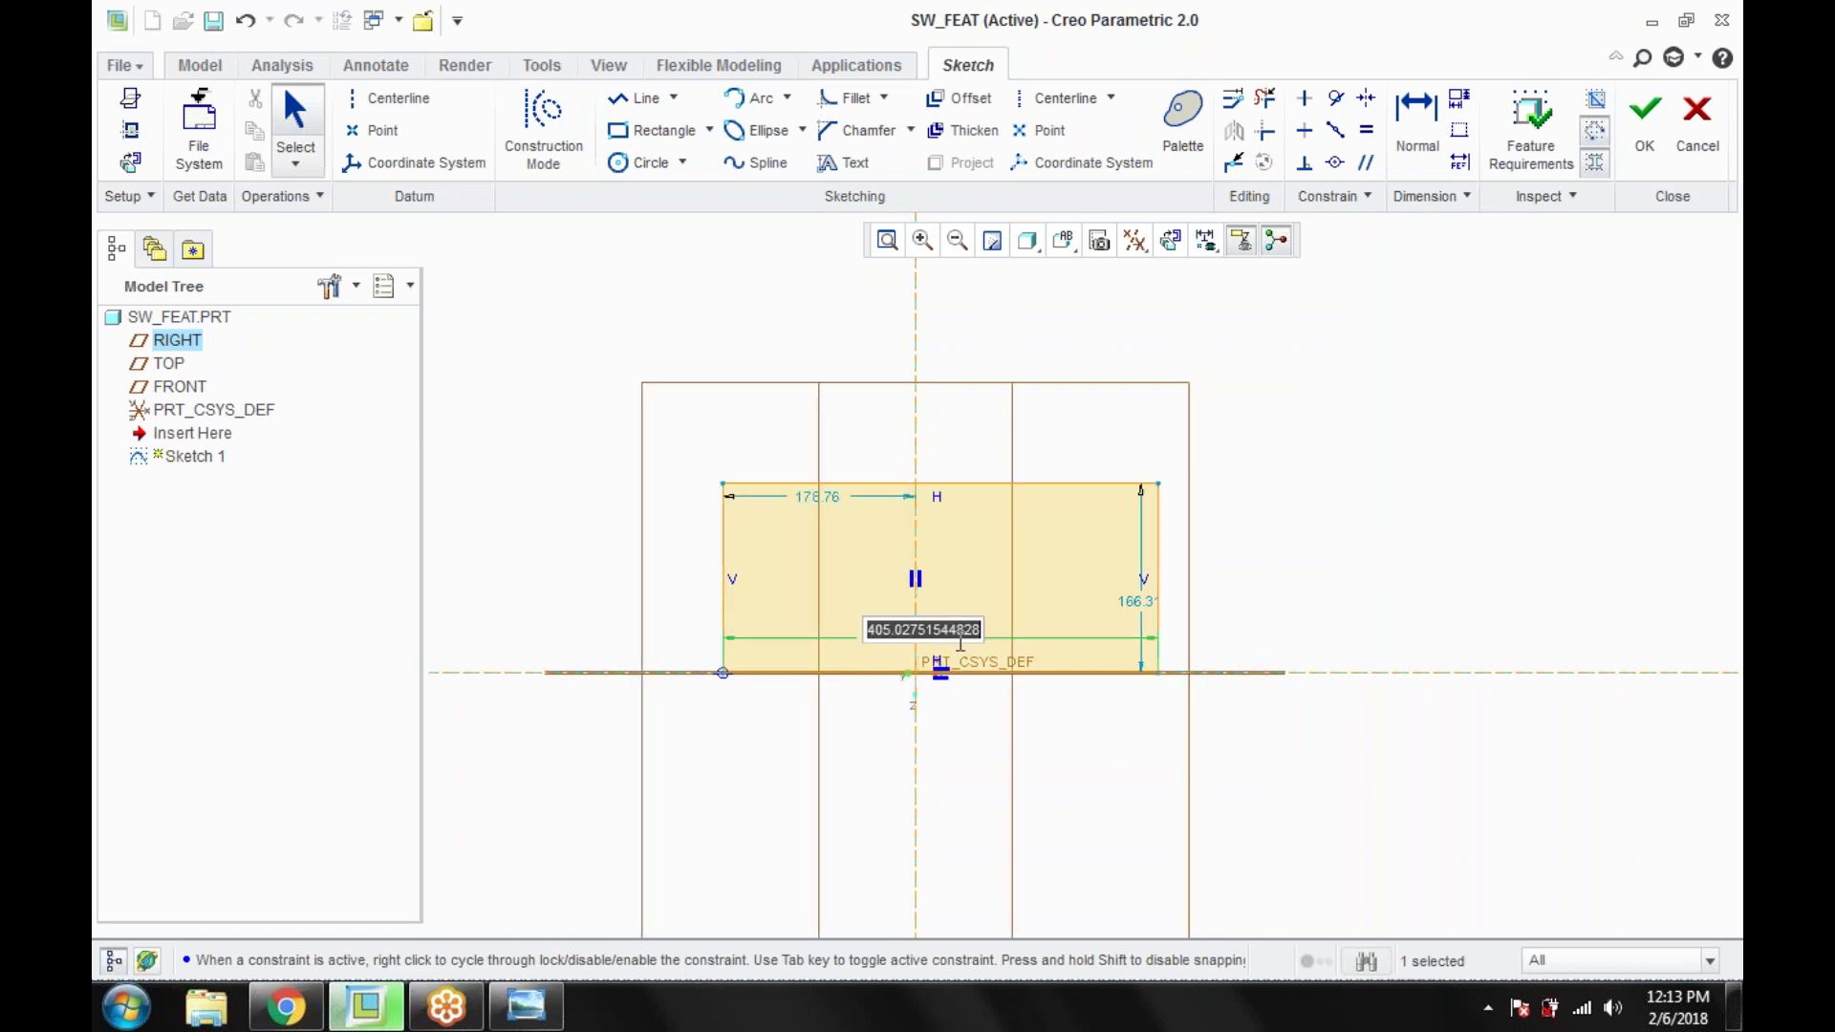
text(500)
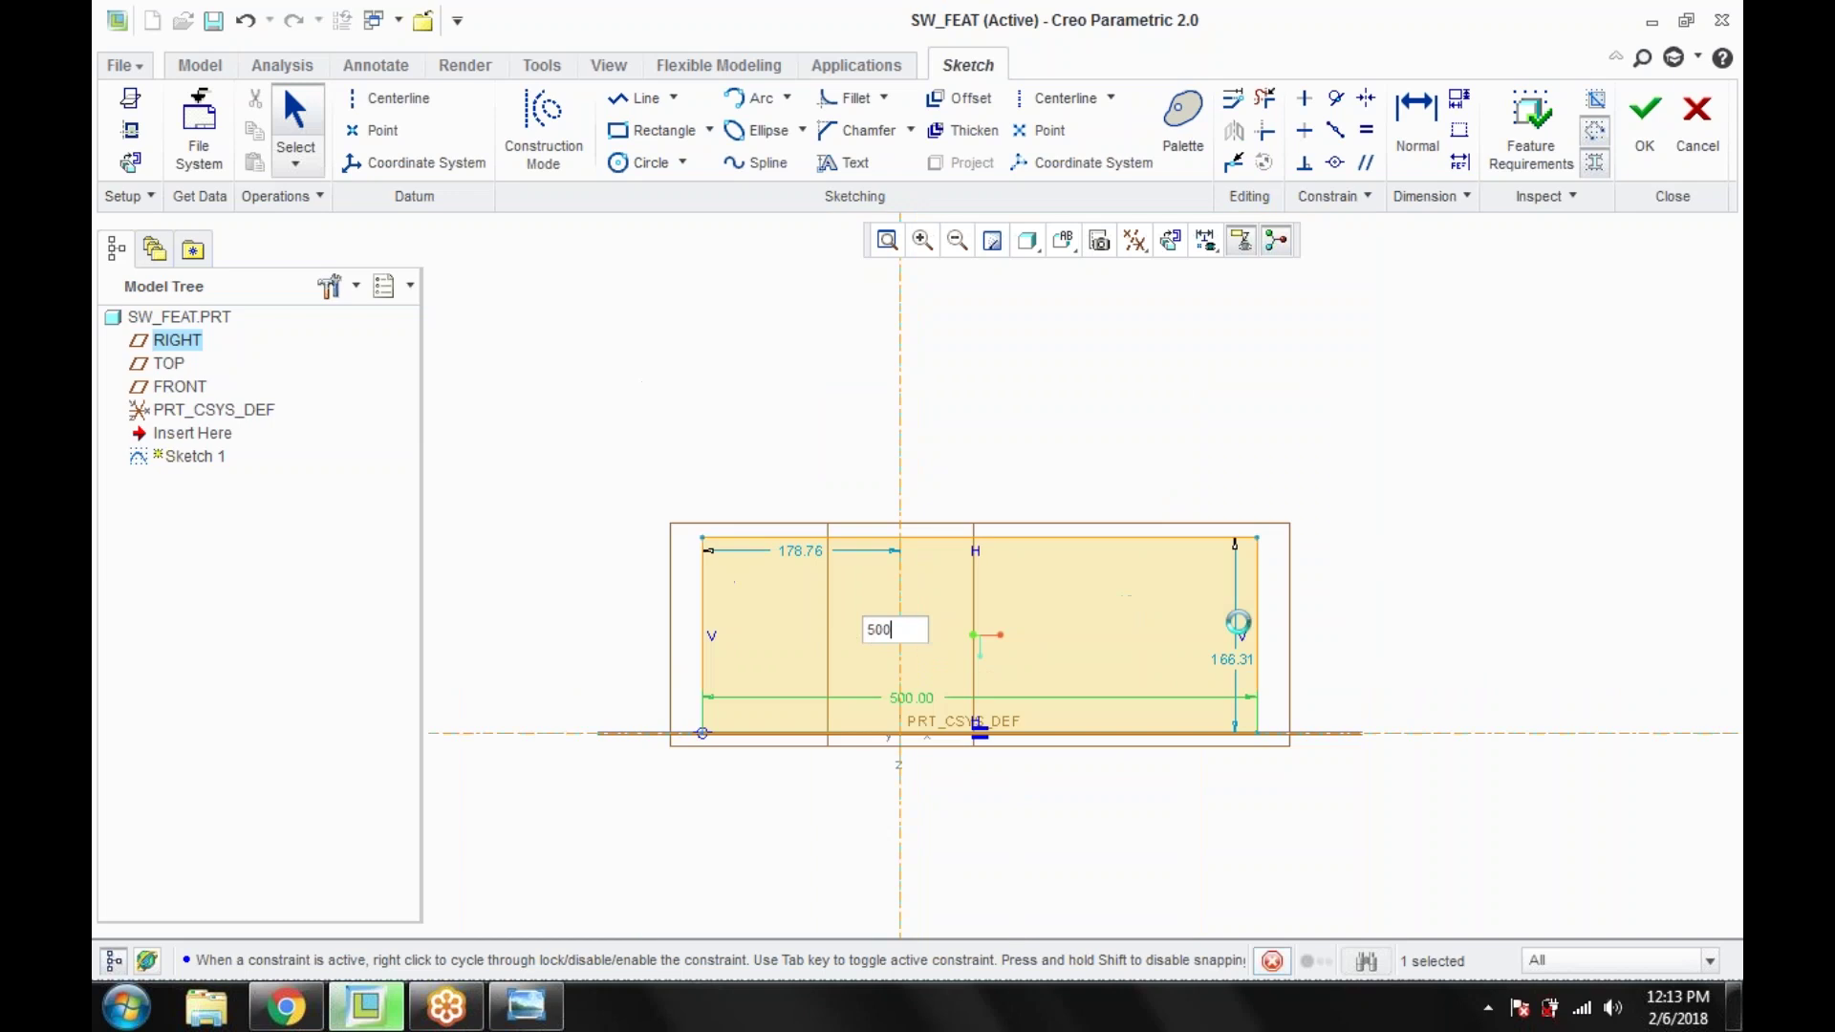
key(Return)
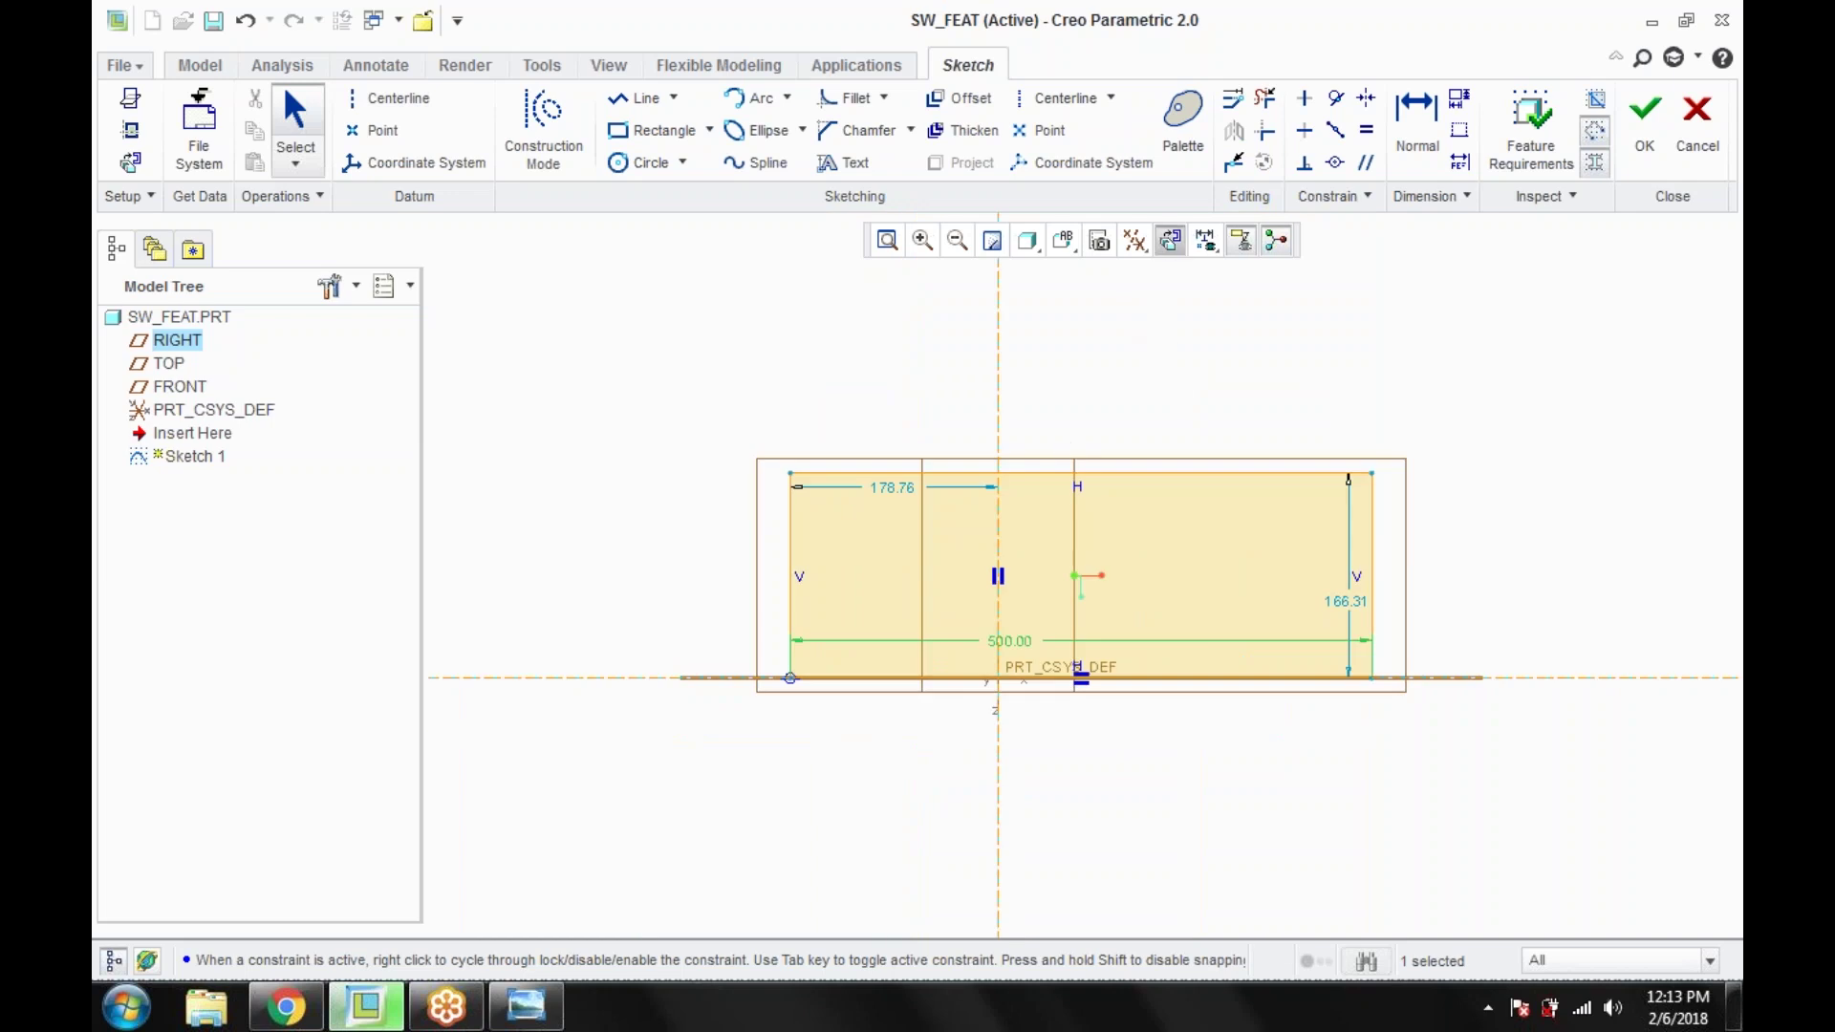
click(1172, 240)
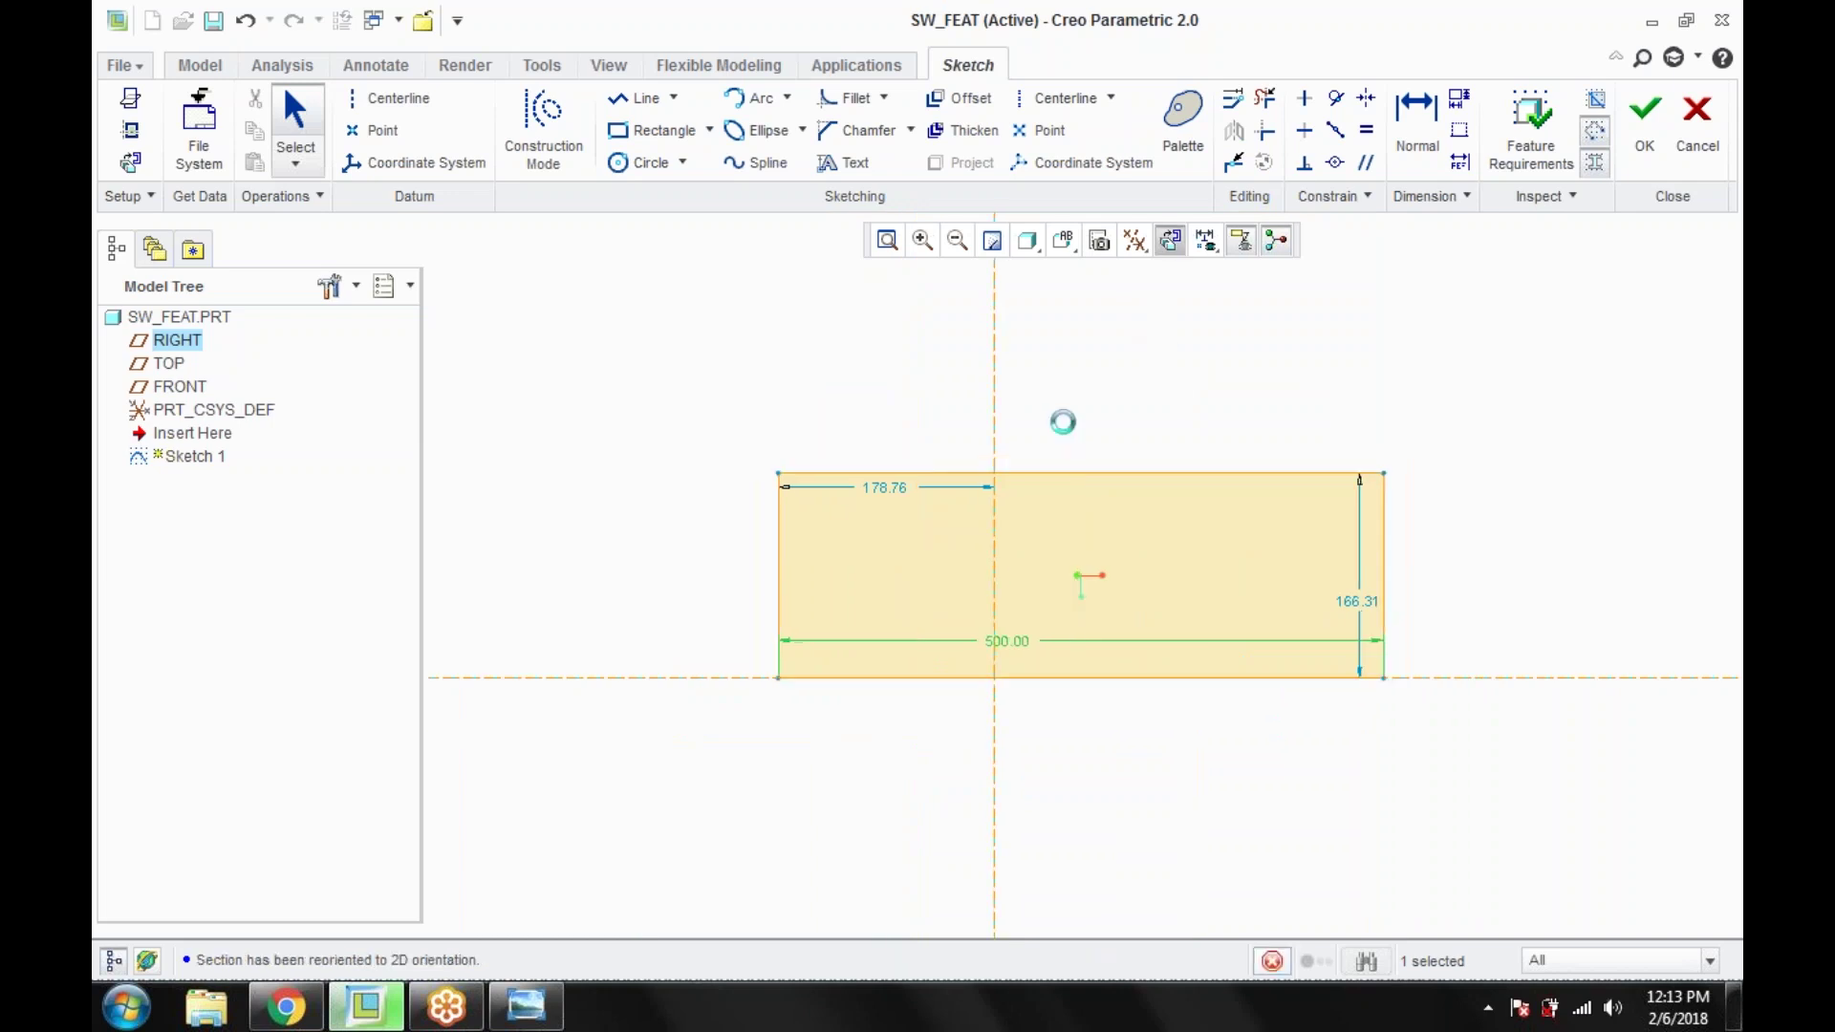
Step: Make the rectangle symmetric about the centerline, set its height to 150, and finish the sketch
click(1366, 98)
click(772, 473)
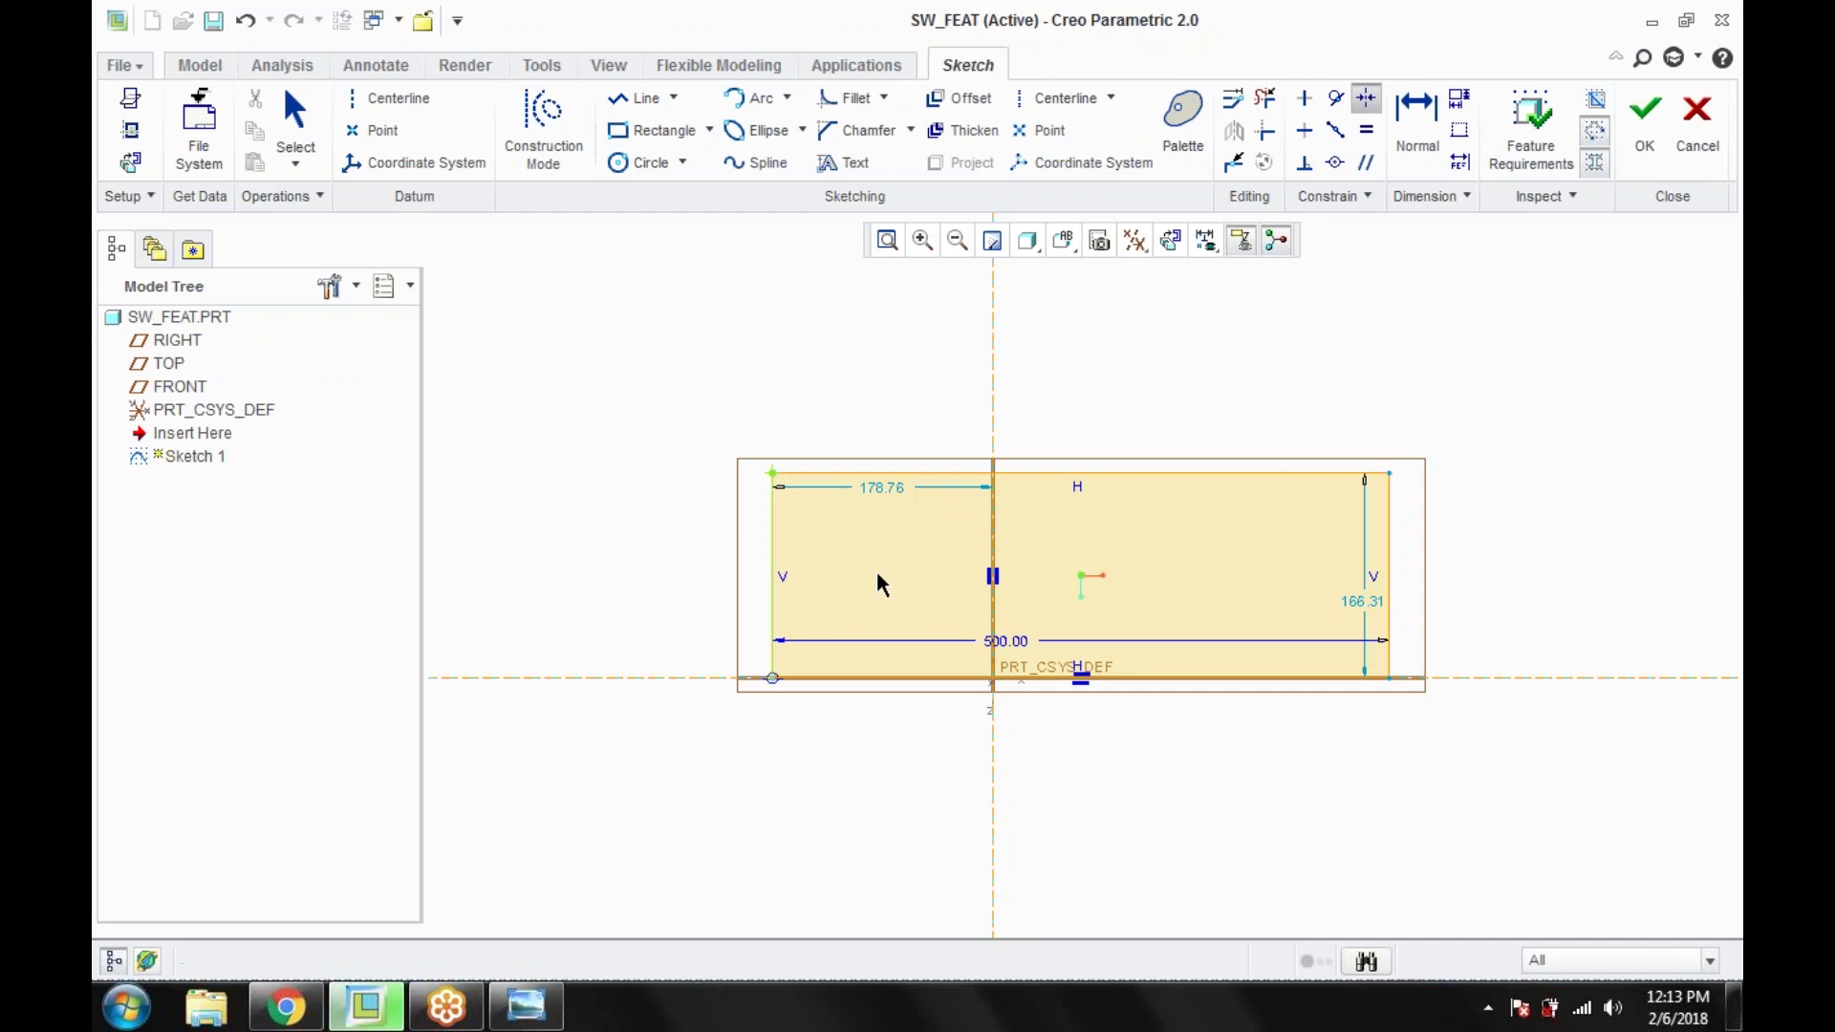
click(1387, 475)
click(994, 401)
middle_click(1132, 413)
double_click(1275, 601)
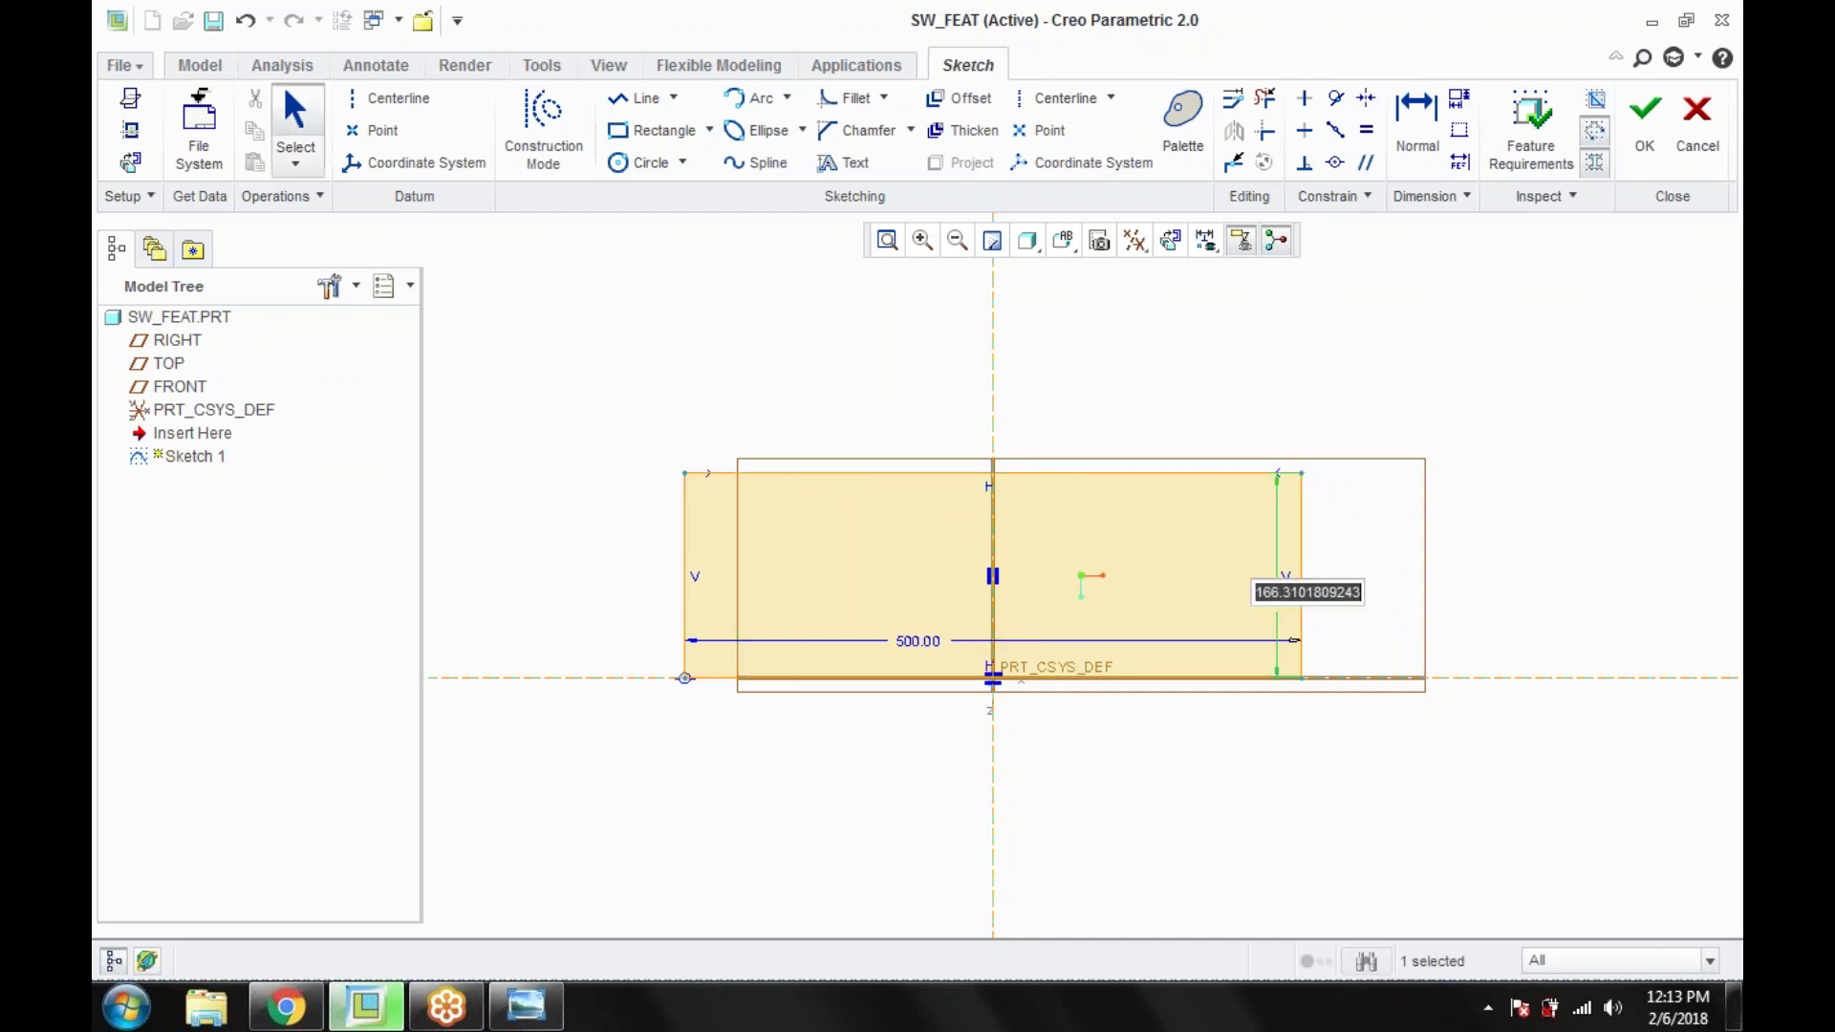
text(150)
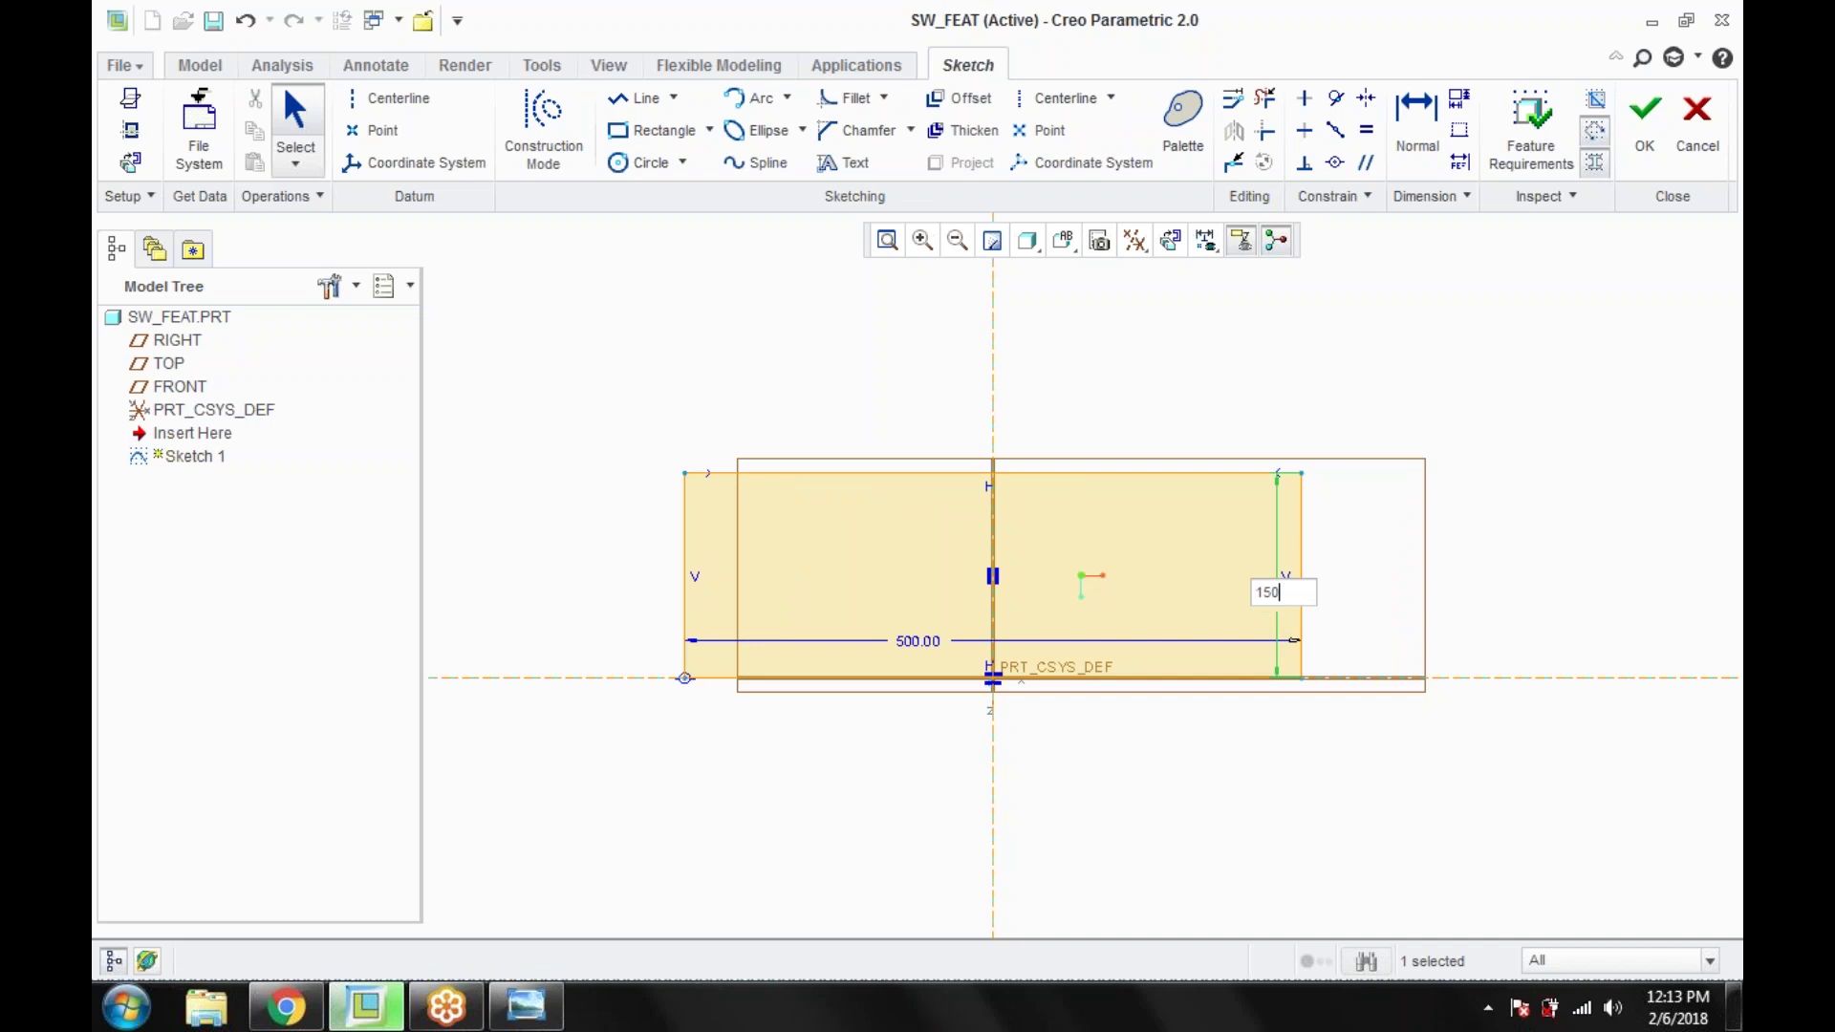
key(Return)
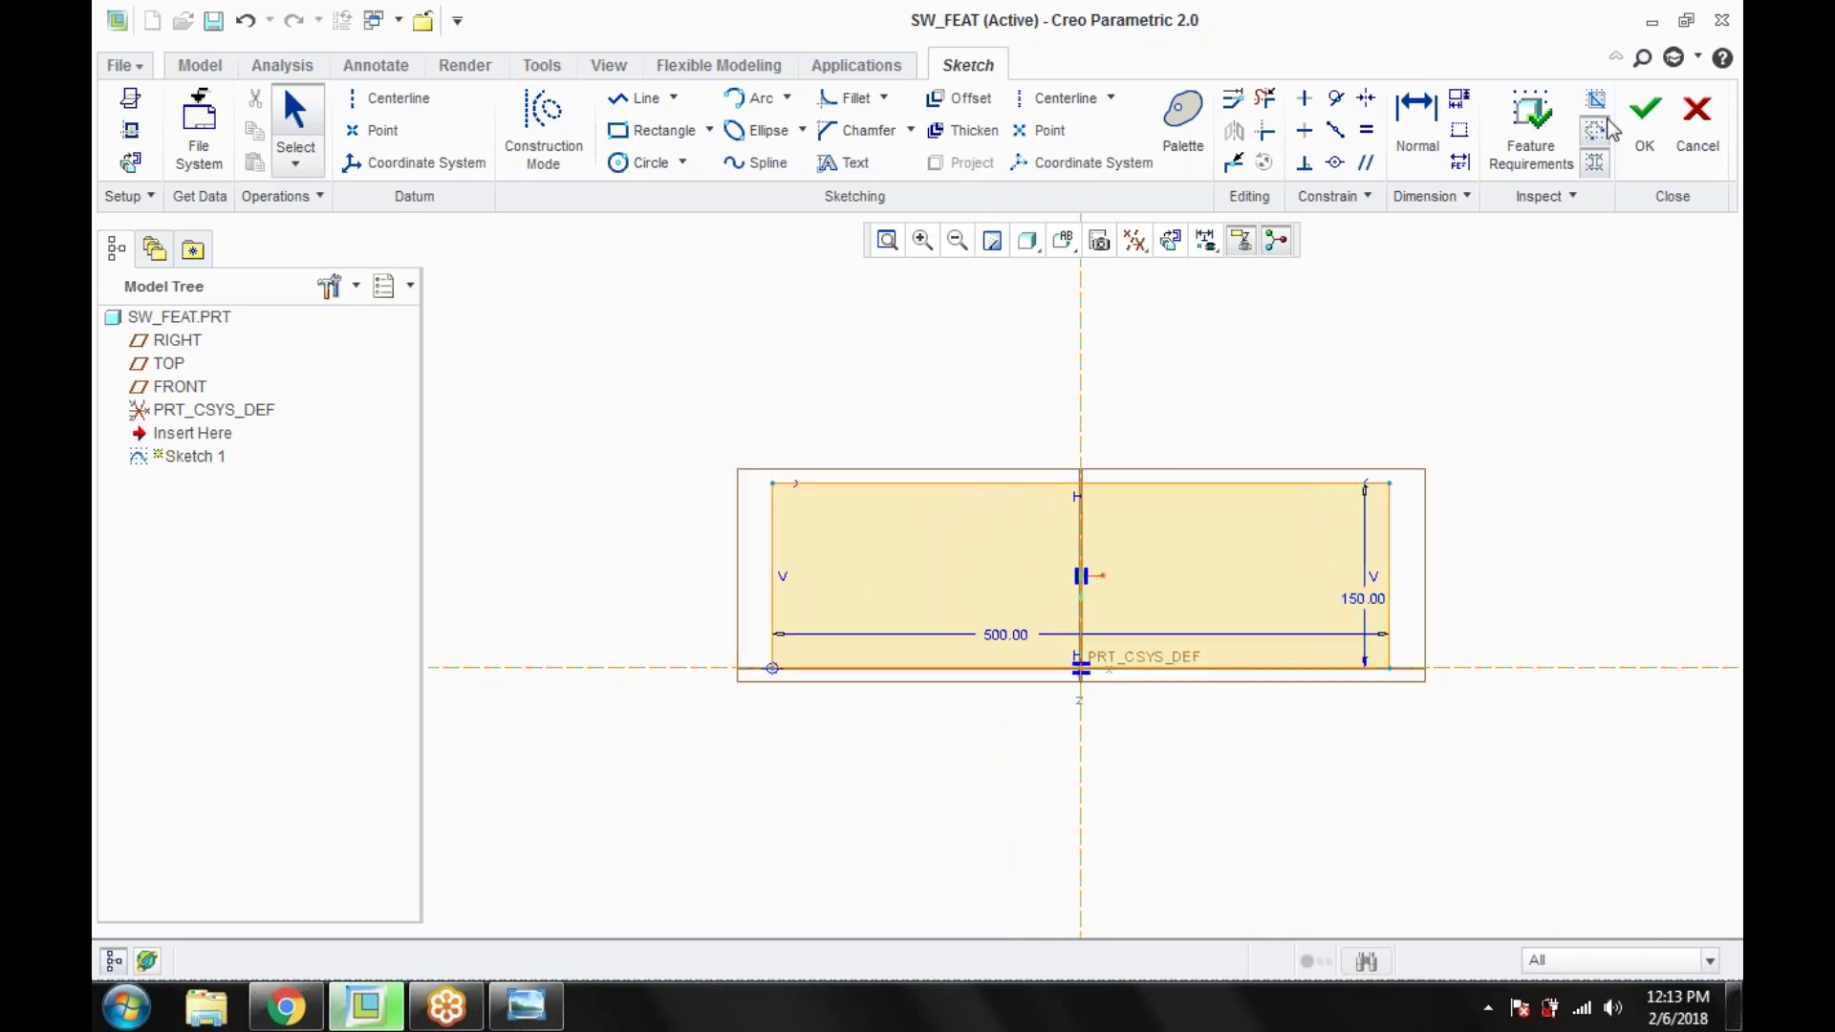
middle_click(1446, 483)
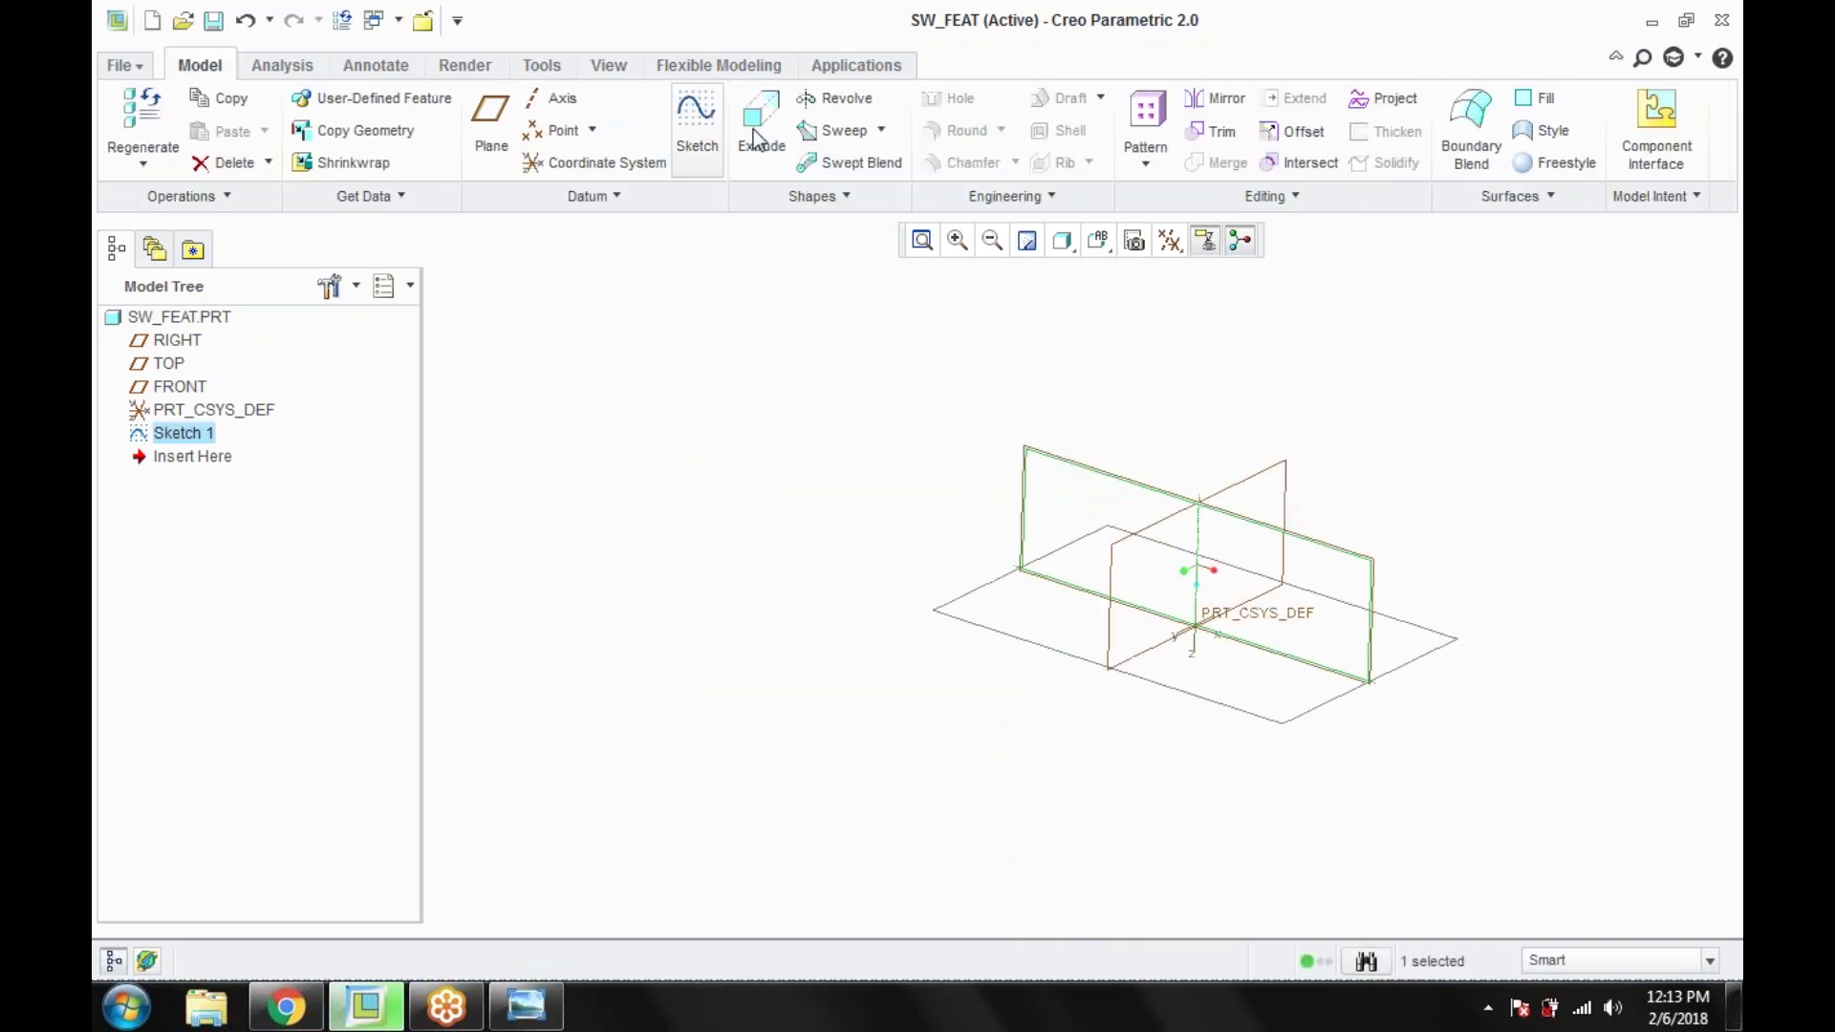
Step: Extrude Sketch 1 symmetrically to a total depth of 200
click(760, 119)
click(235, 131)
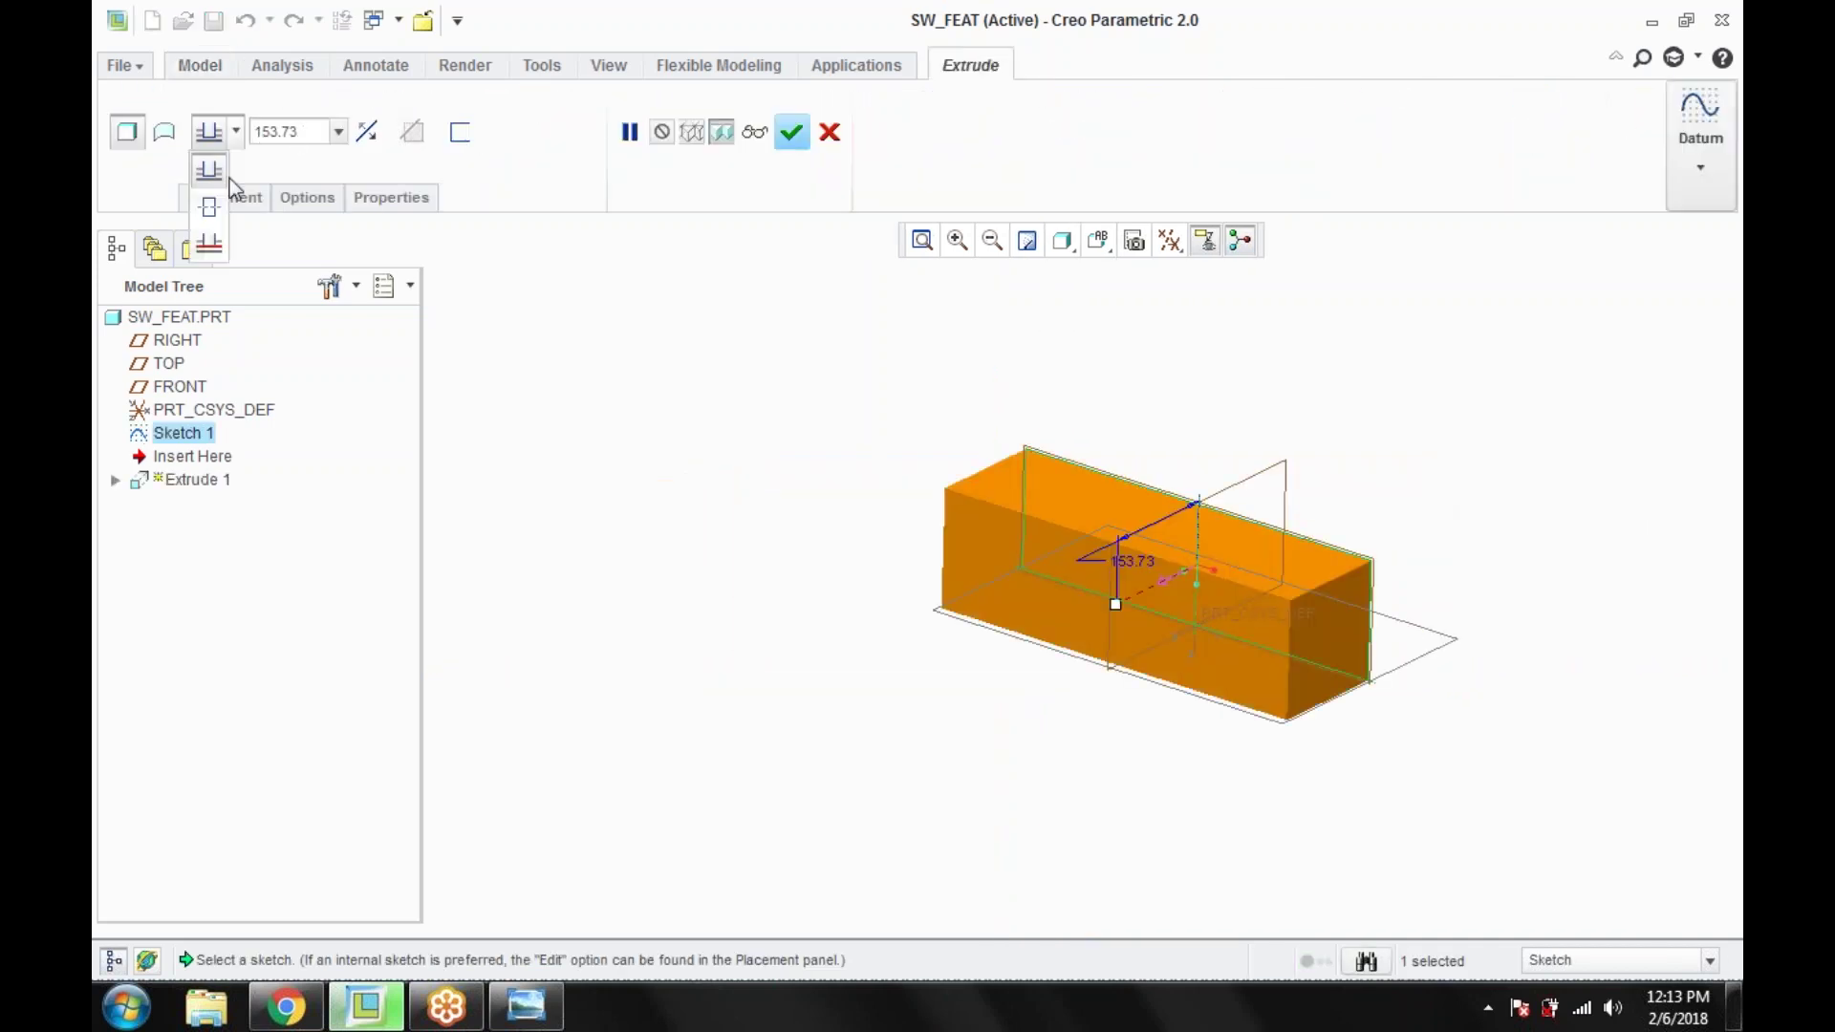
click(213, 212)
double_click(312, 139)
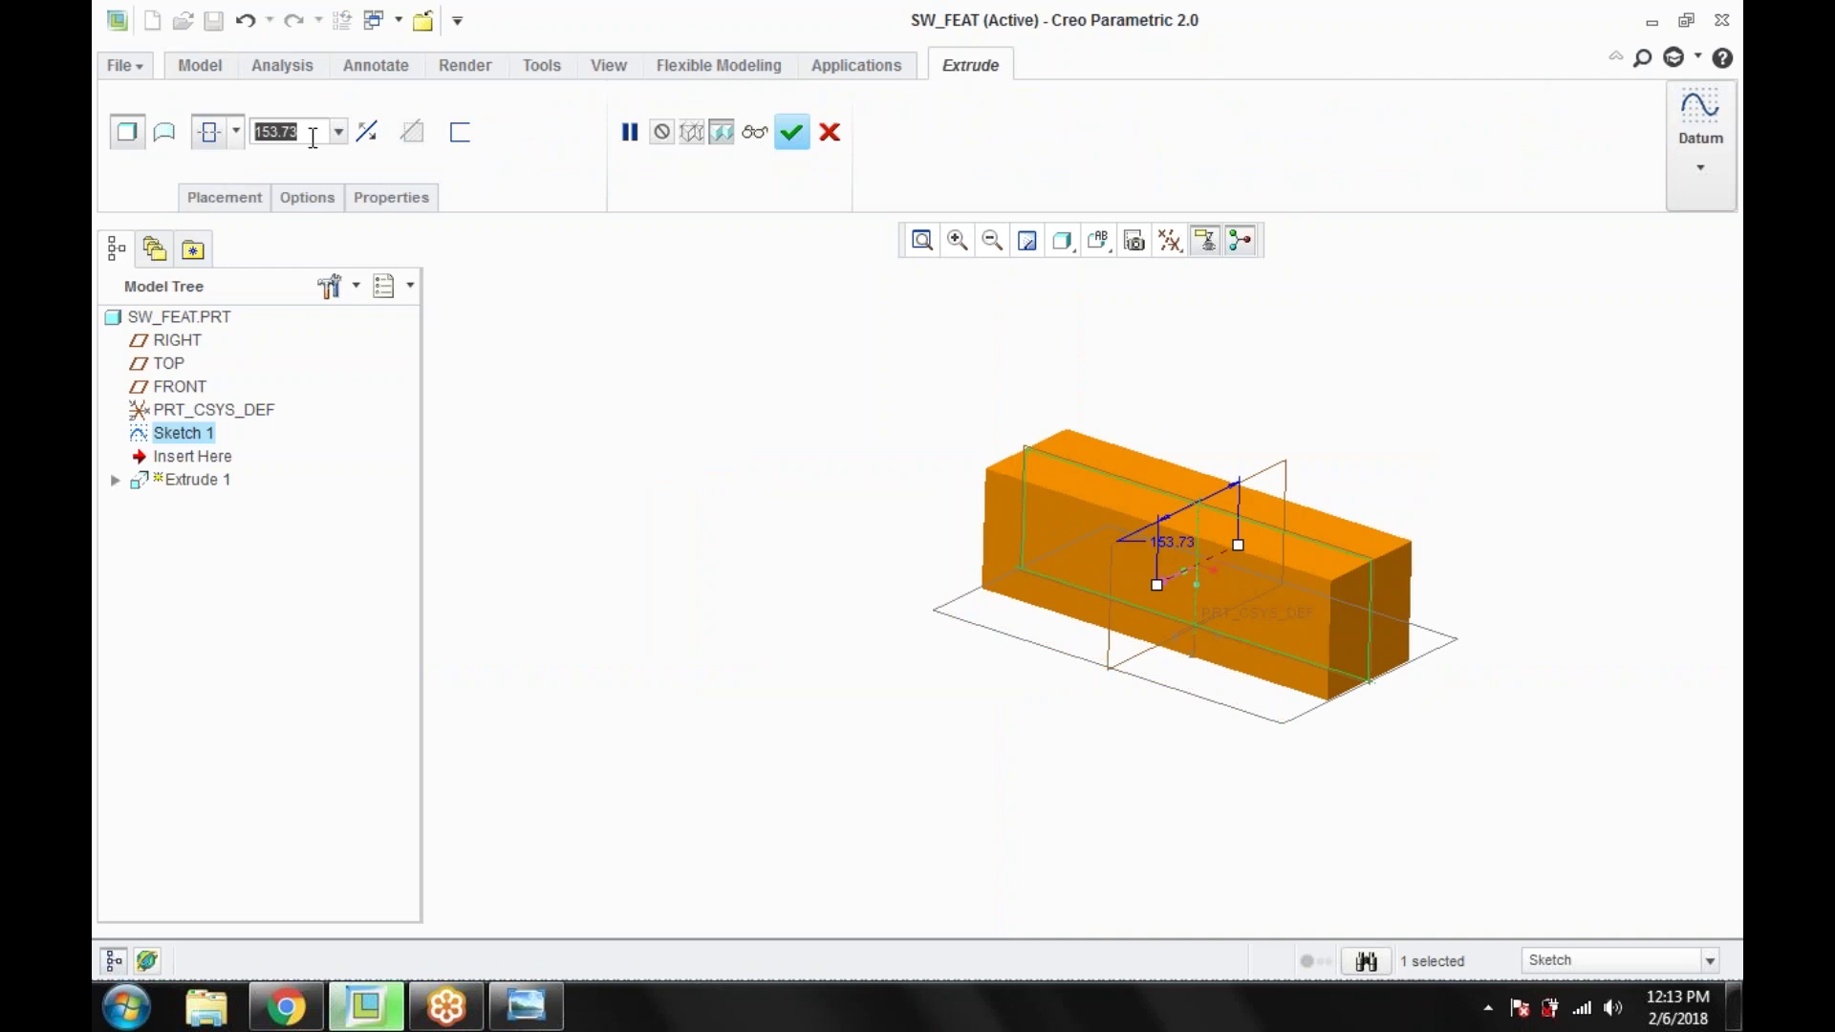
text(200)
key(Return)
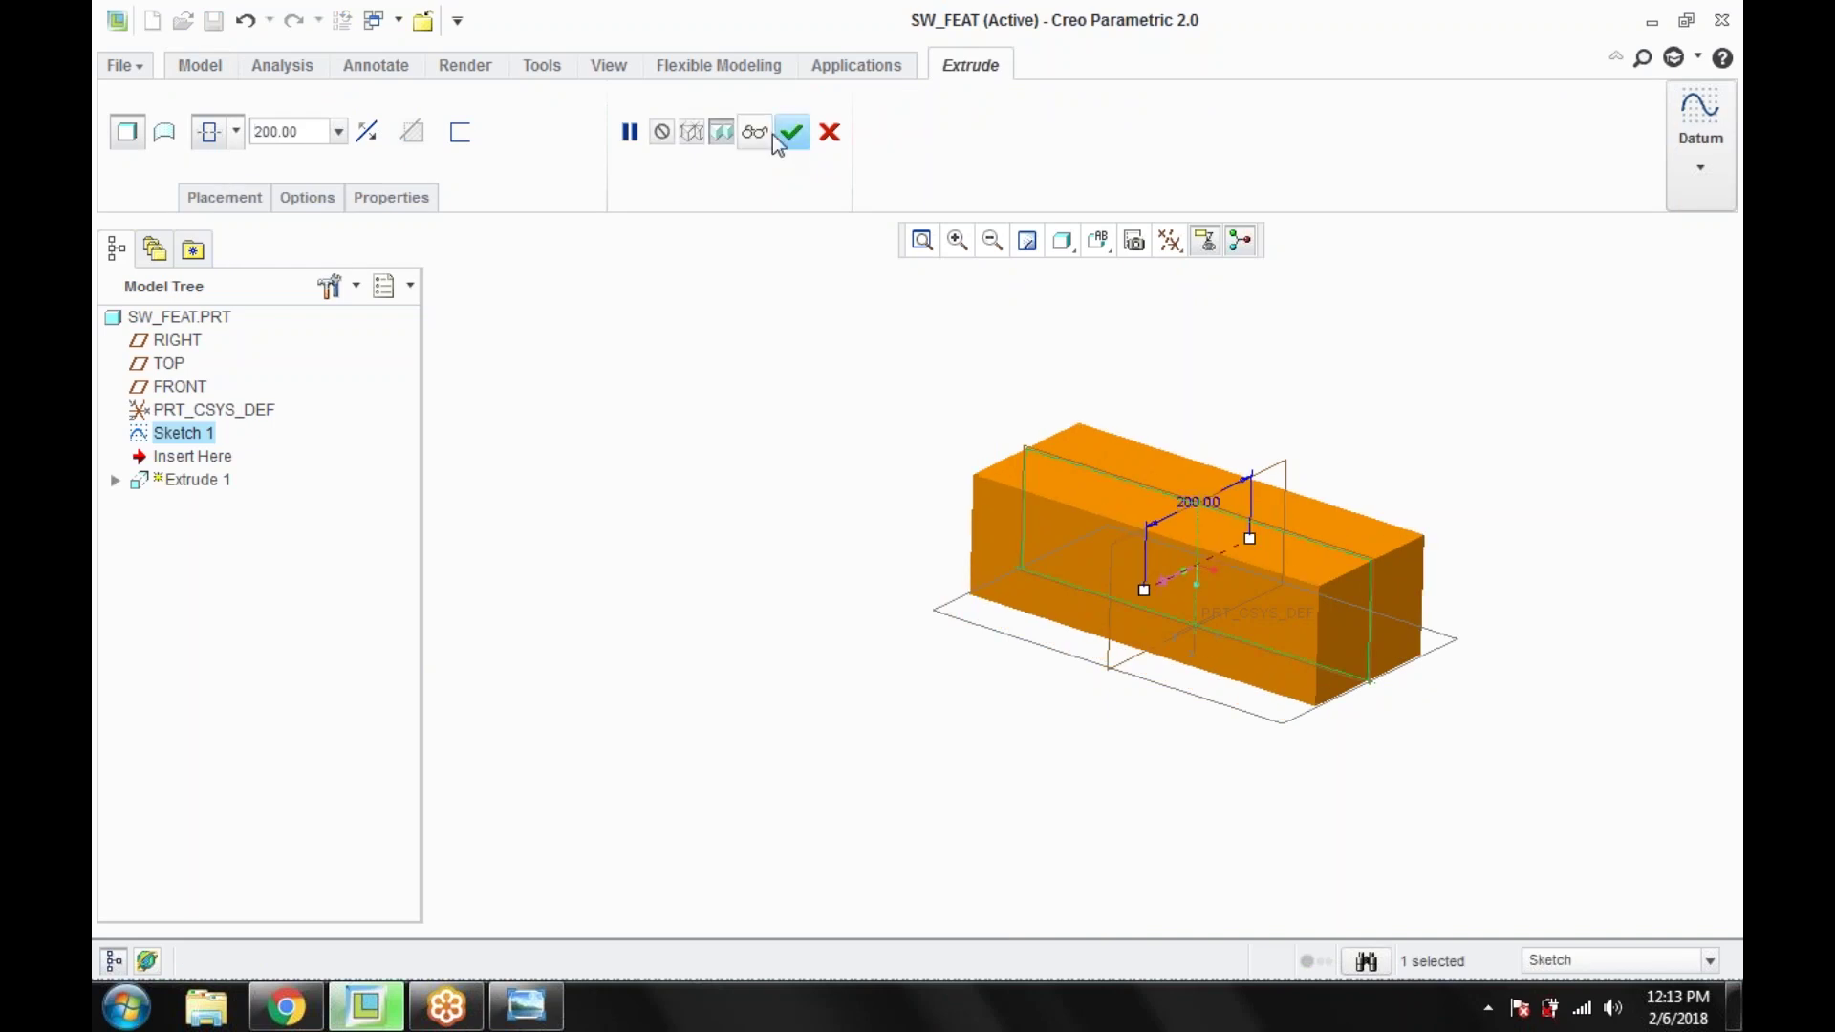
click(790, 134)
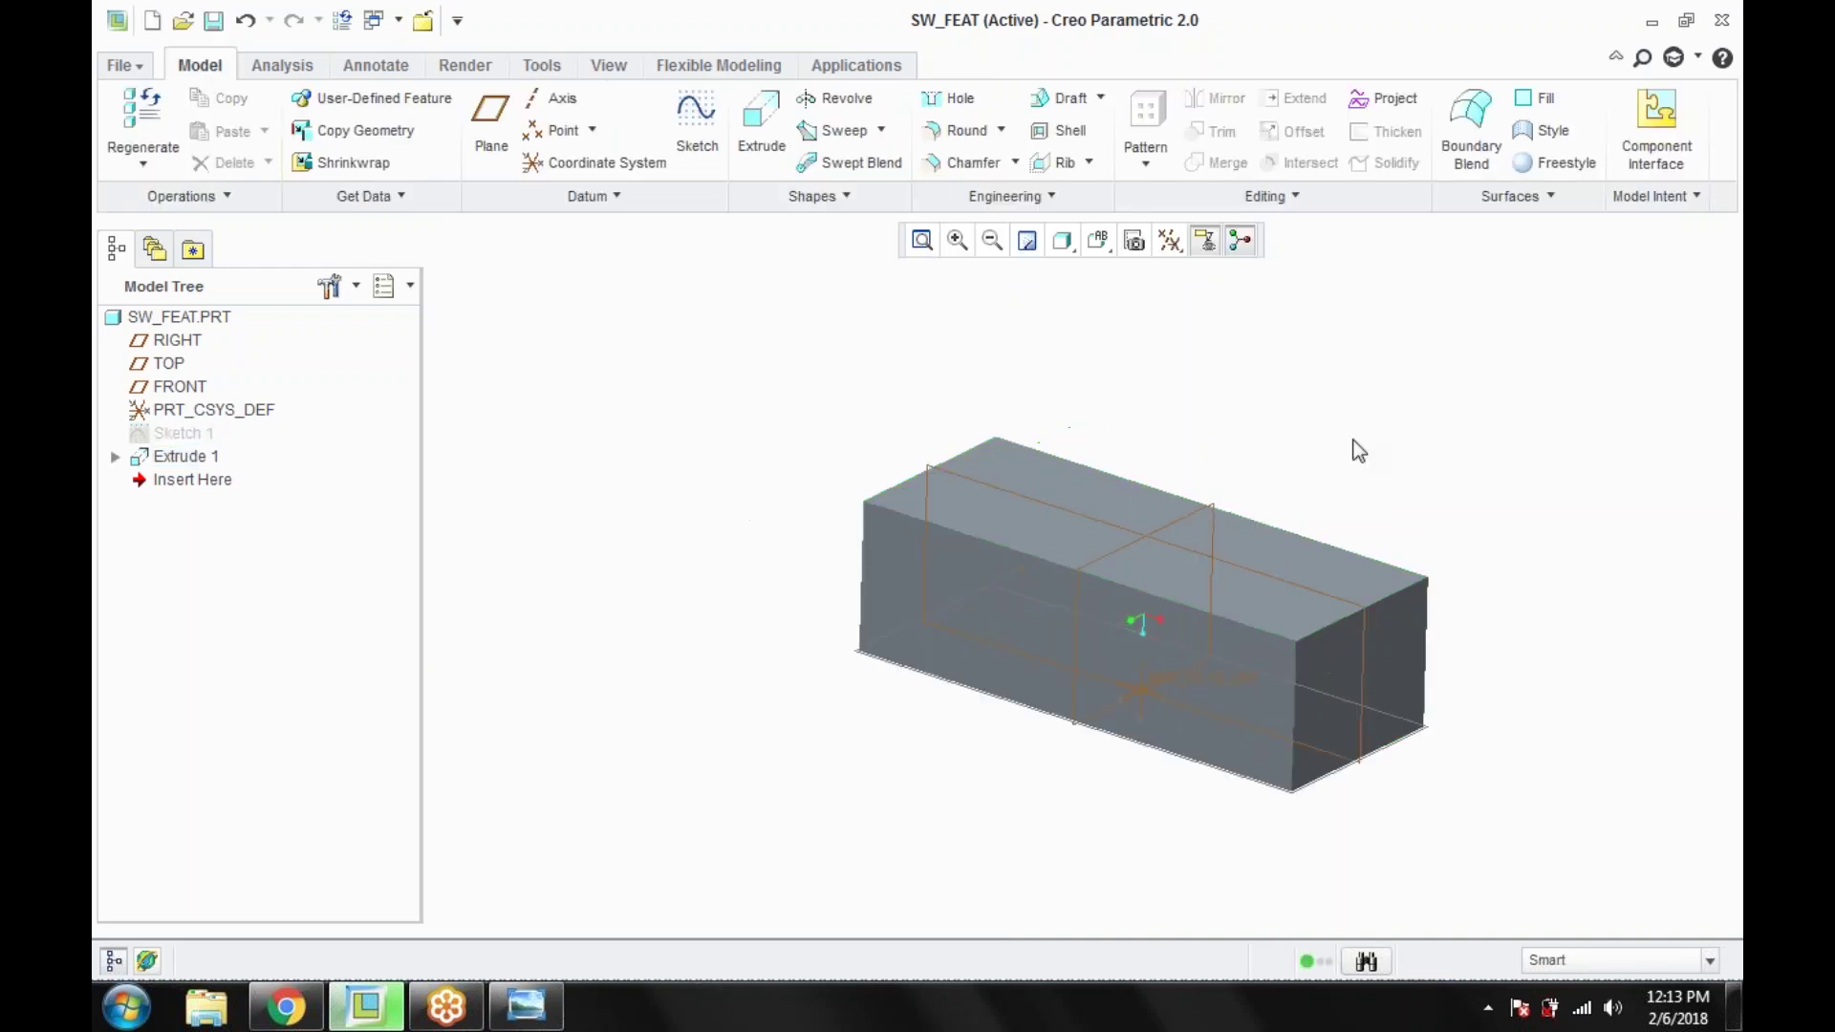
mouse_move(1313, 474)
middle_down()
mouse_move(1328, 459)
mouse_move(1328, 475)
middle_up()
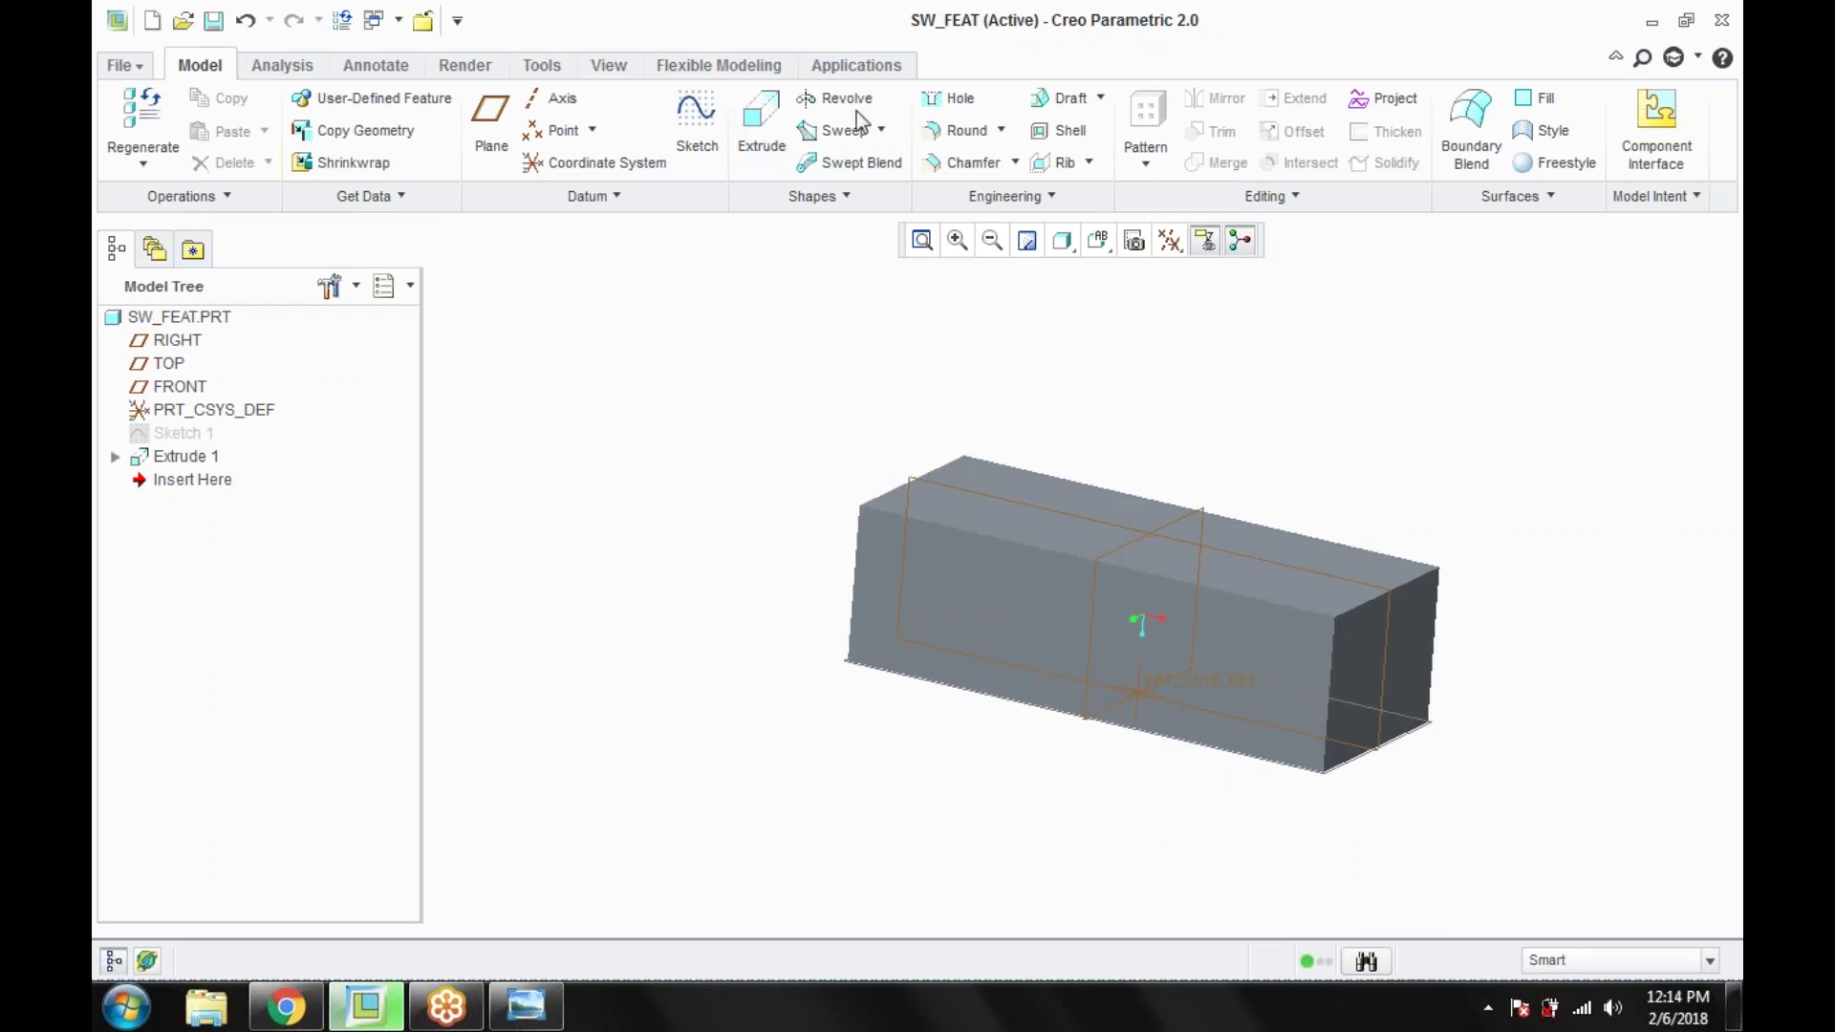
Step: Shell the block with the top face removed and 5-thick walls
click(1060, 136)
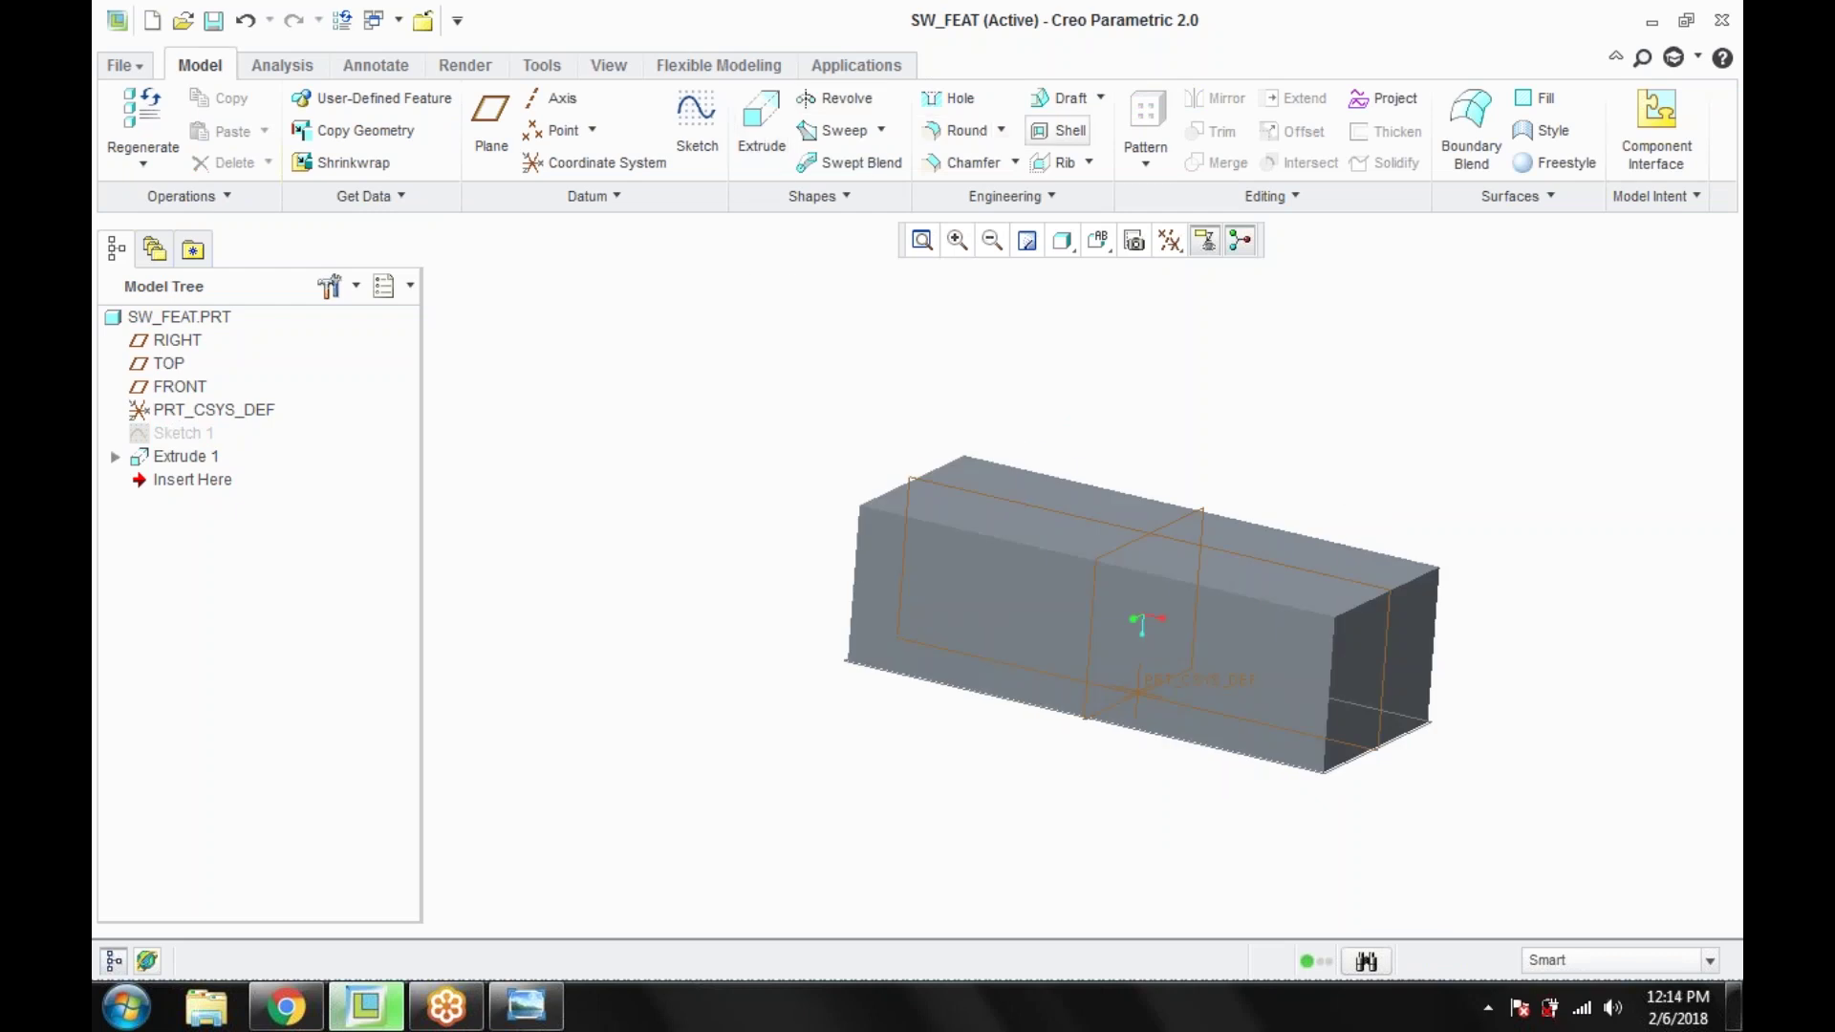
click(1104, 506)
double_click(1263, 486)
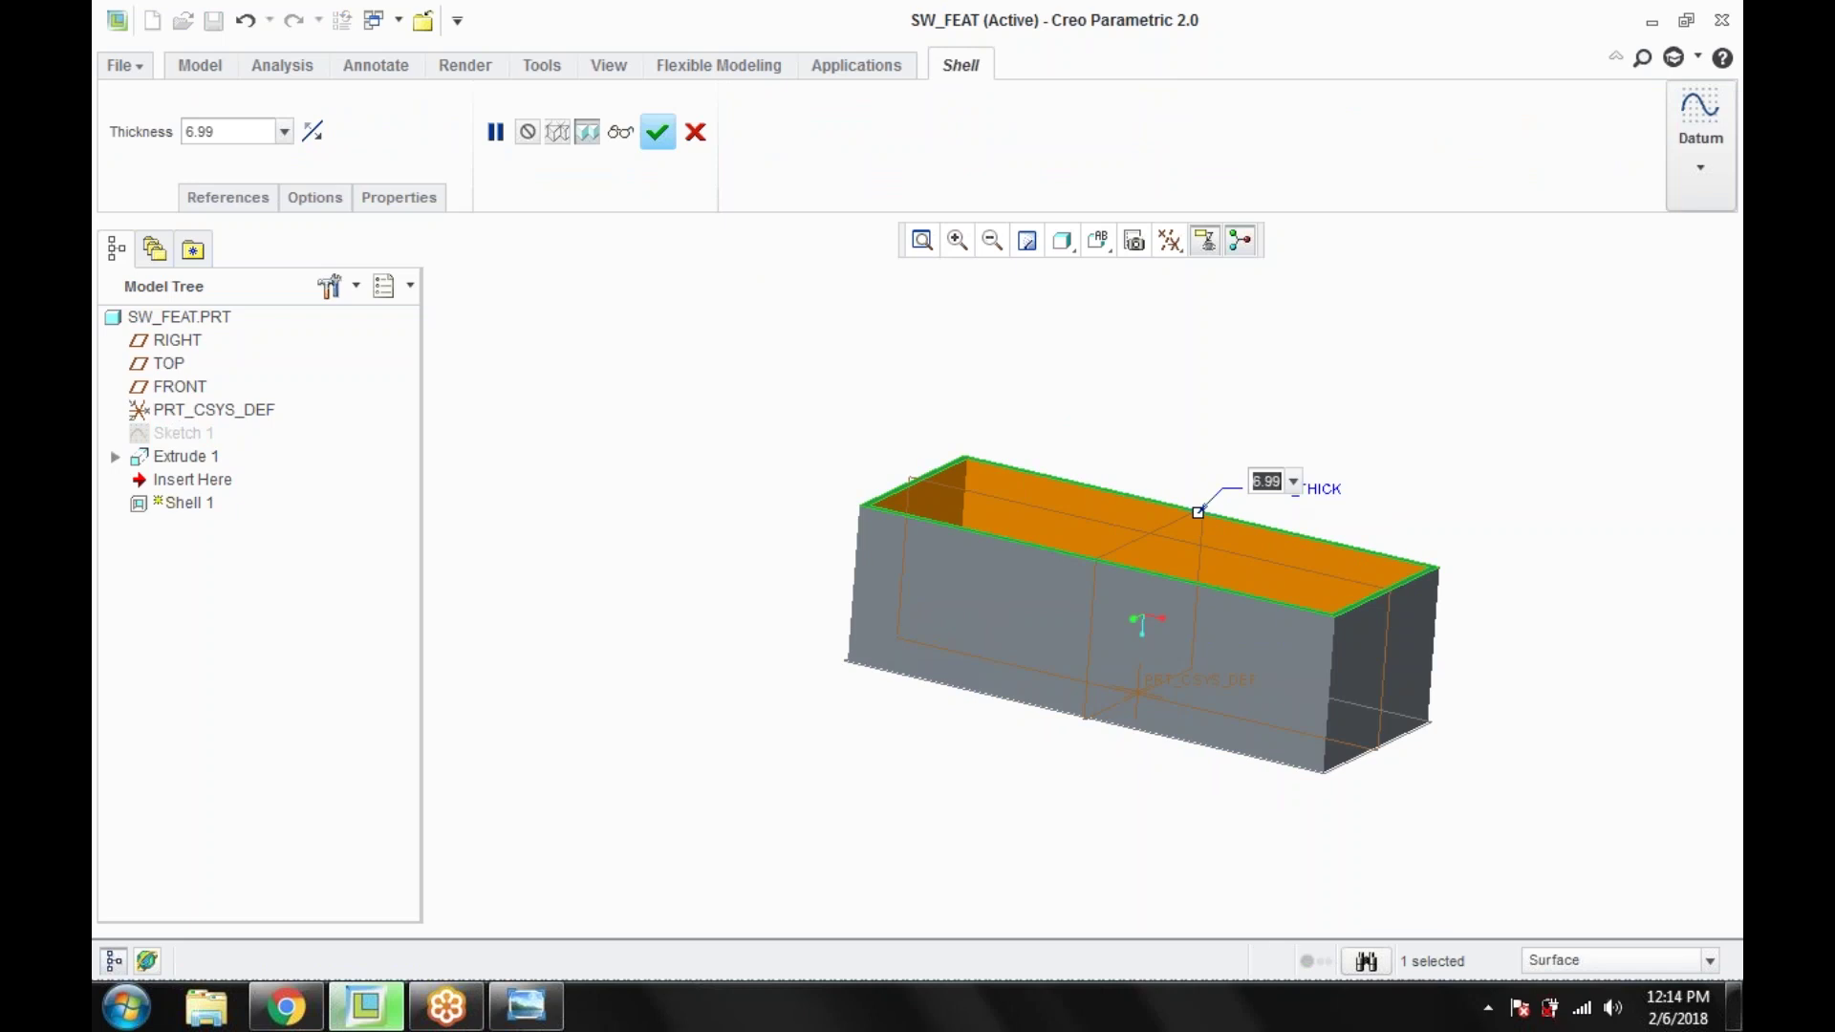
text(5)
key(Return)
middle_click(851, 409)
middle_drag(1208, 438, 1194, 478)
click(1098, 525)
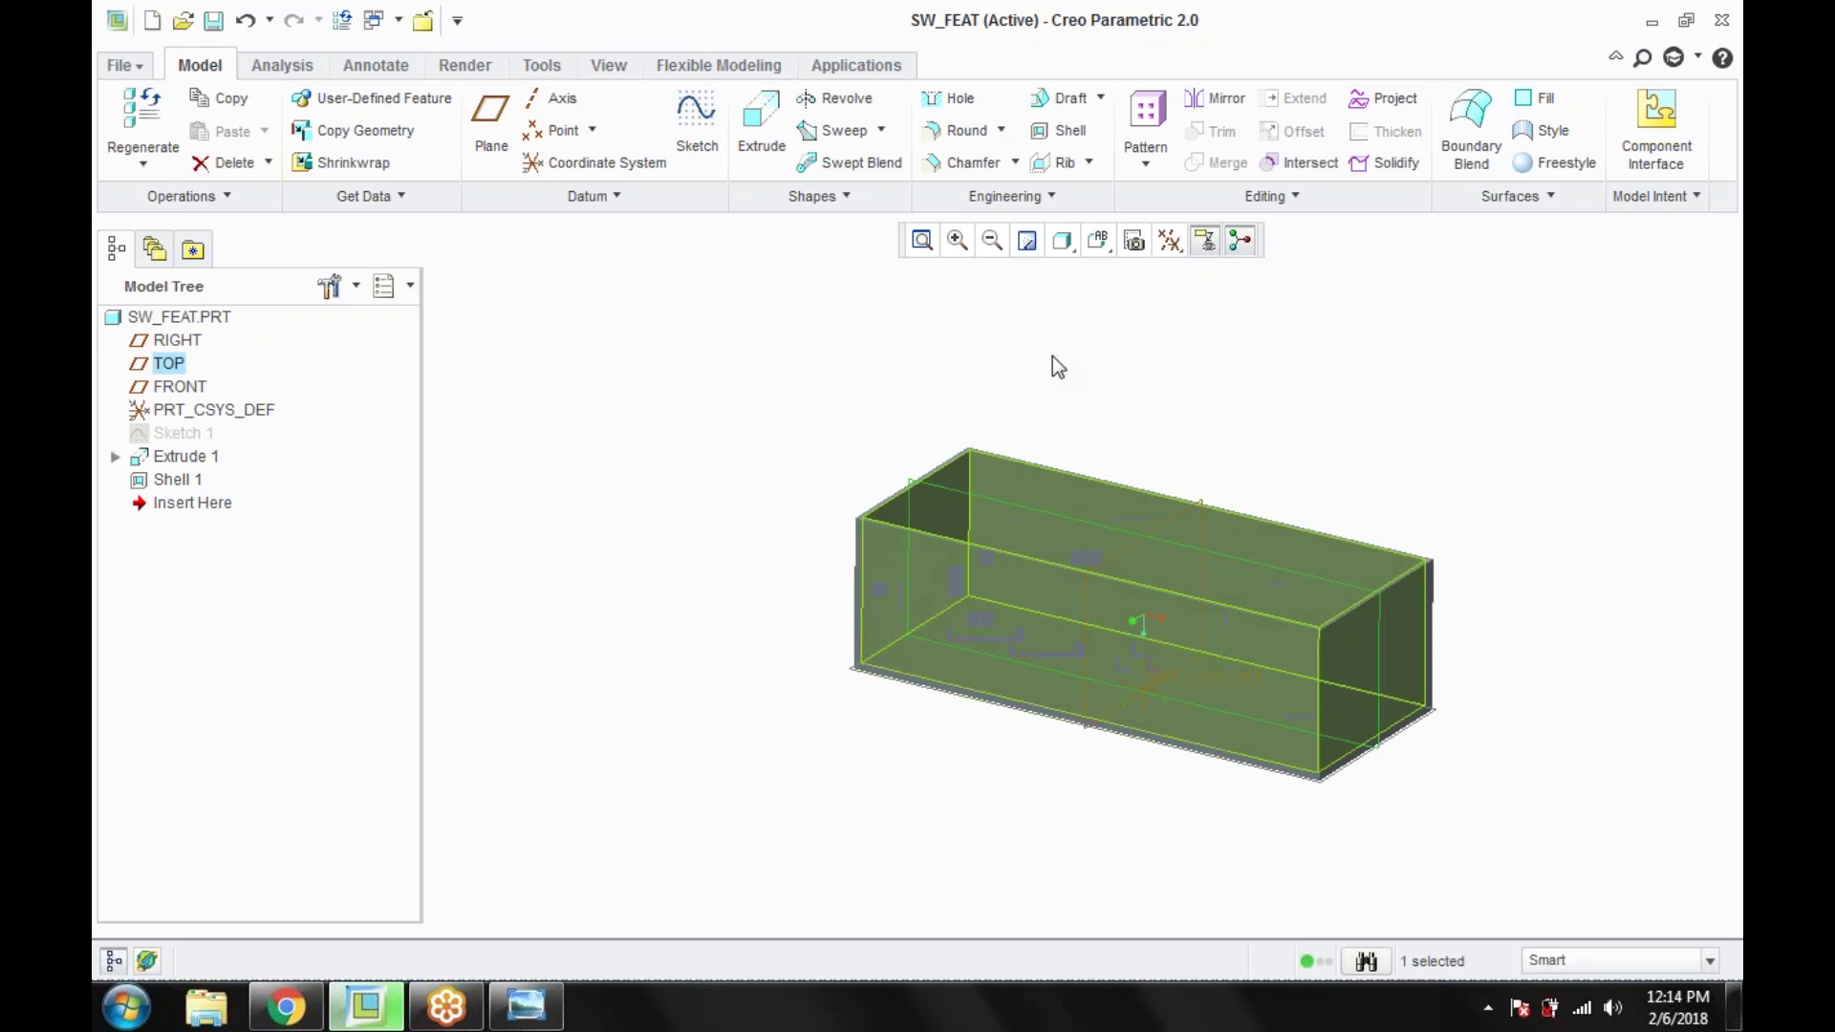
Step: Start a sketch on TOP, shade with edges, and project the box's left, right and top edges
click(687, 144)
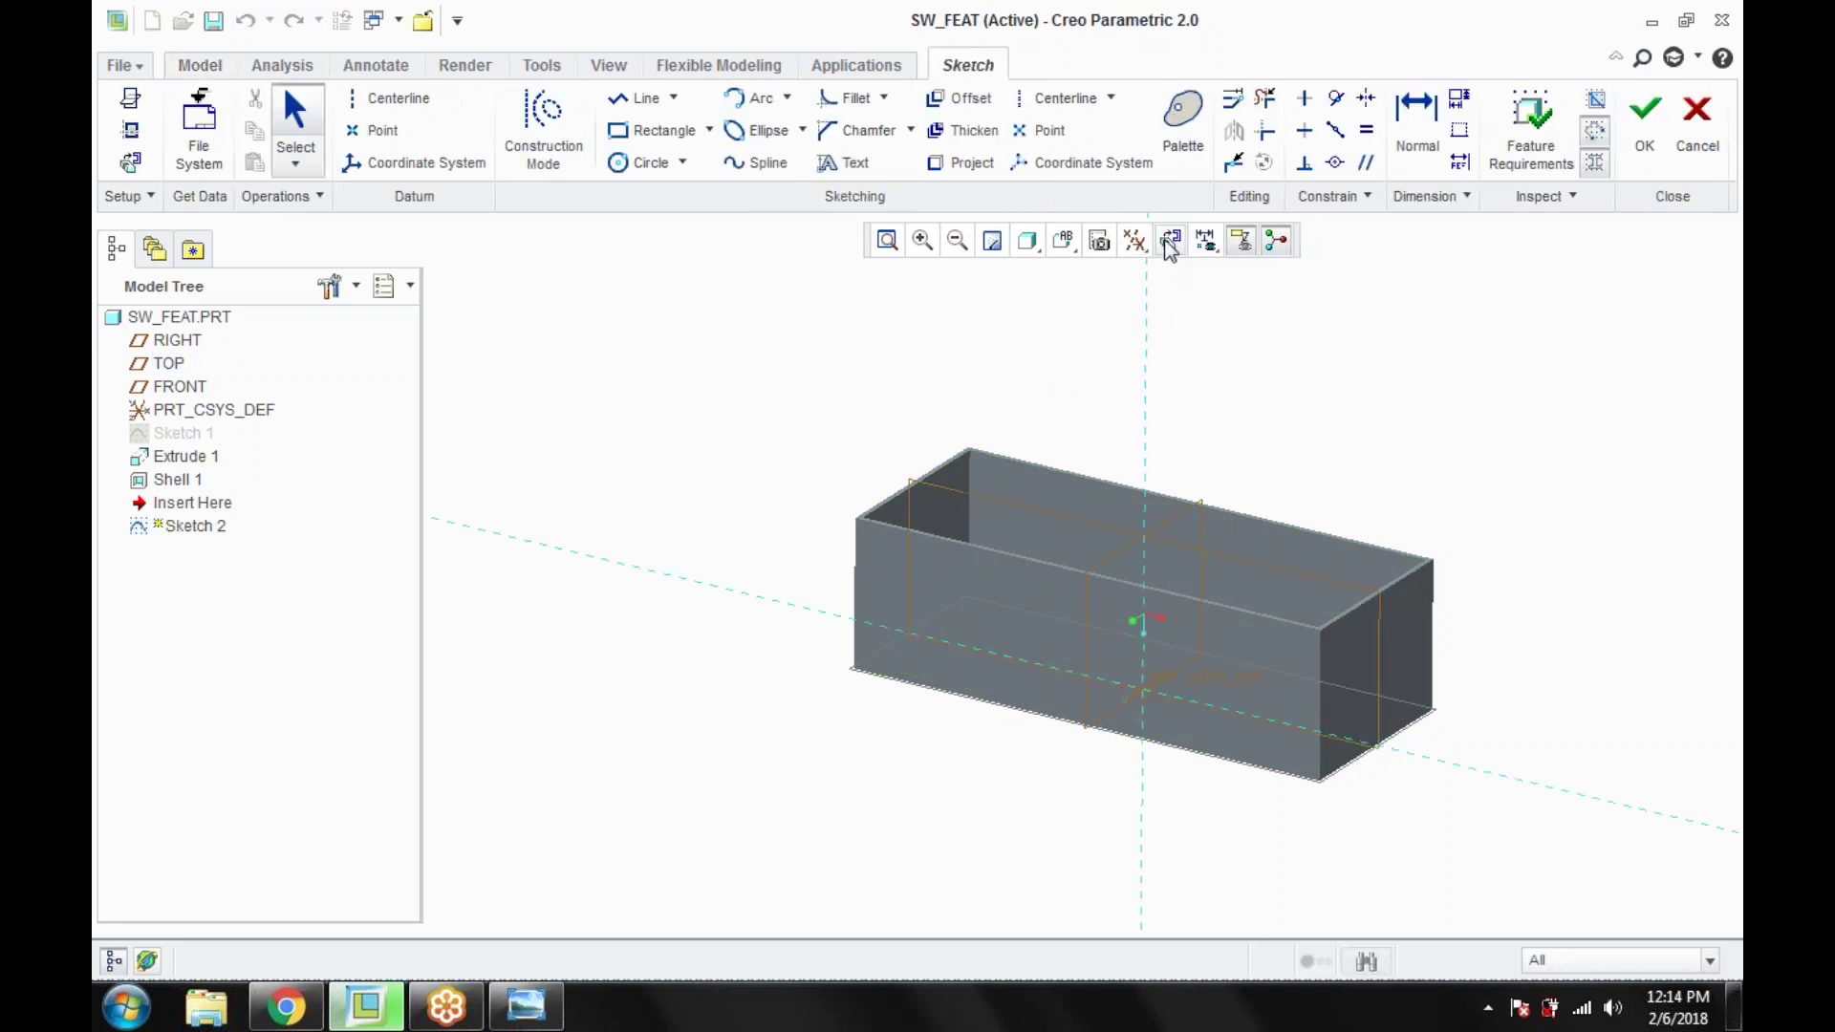
click(1171, 240)
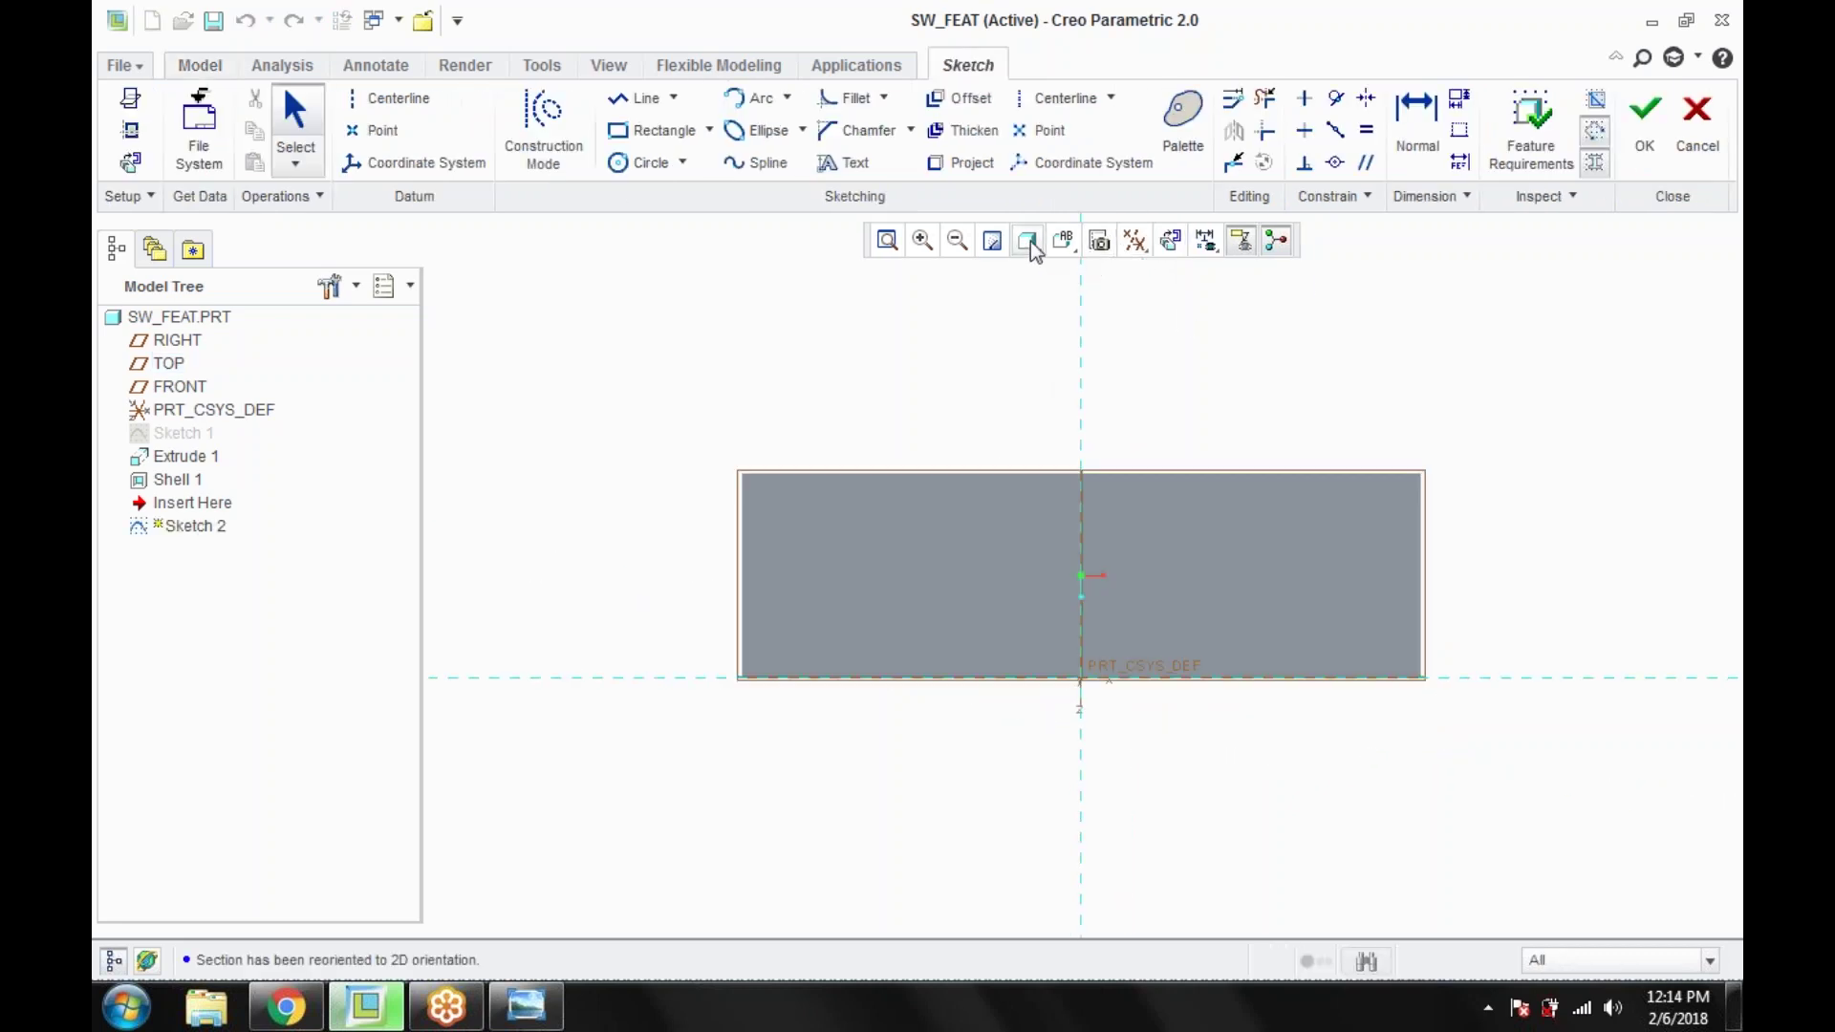
click(1028, 241)
click(1051, 278)
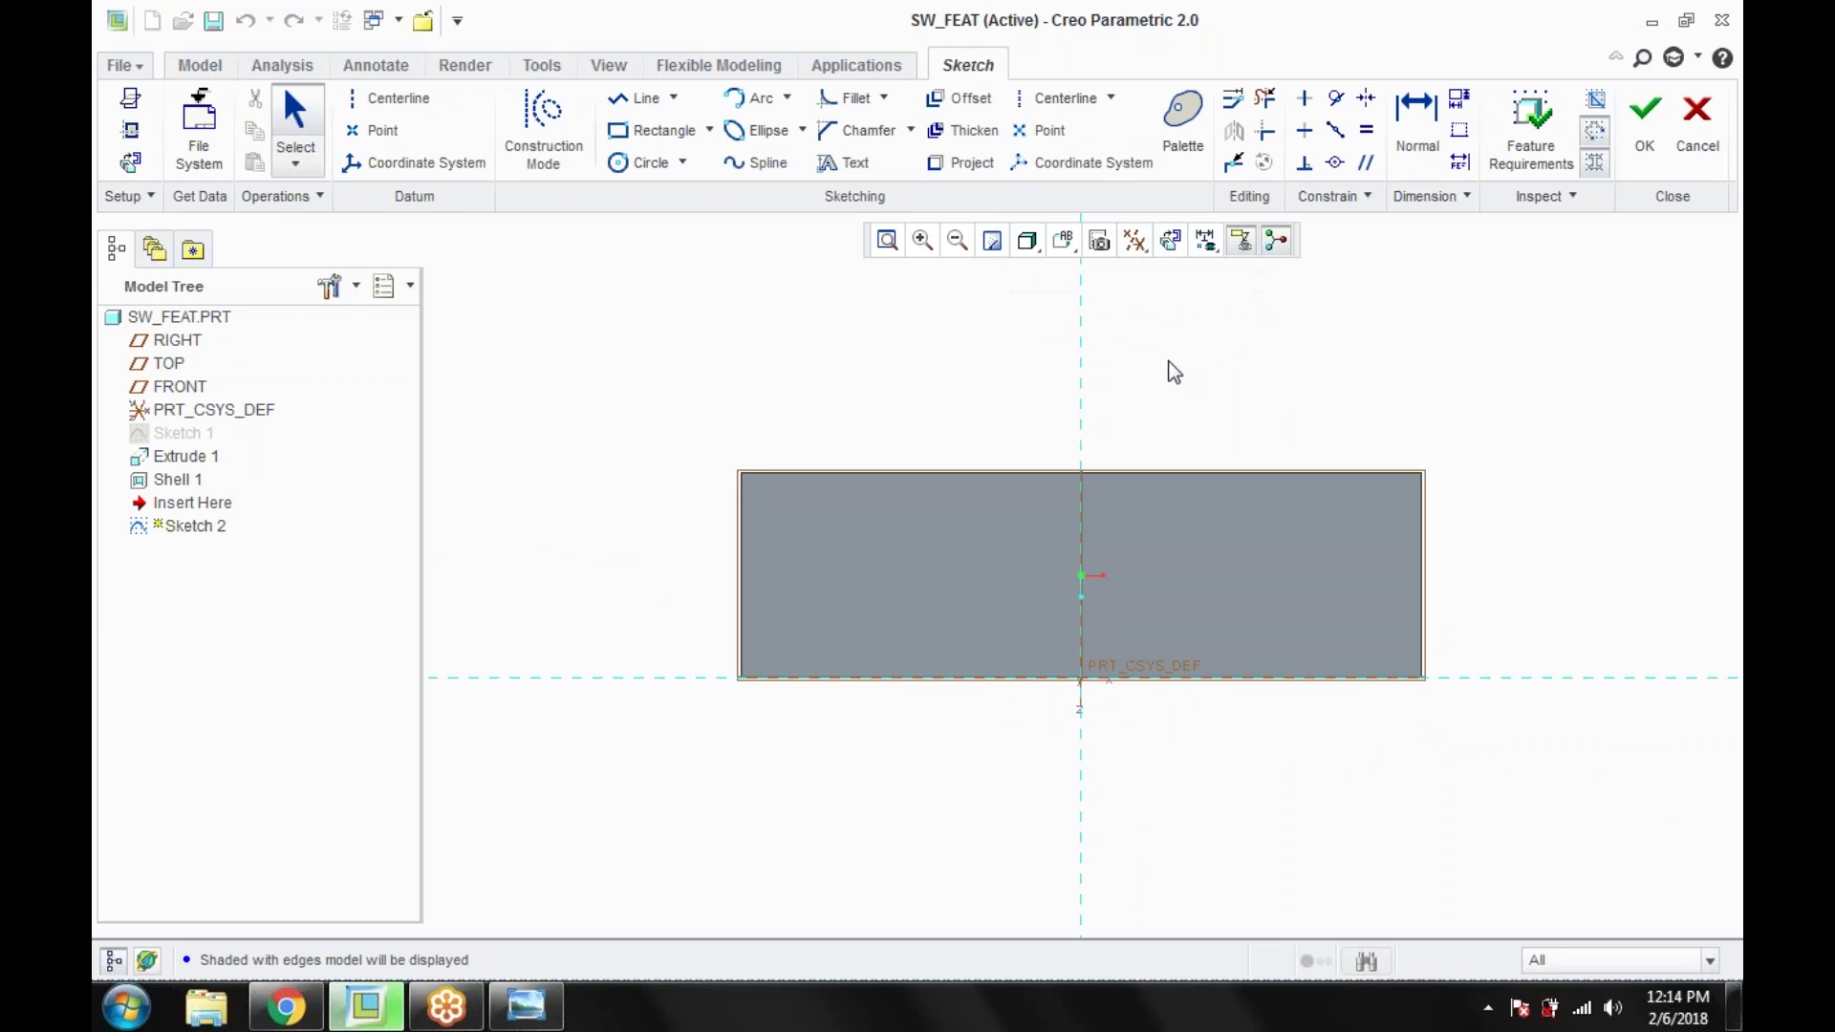
click(960, 163)
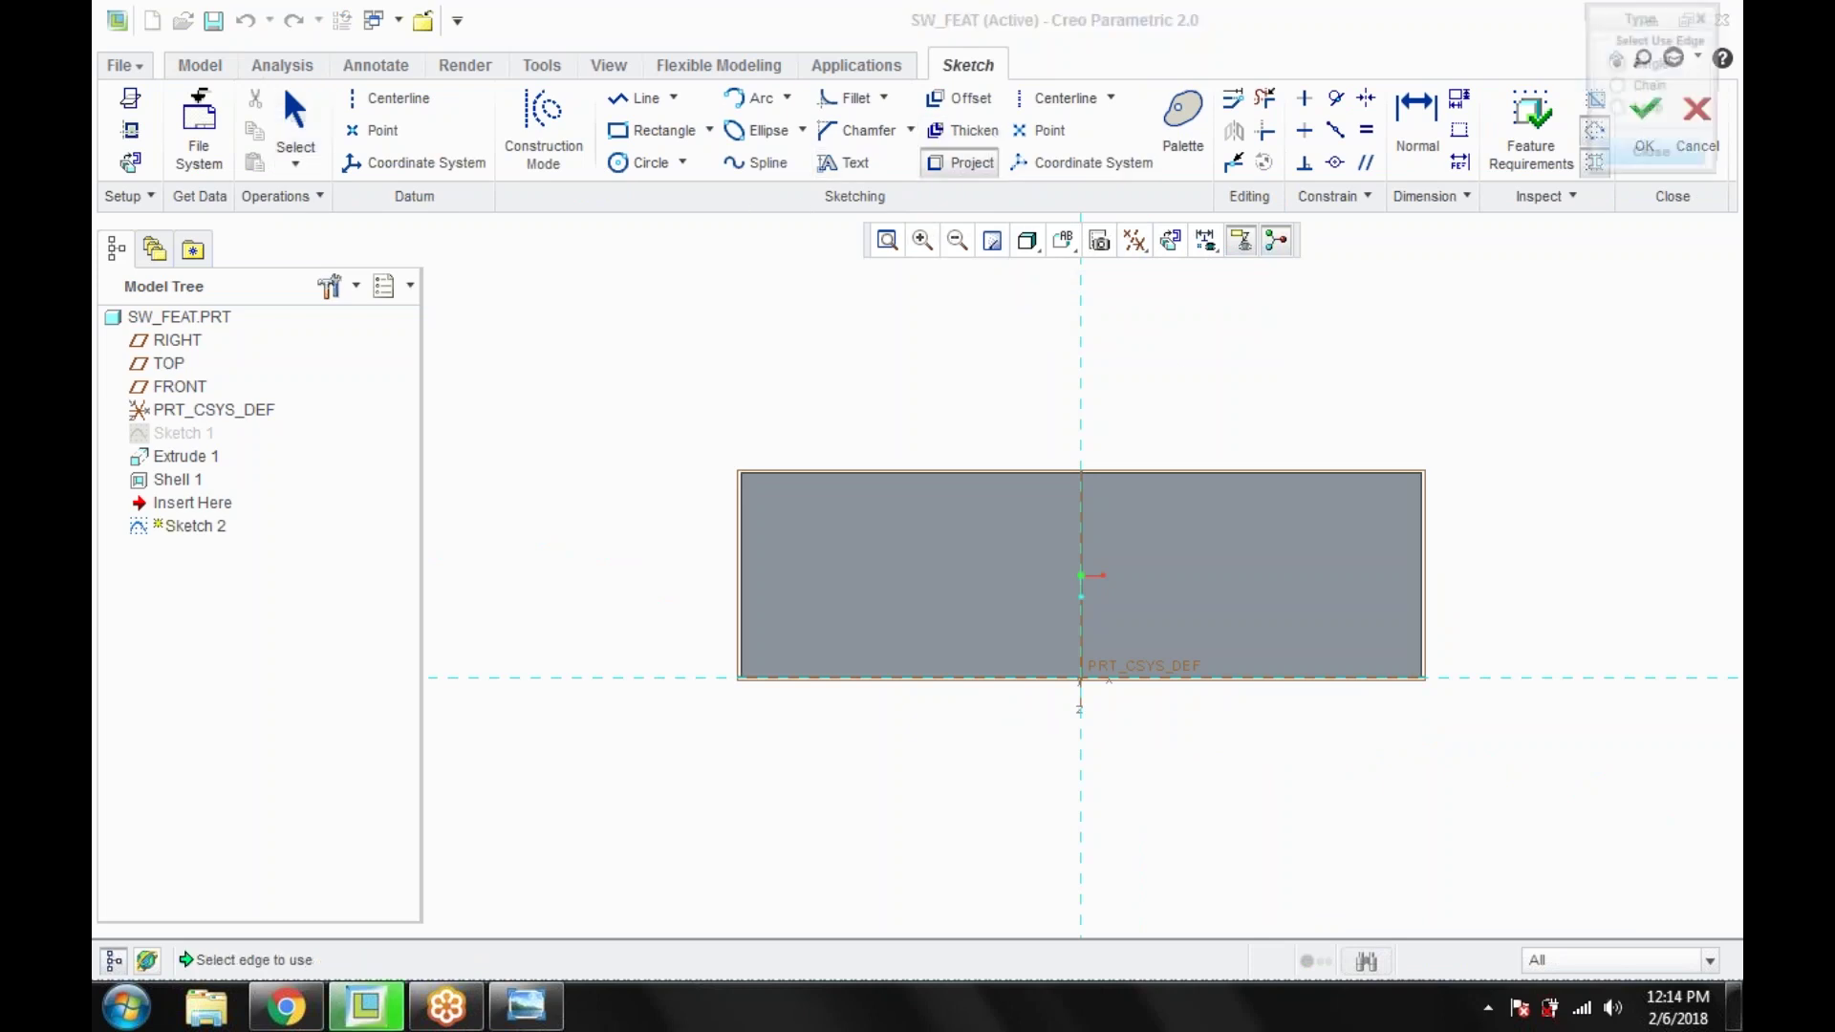
click(742, 495)
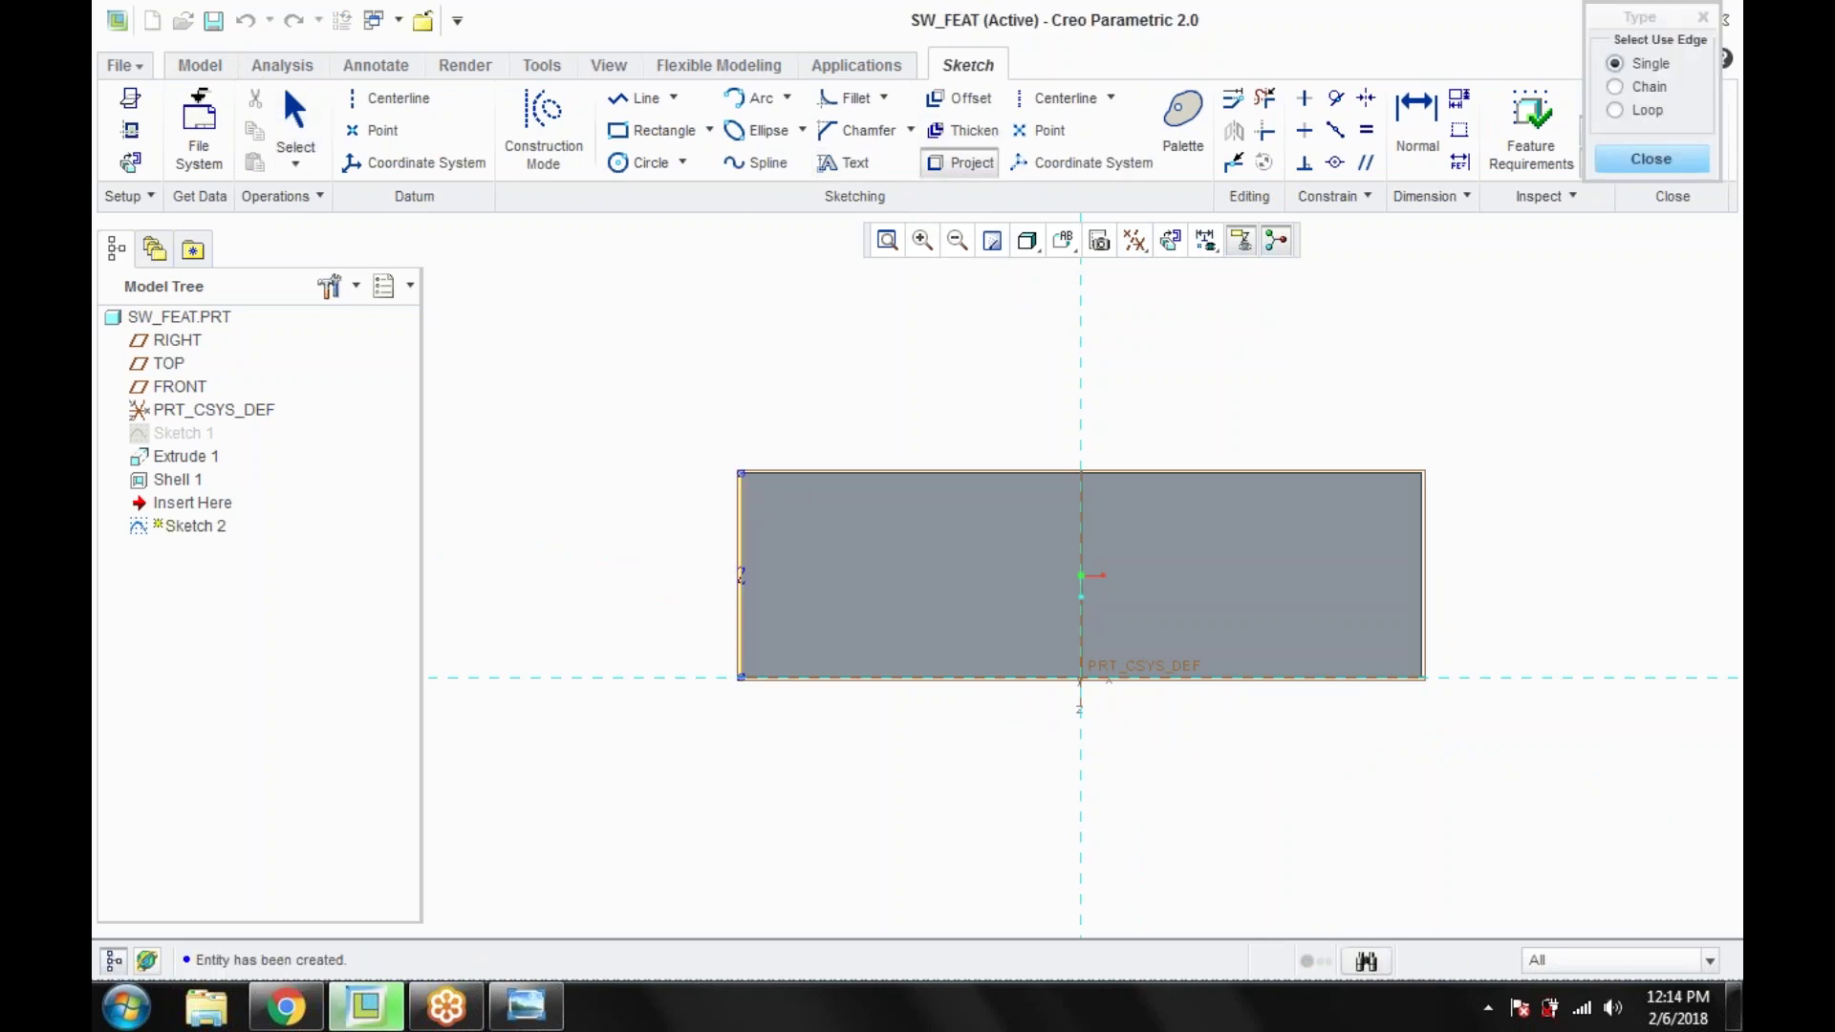
click(1424, 514)
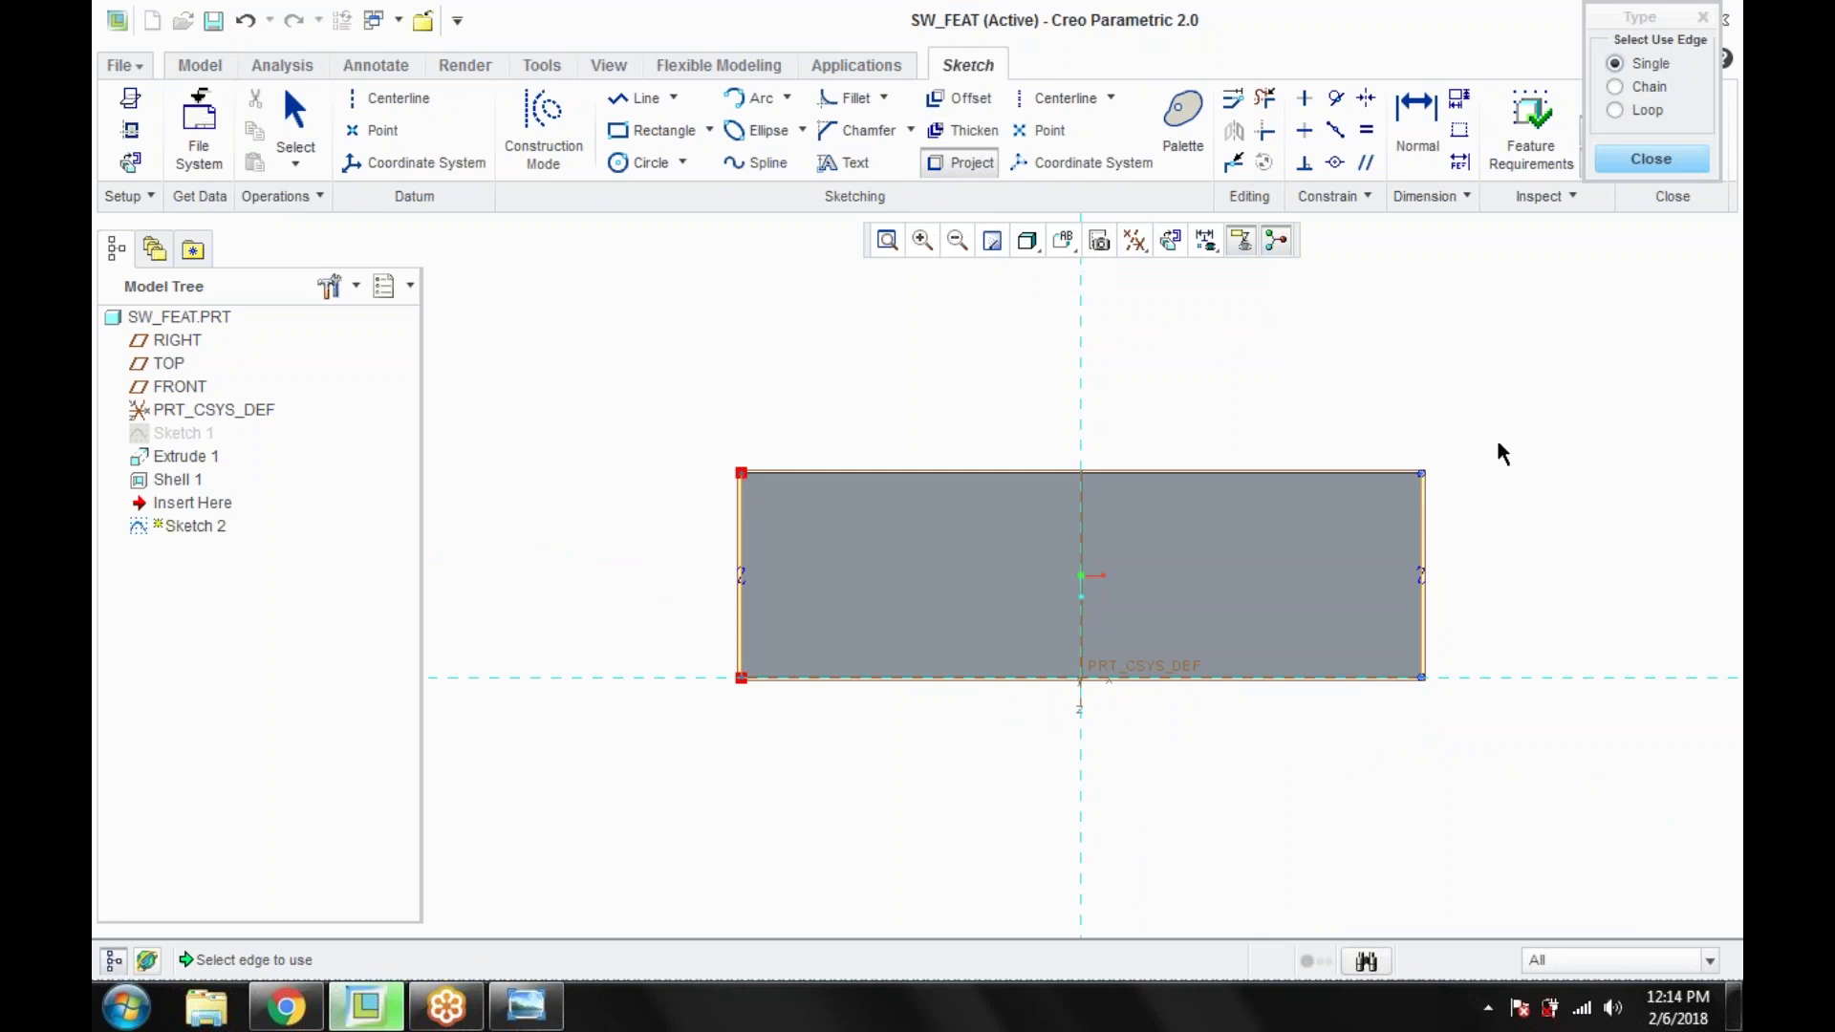
click(994, 471)
middle_click(990, 412)
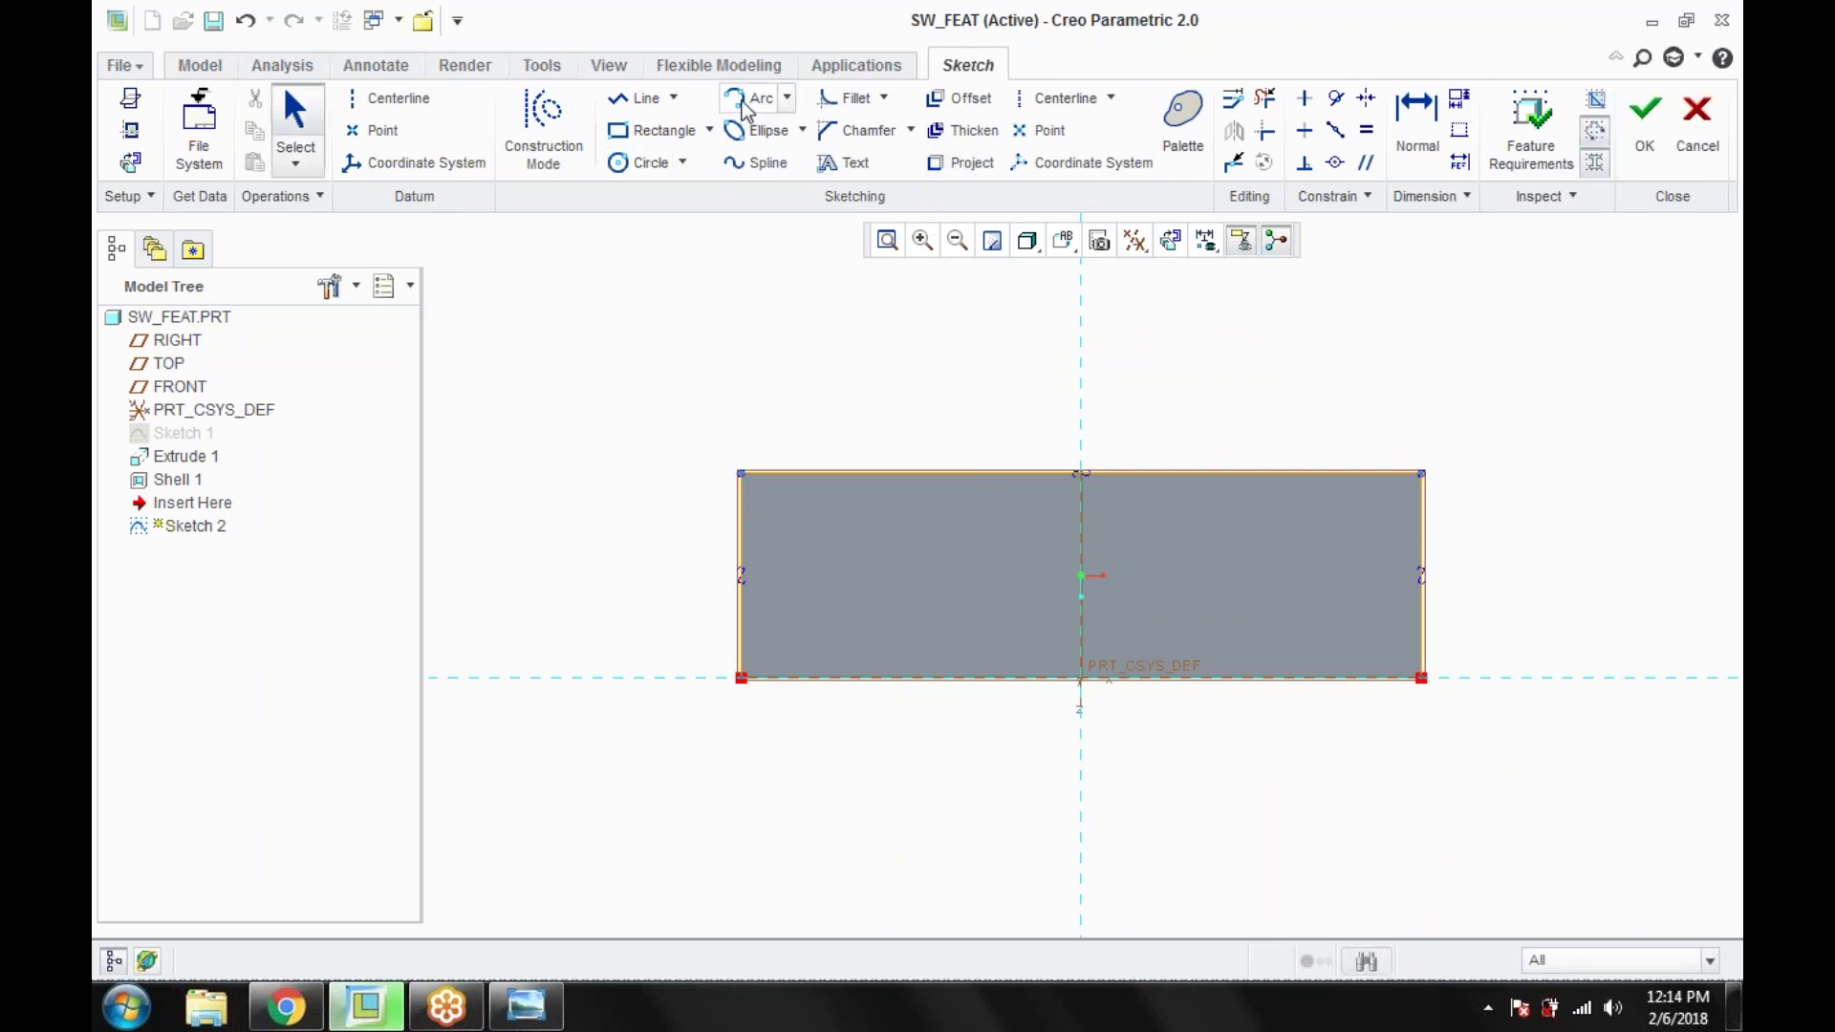
Step: Draw an S-shaped spline from the top edge down to the right edge
click(755, 163)
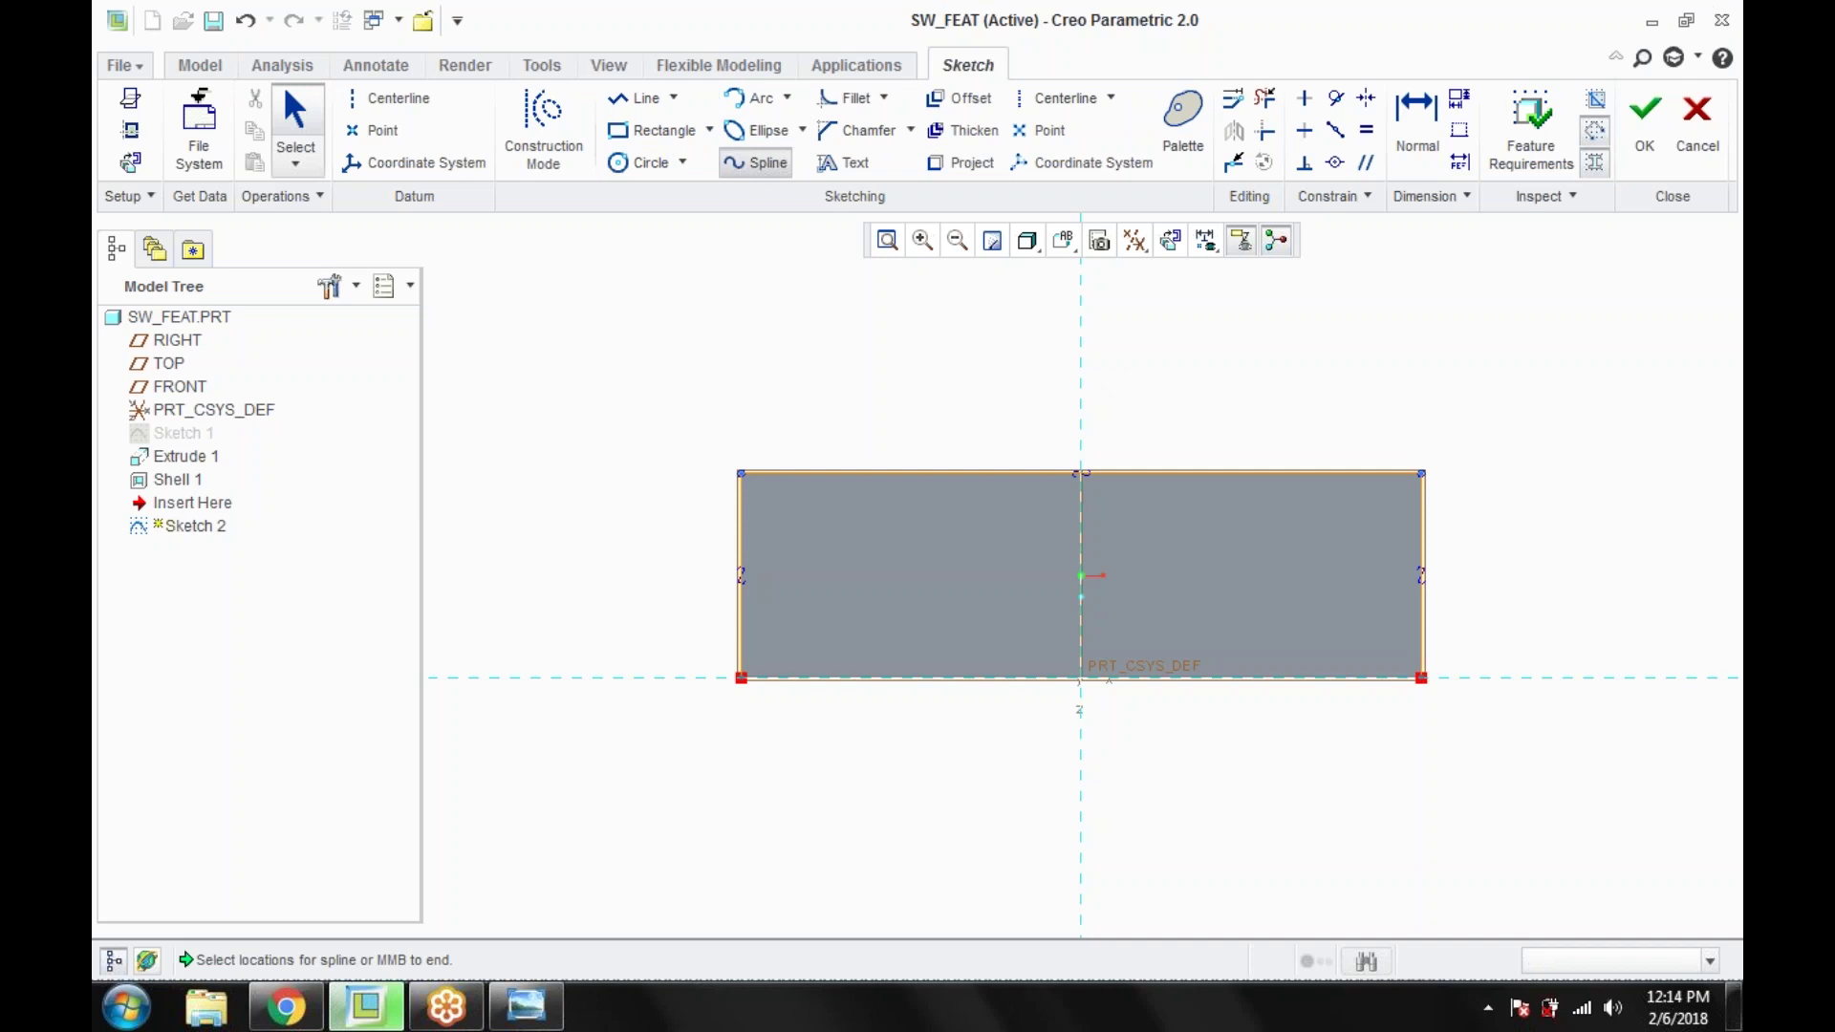
click(937, 473)
click(1143, 510)
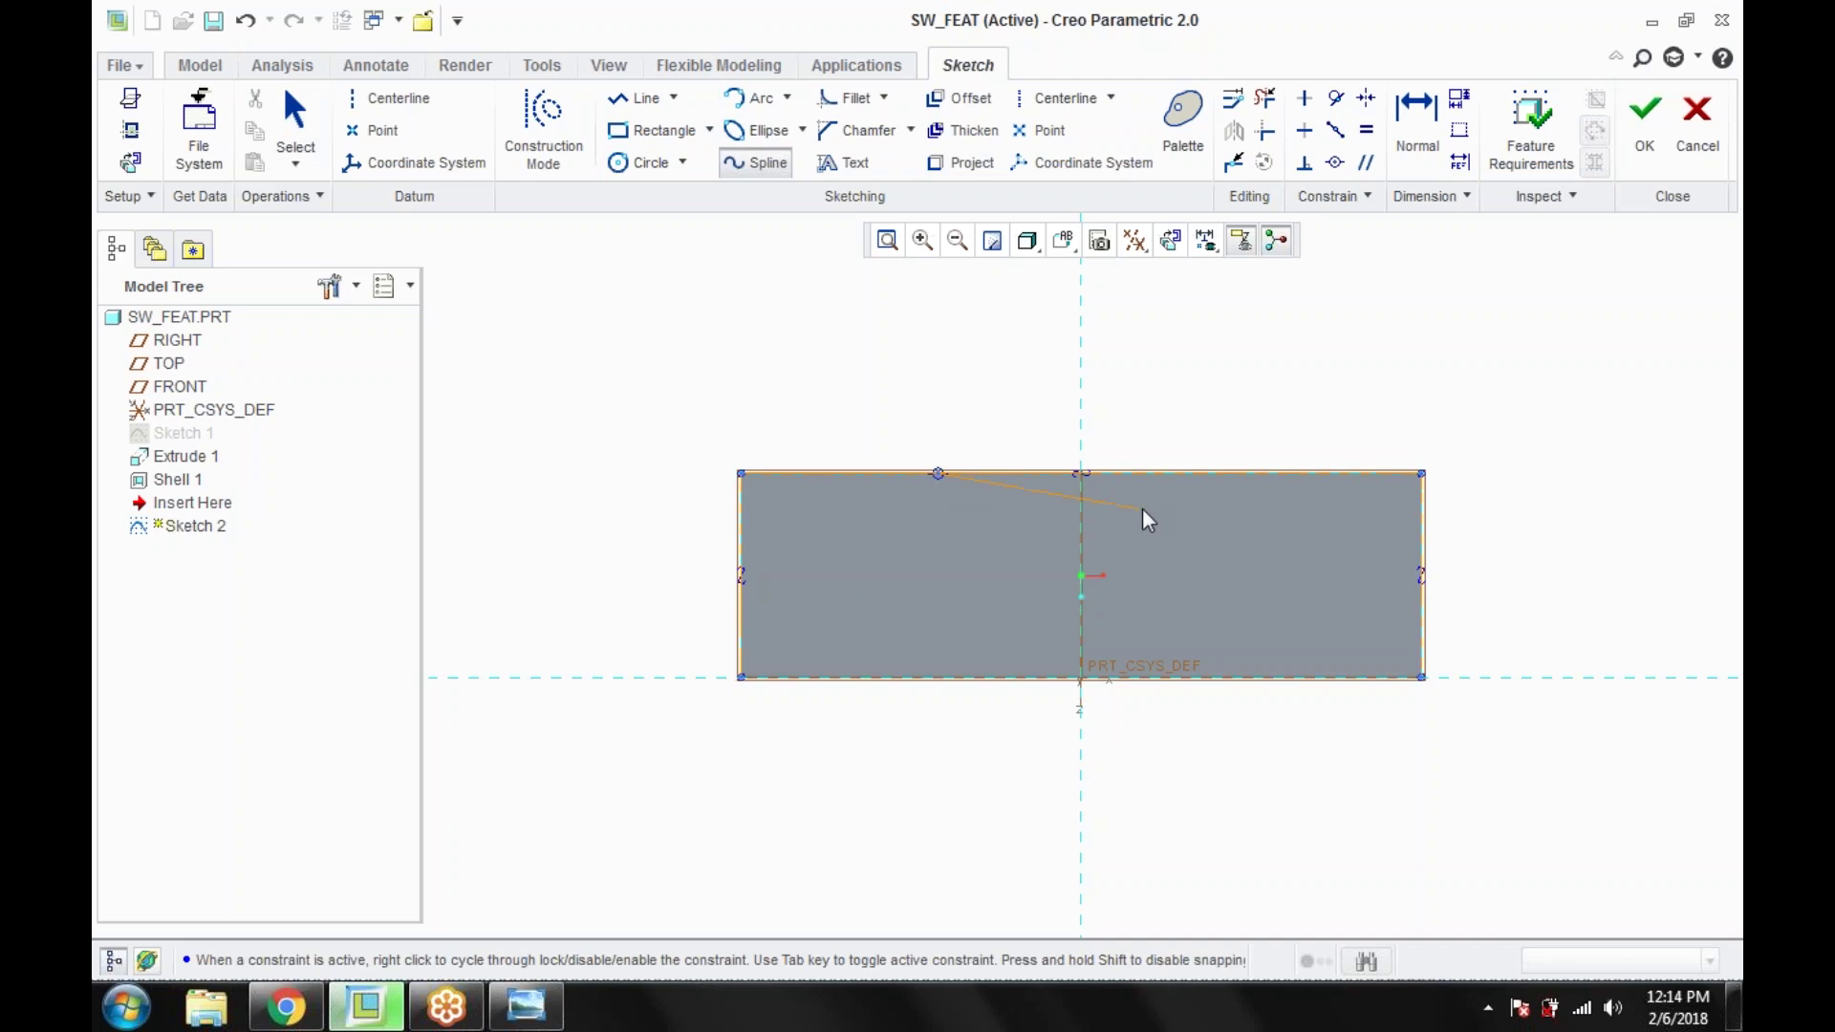
click(1315, 572)
click(1423, 576)
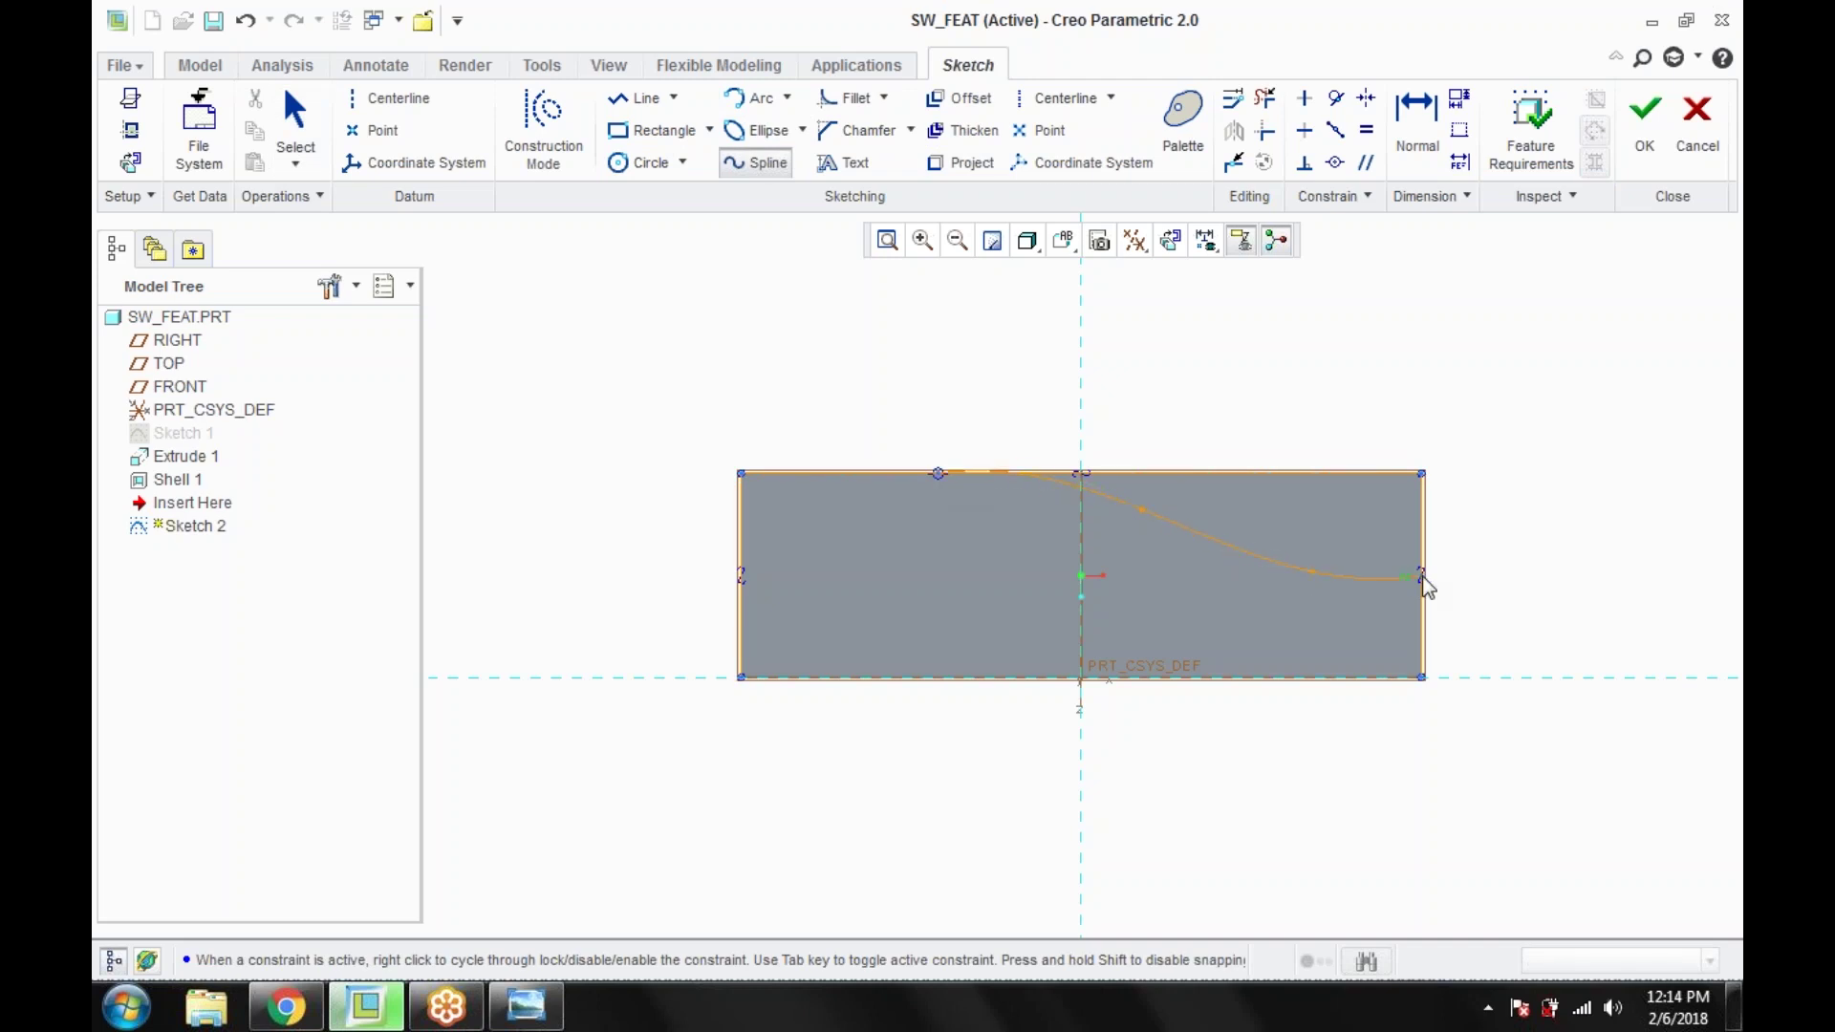
middle_click(1490, 518)
middle_click(1490, 519)
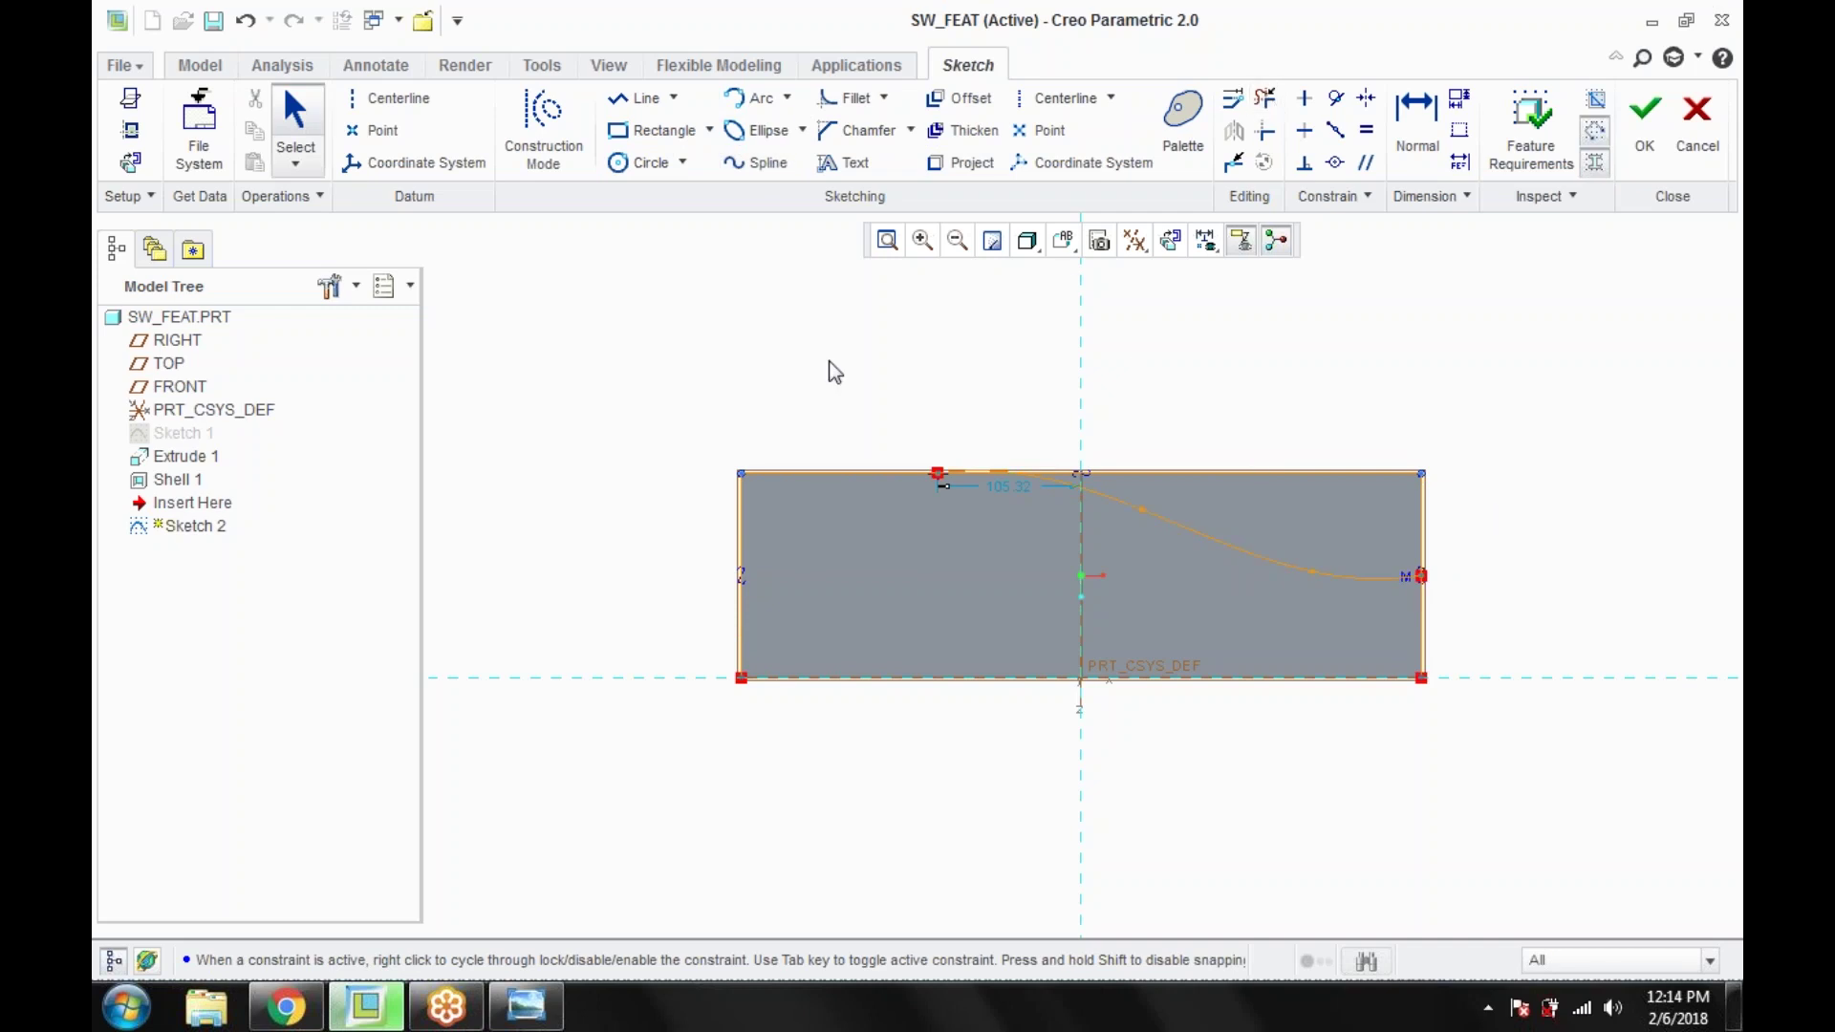
Step: Trim the right edge below the spline's end and finish the sketch
click(1265, 99)
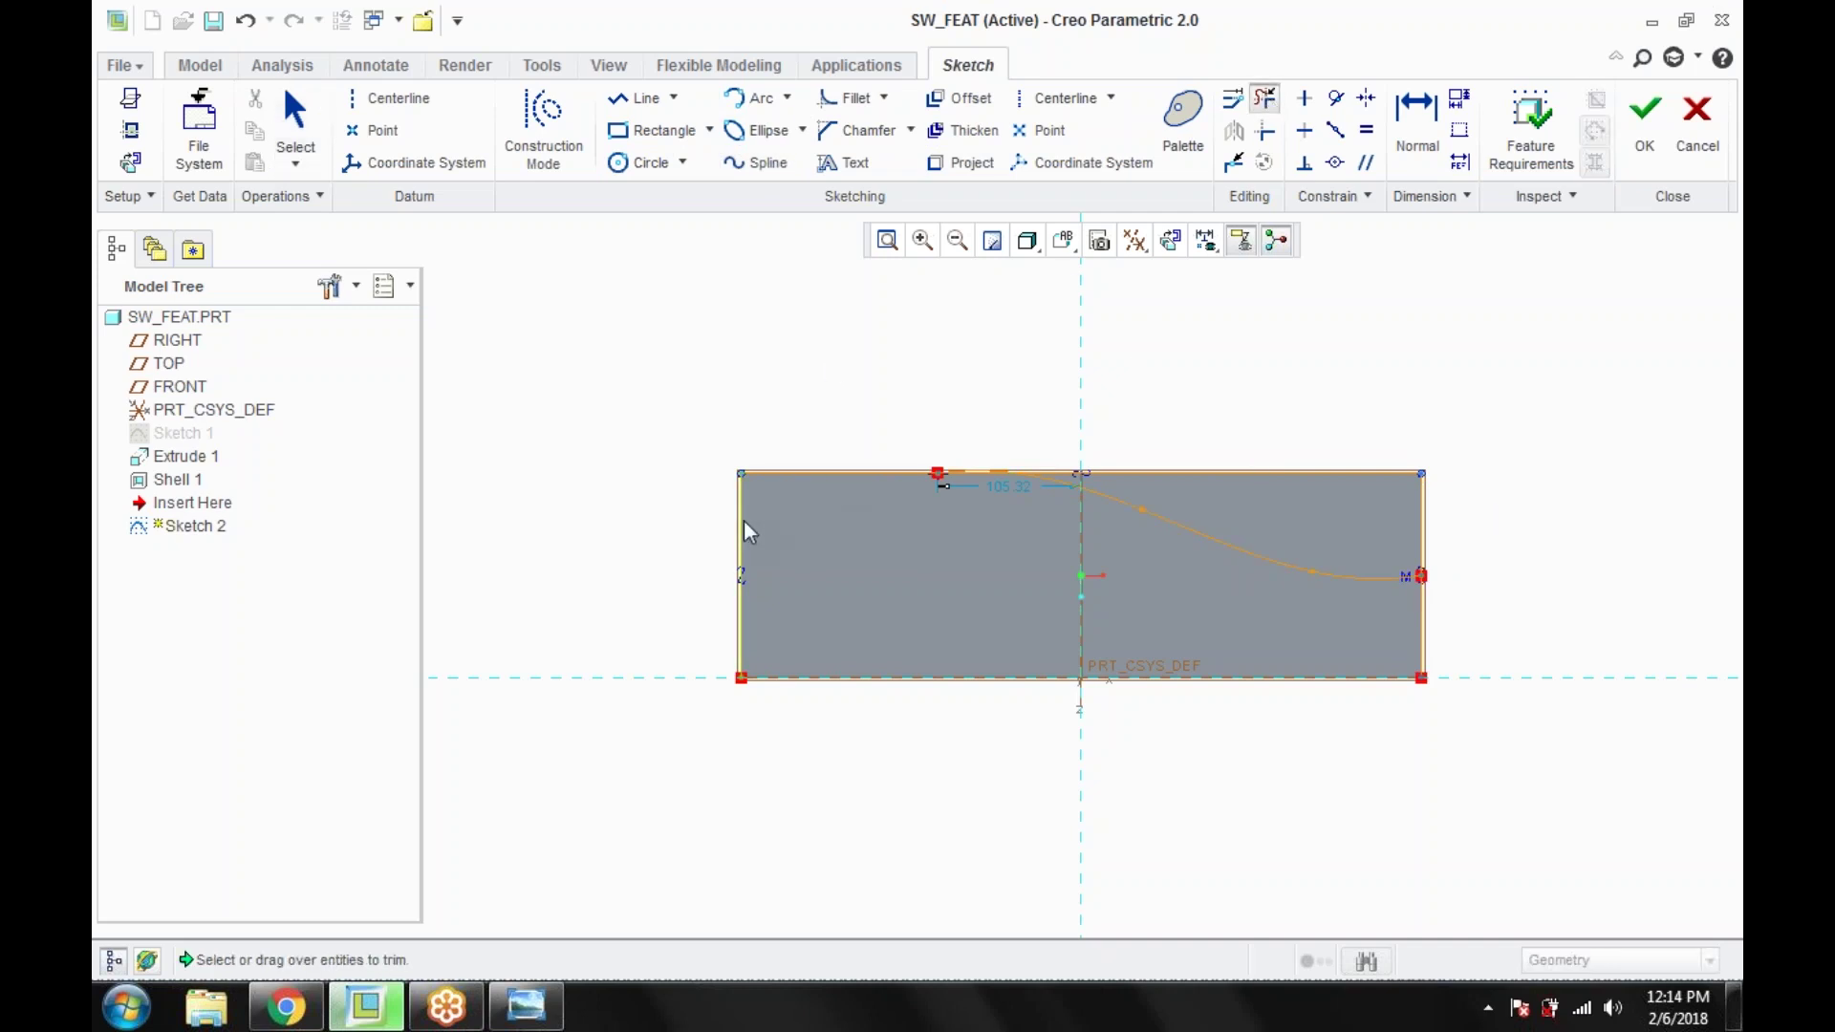
click(1420, 643)
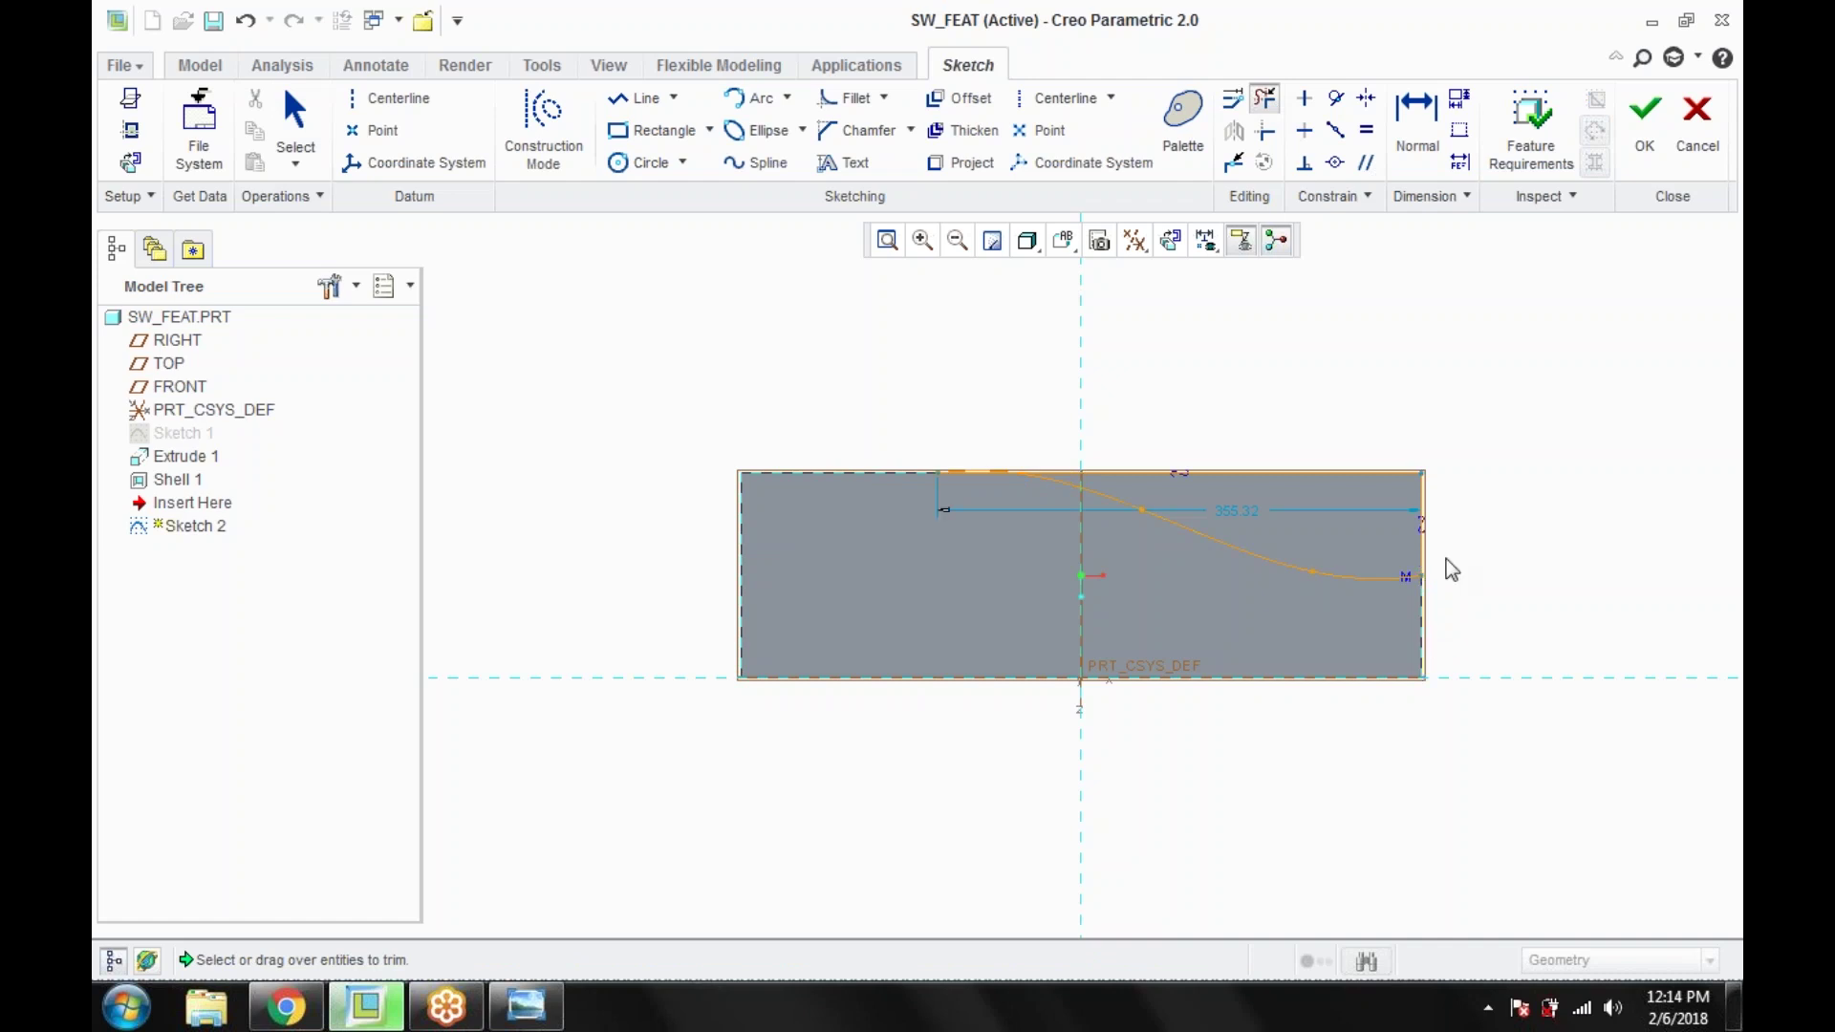
scroll(1078, 487, up, 4)
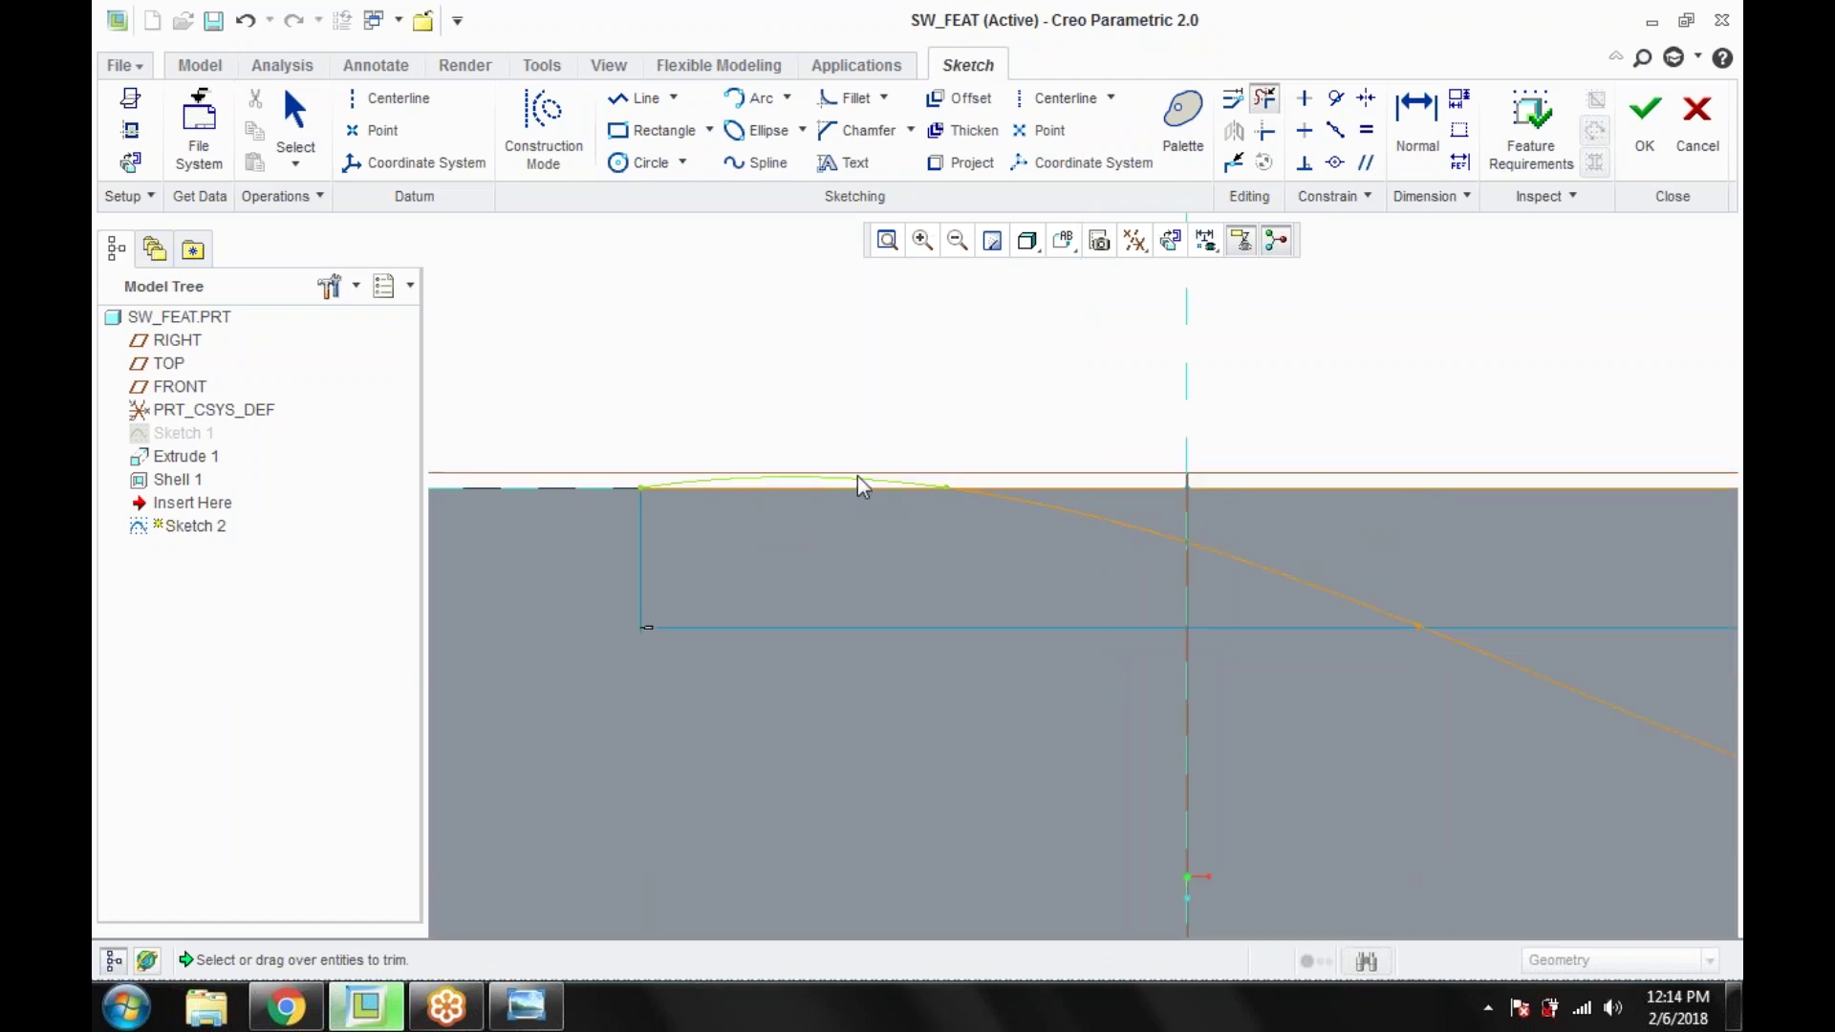
scroll(978, 439, down, 5)
middle_click(987, 430)
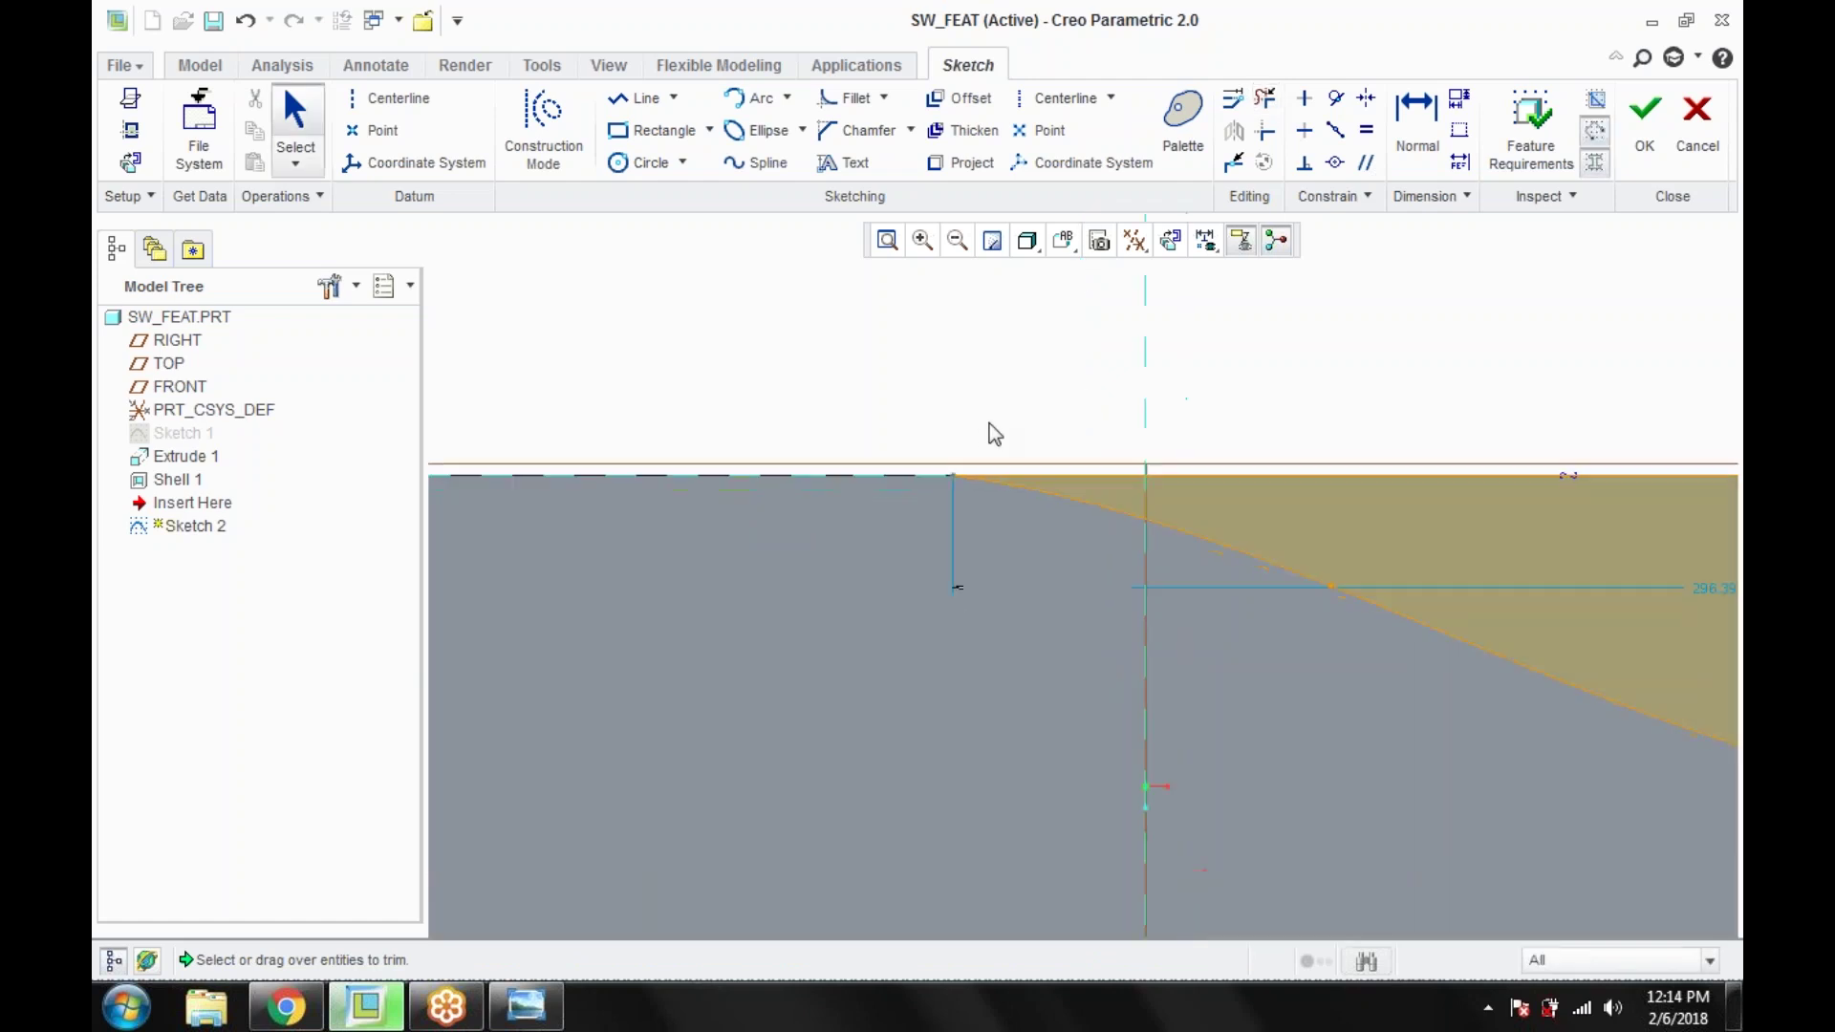
scroll(1004, 430, down, 3)
click(1643, 120)
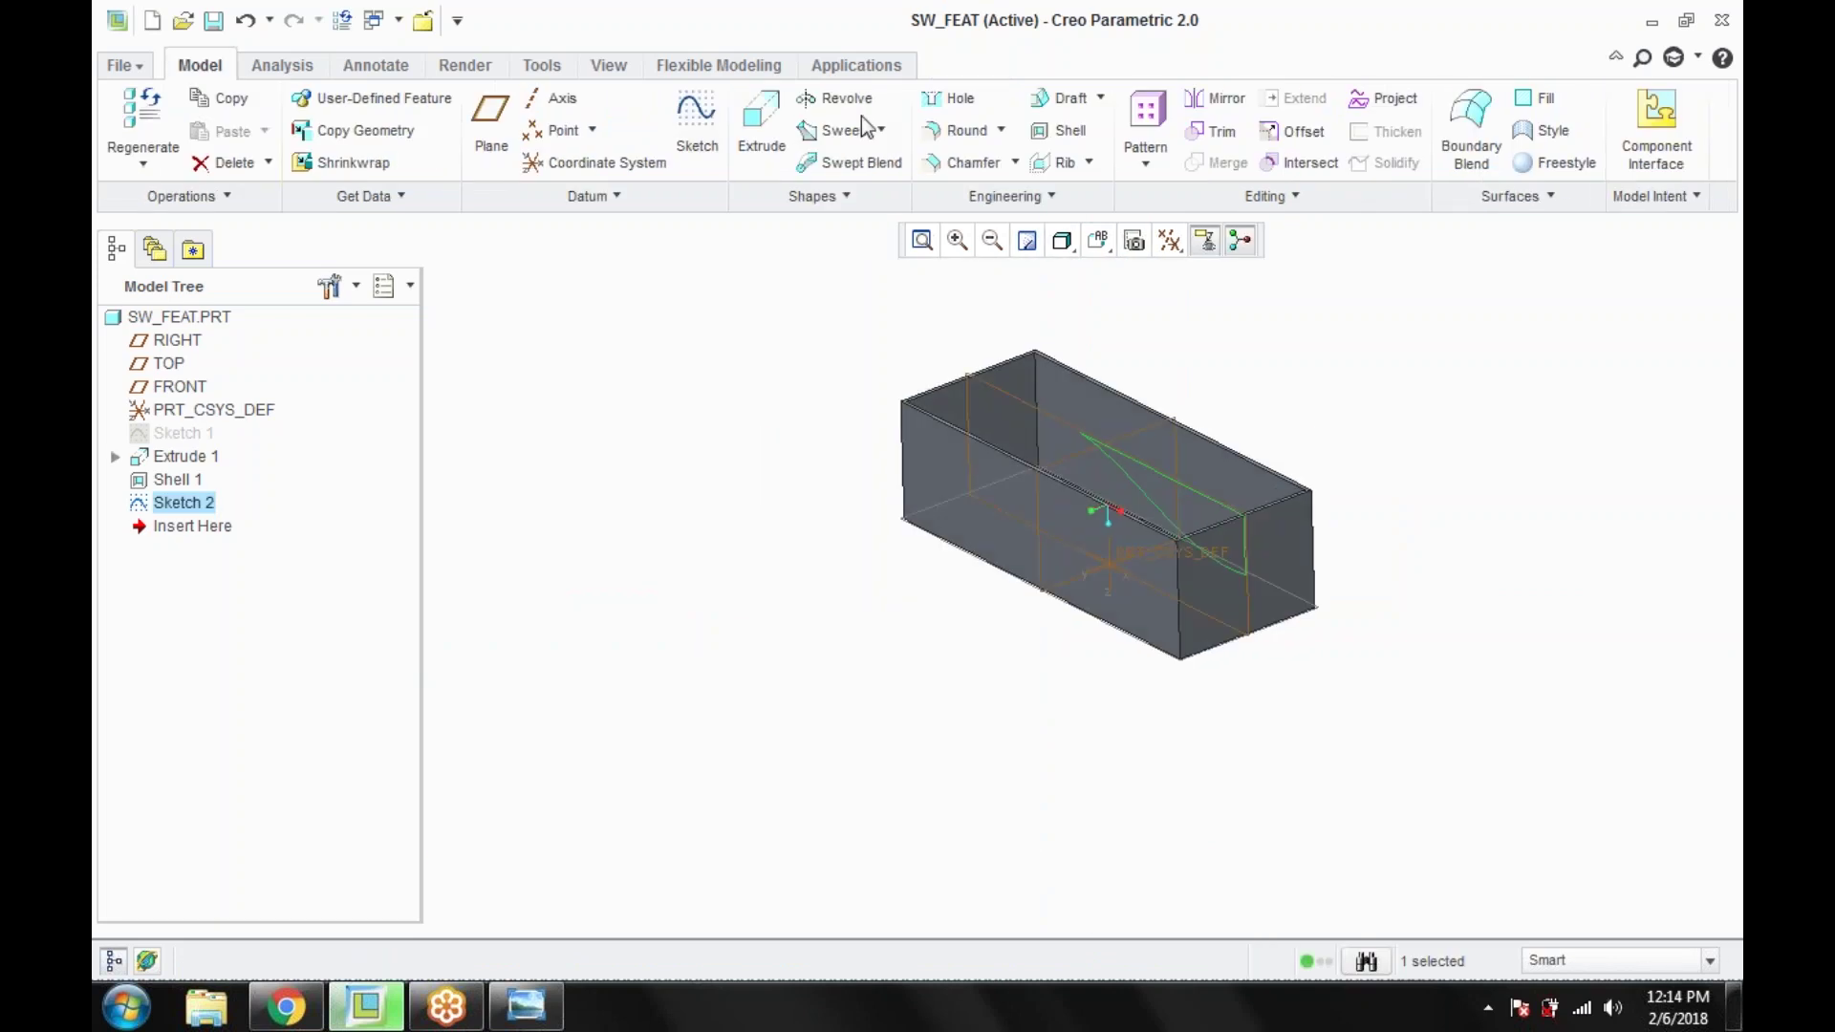
Step: Extrude-cut Sketch 2 Through All on both sides, then orbit to inspect the curved walls
click(769, 139)
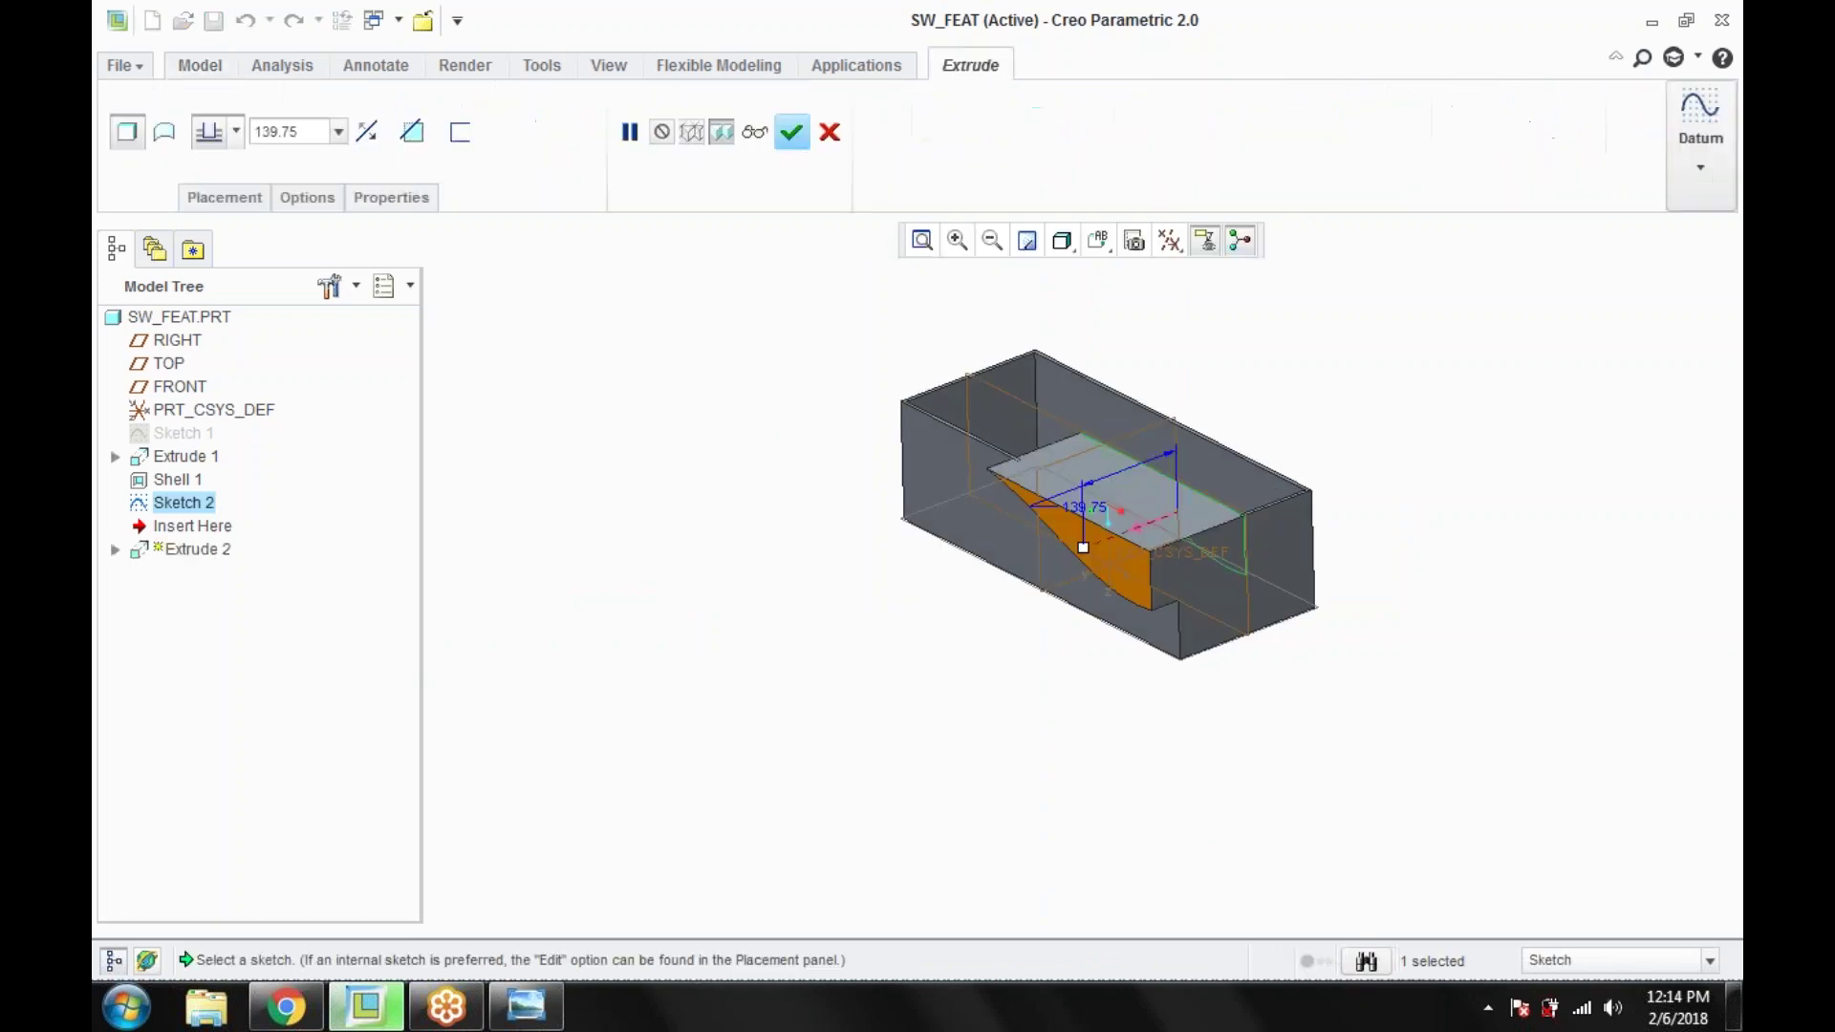
click(413, 131)
click(236, 131)
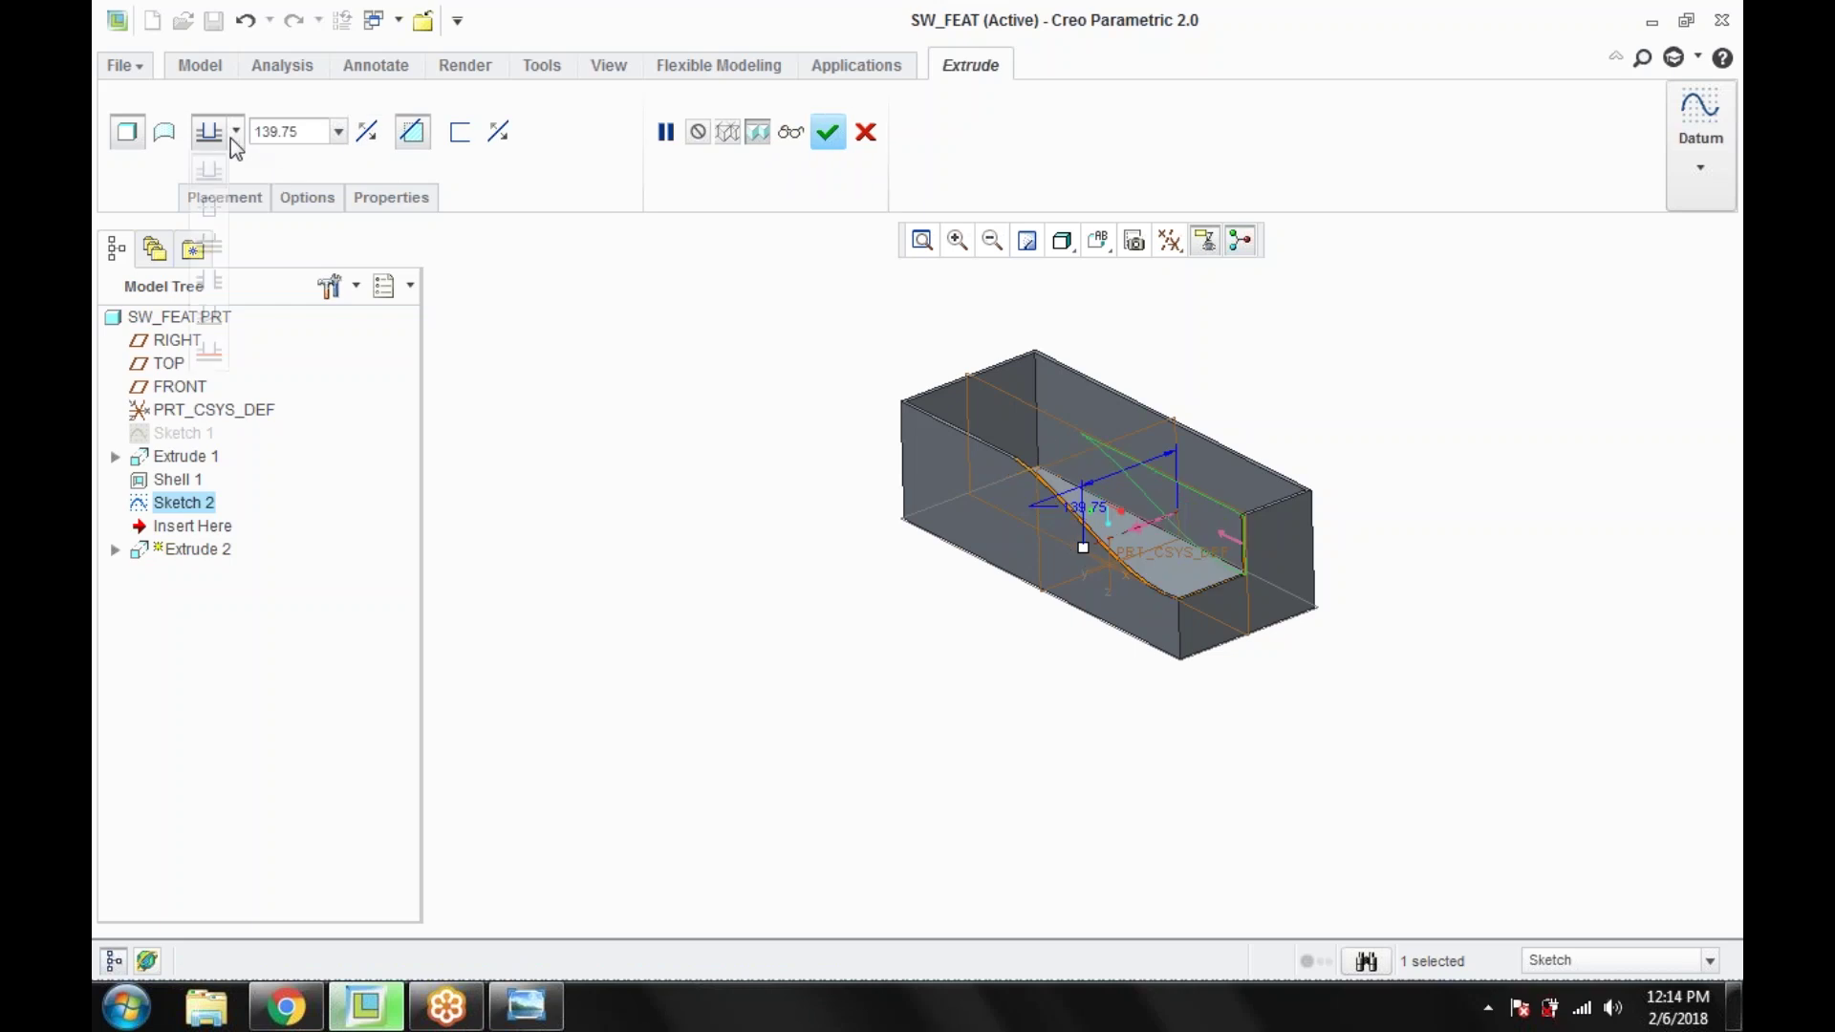
click(210, 281)
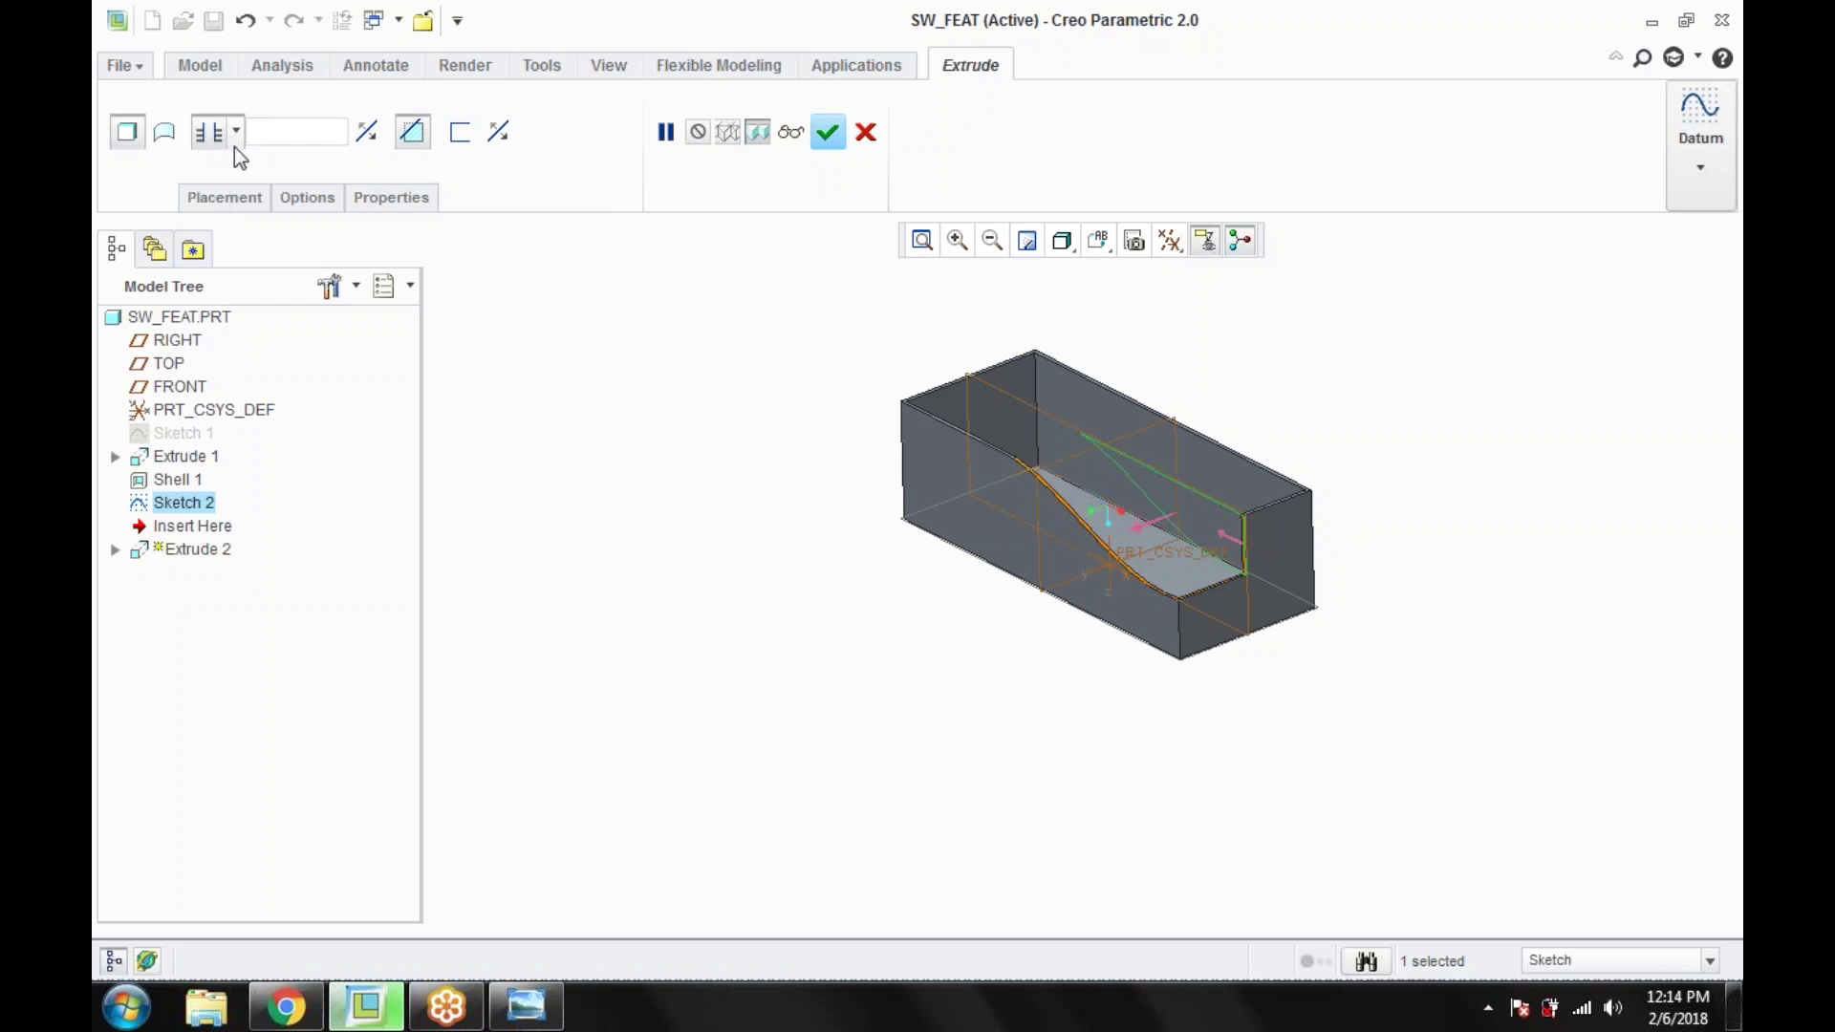
click(241, 201)
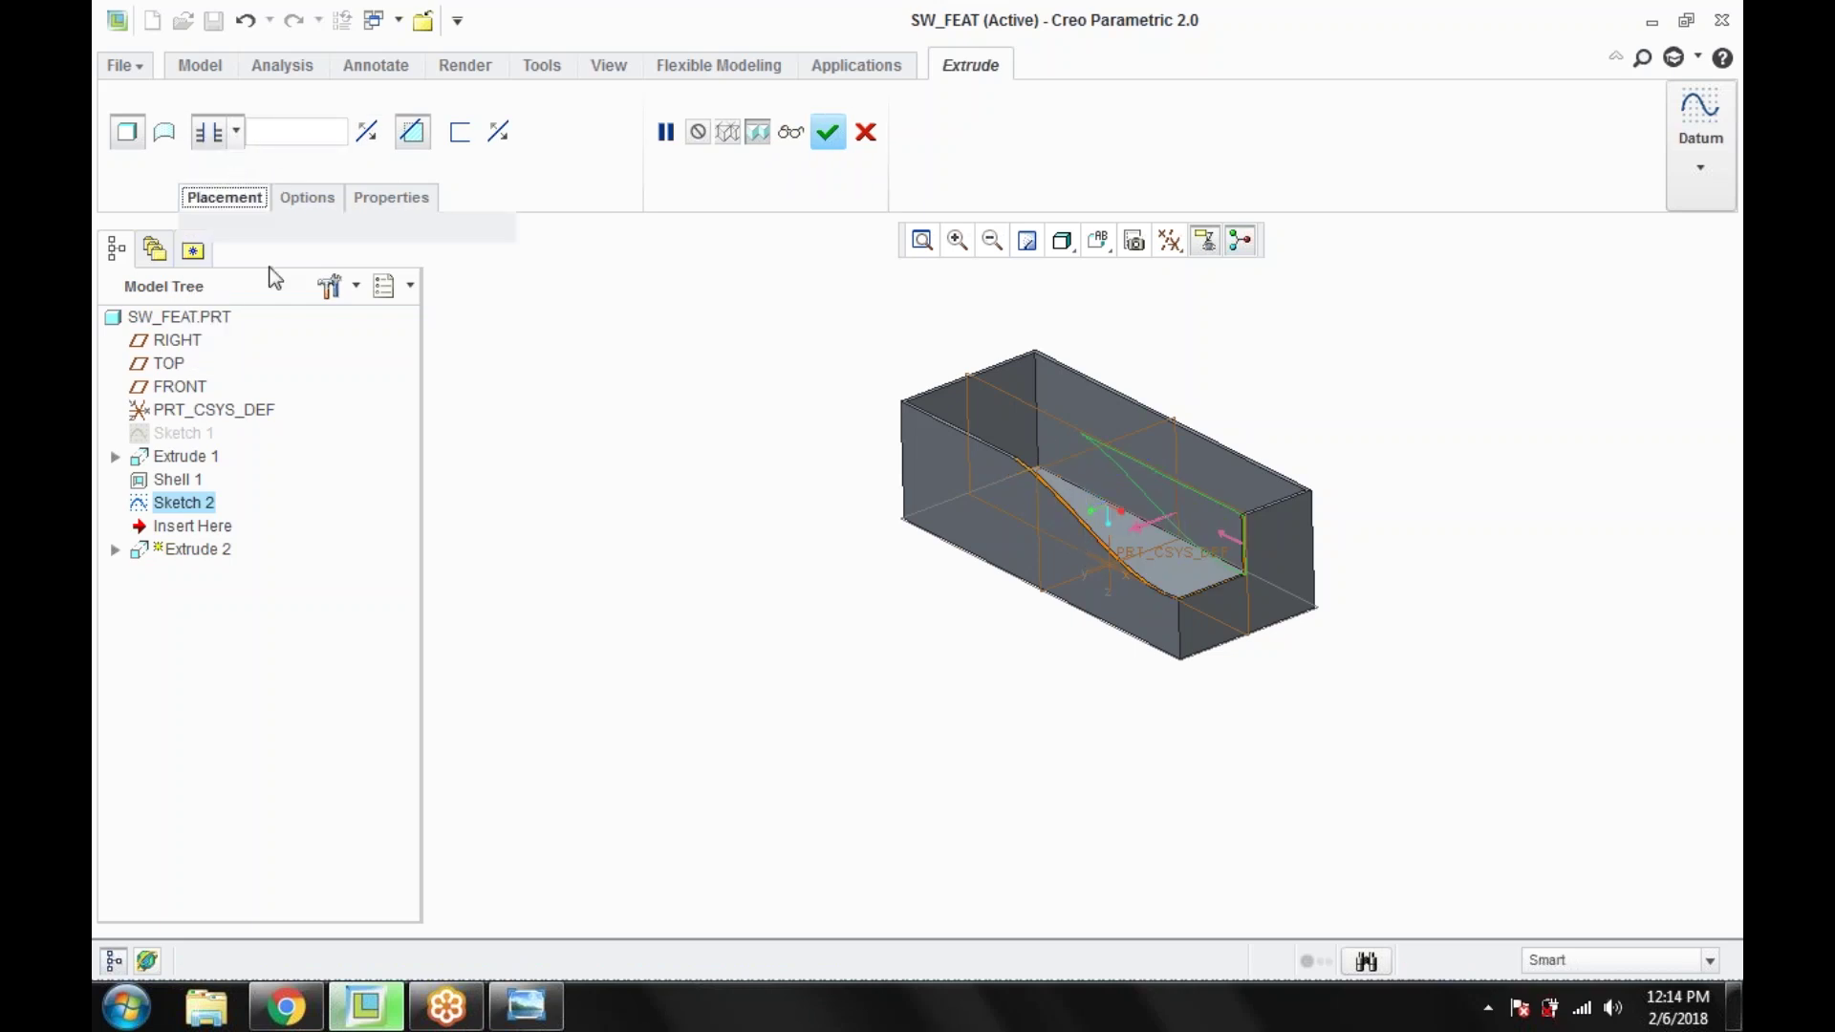
click(303, 201)
click(421, 331)
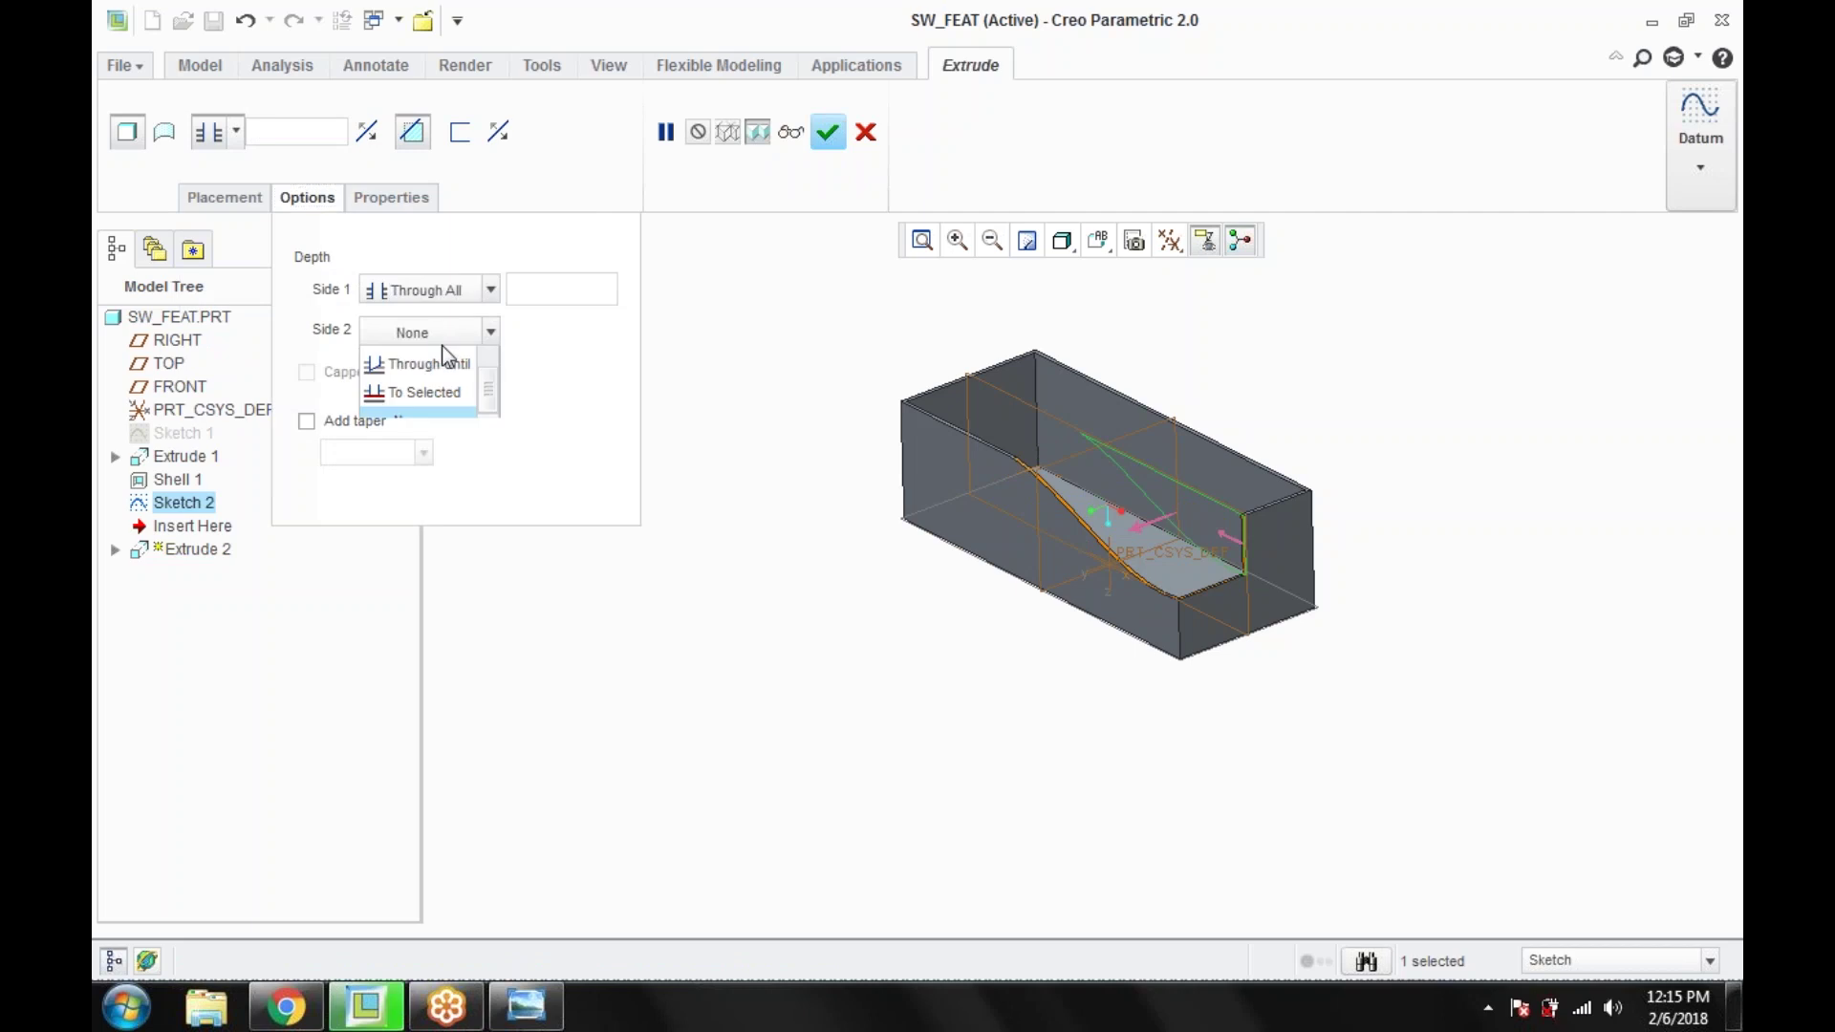
click(422, 360)
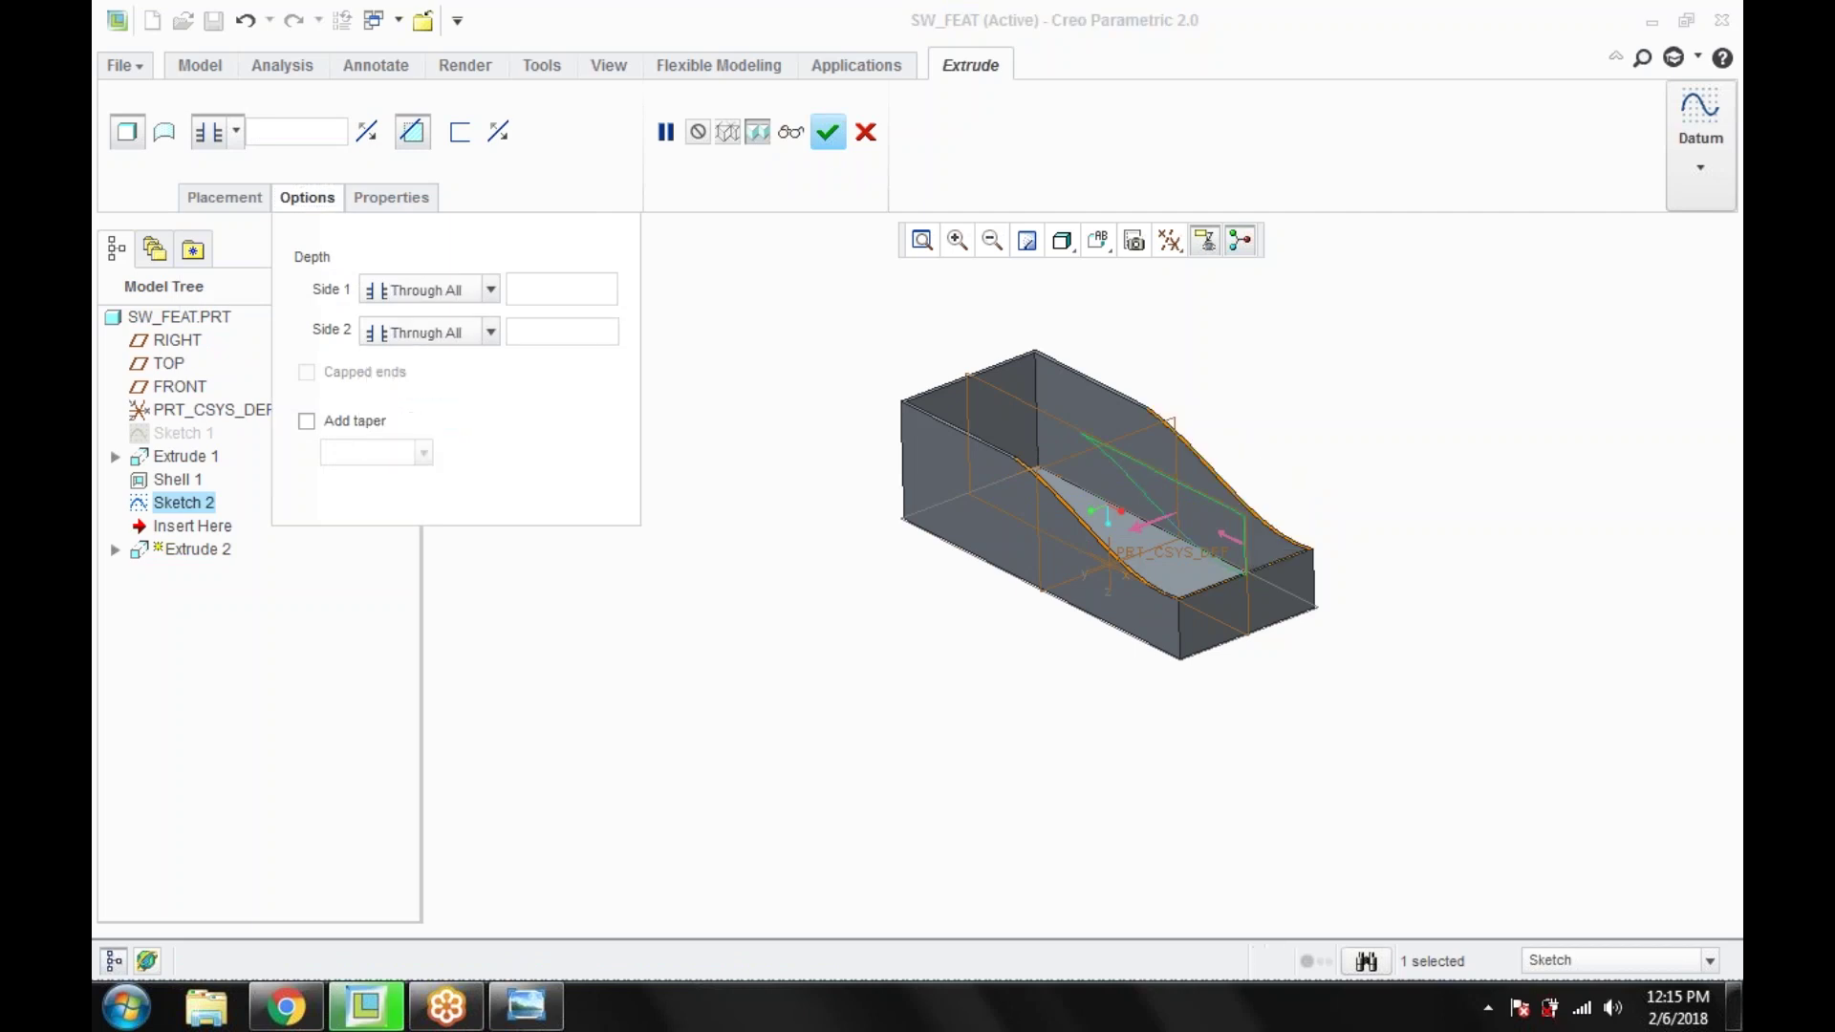
click(828, 132)
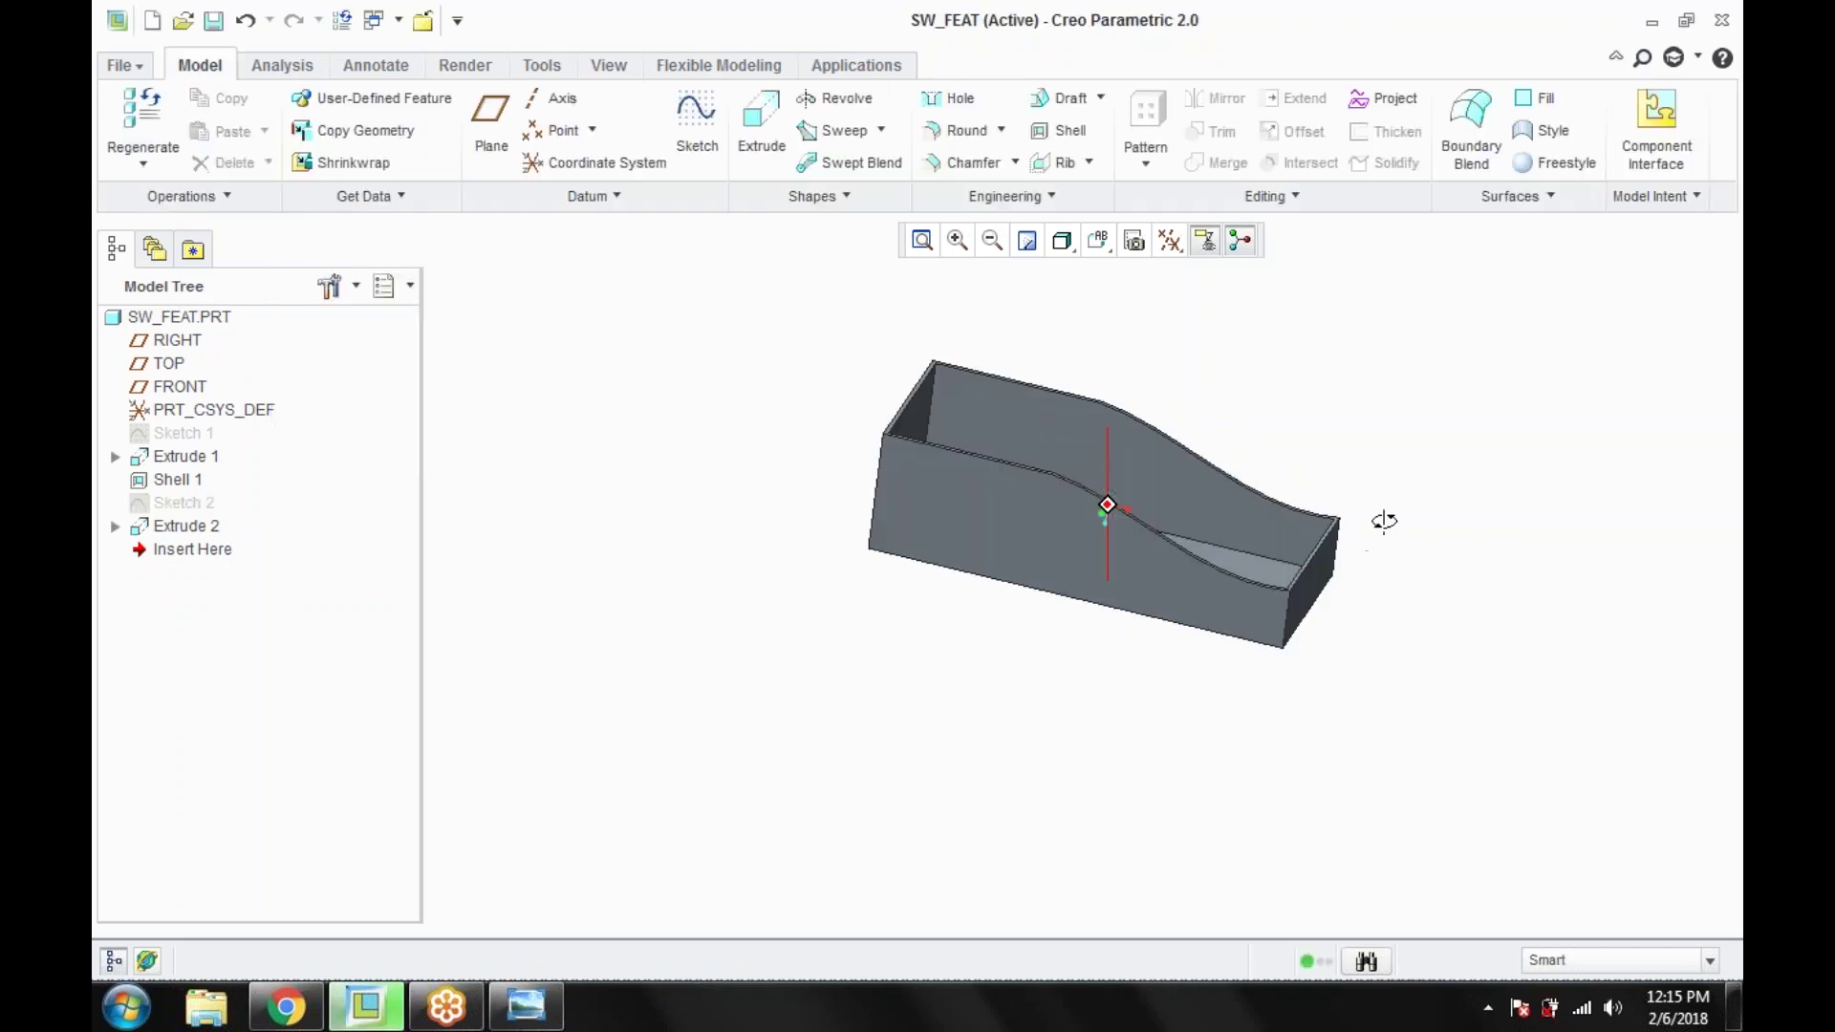
key(ctrl+d)
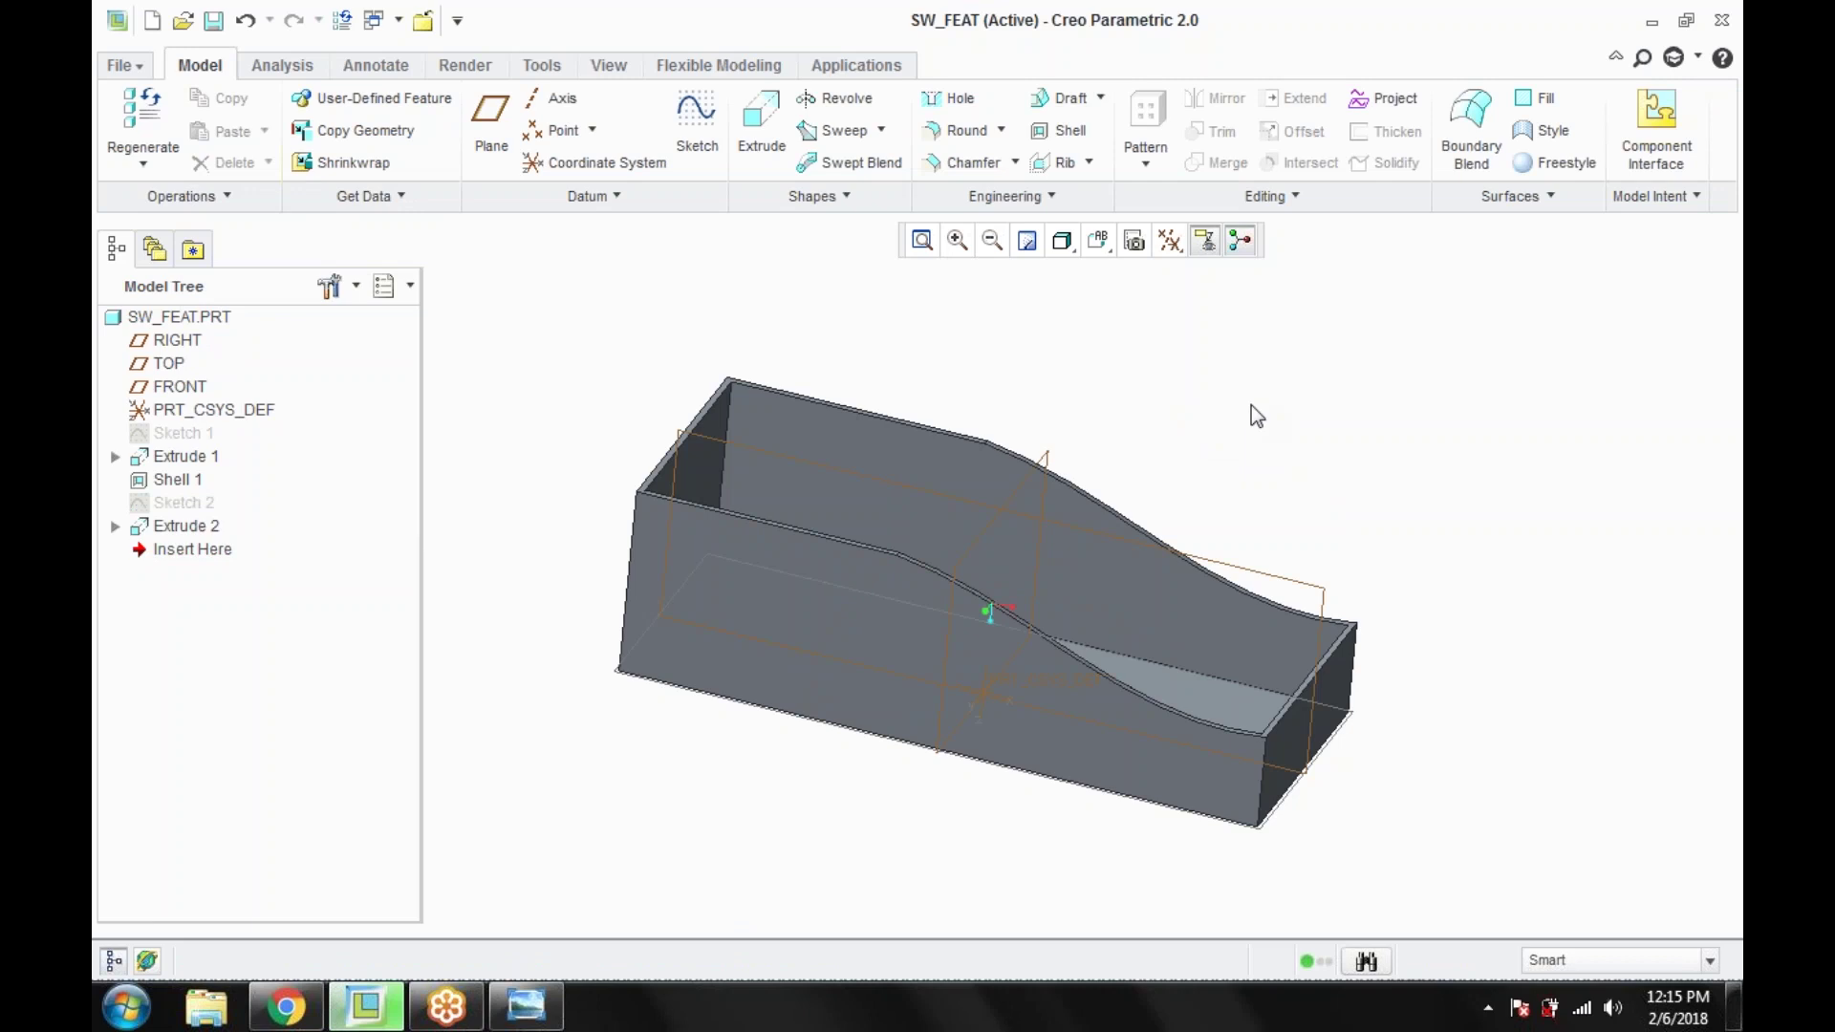
middle_drag(1252, 407, 1166, 489)
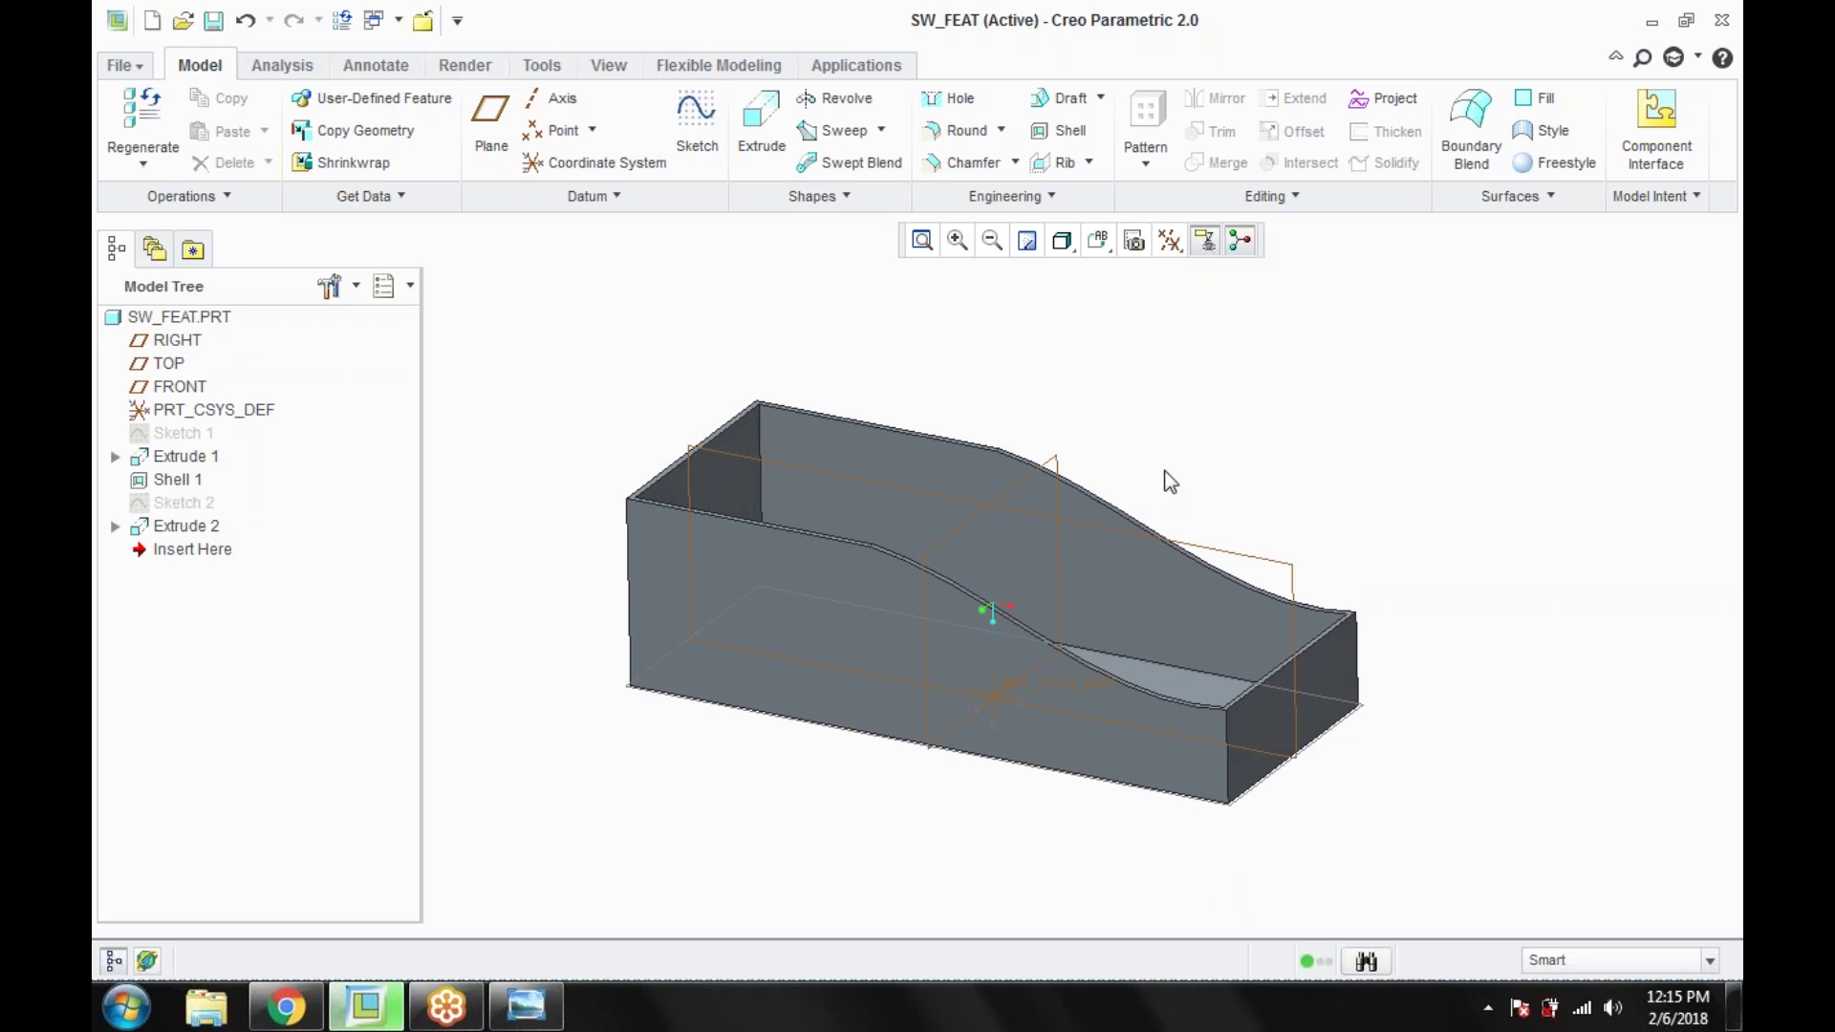
mouse_move(1172, 467)
middle_down()
mouse_move(1207, 428)
mouse_move(1232, 442)
middle_up()
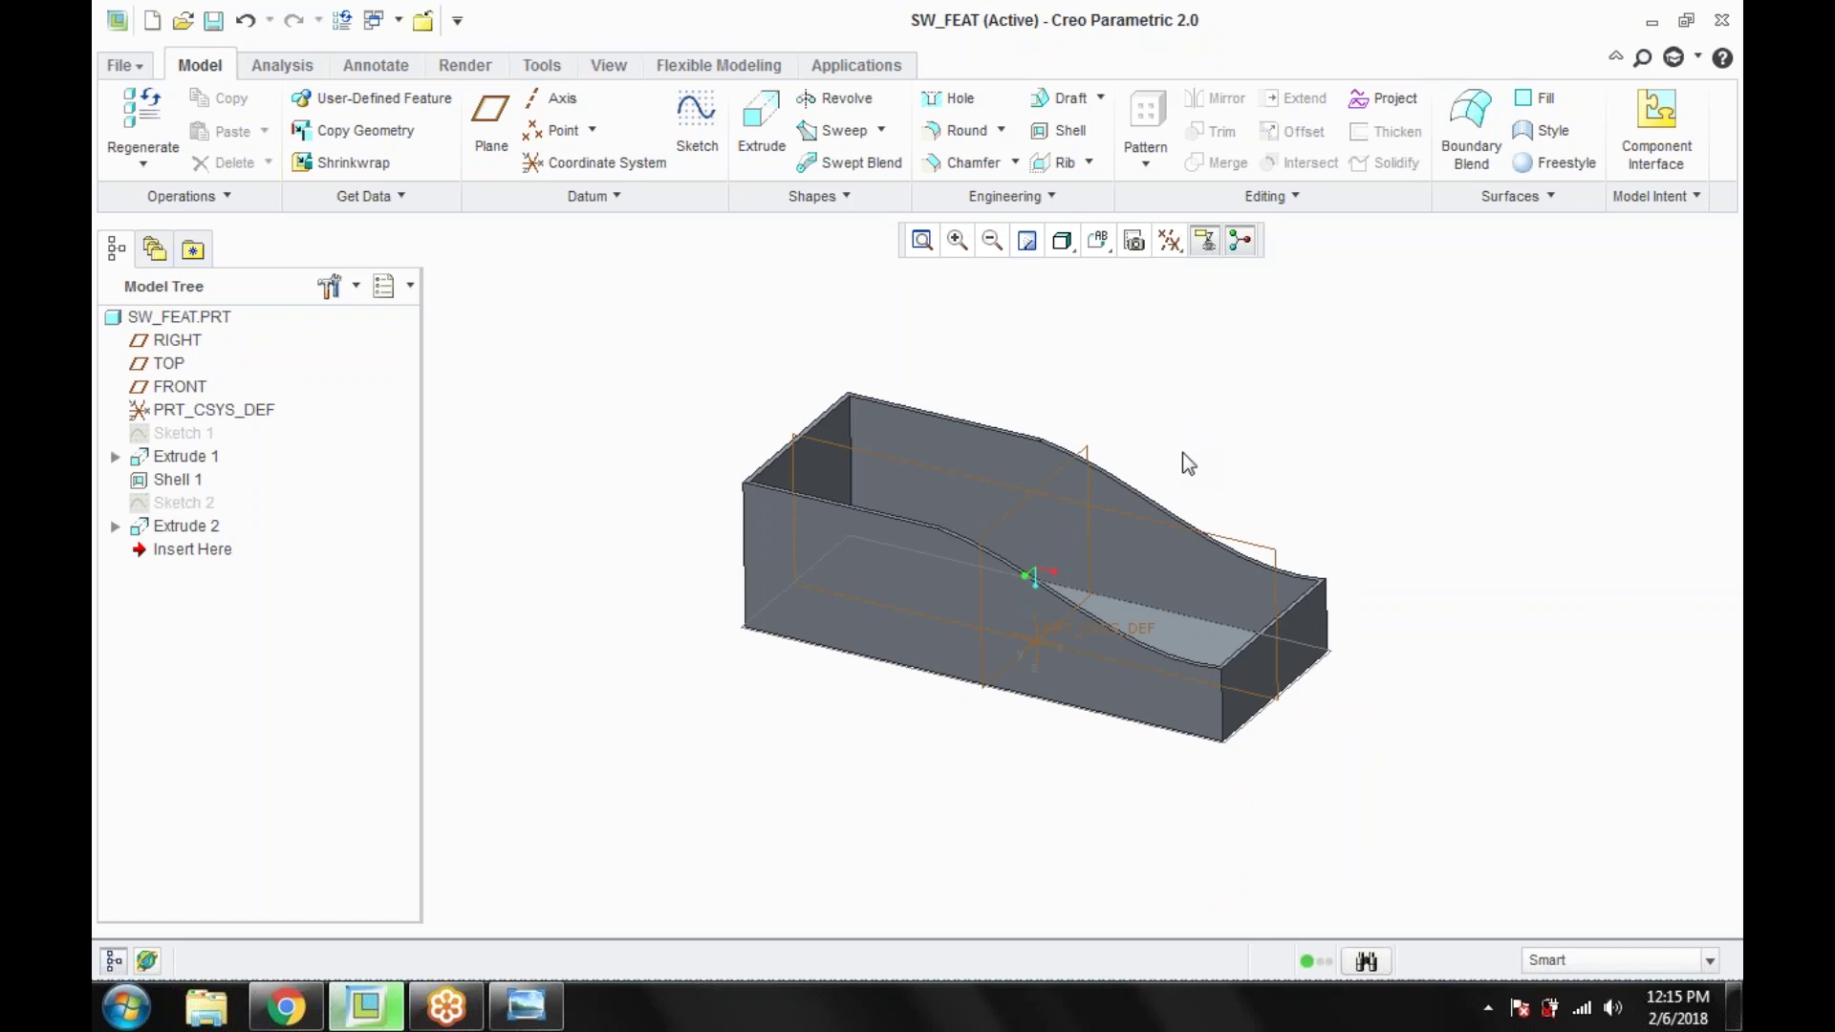
Step: Save SW_FEAT and close its window, keeping it in session
key(ctrl+s)
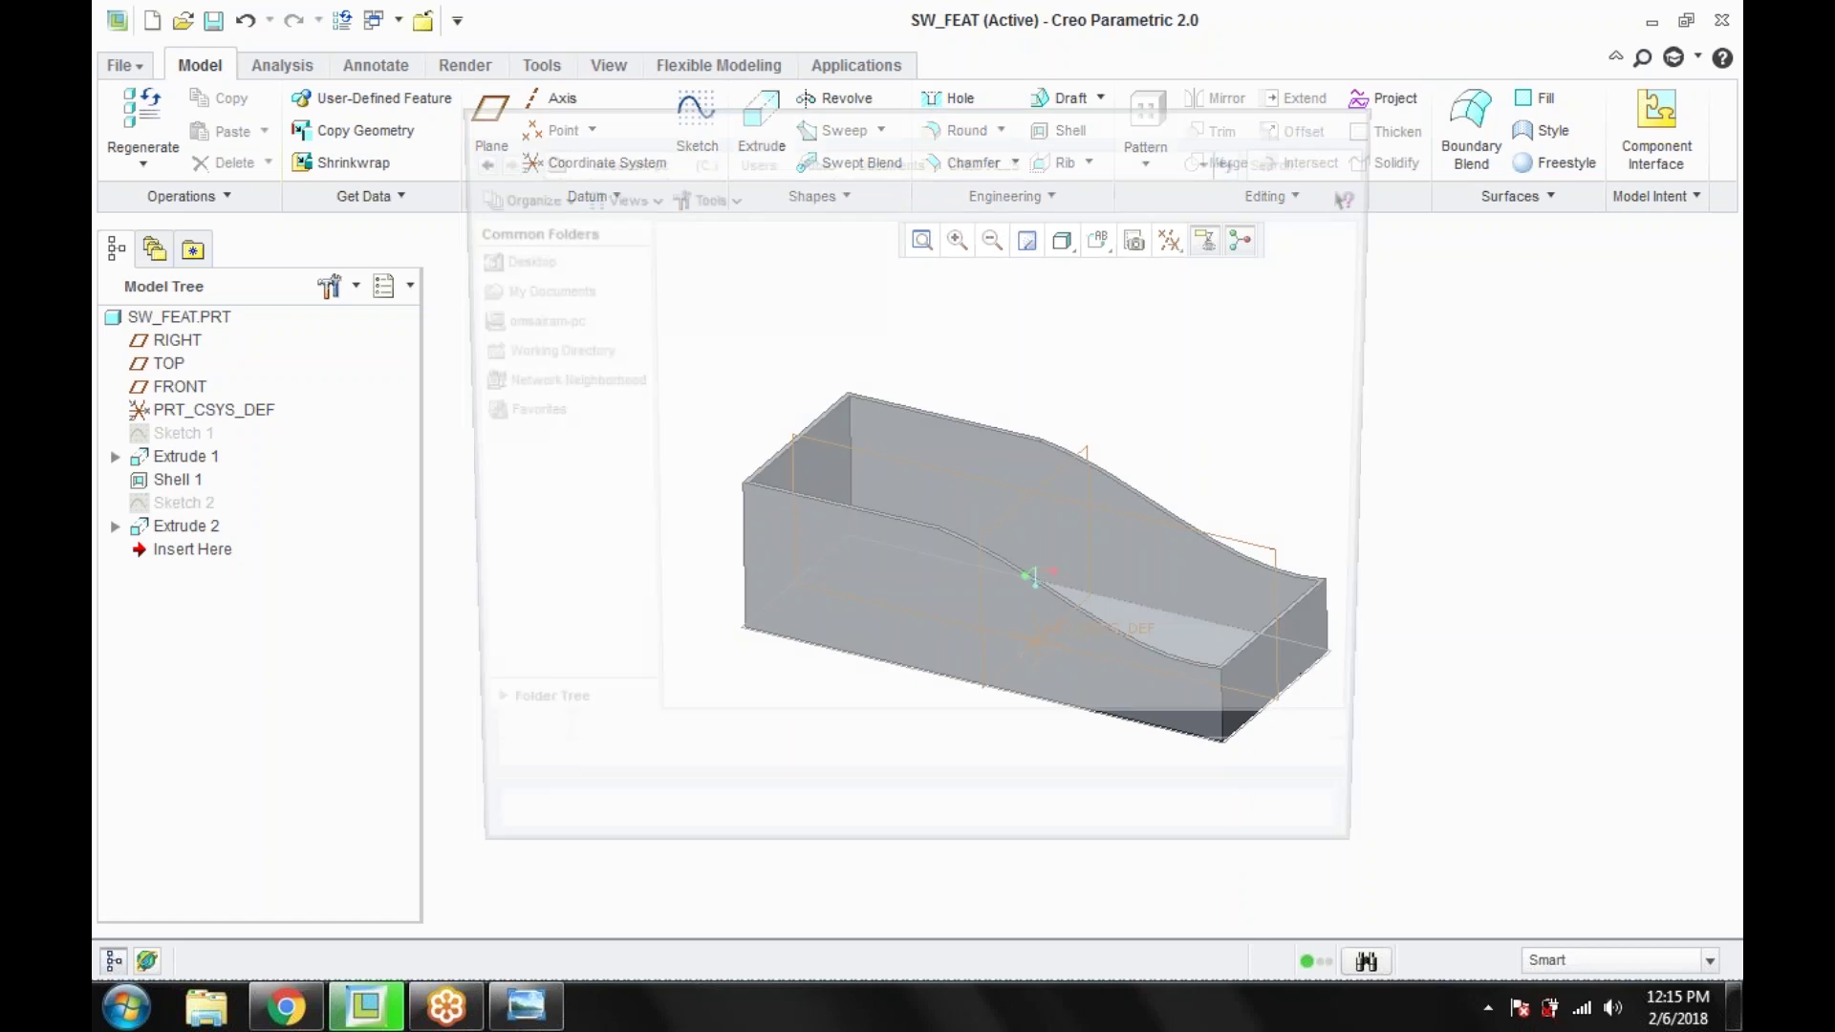
click(688, 843)
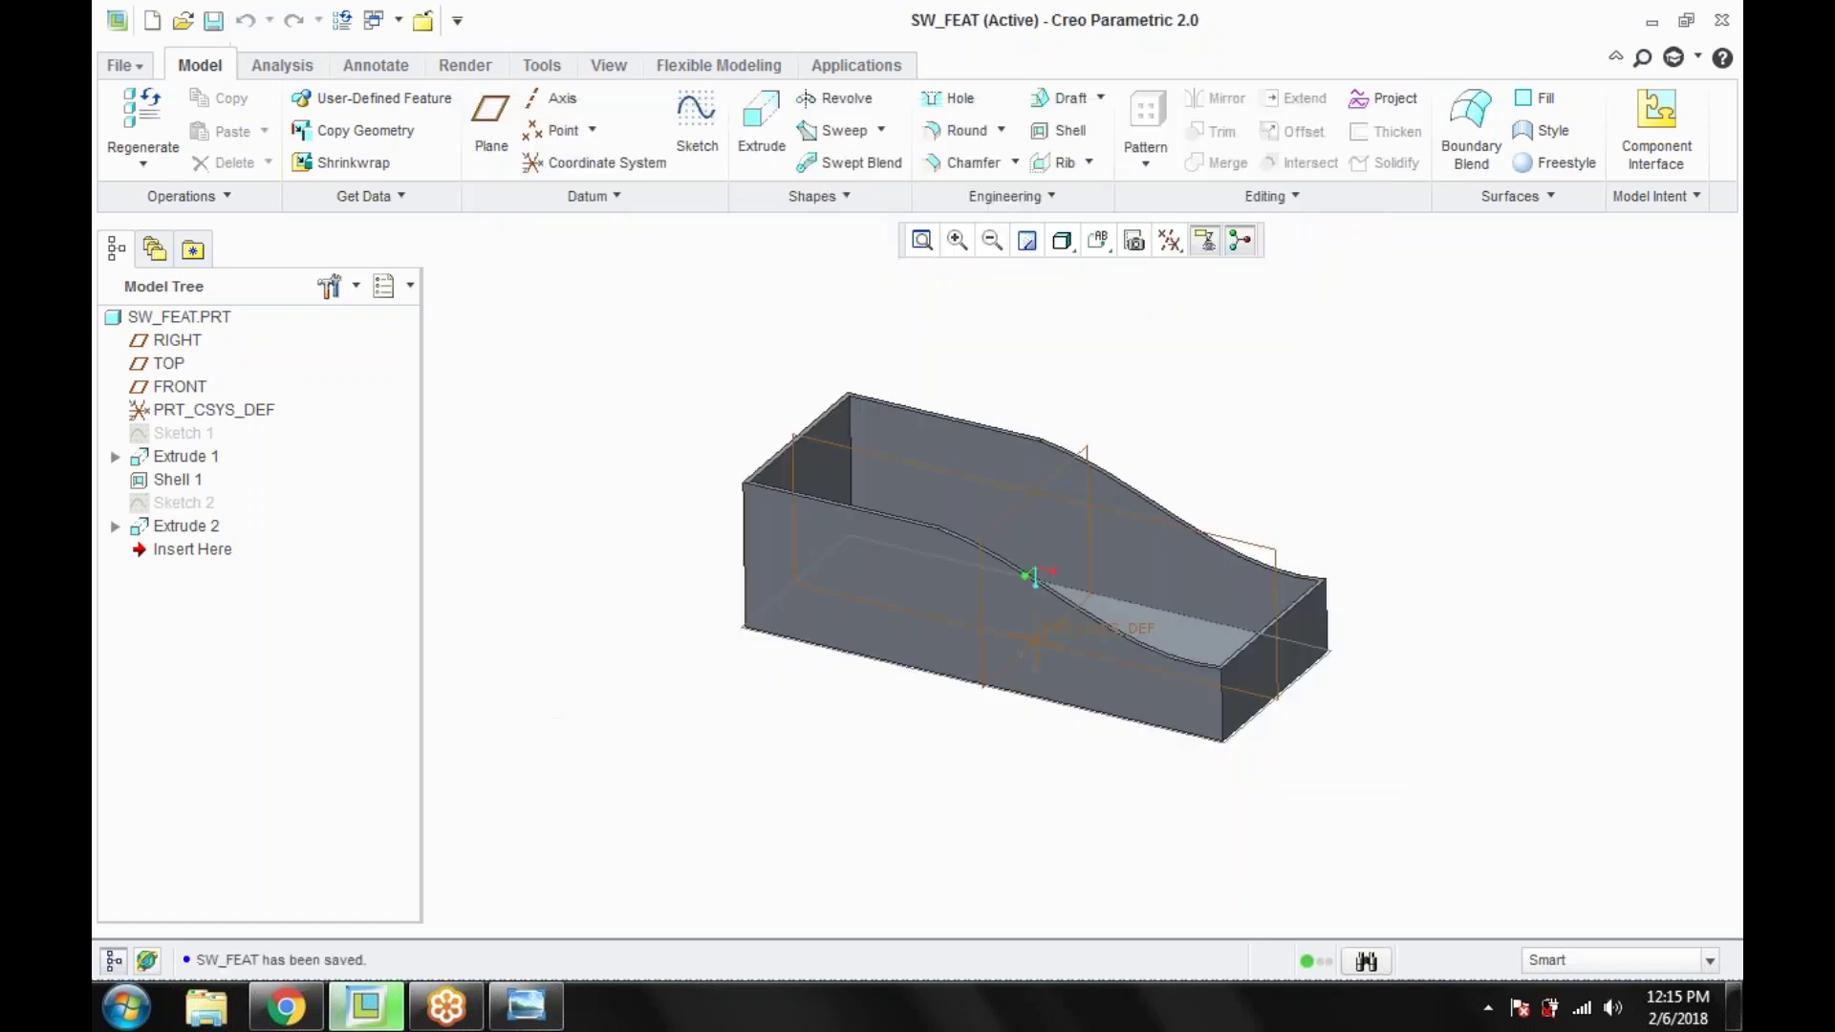
click(426, 28)
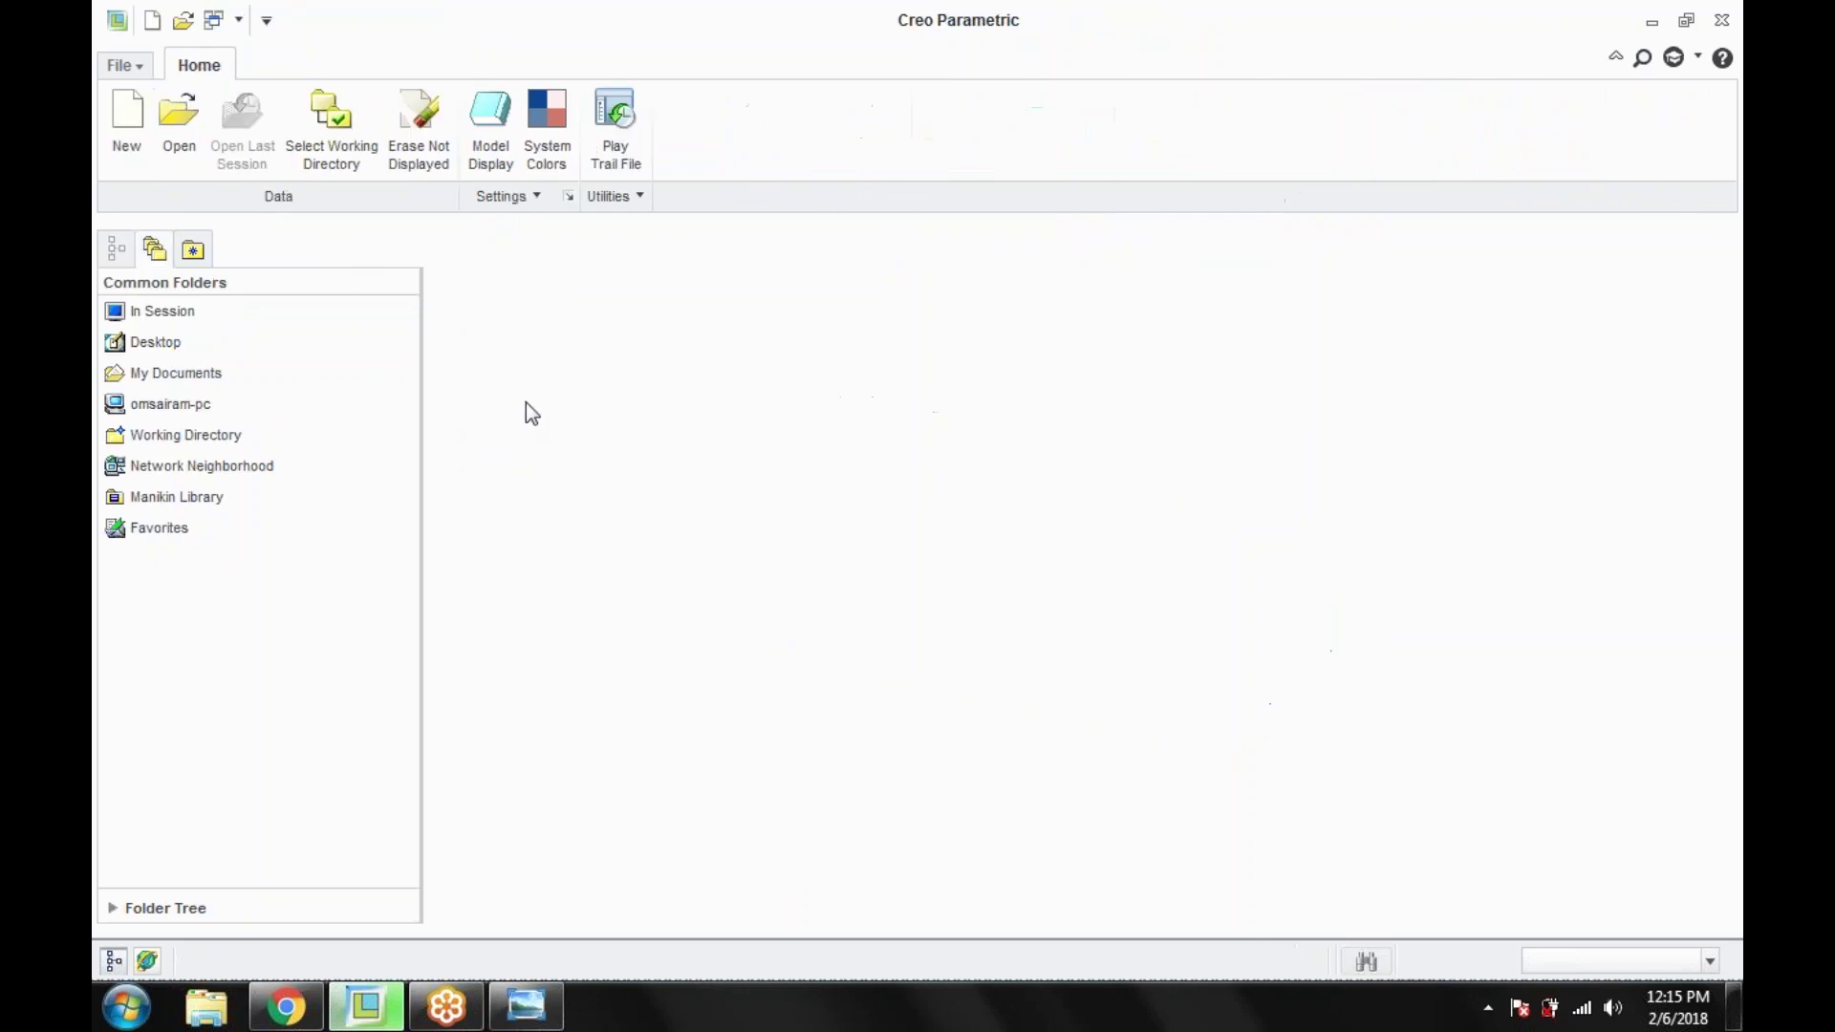
Step: Create a new solid part named SW_CAP from the mmns_part_solid template
click(137, 143)
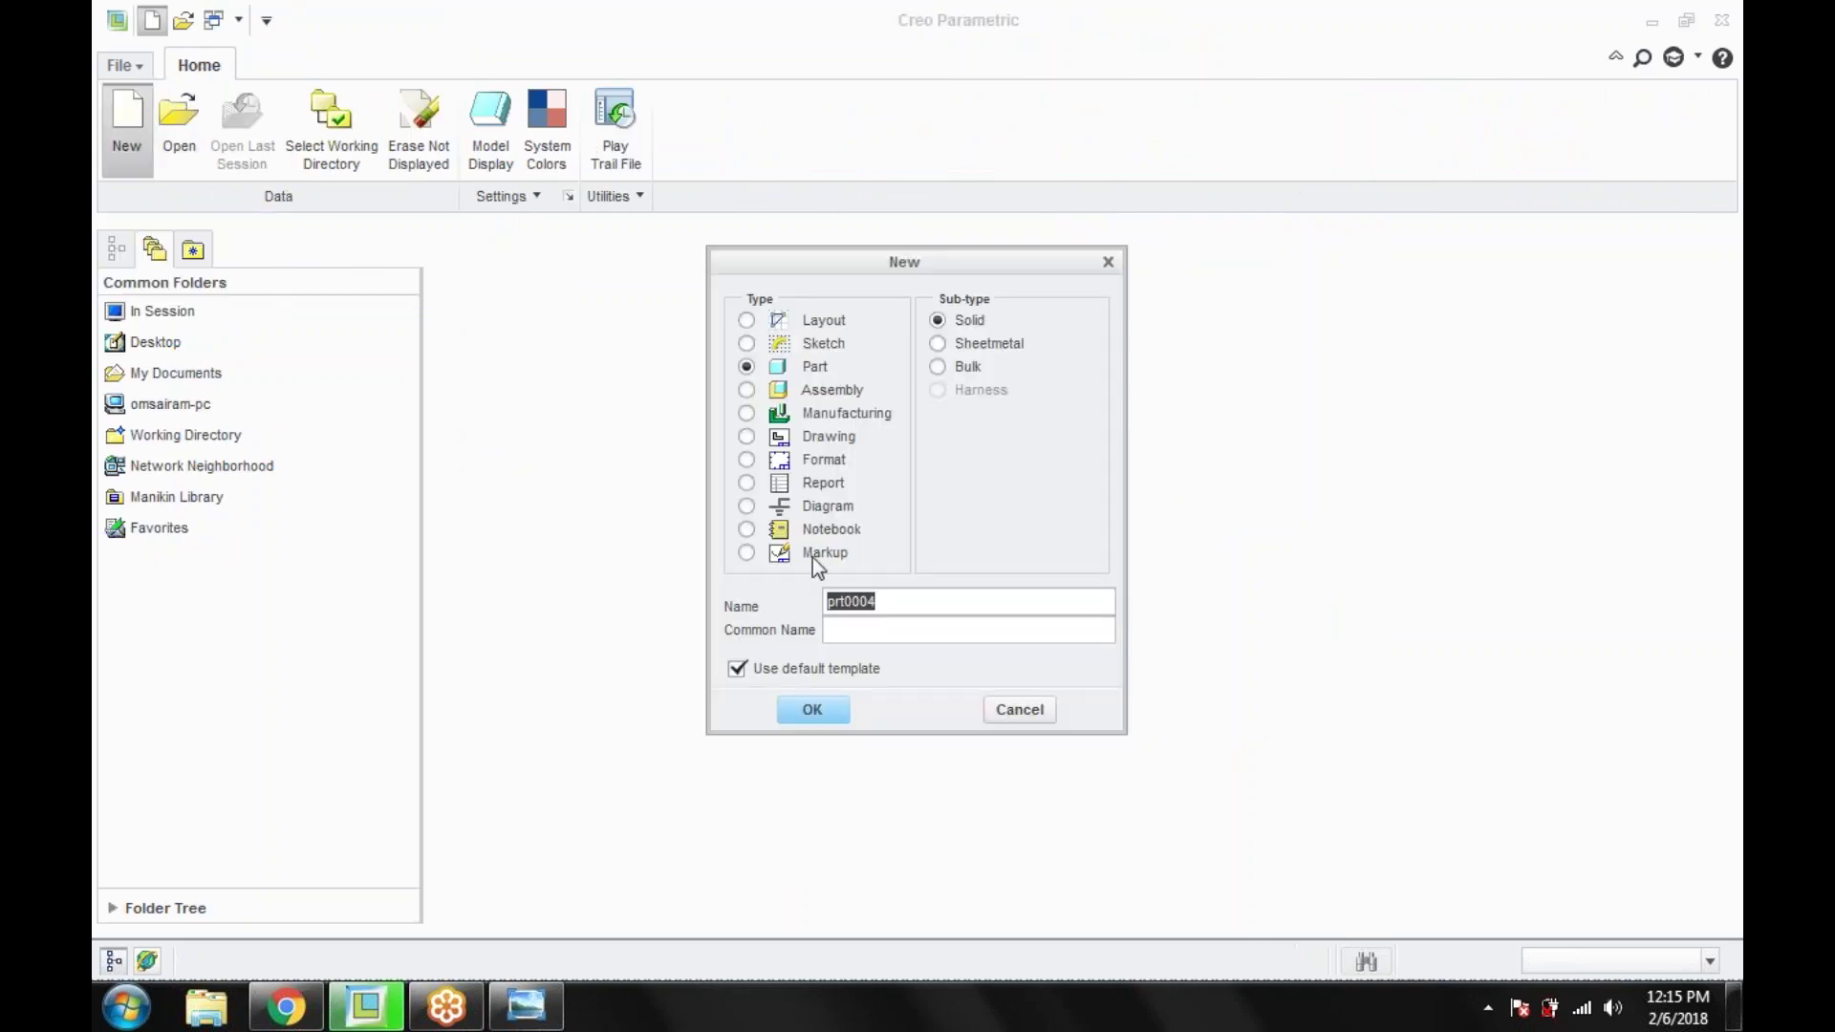
click(809, 671)
double_click(869, 602)
text(Cap)
click(827, 601)
text(SW_)
click(820, 707)
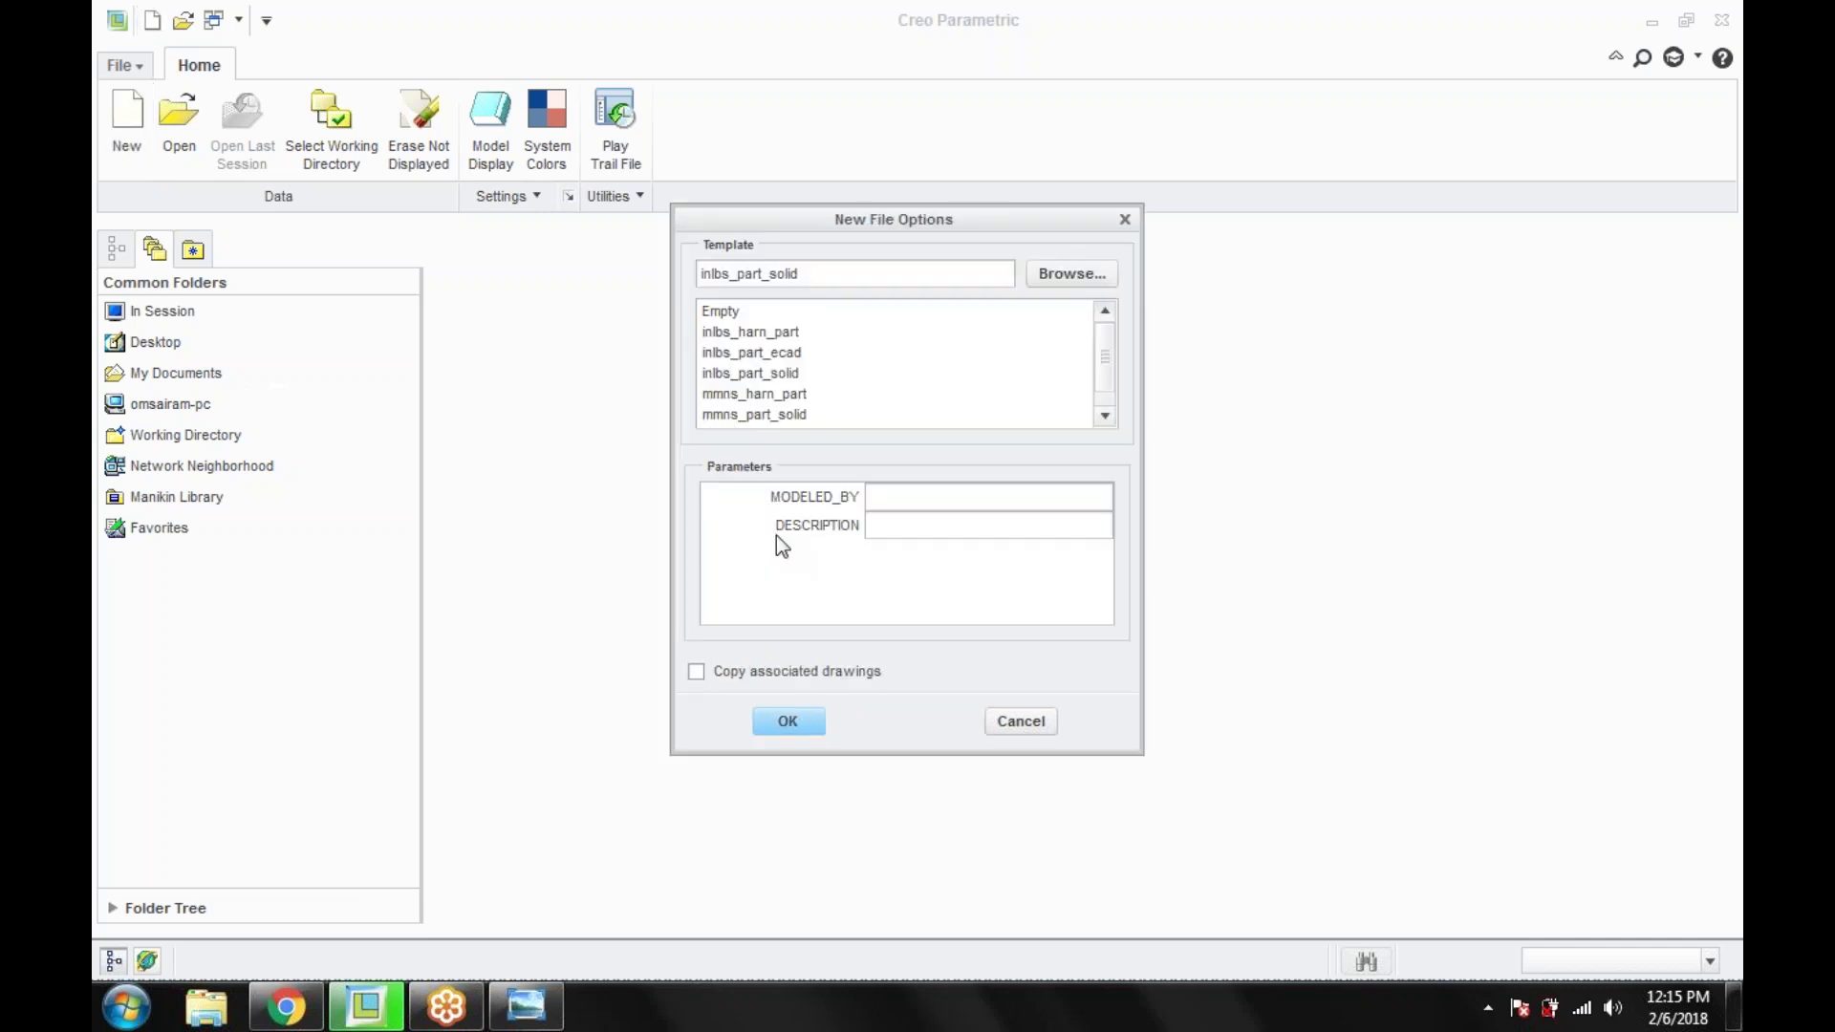
click(728, 416)
click(787, 721)
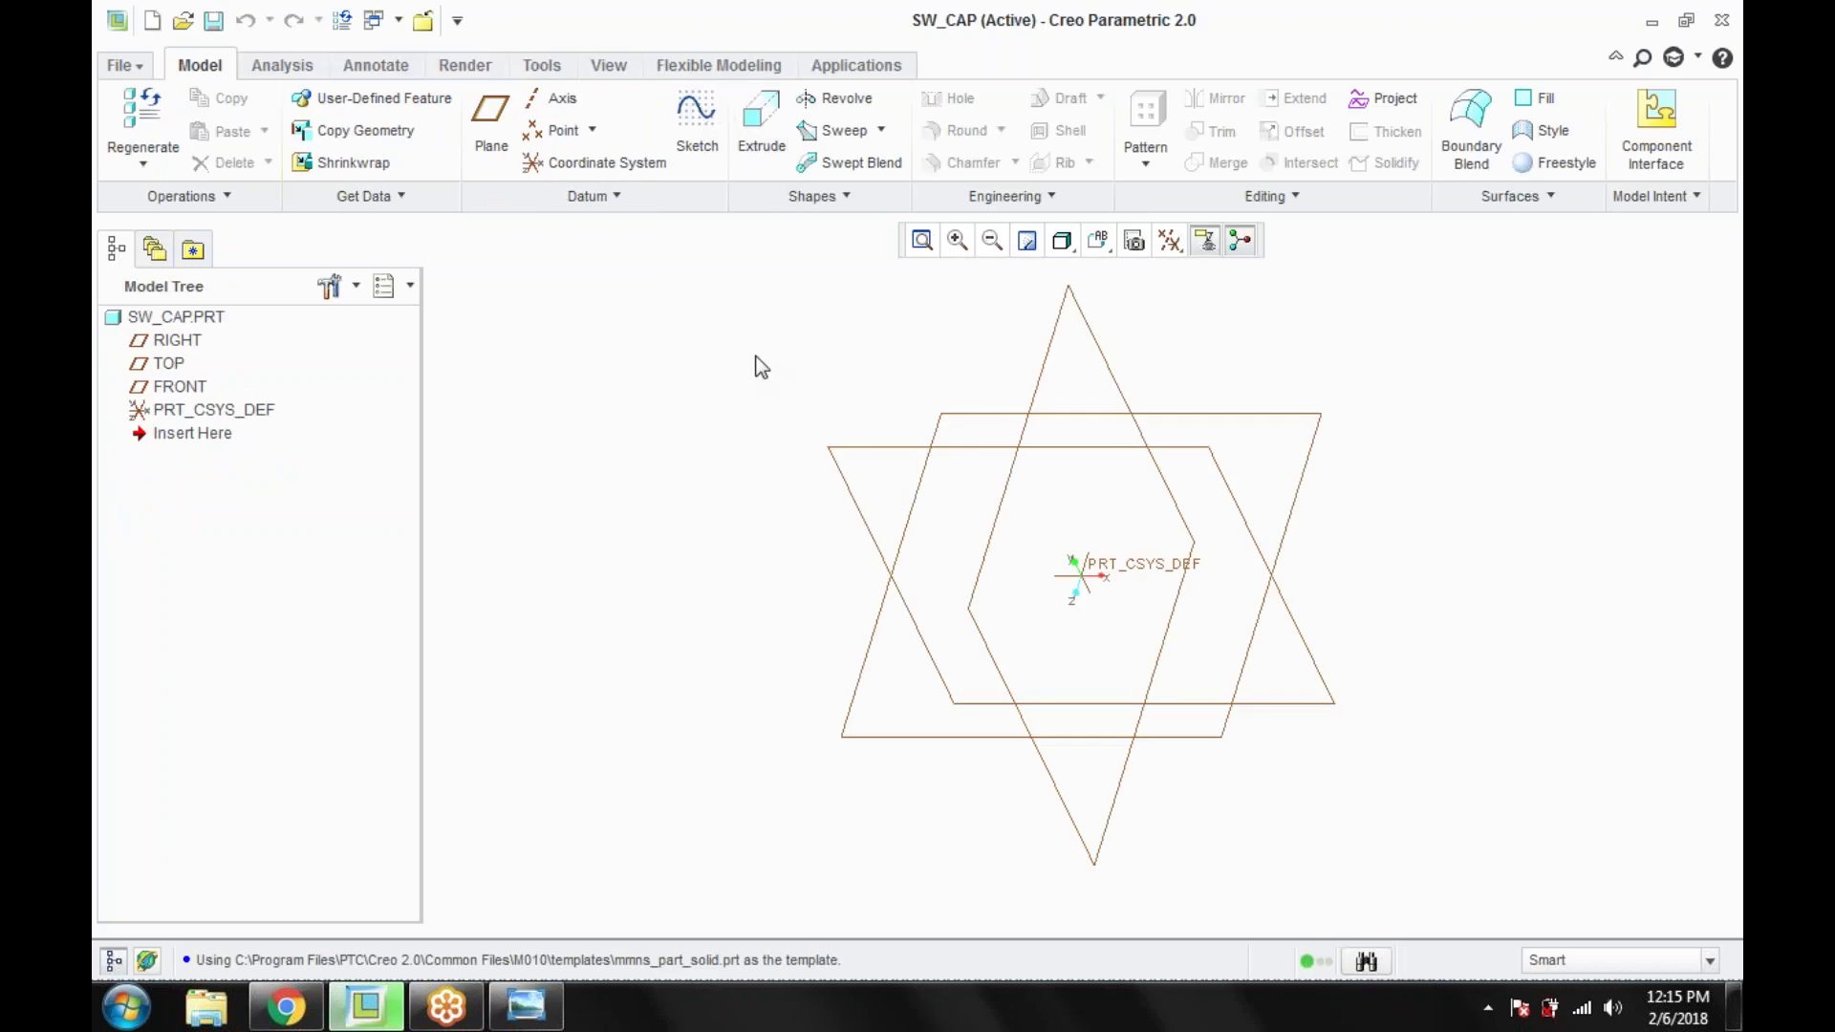
Step: Shrinkwrap sw_feat.prt into SW_CAP, aligning both models' PRT_CSYS_DEF coordinate systems
click(360, 164)
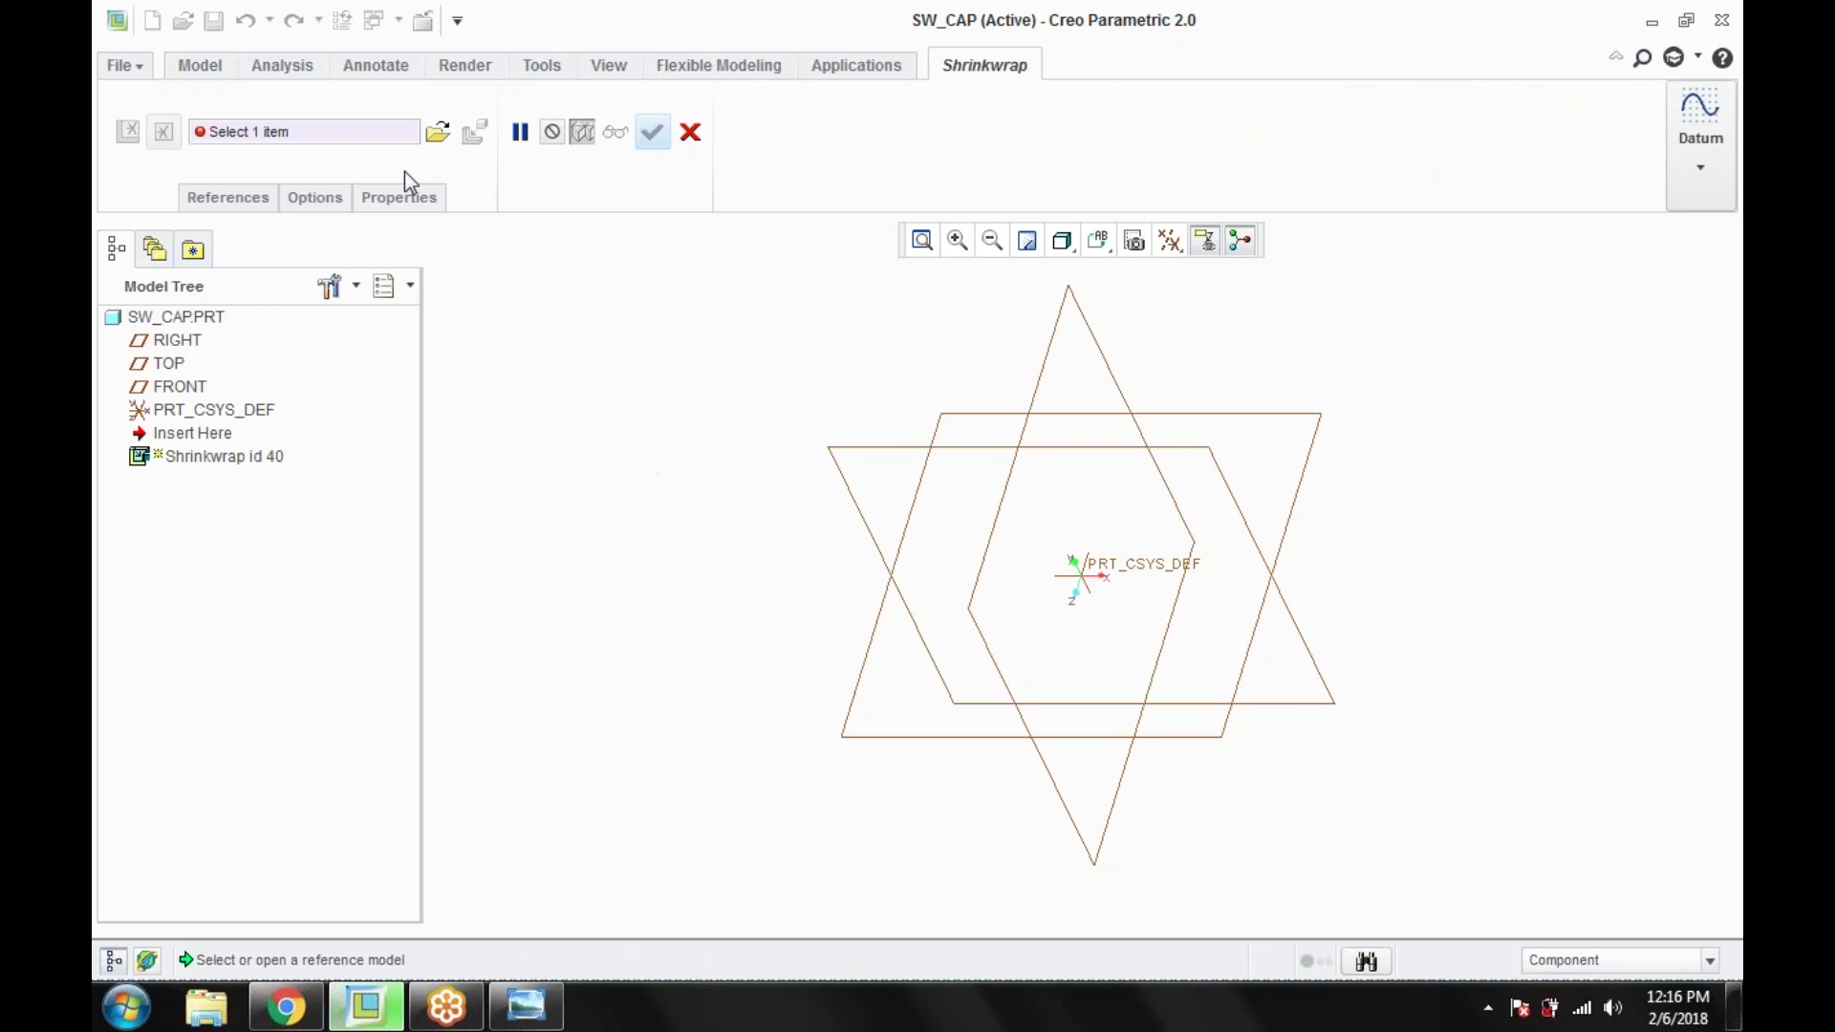
click(437, 134)
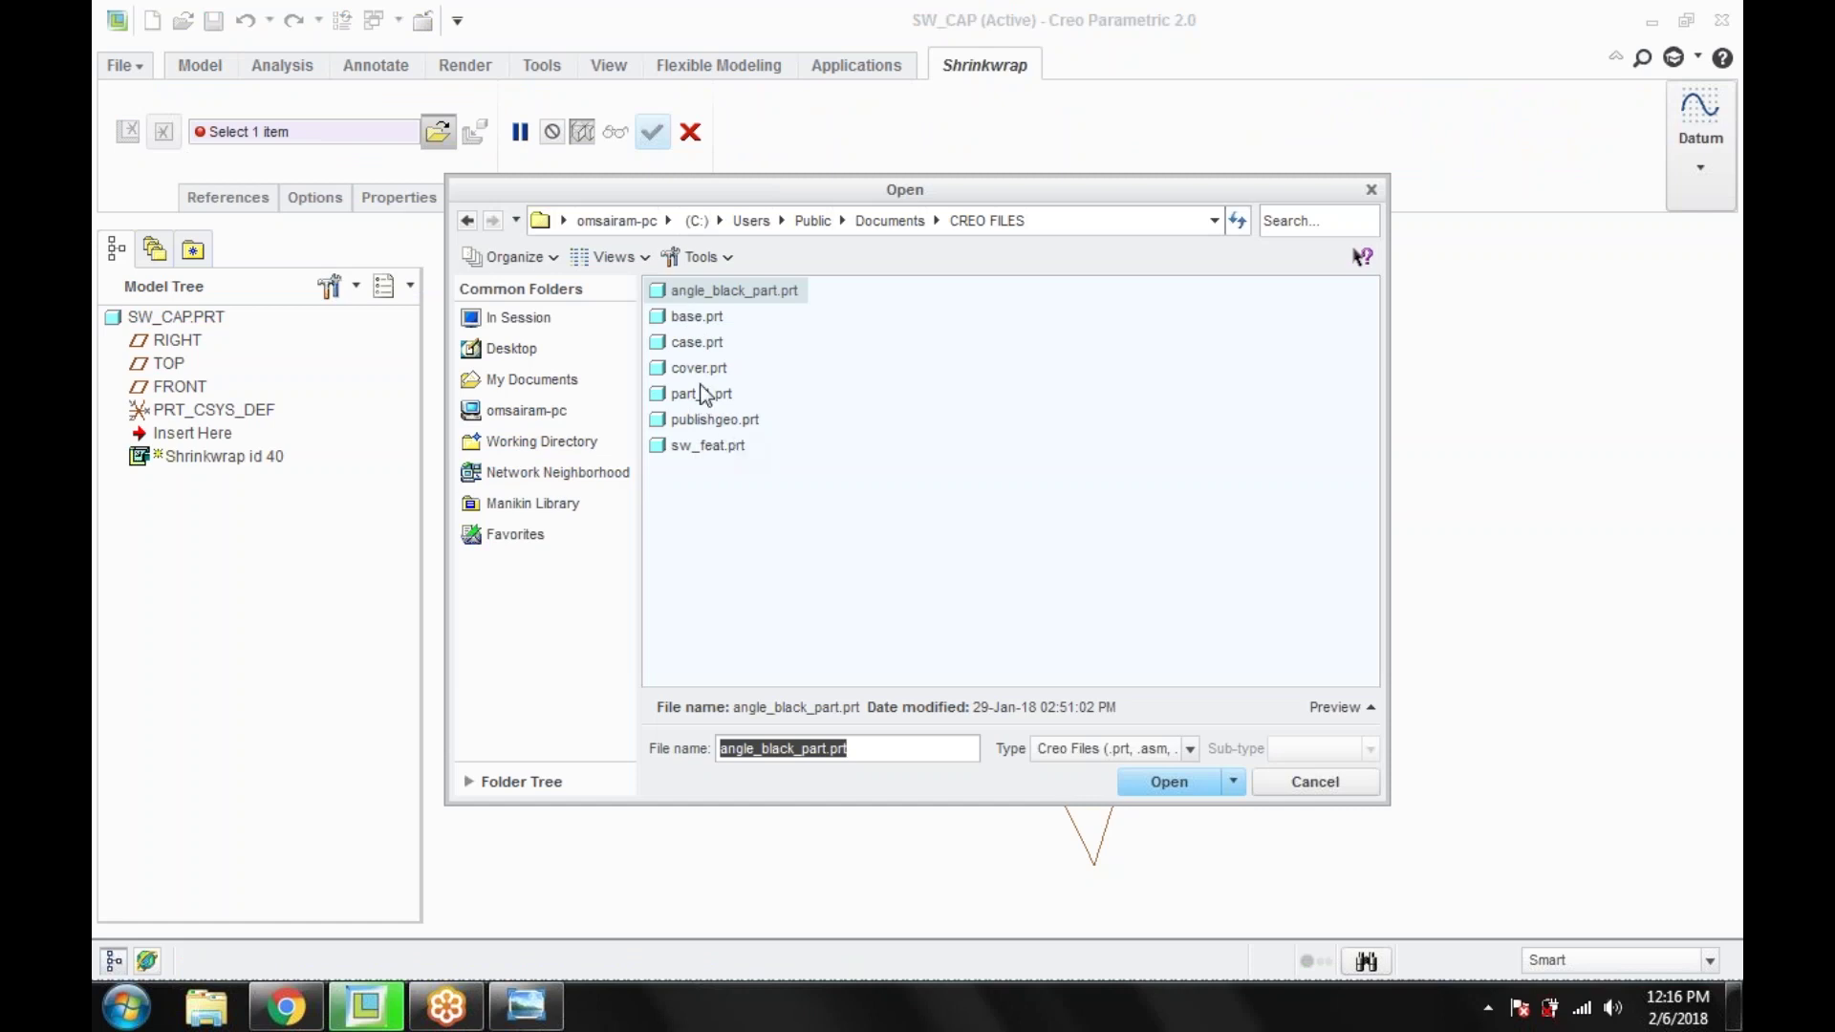
click(731, 451)
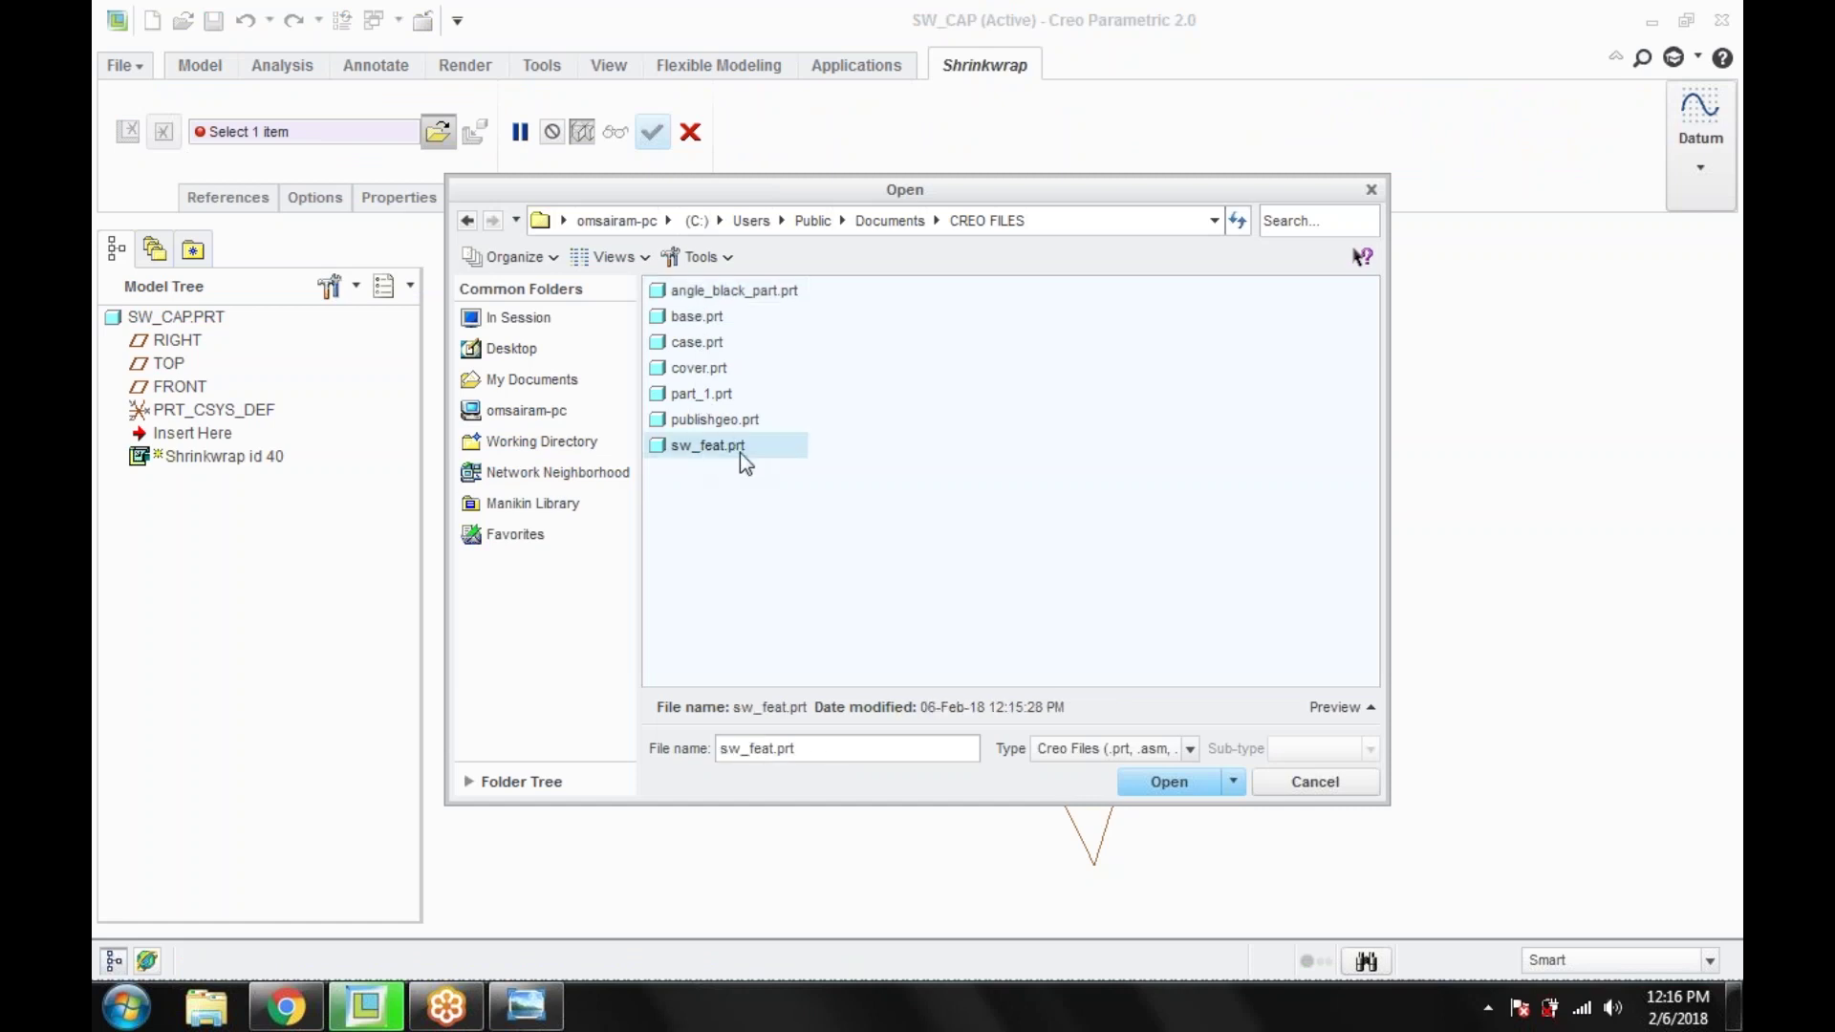
click(1169, 783)
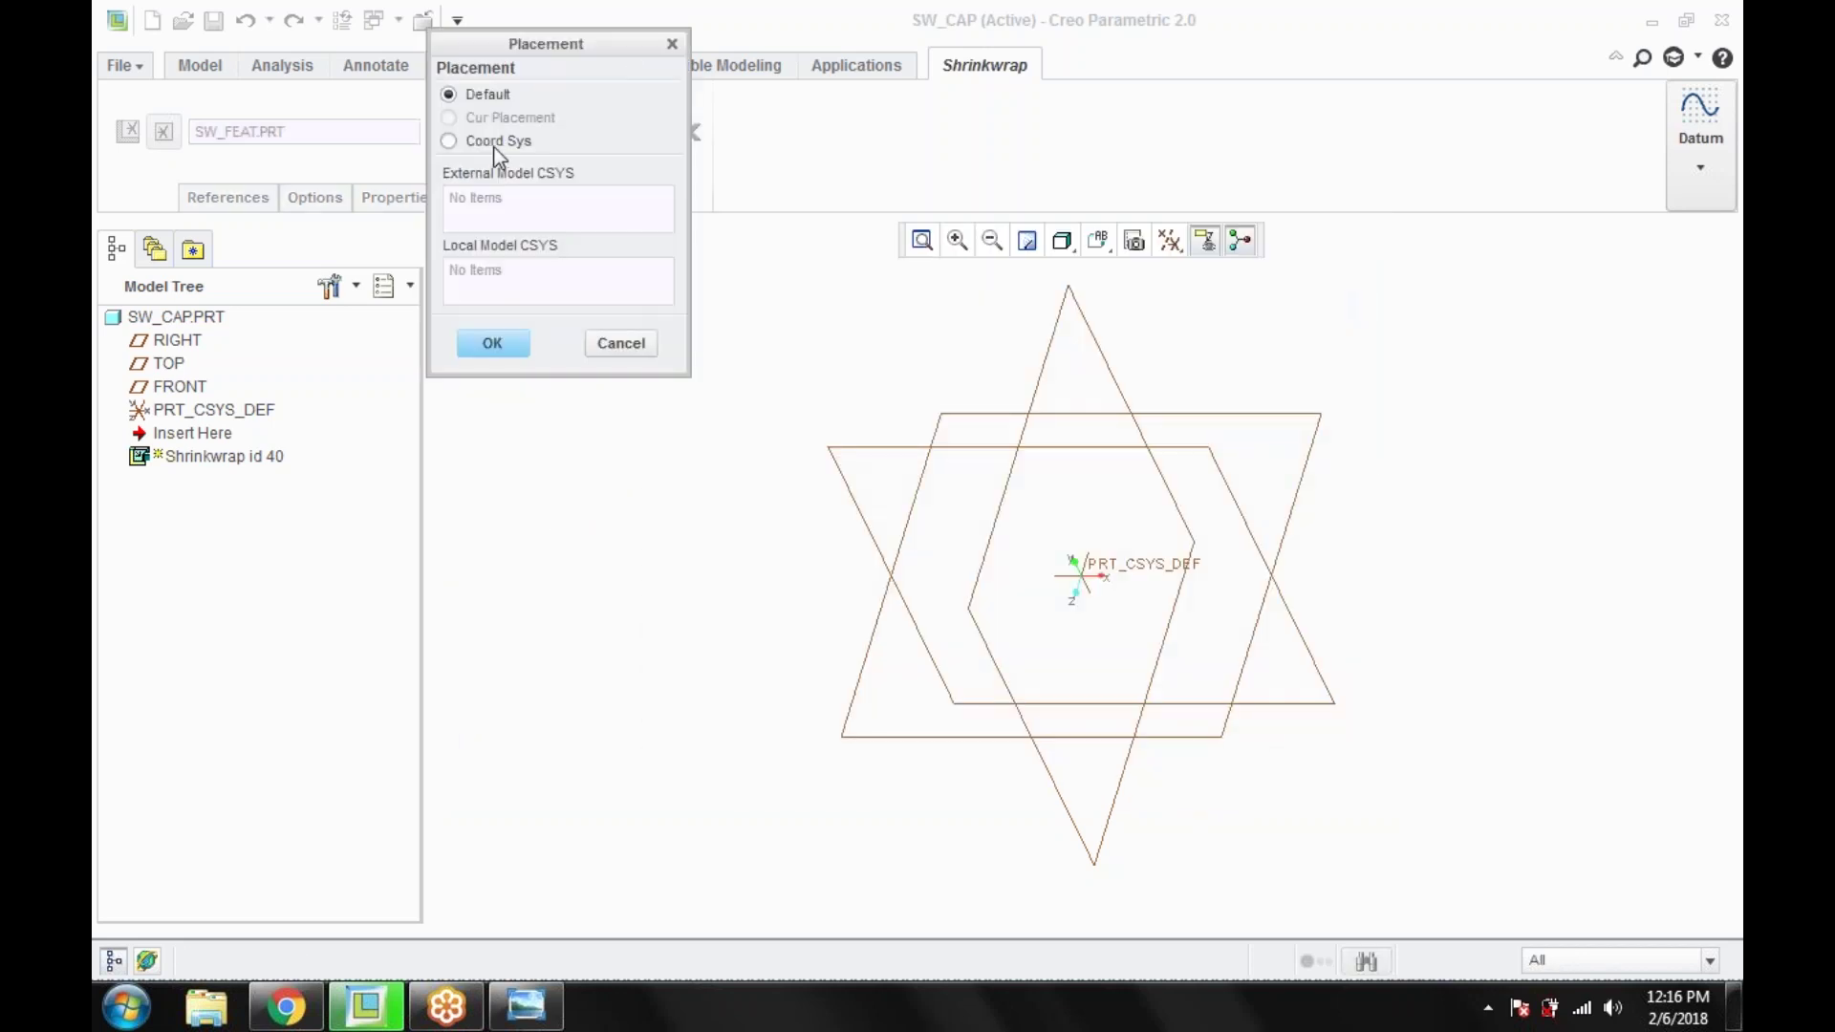
click(449, 140)
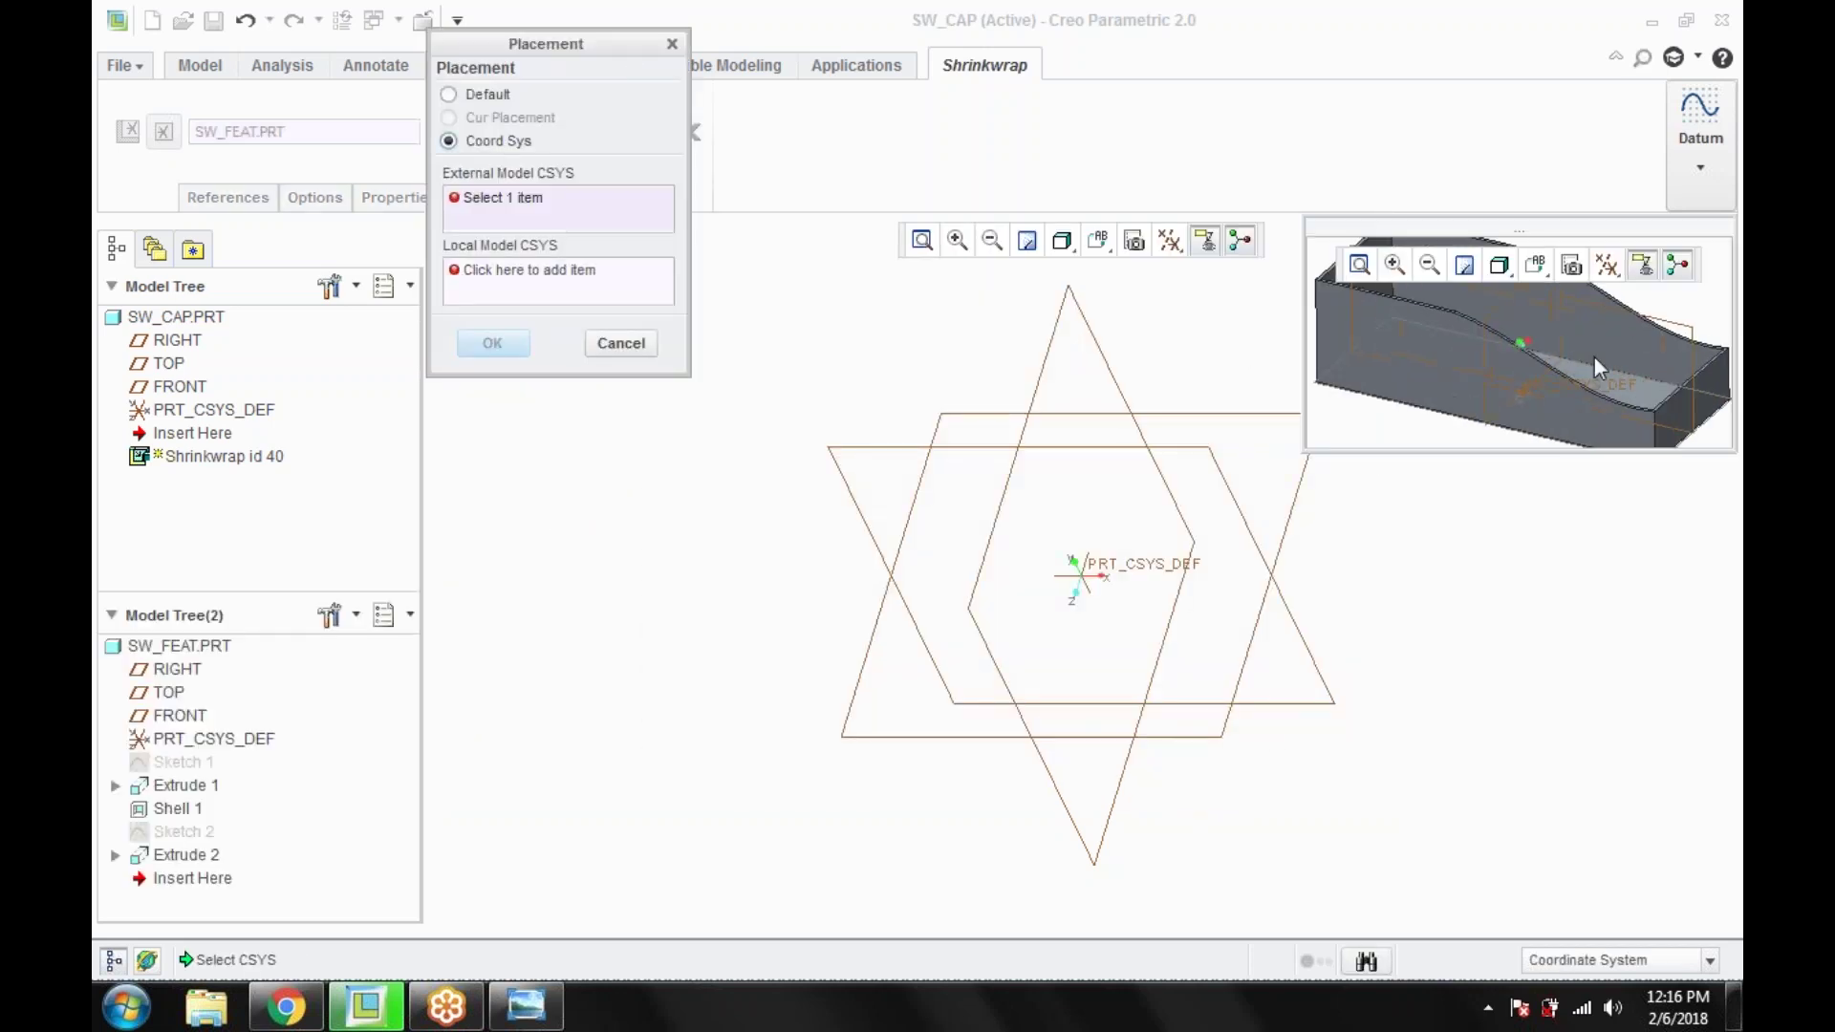
scroll(1611, 353, down, 2)
click(1602, 370)
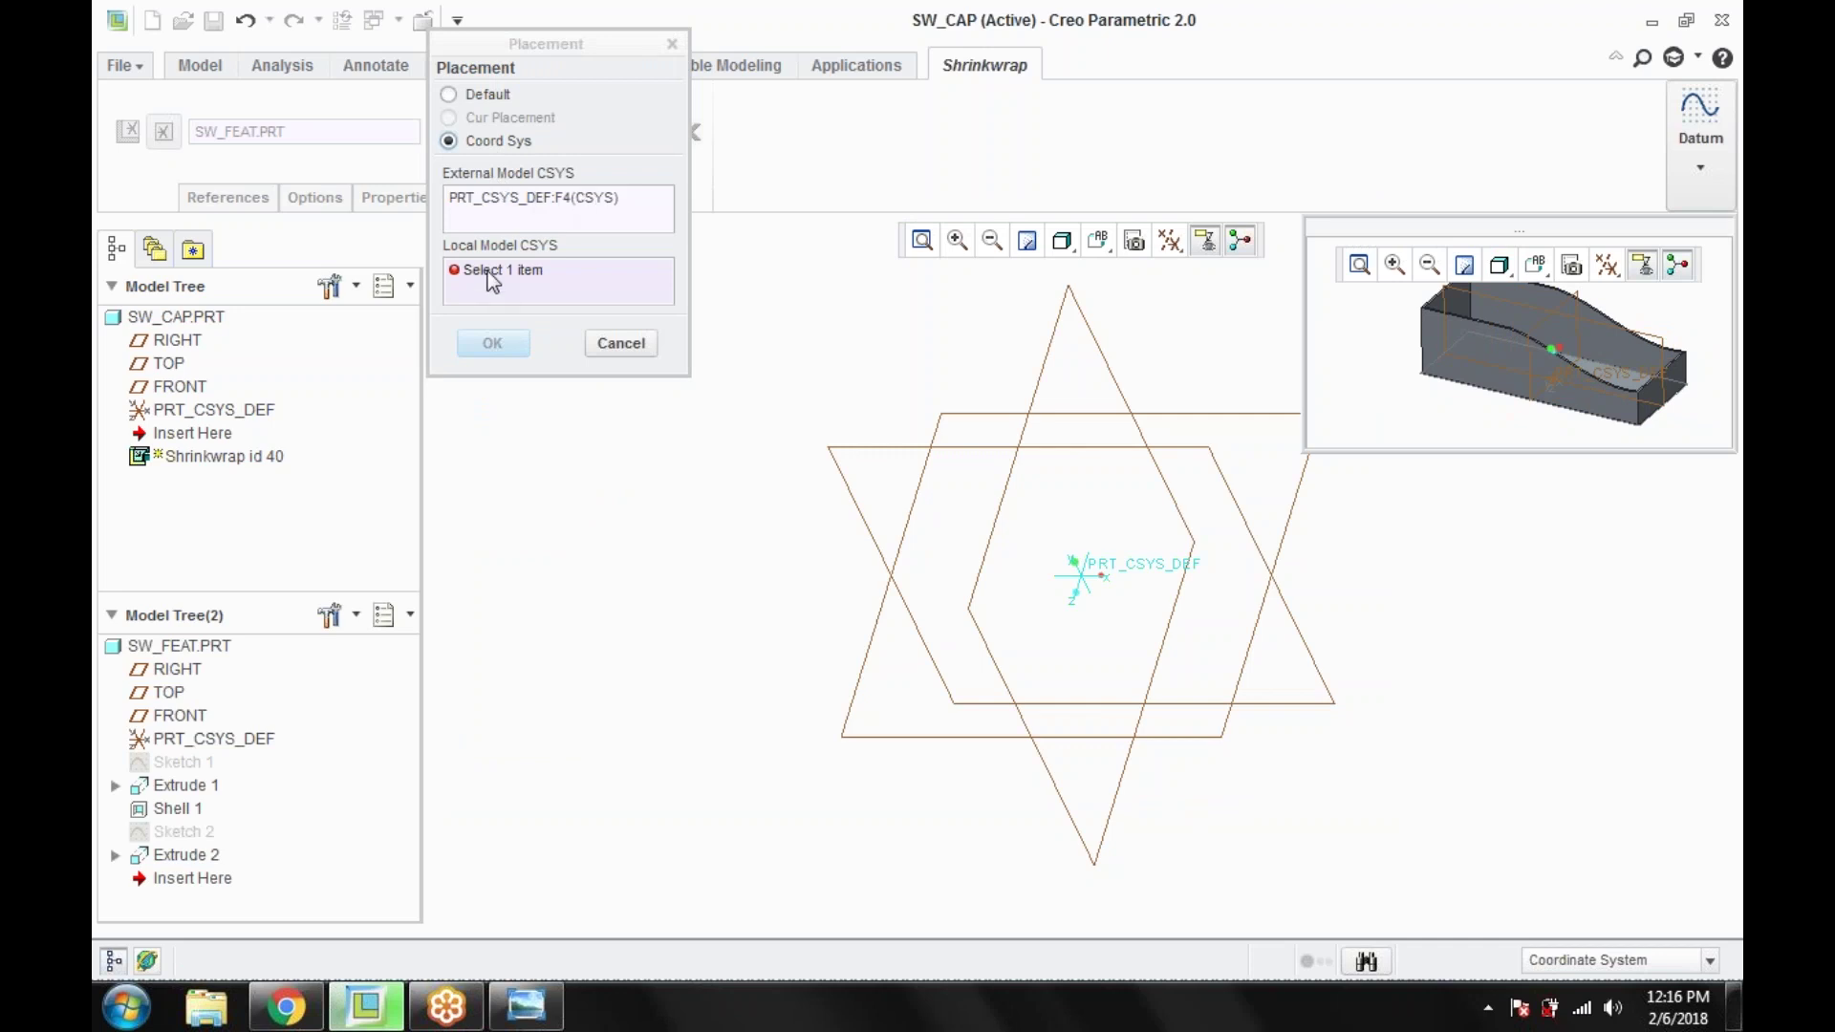
click(1139, 570)
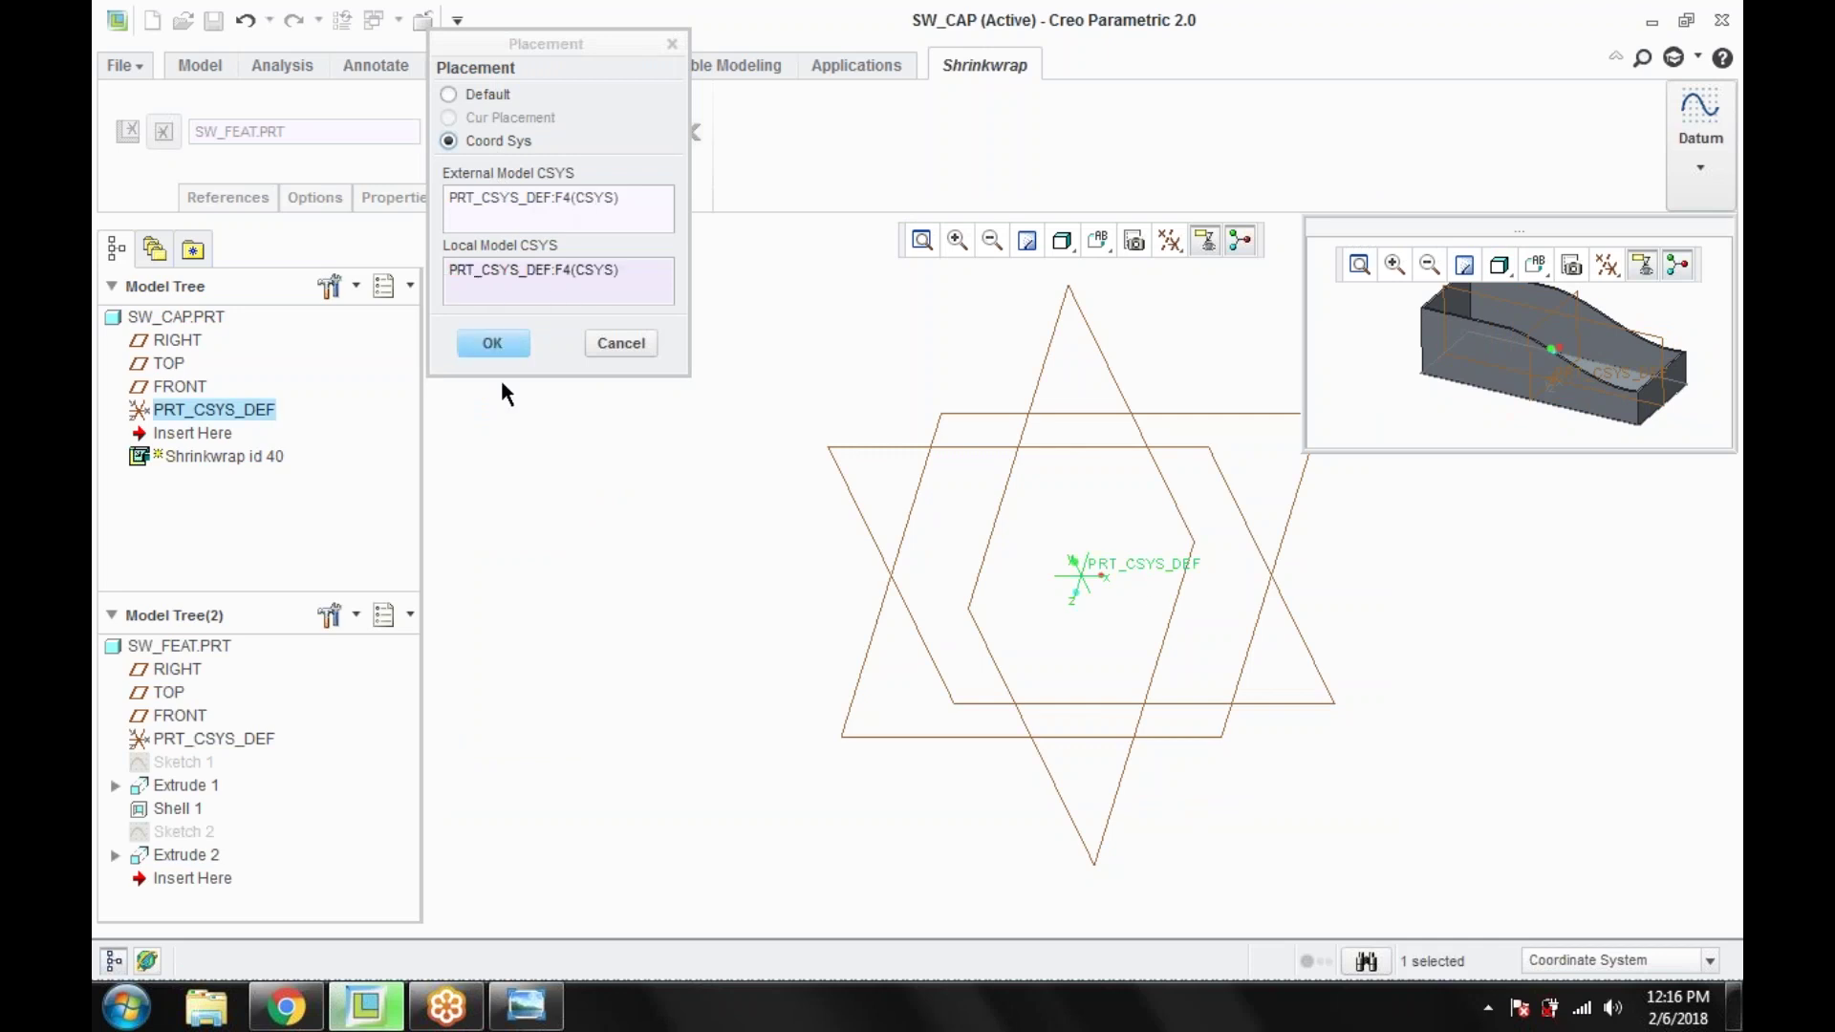
click(493, 344)
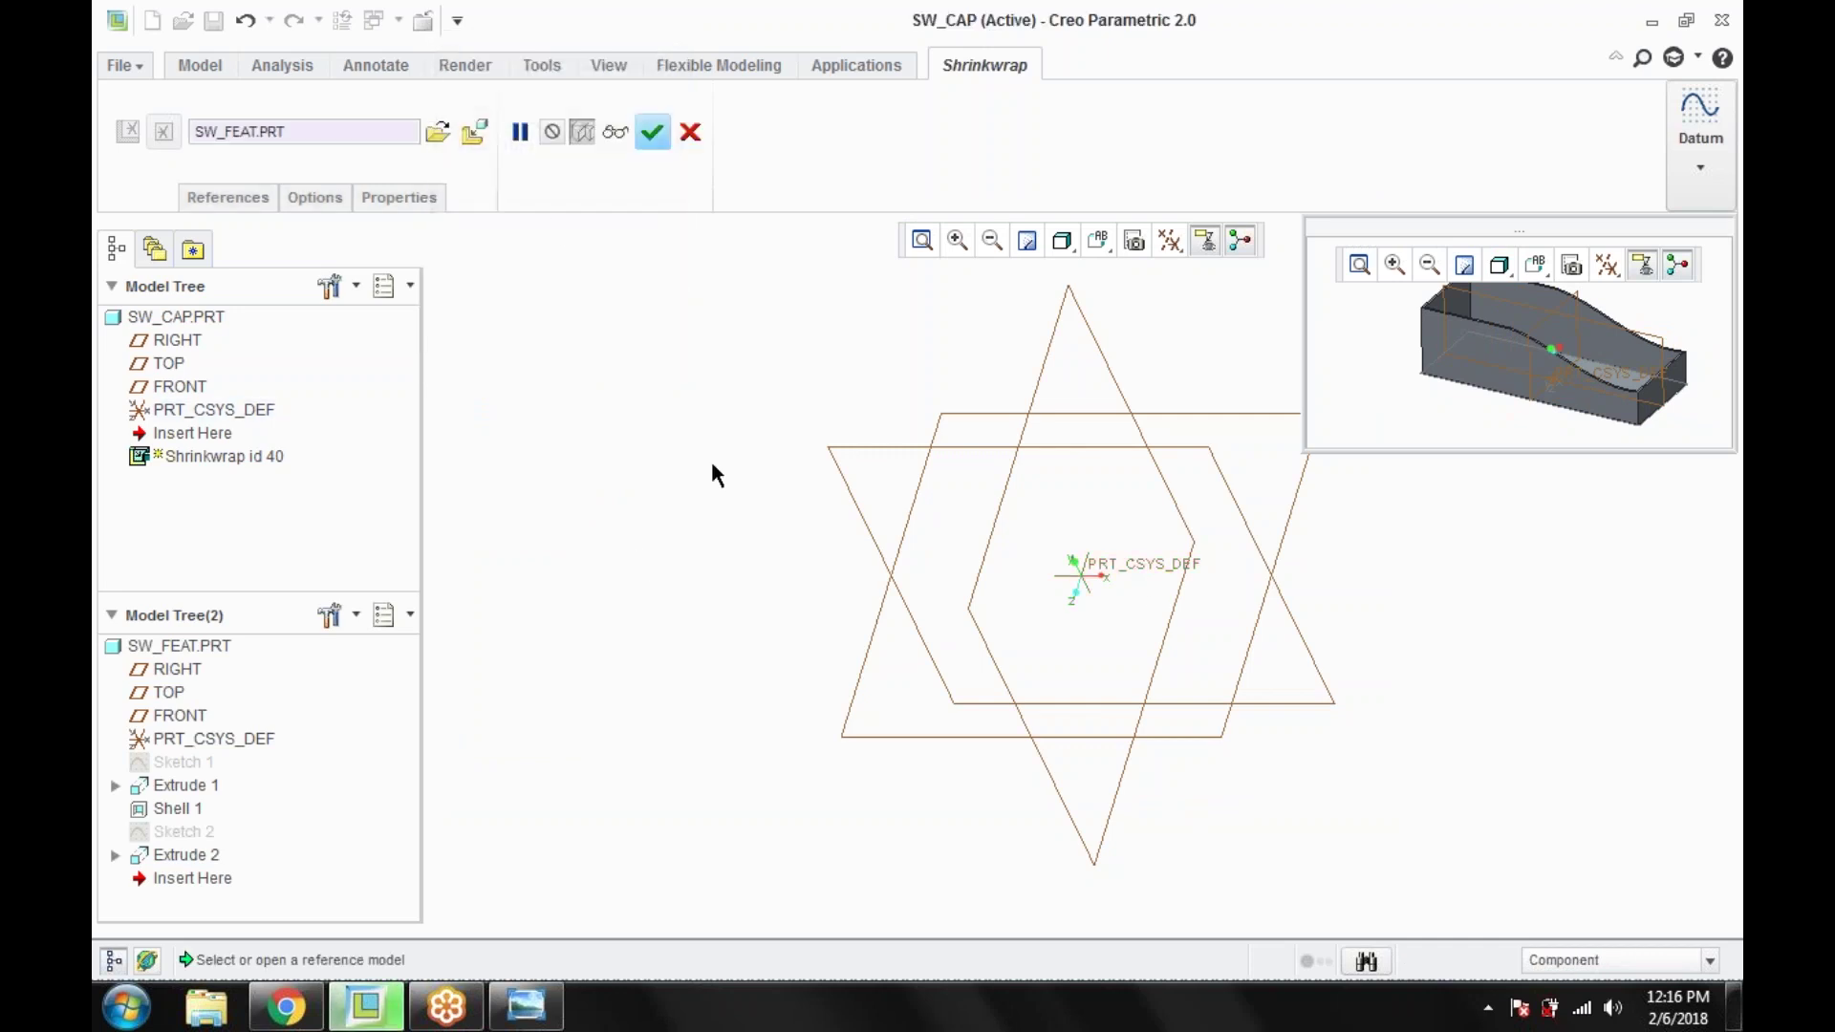
click(258, 201)
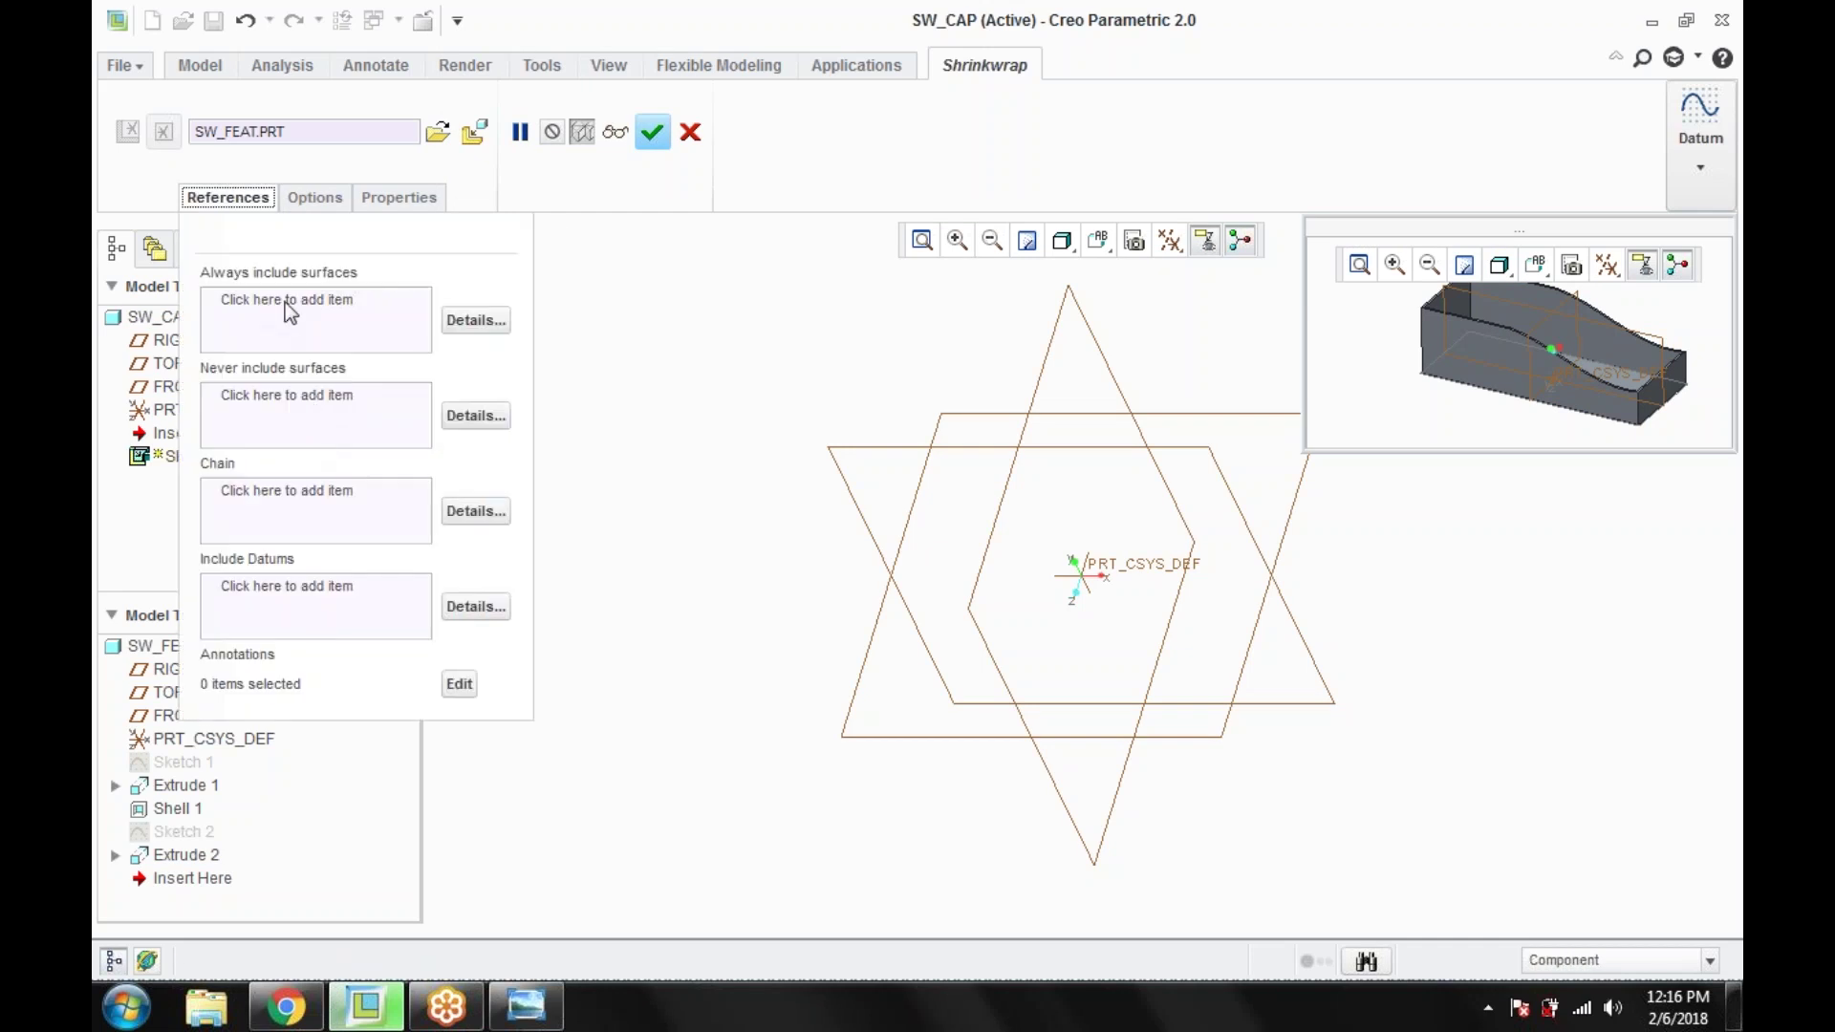
click(653, 133)
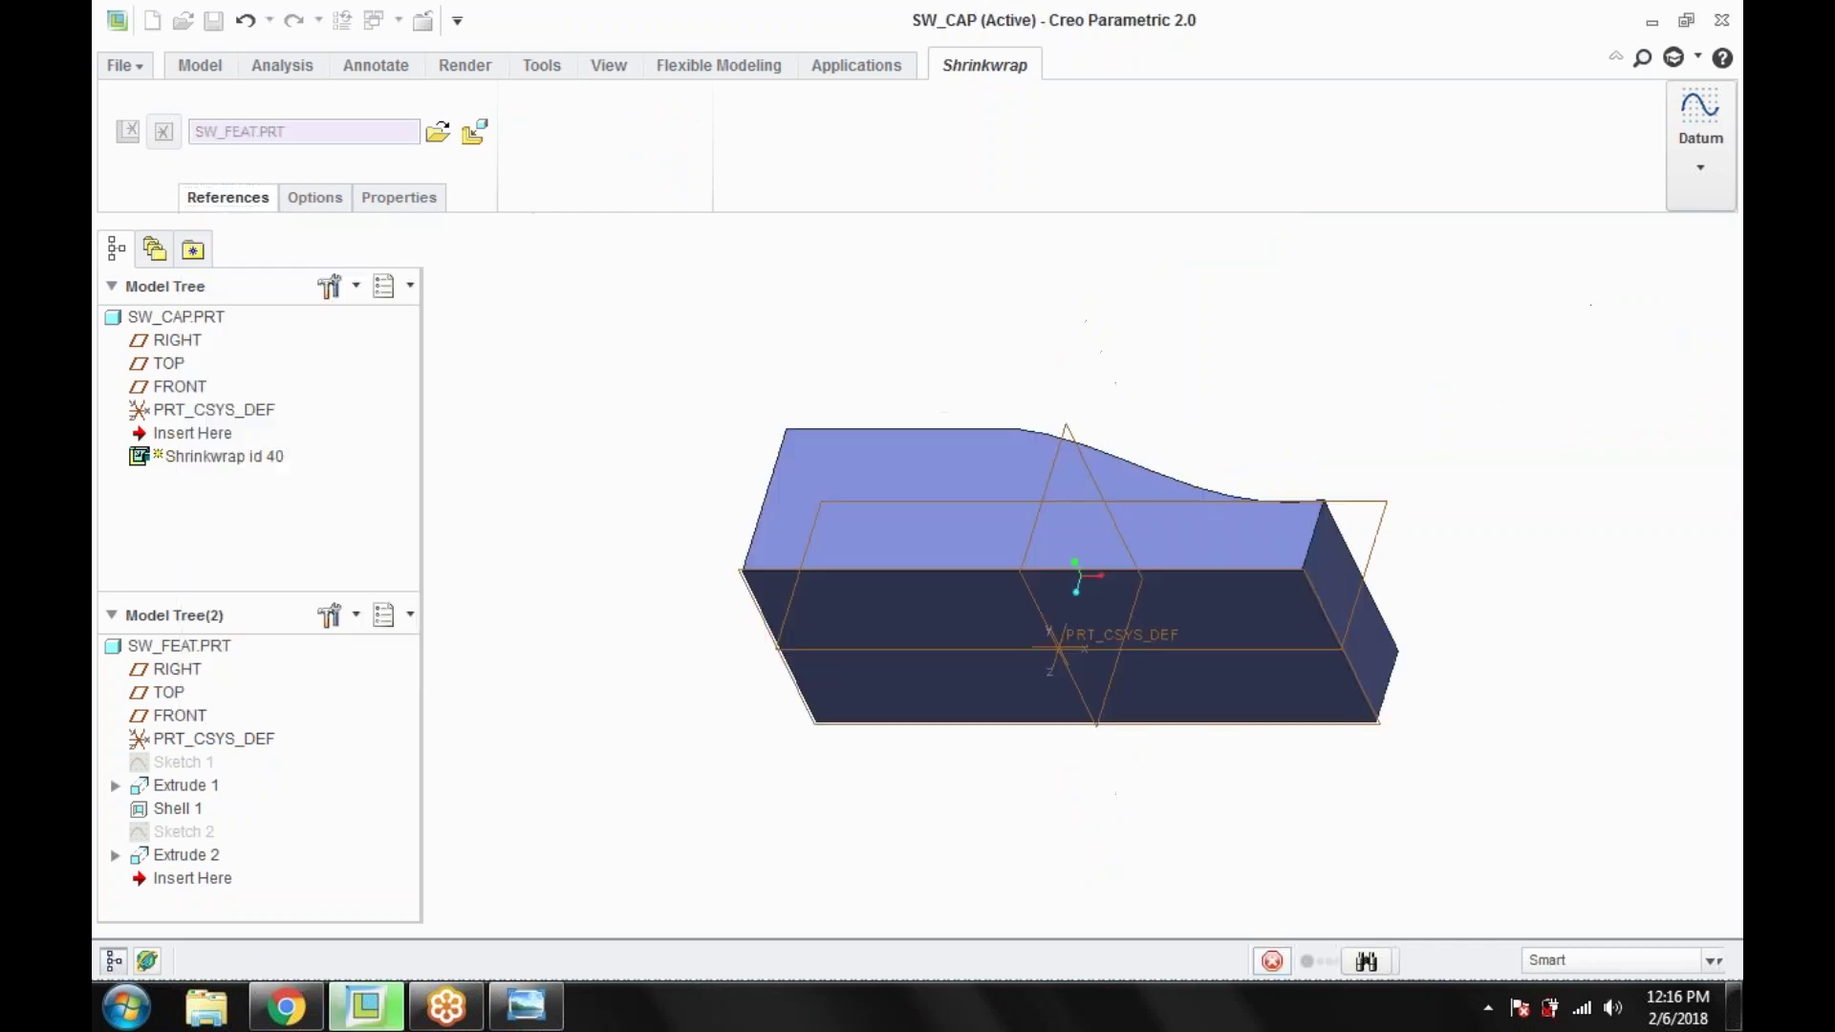
Step: Orbit the shrinkwrapped box to inspect its interior and curved channel
click(658, 400)
mouse_move(658, 399)
middle_down()
mouse_move(606, 539)
mouse_move(645, 463)
middle_up()
scroll(1147, 485, up, 2)
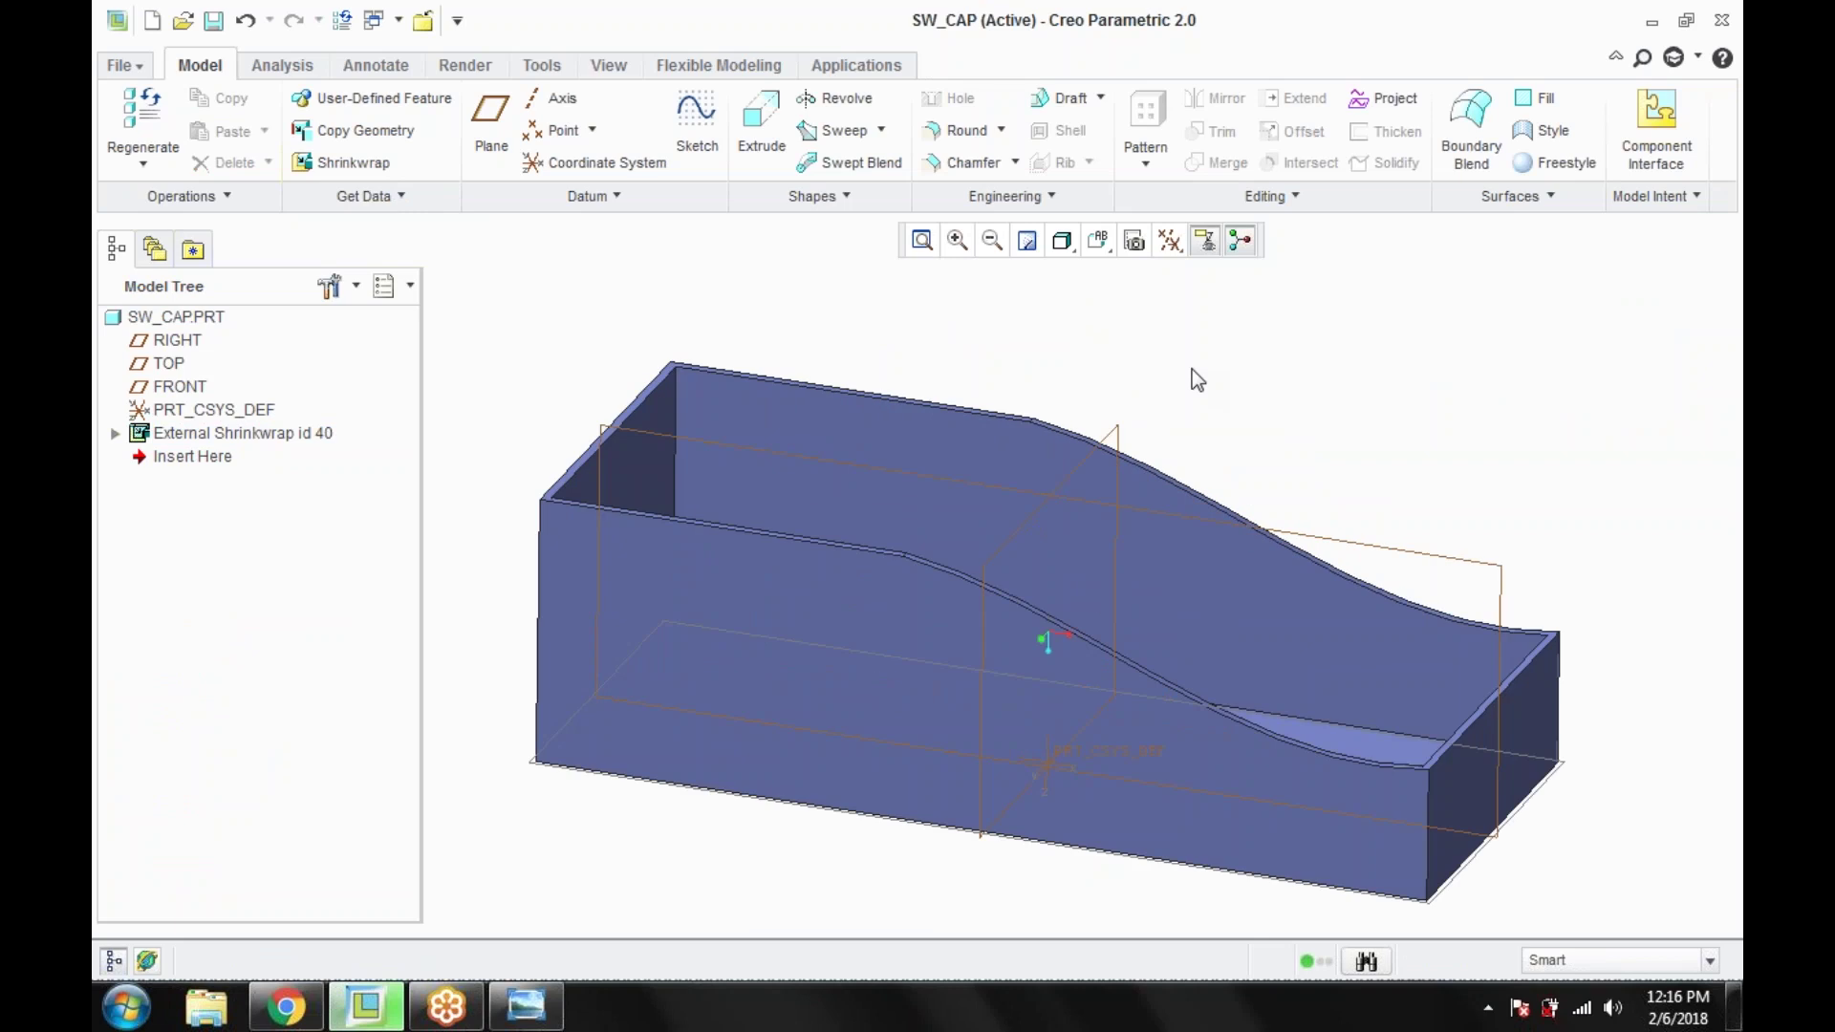
middle_drag(1191, 369, 1355, 528)
click(1355, 528)
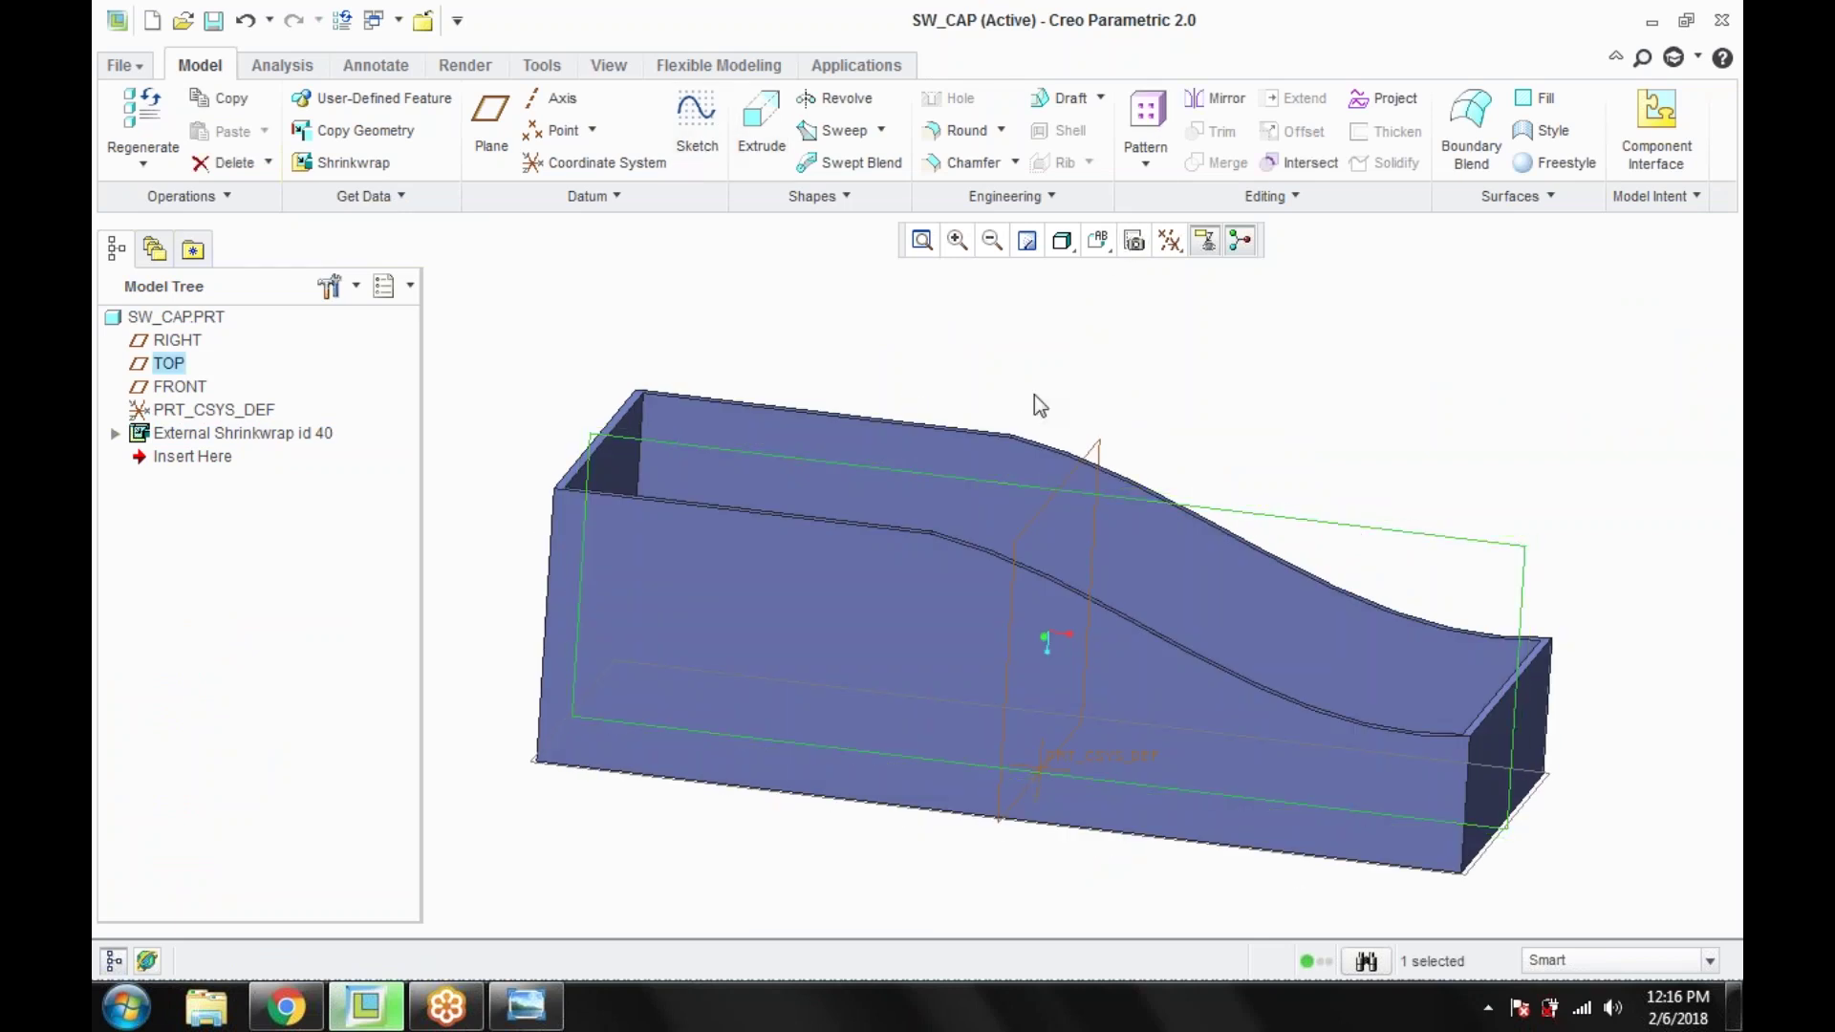
click(659, 386)
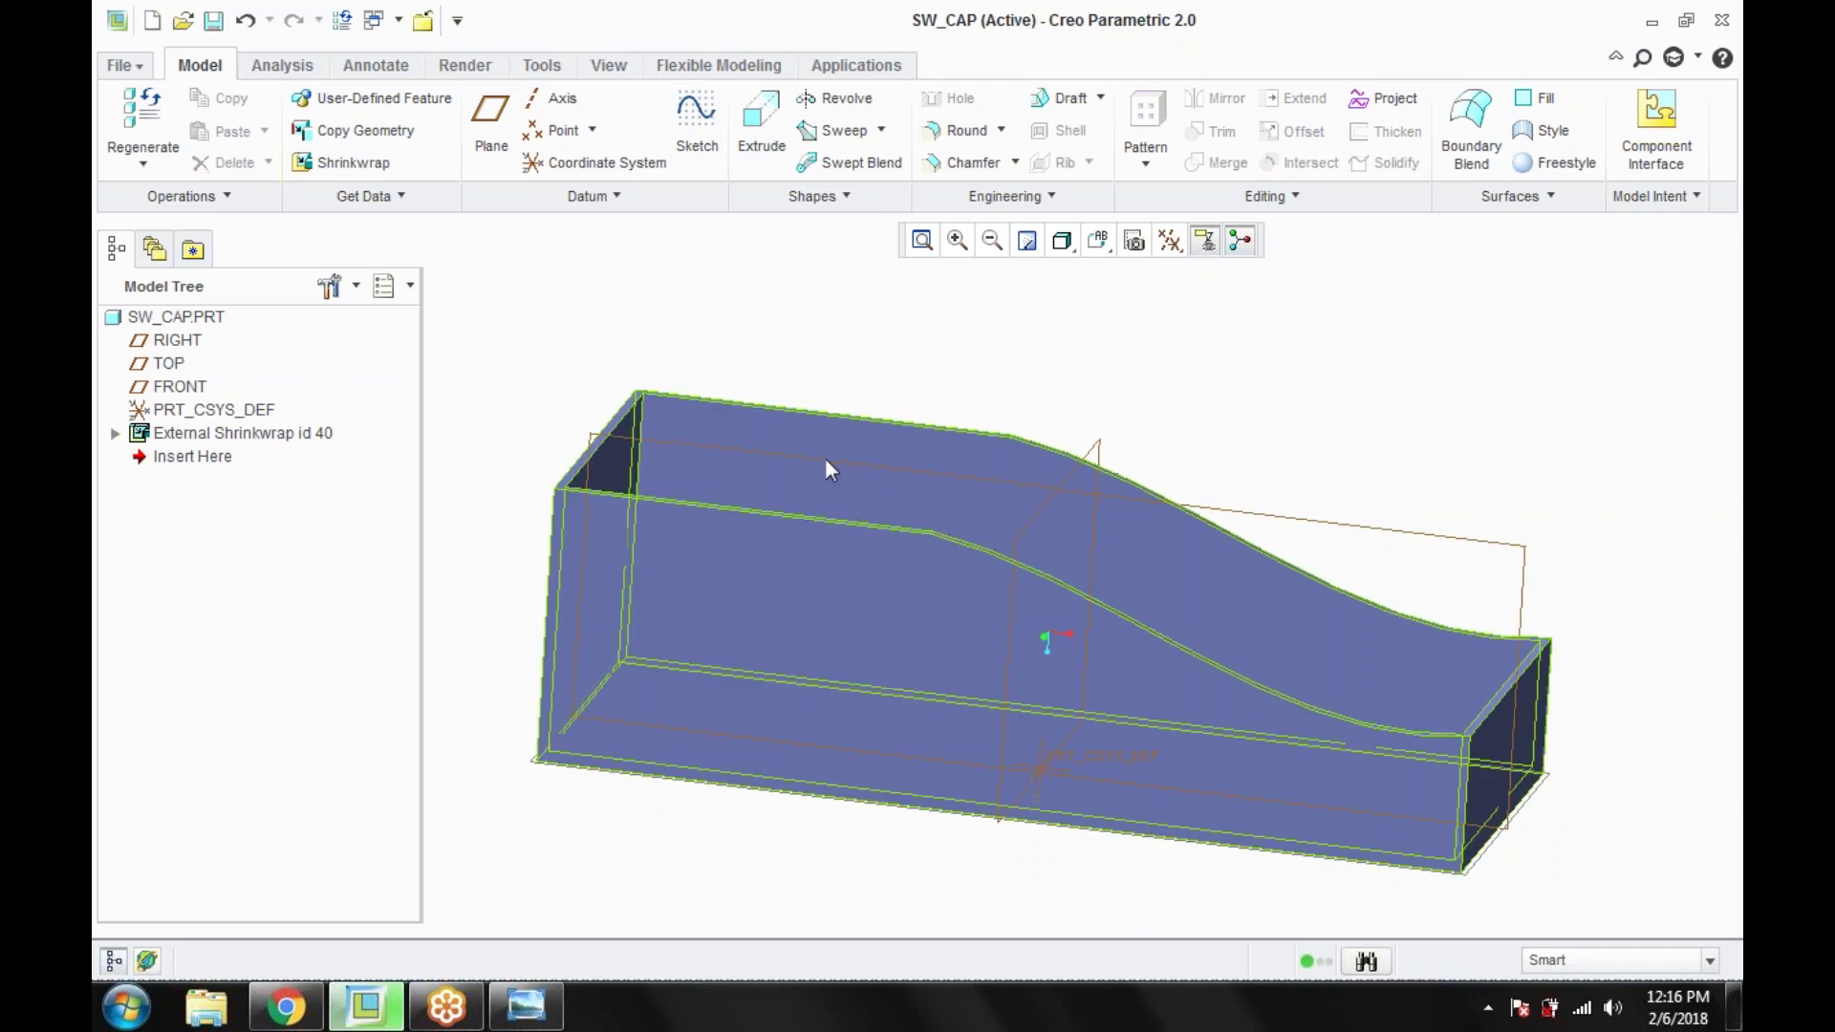
middle_drag(823, 466, 727, 497)
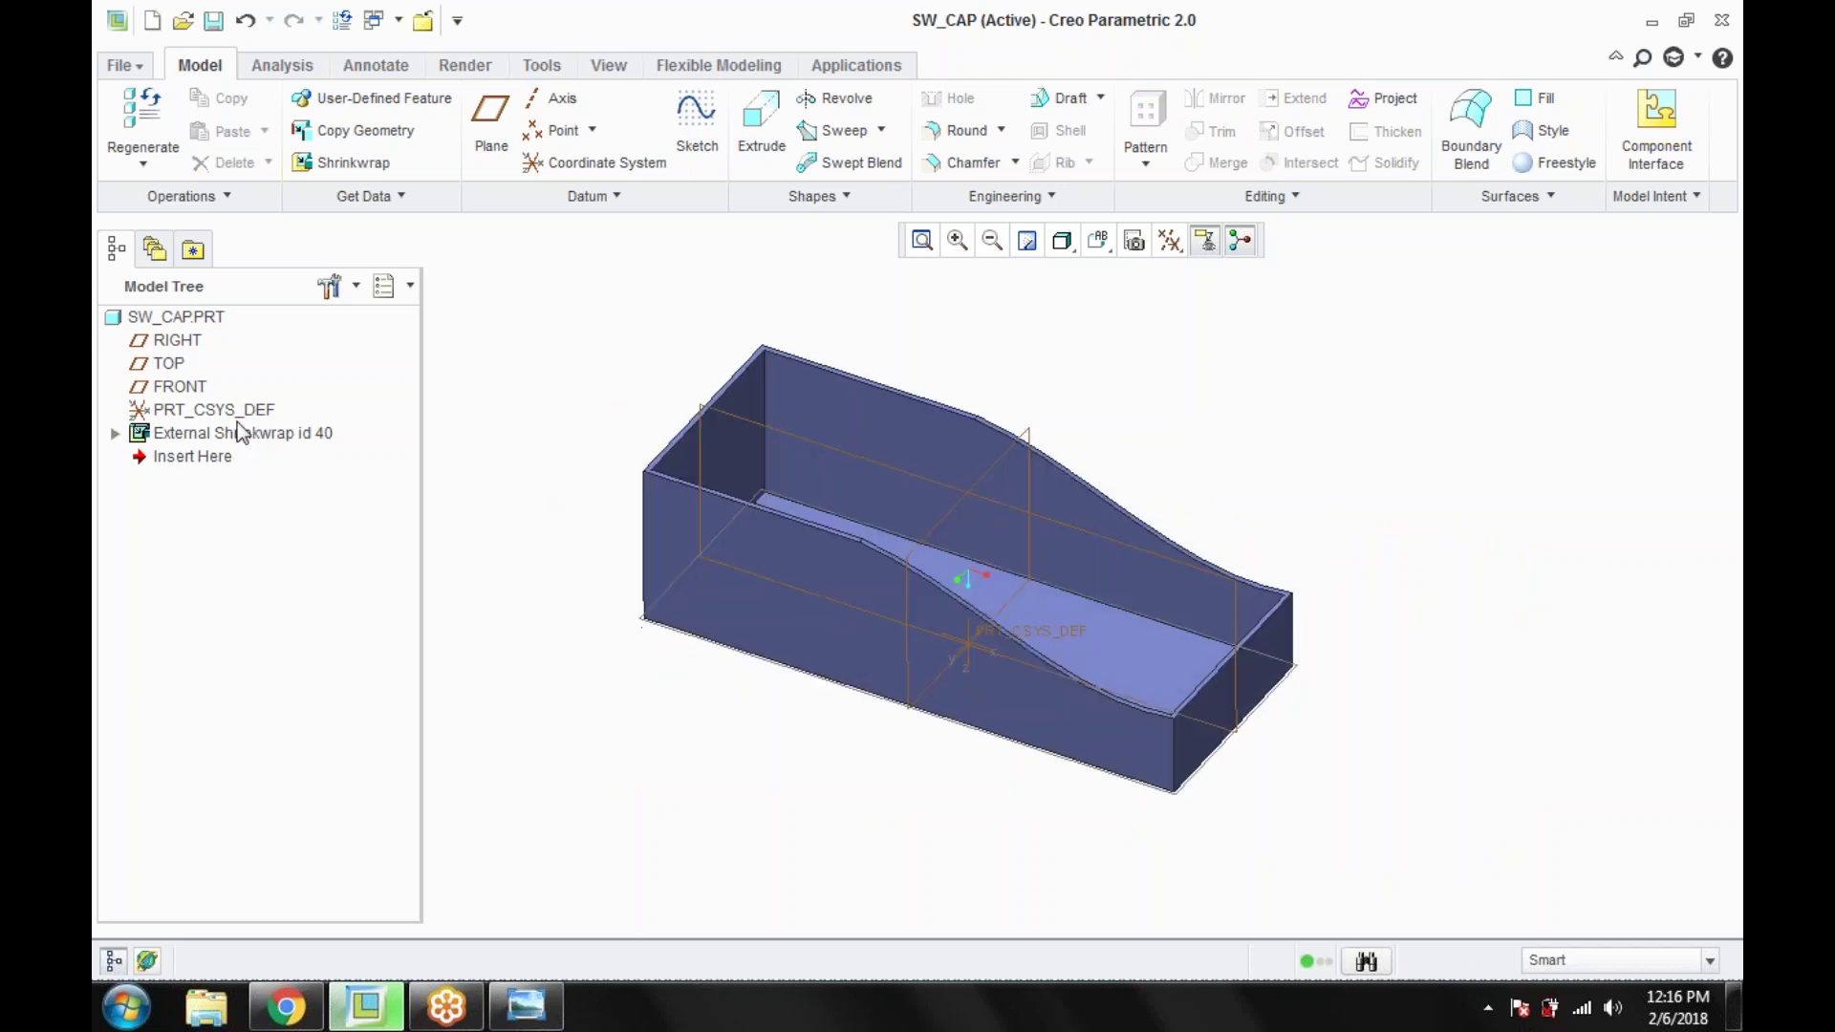
Step: Edit the definition of External Shrinkwrap id 40, review its Options, and confirm it
click(192, 438)
right_click(190, 438)
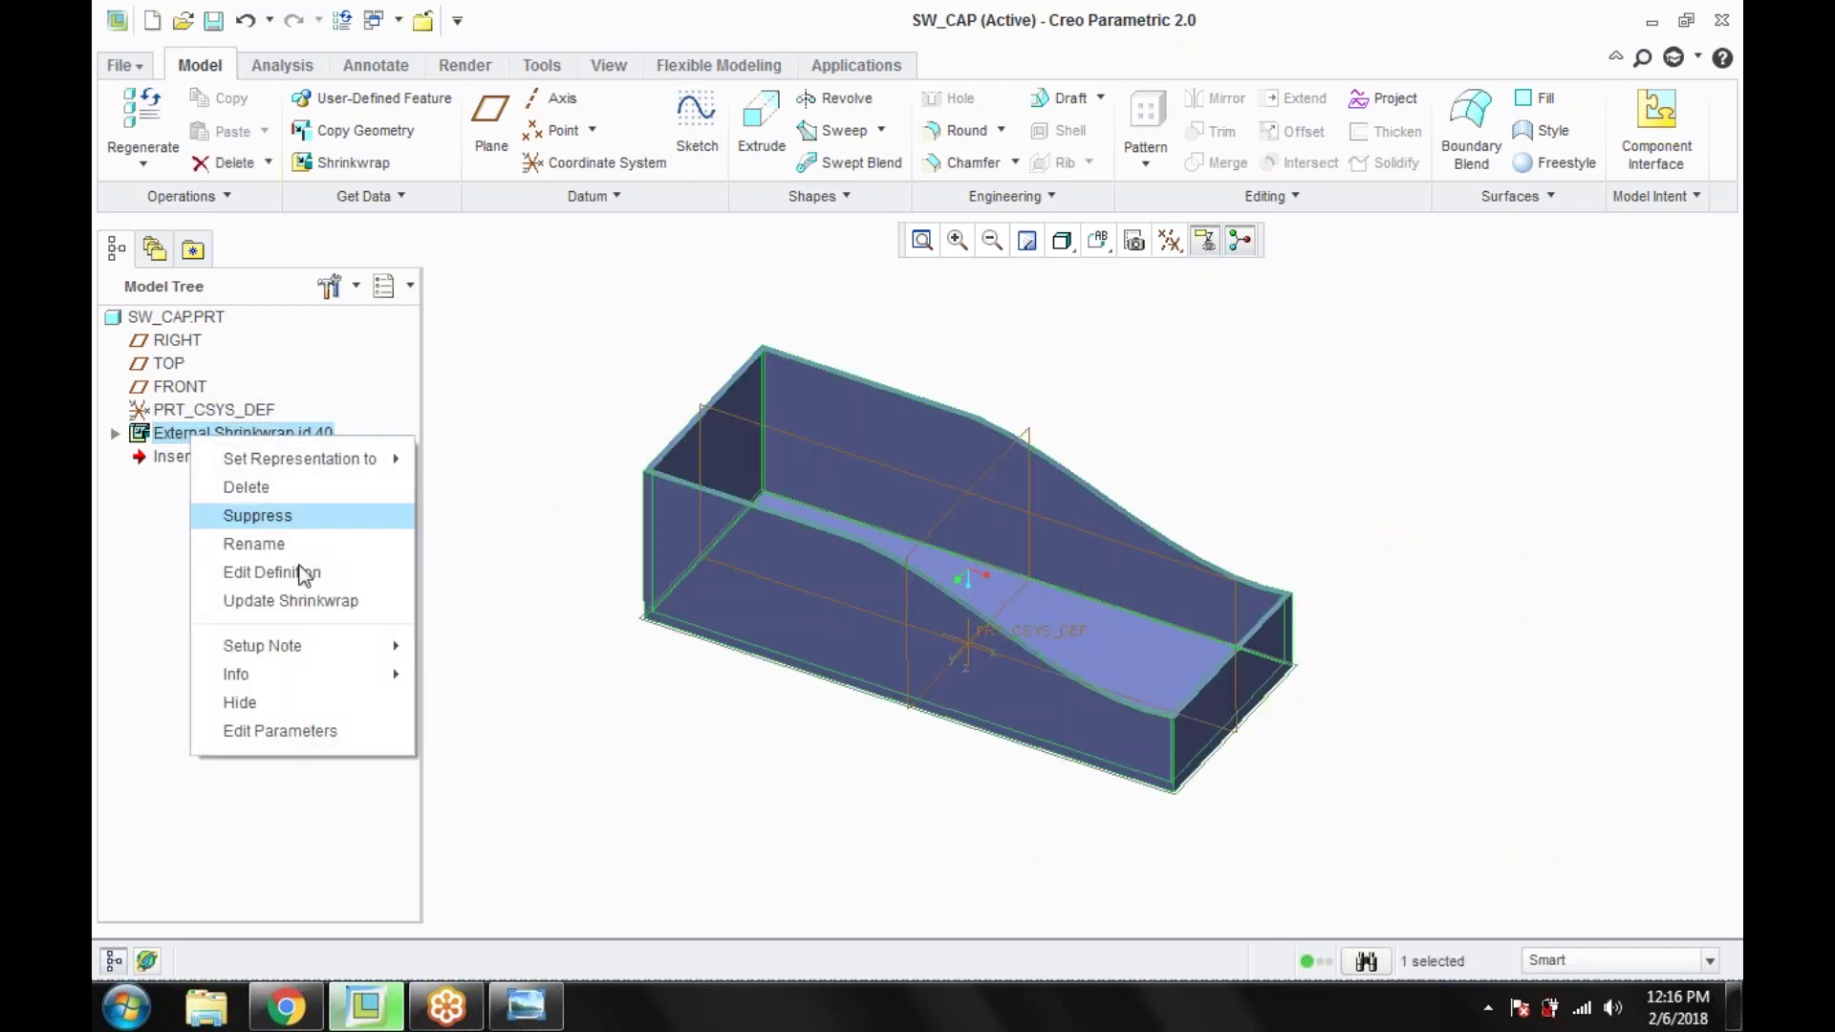
click(273, 573)
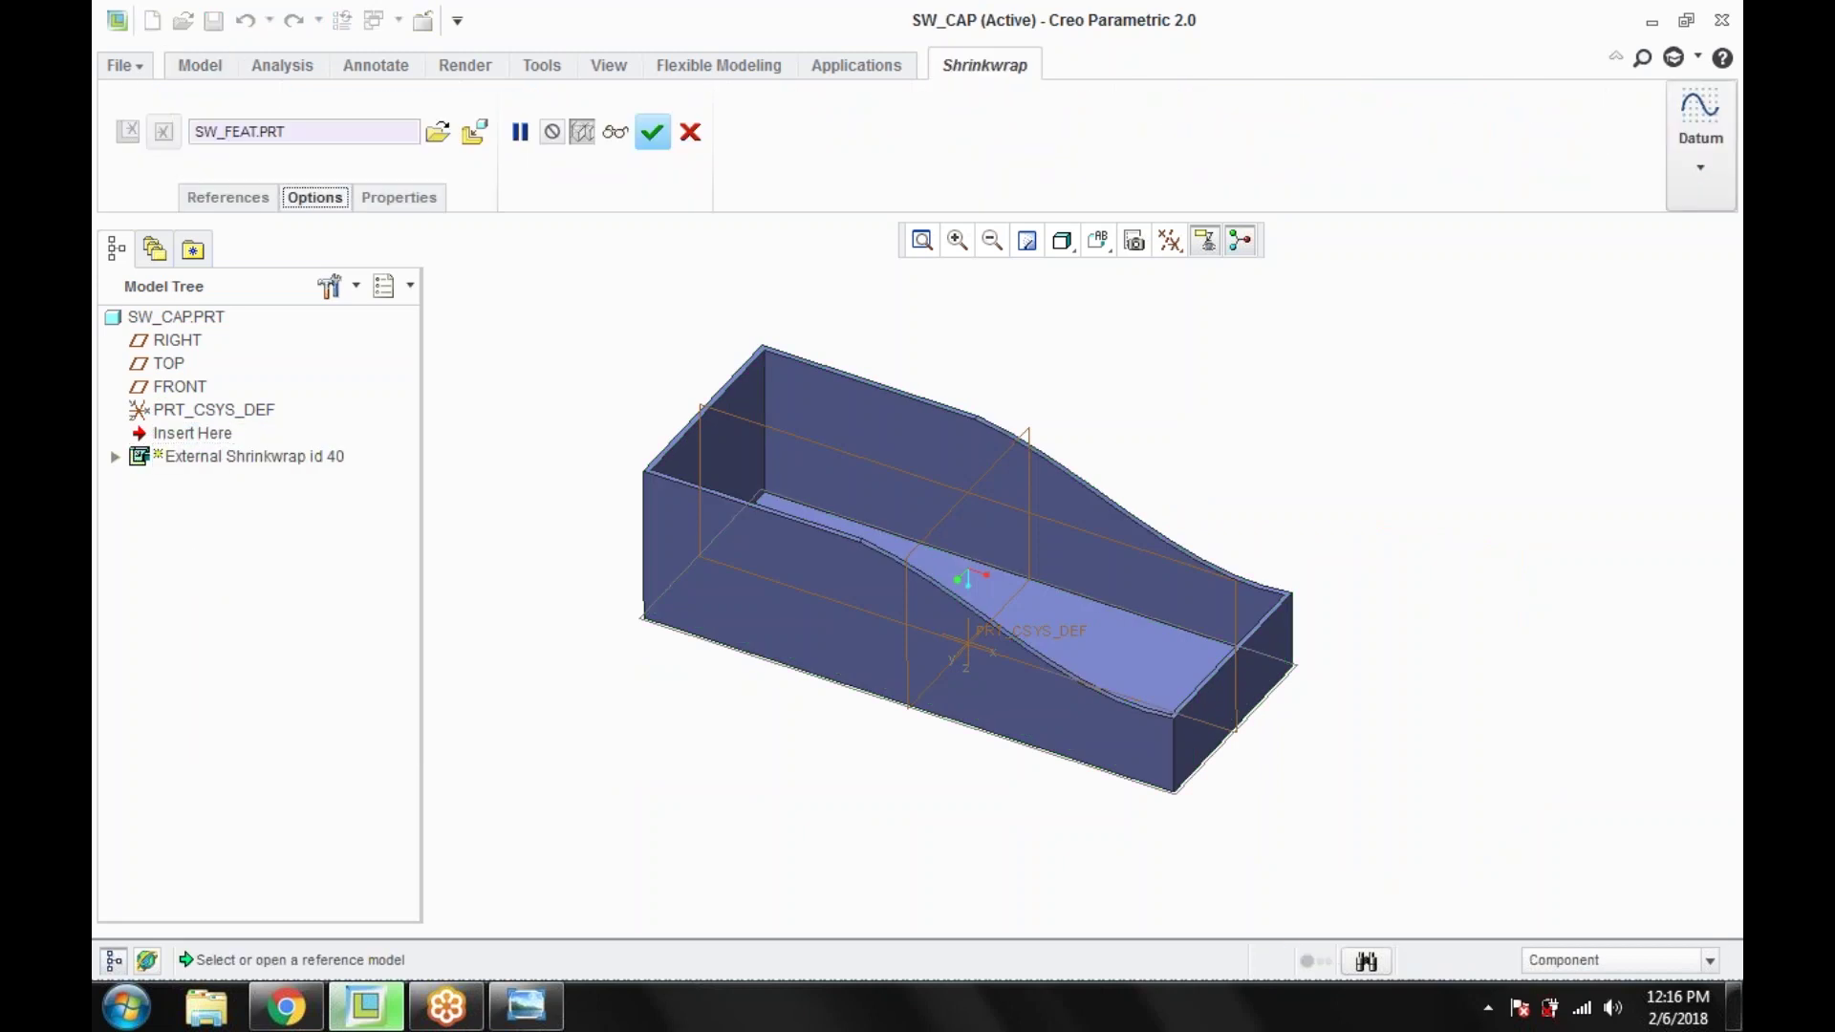
click(308, 195)
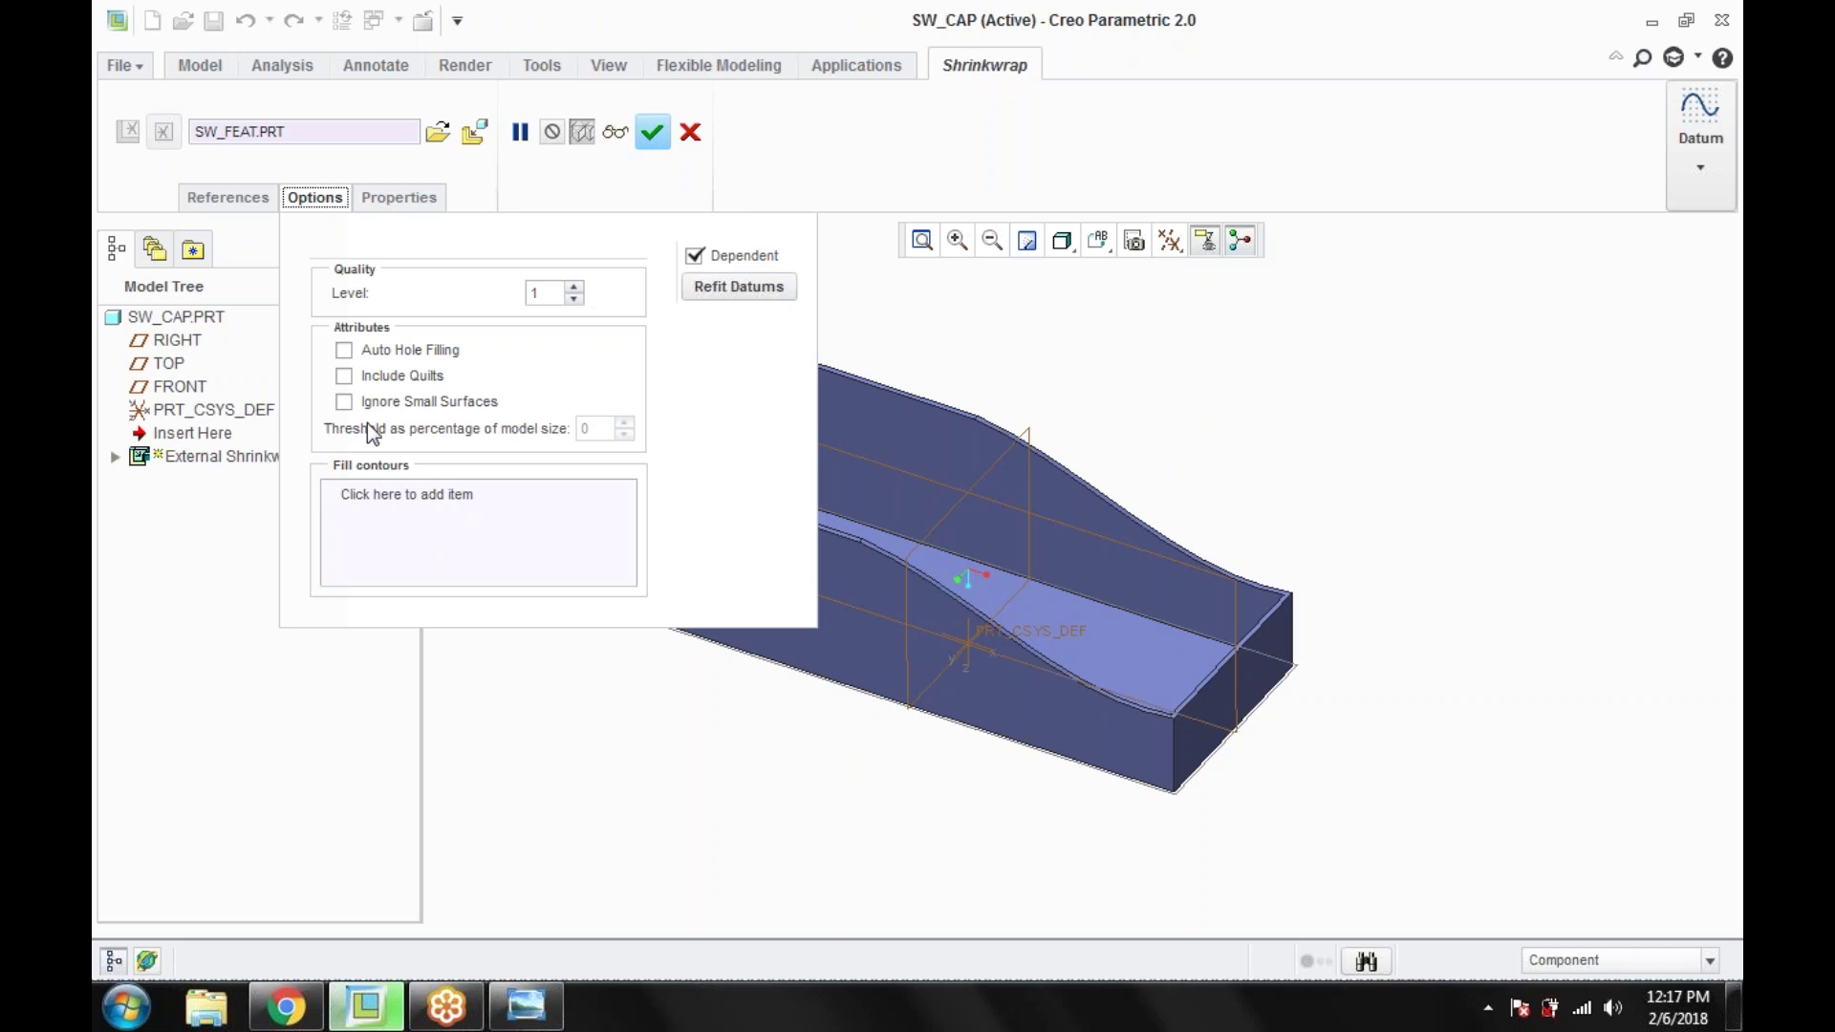
click(653, 133)
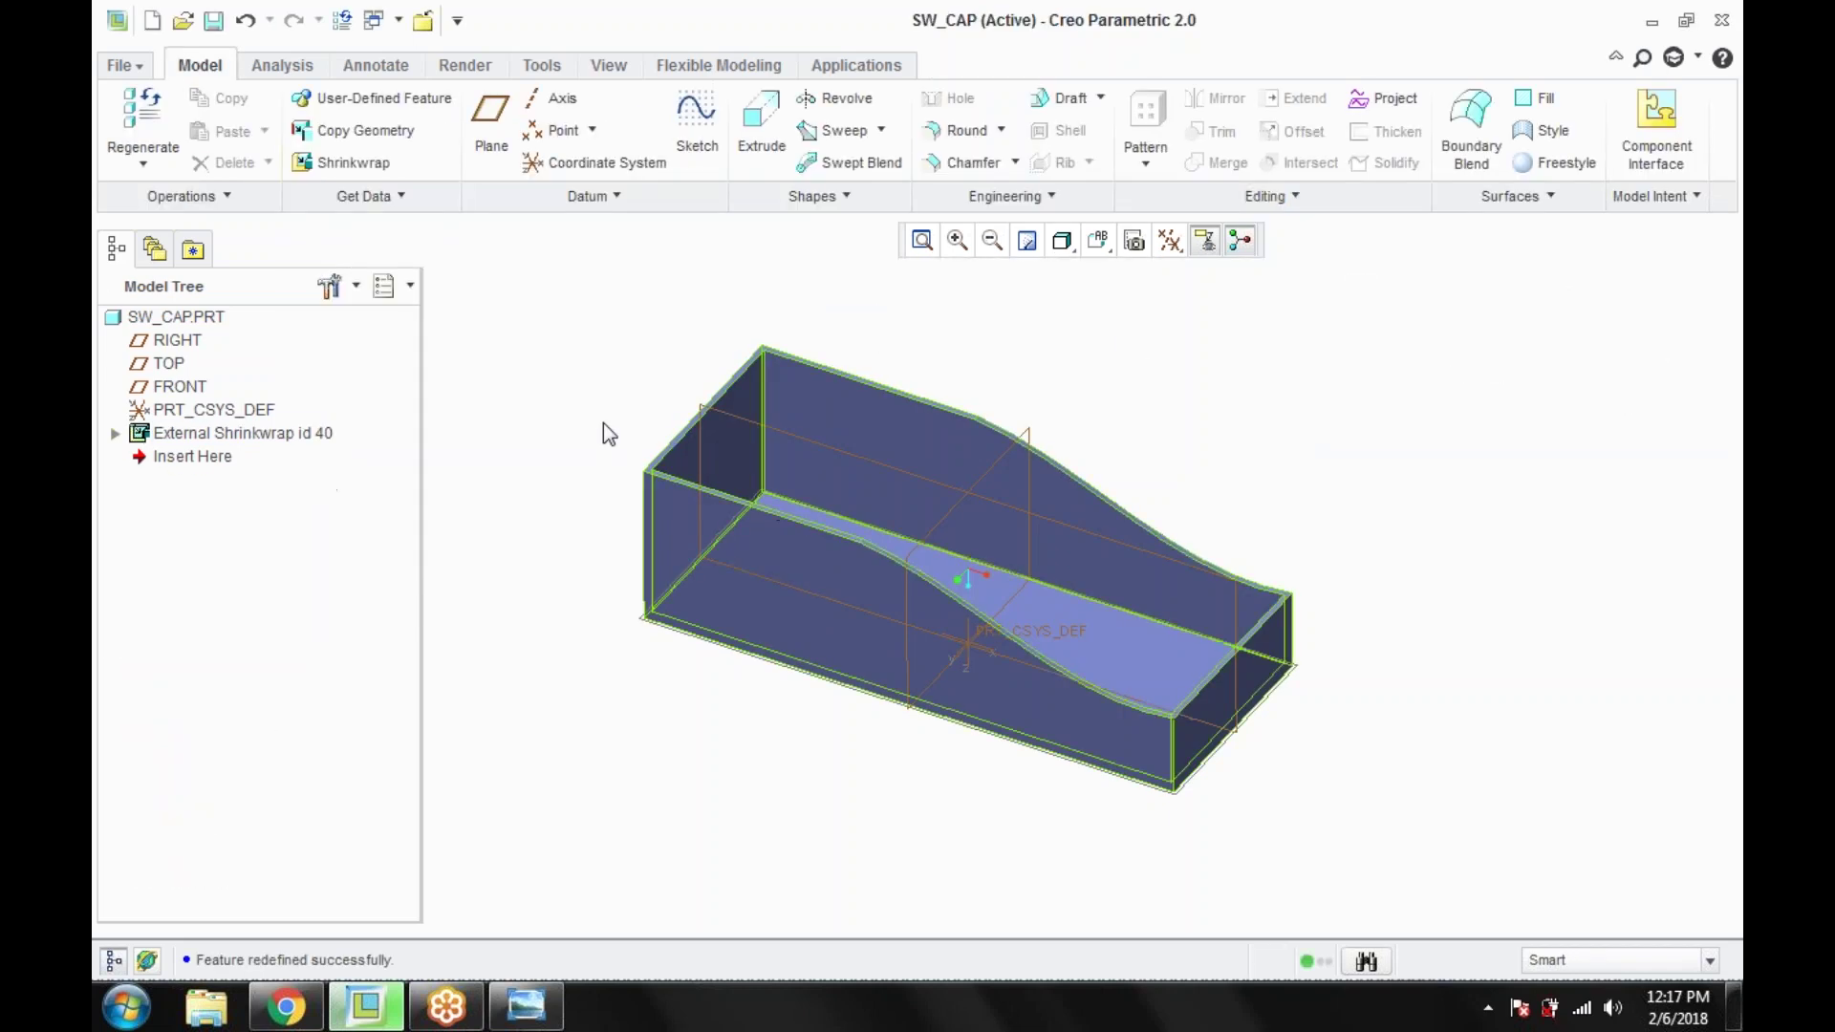
Step: Open sw_feat.prt in its own window
key(ctrl+o)
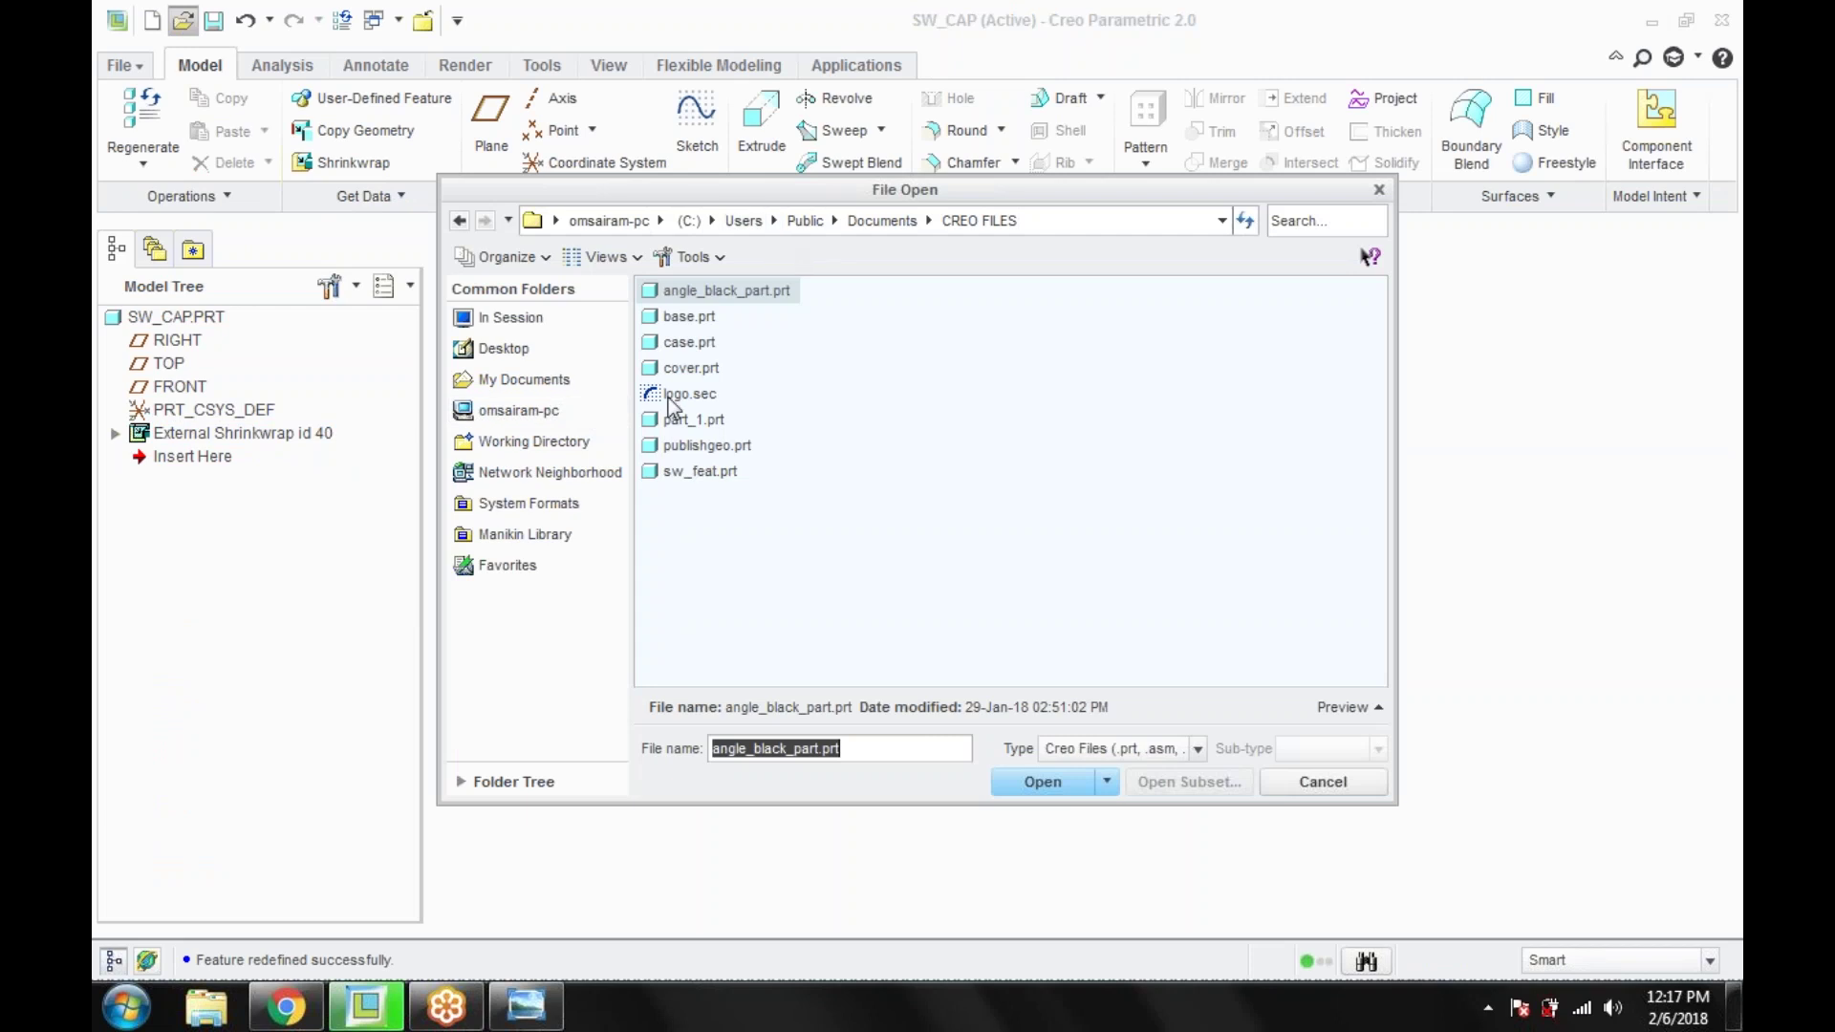
click(695, 471)
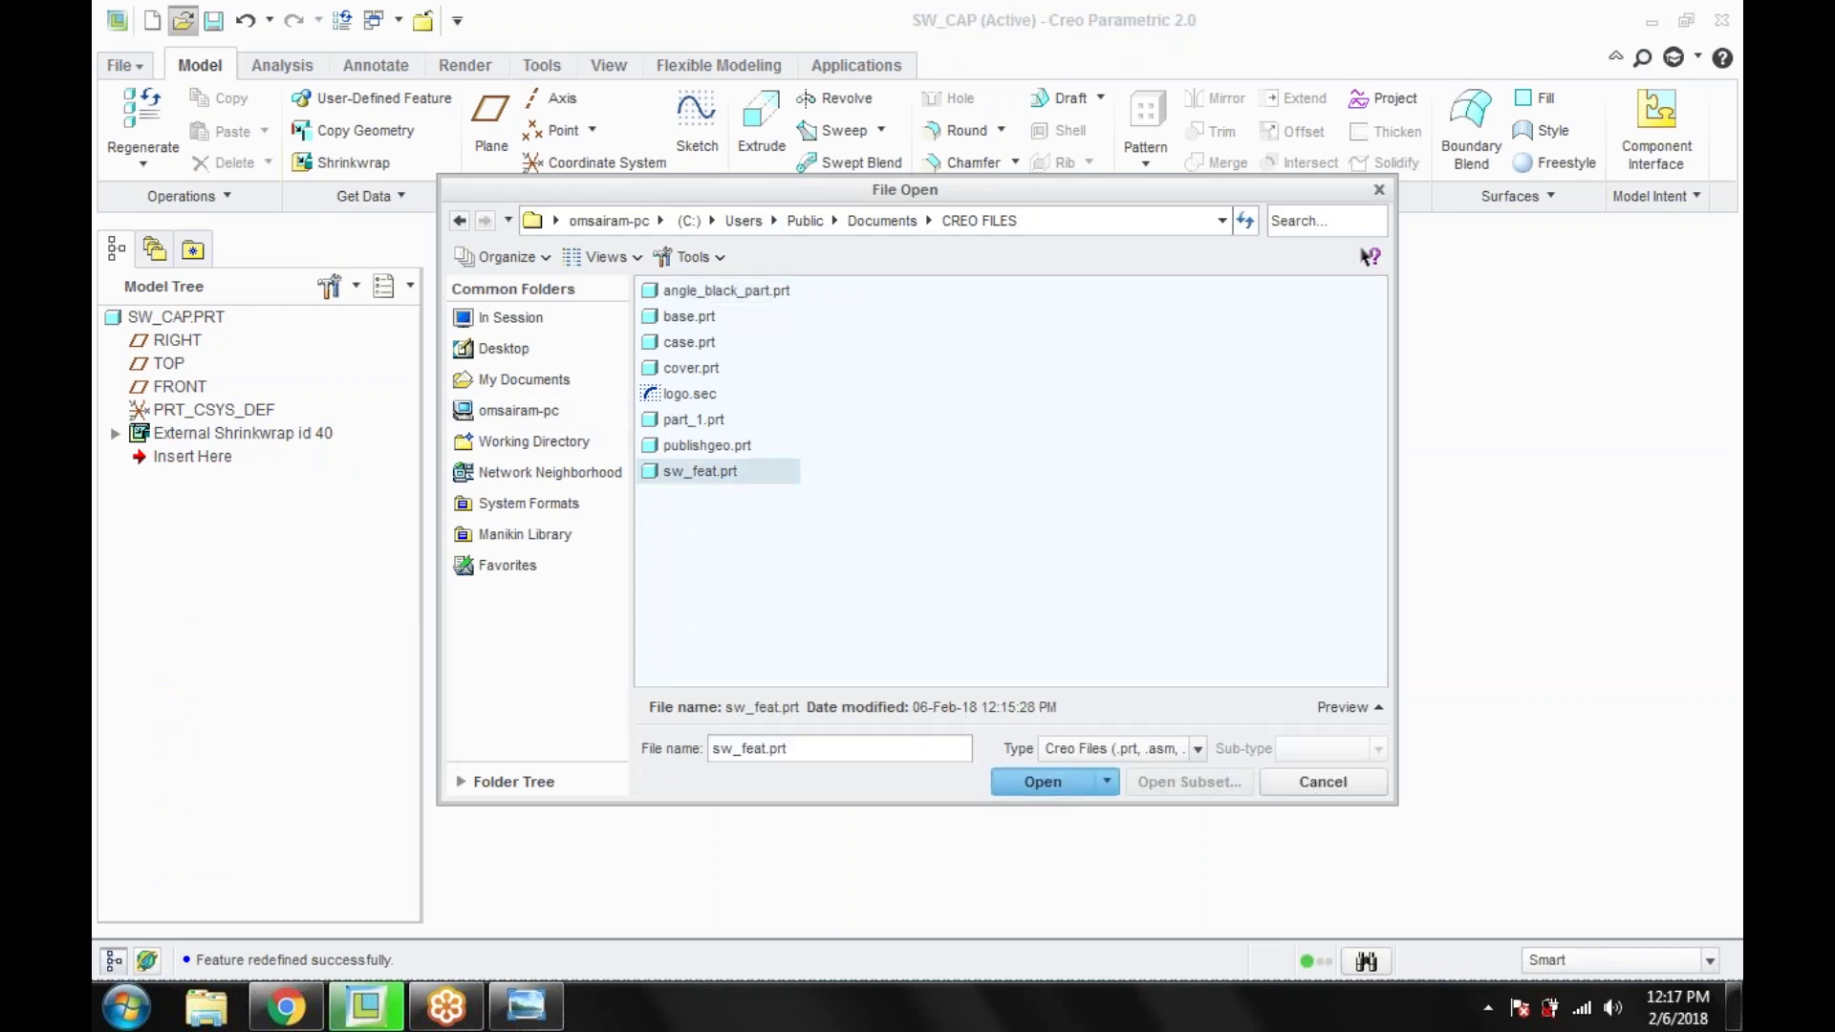
click(998, 782)
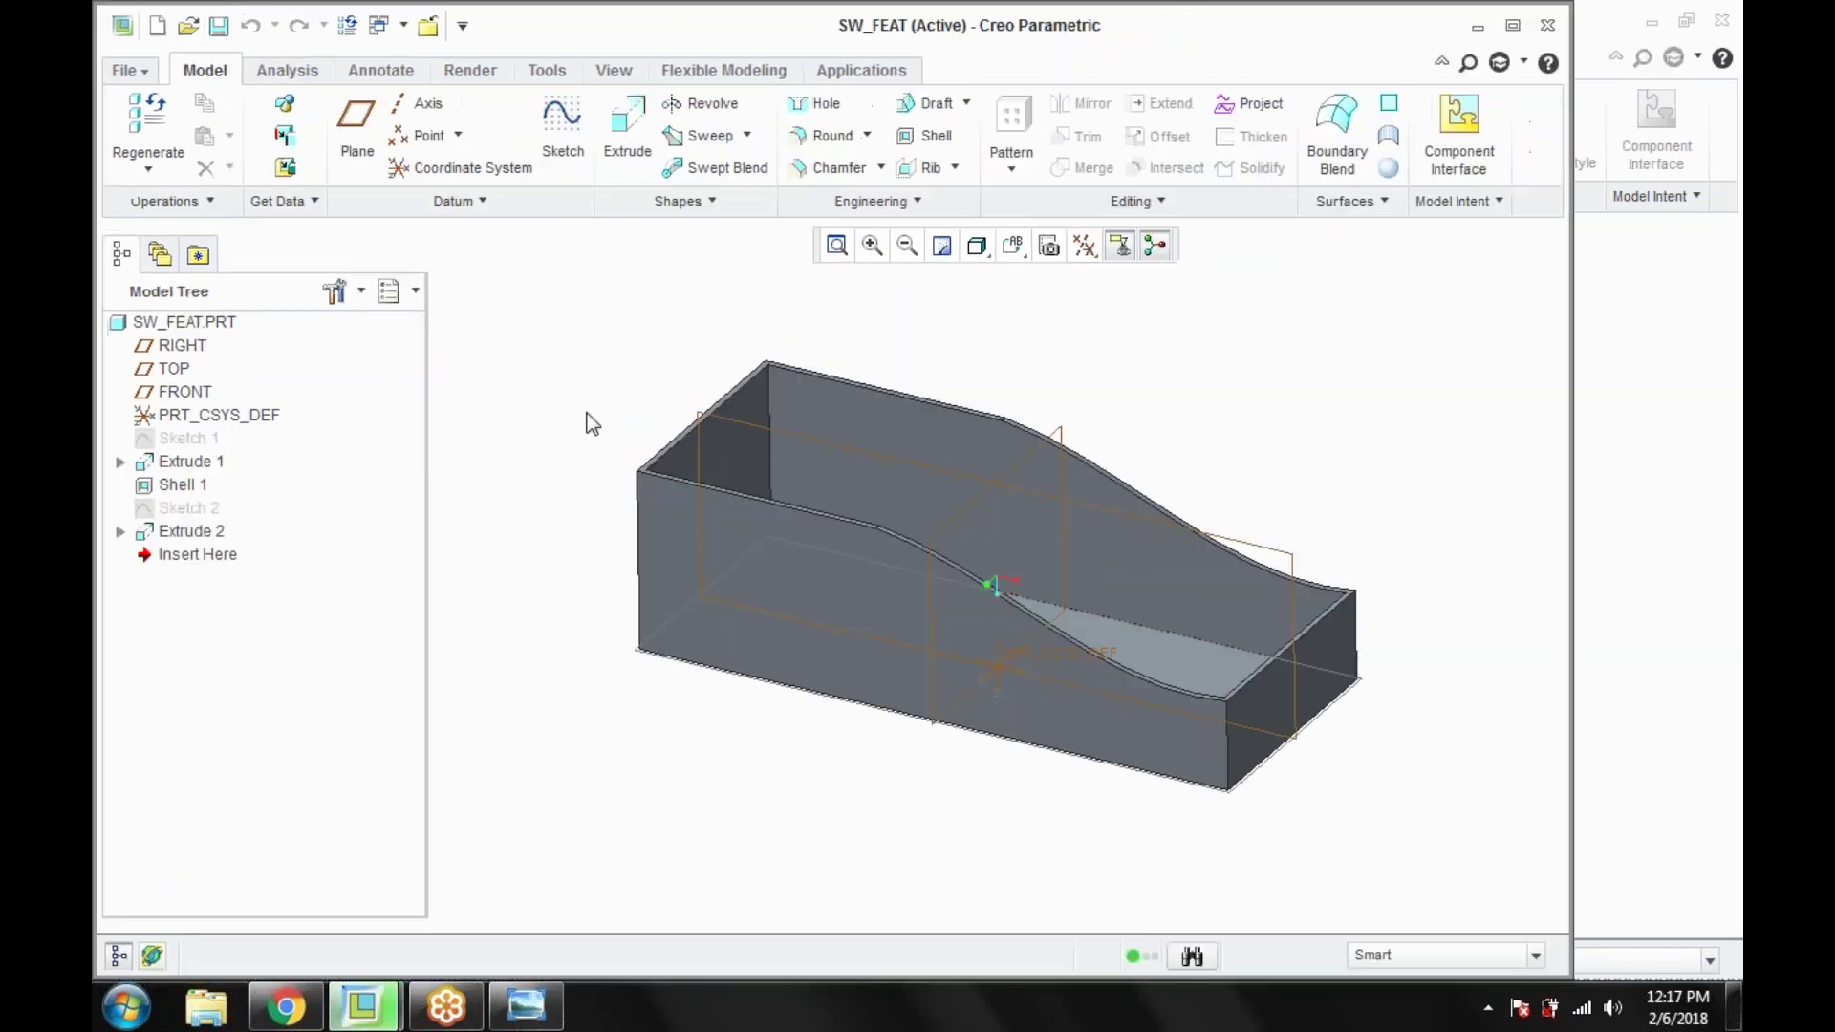
Step: Redefine Shell 1 with a wall thickness of 10
middle_drag(614, 401, 564, 420)
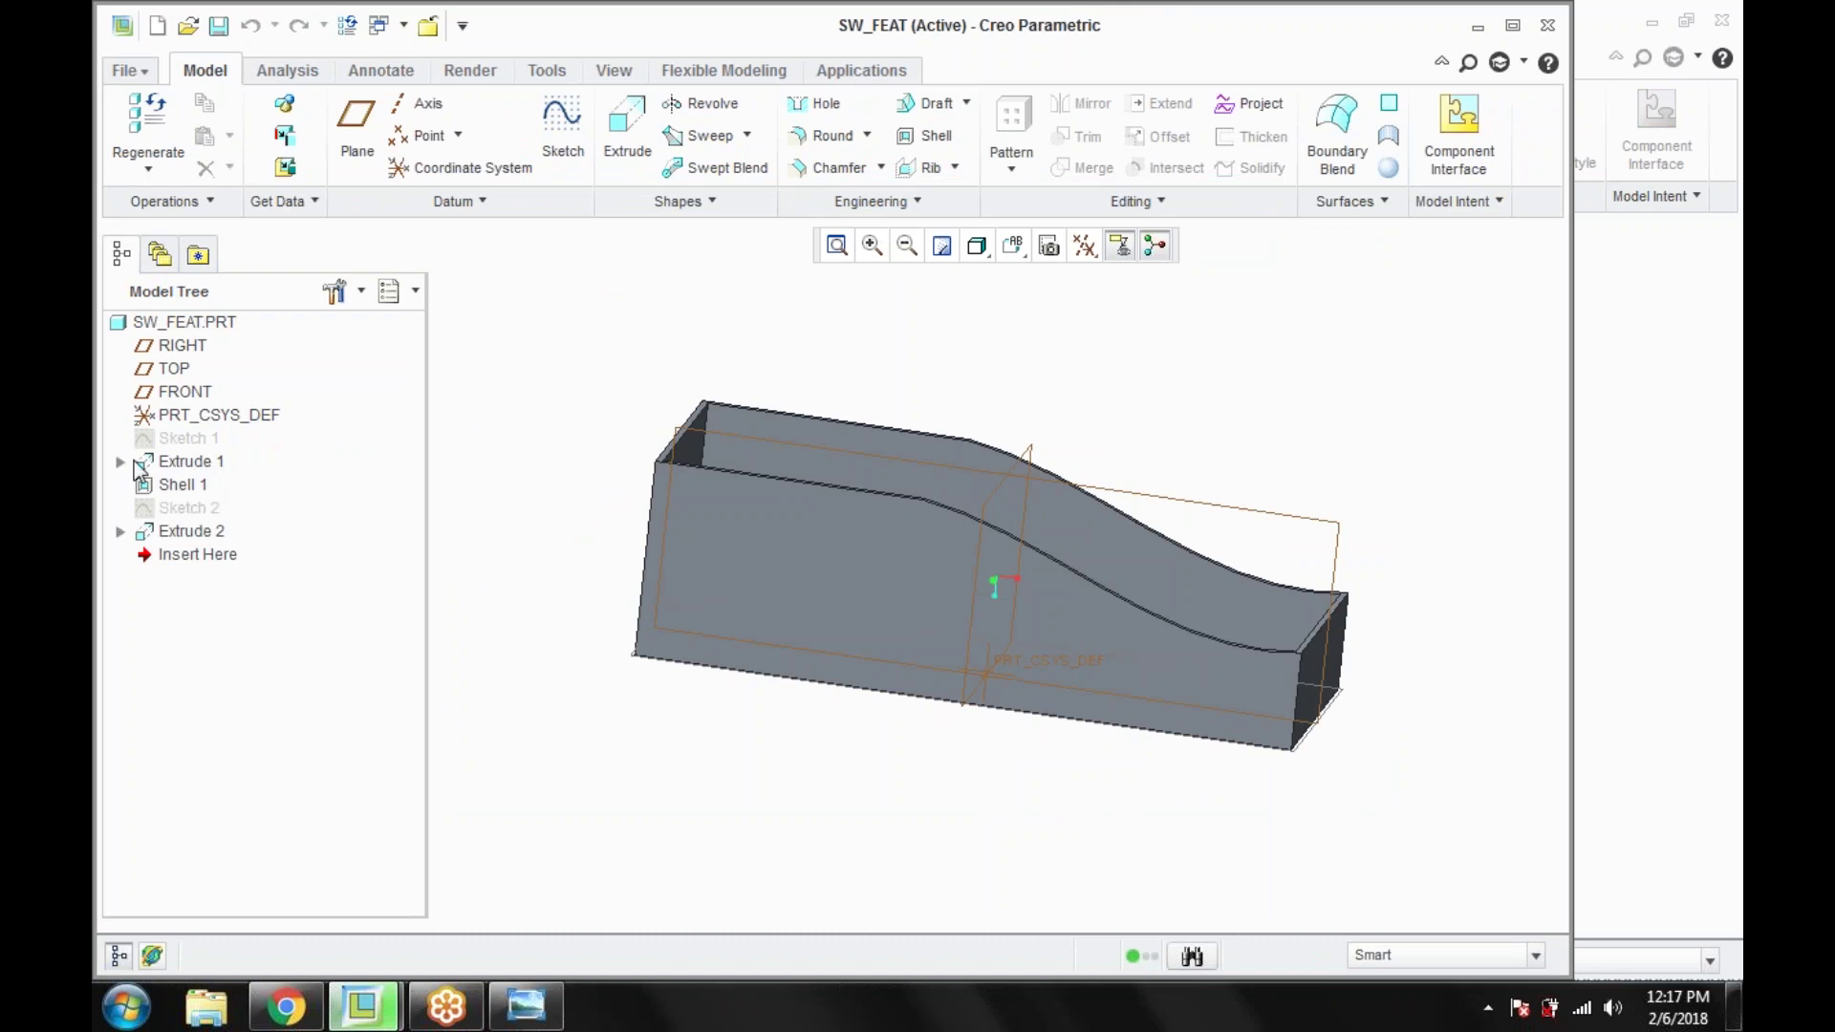
click(174, 486)
right_click(180, 486)
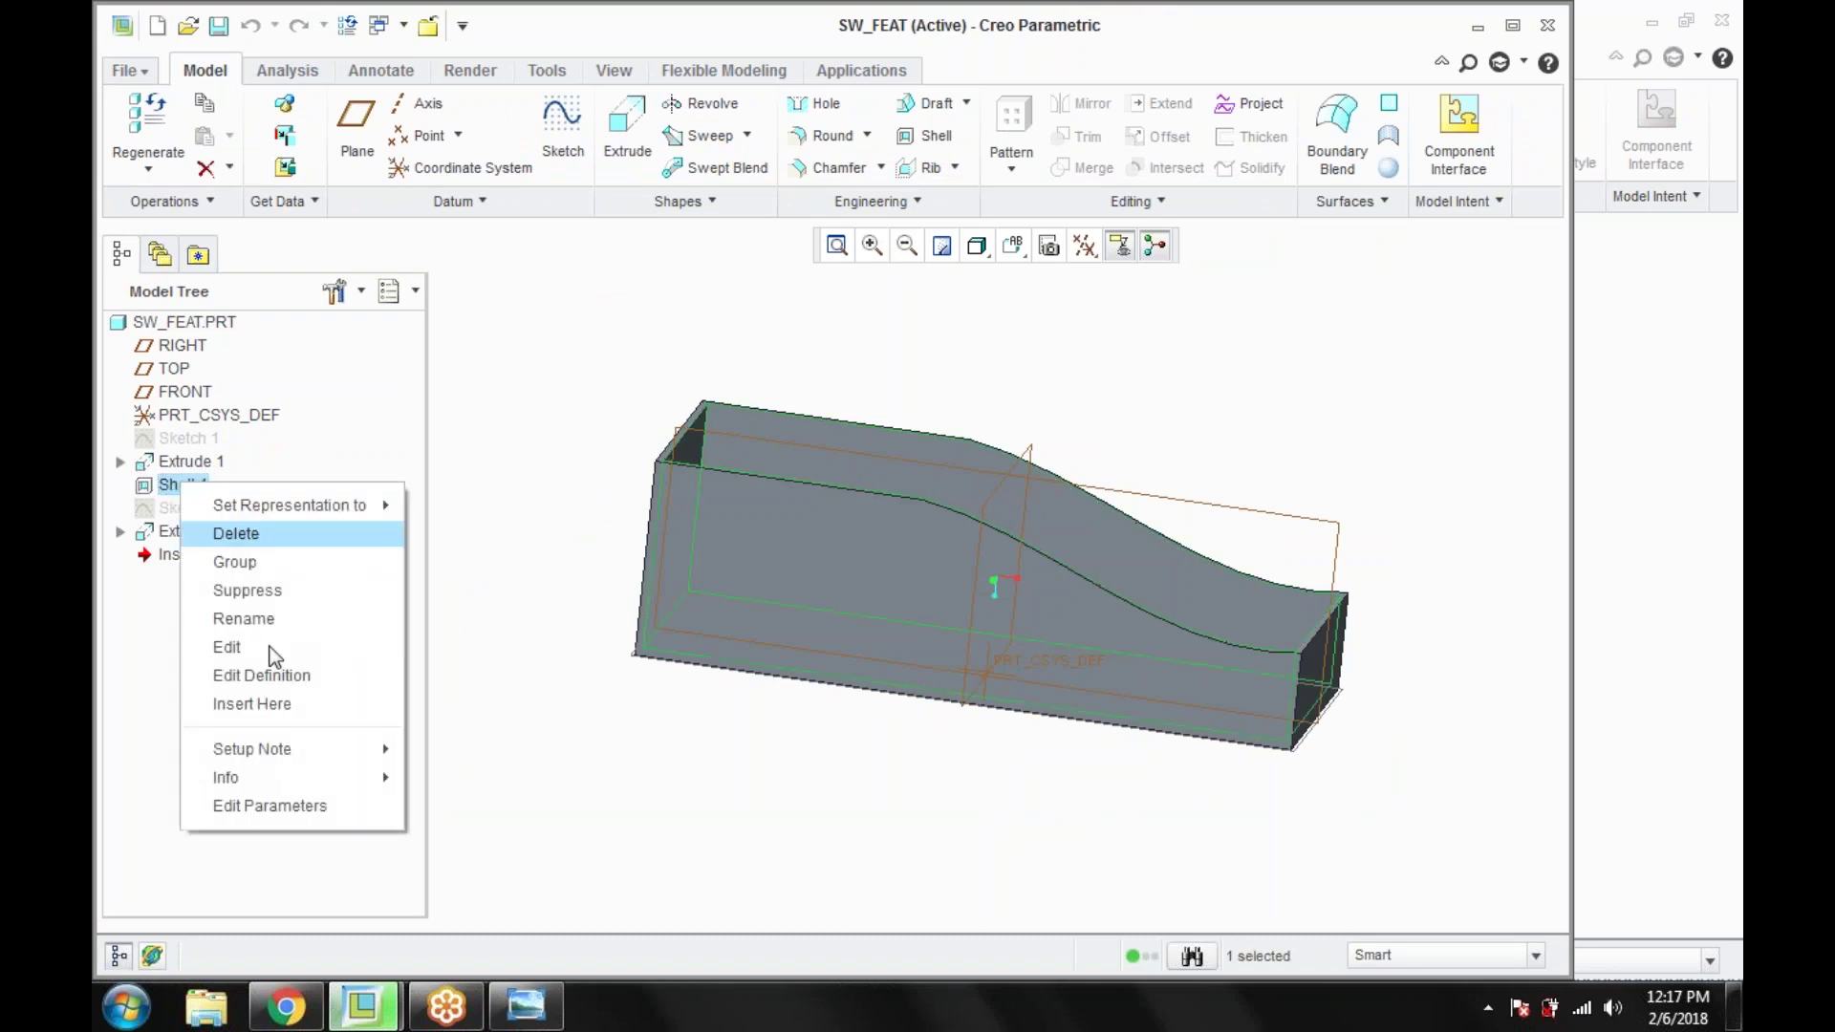
click(278, 680)
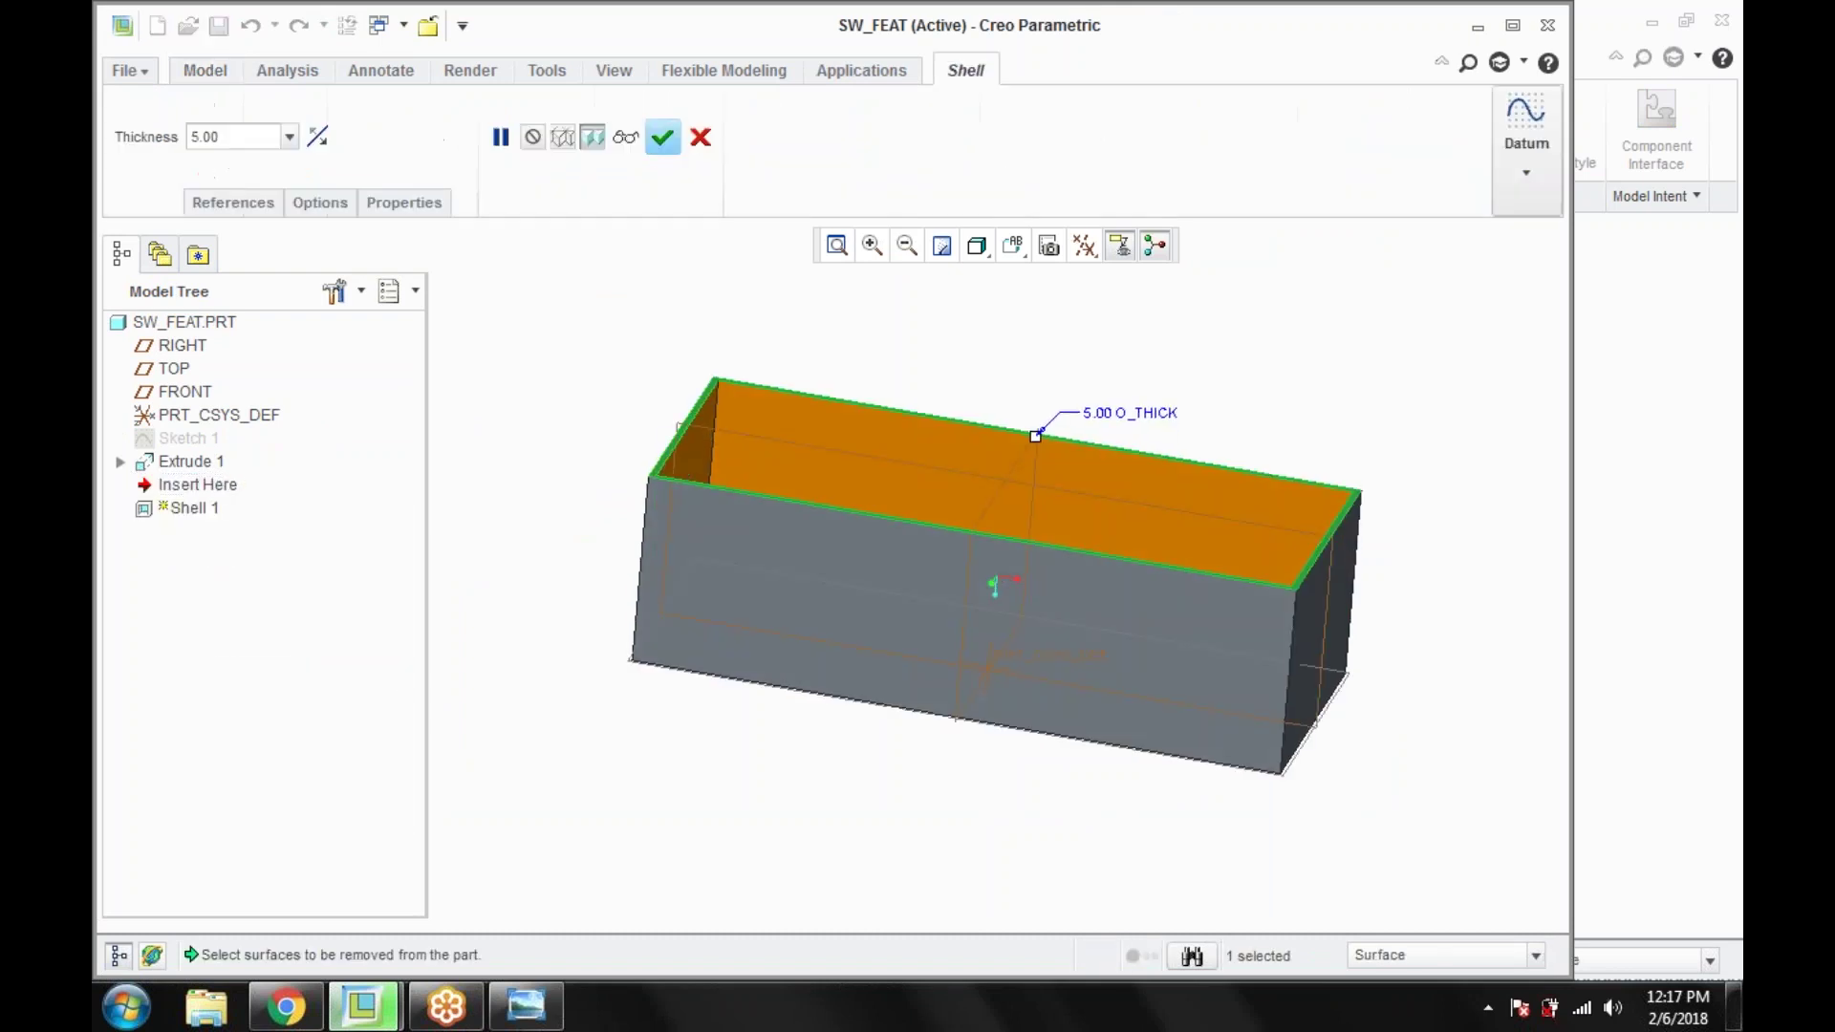
double_click(1099, 412)
text(10)
key(Return)
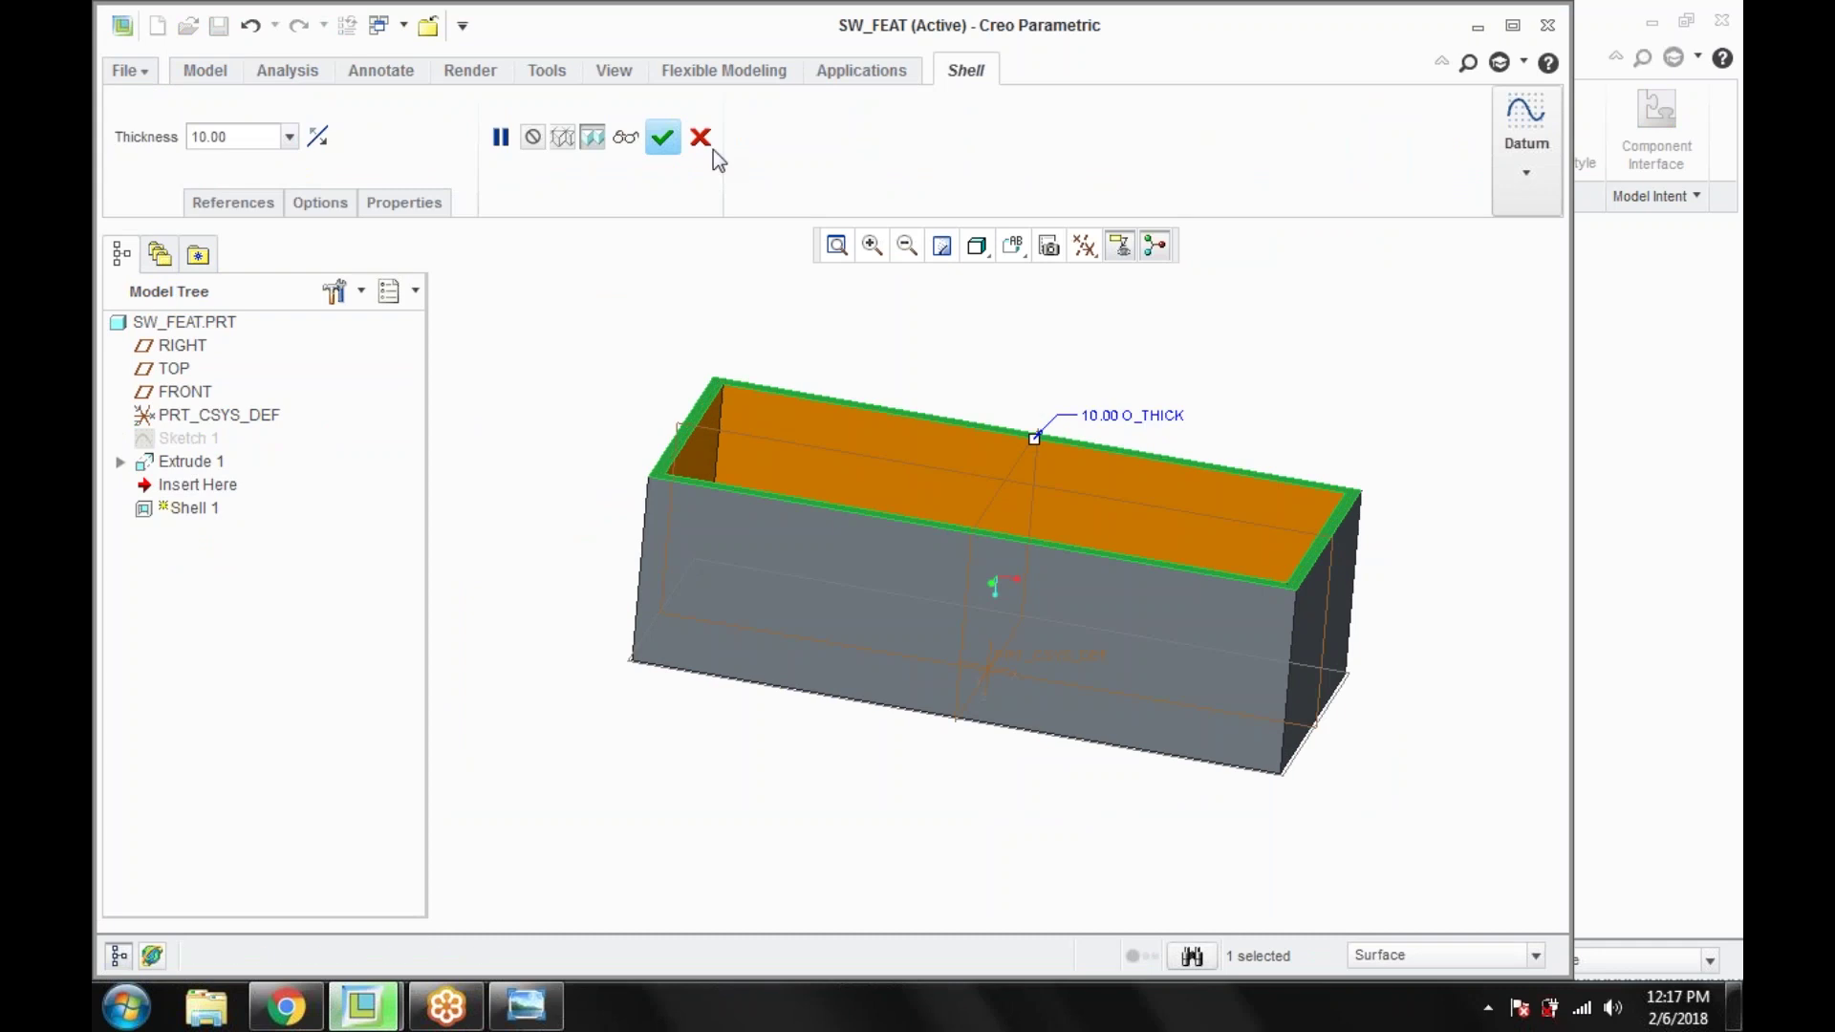
click(662, 137)
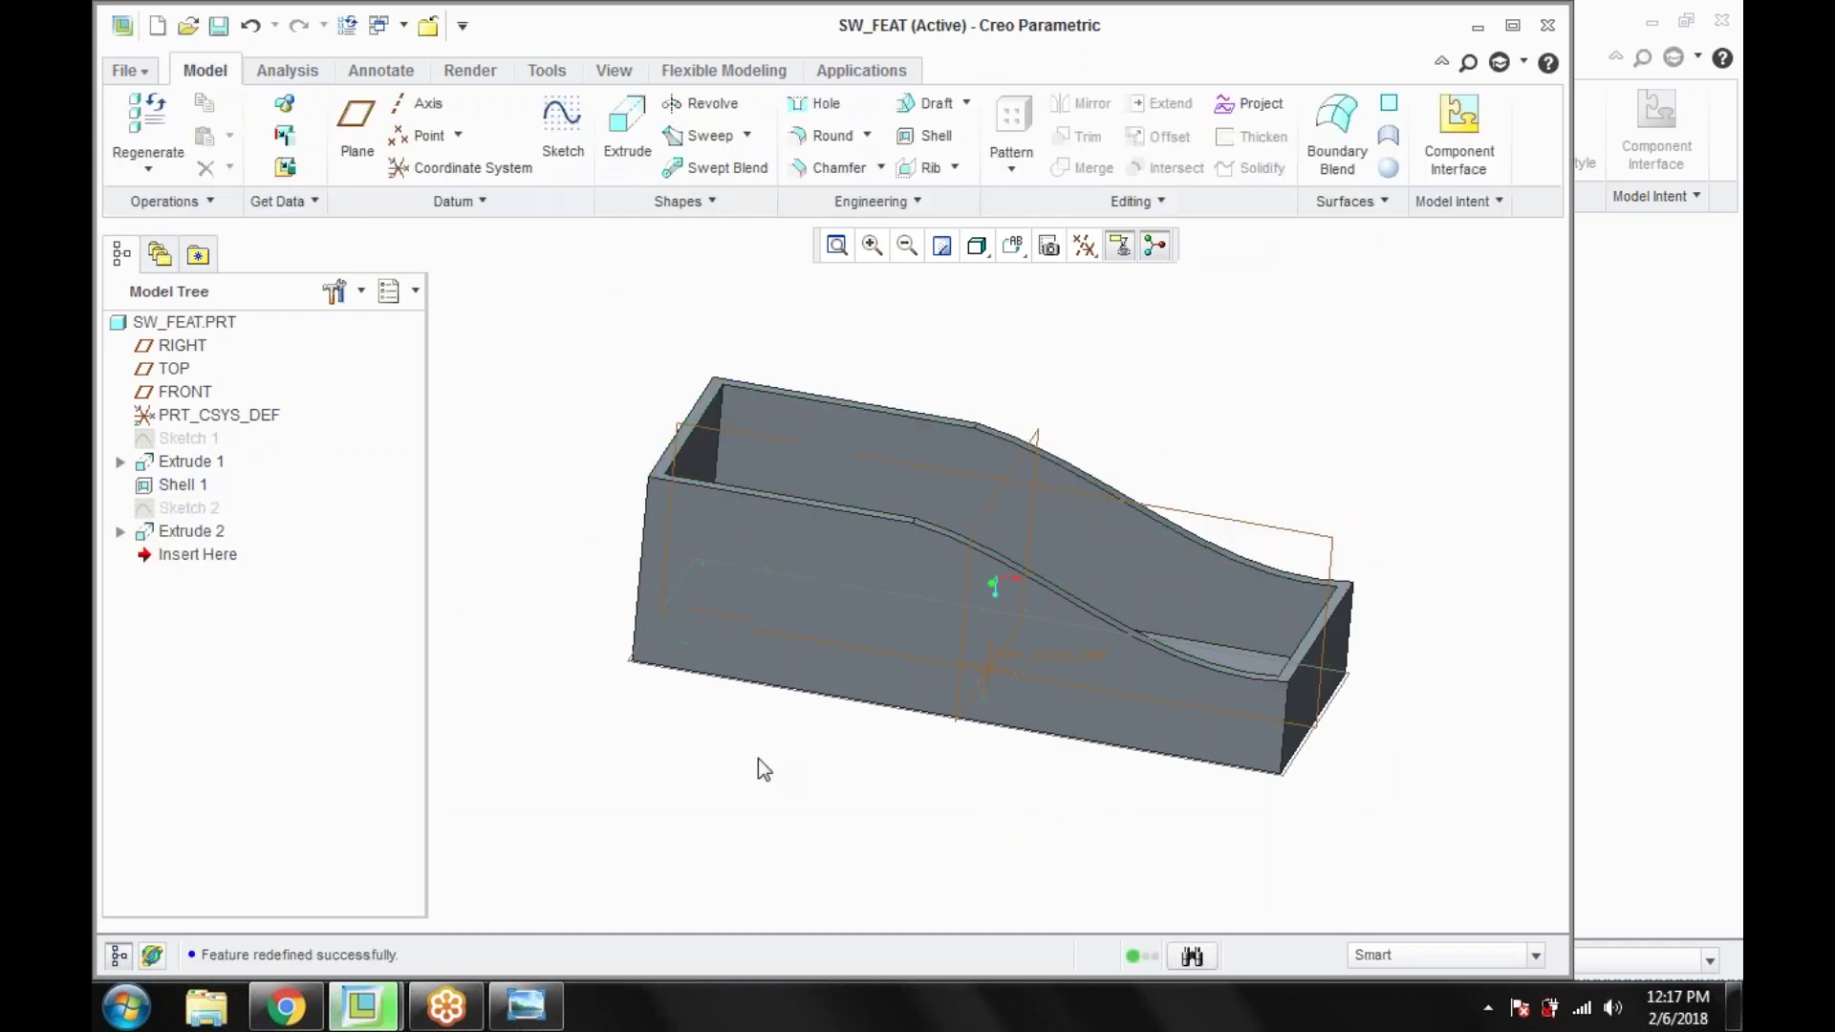
Step: In Extrude 1's Sketch 1, change the 150 dimension to 200, reset the view, and start saving
middle_drag(759, 758, 860, 669)
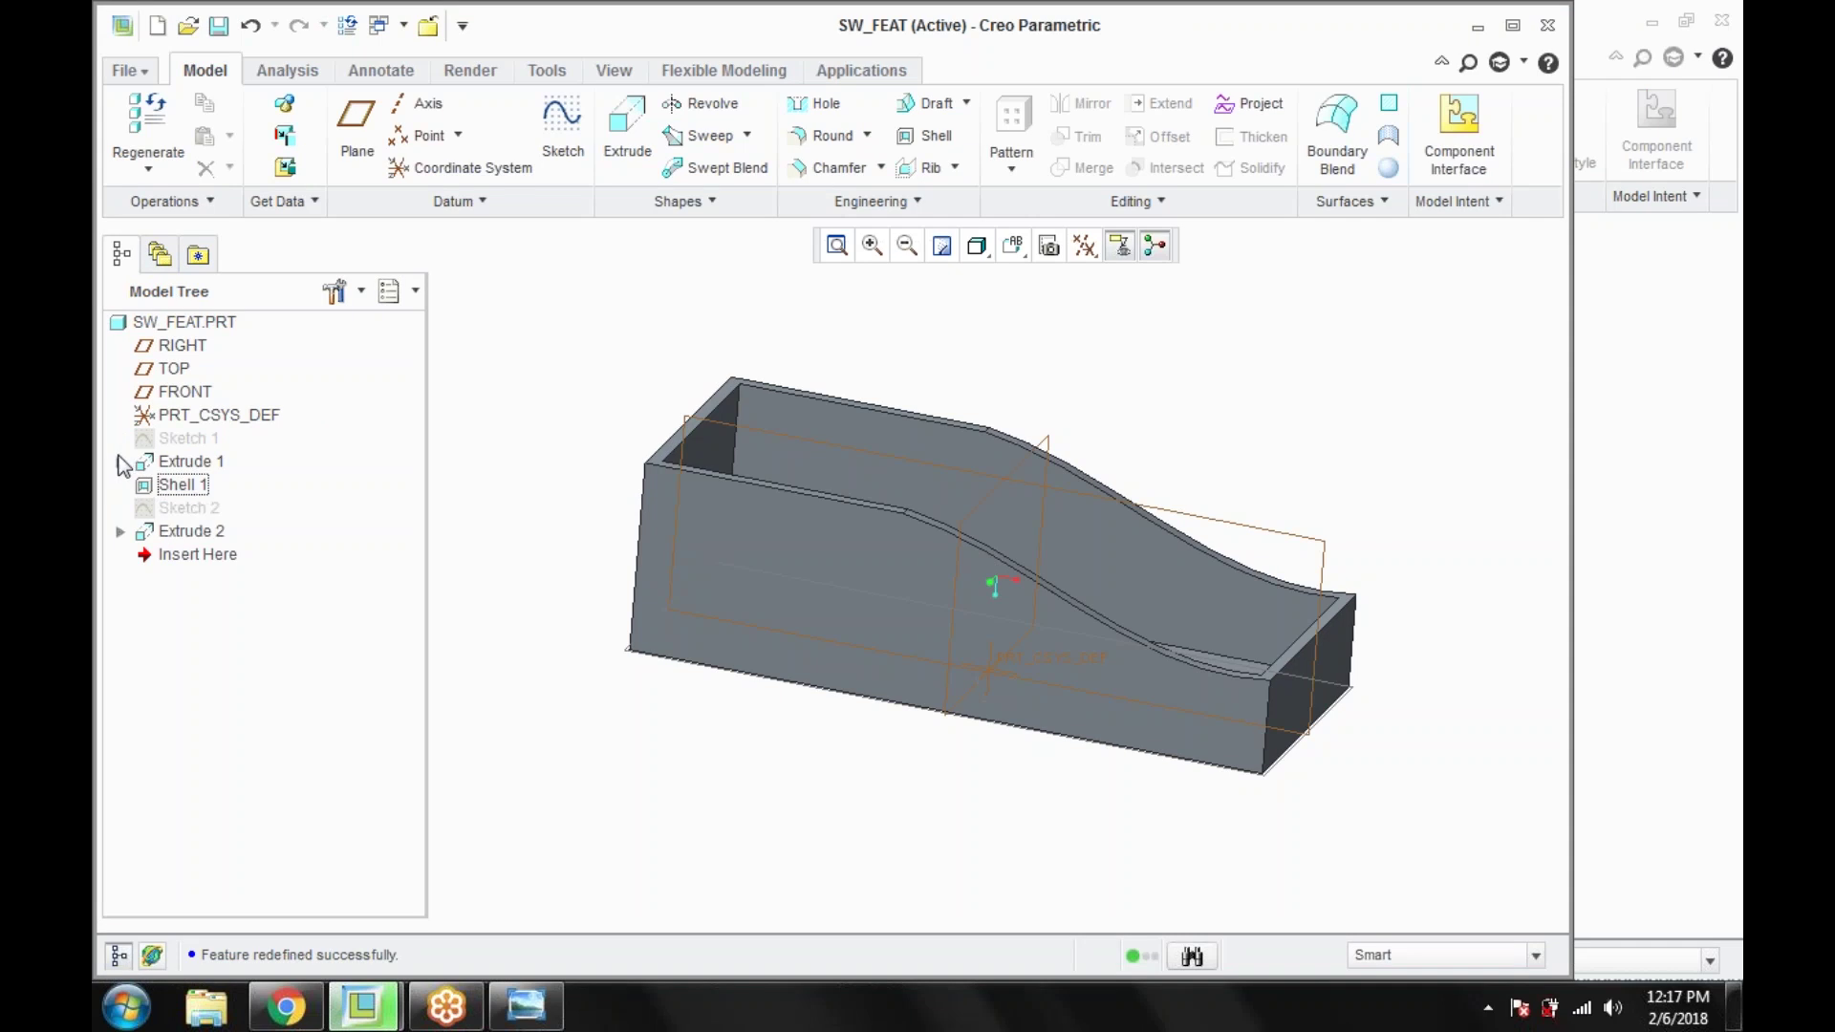
click(119, 462)
click(218, 490)
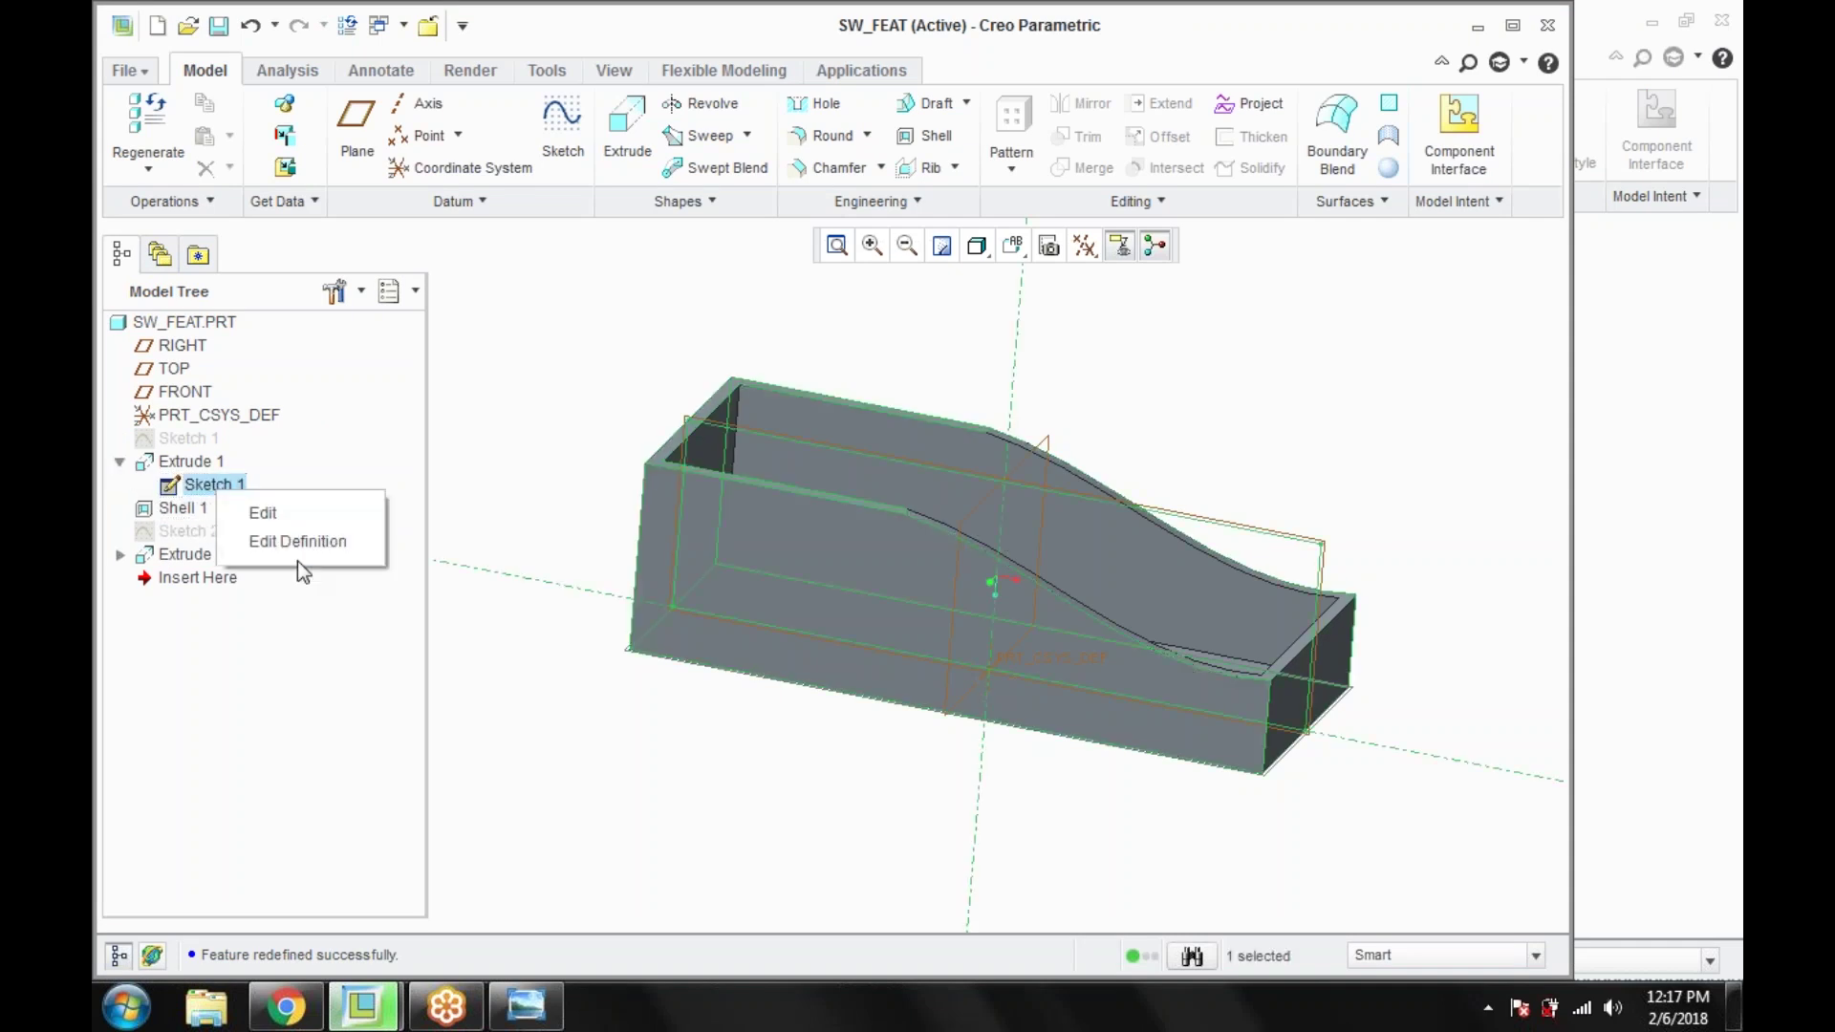
click(287, 536)
double_click(1285, 654)
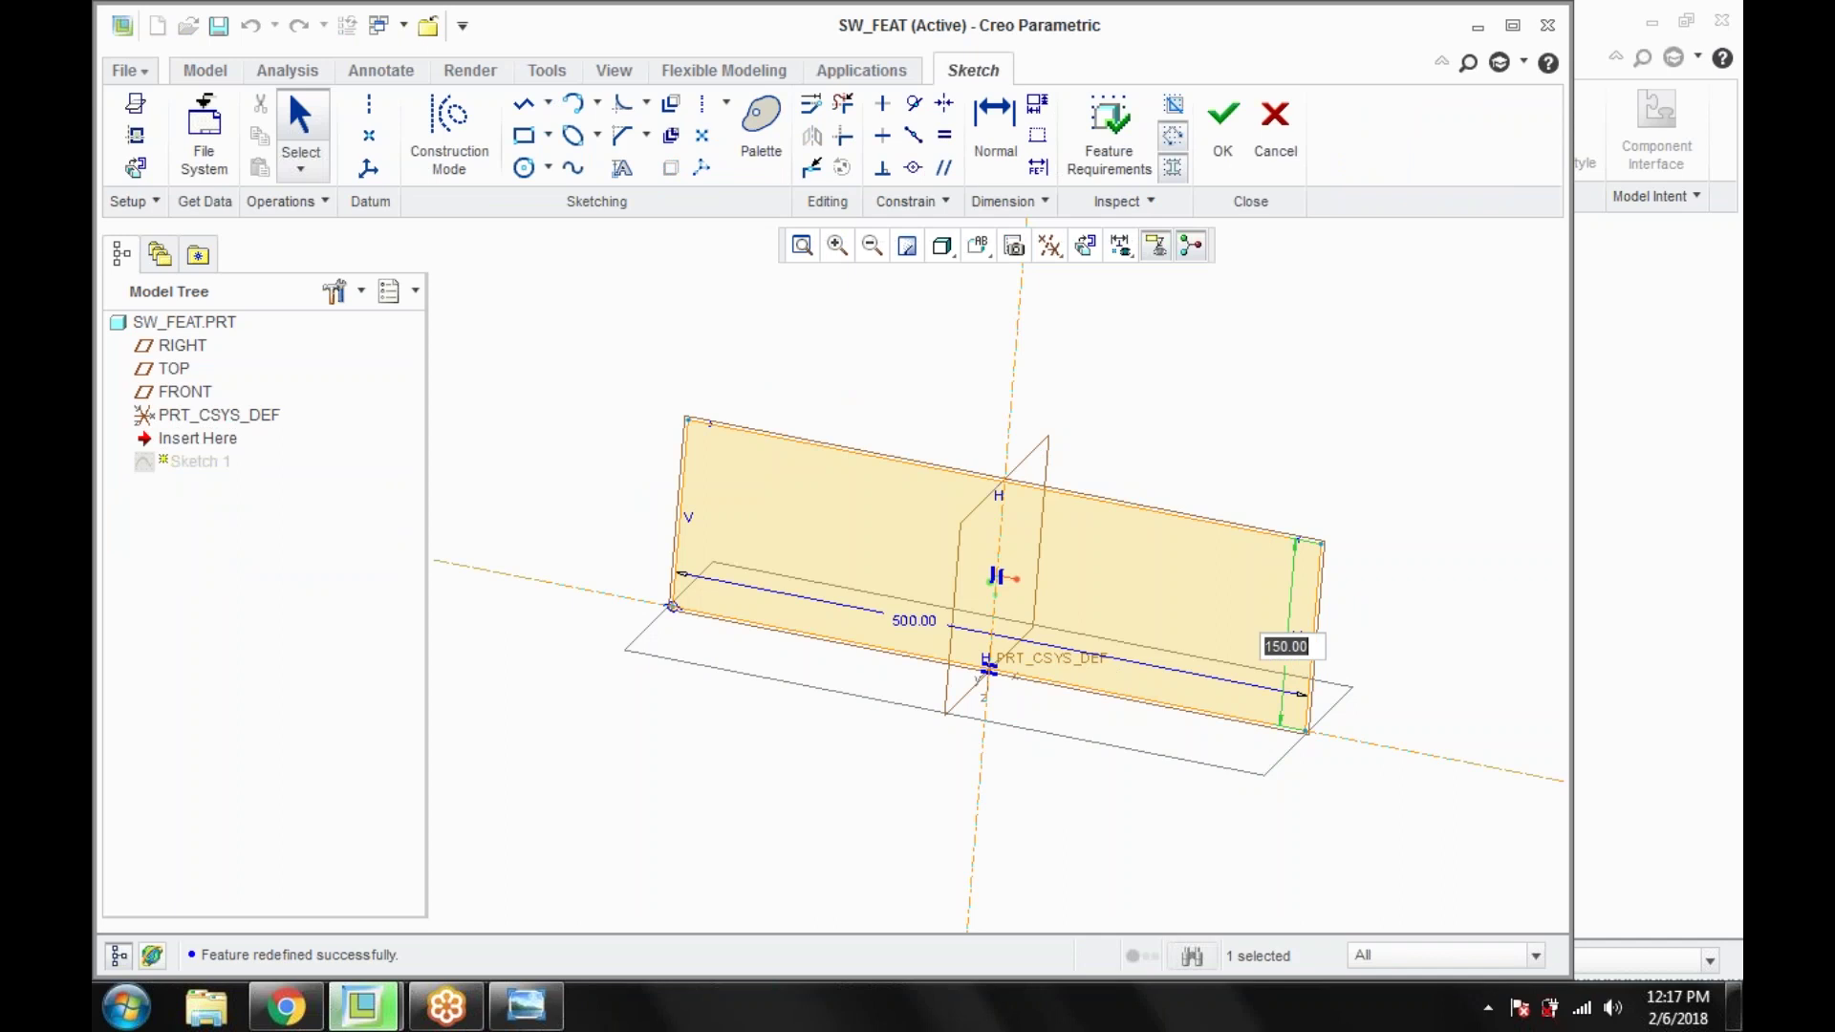
text(200)
key(Return)
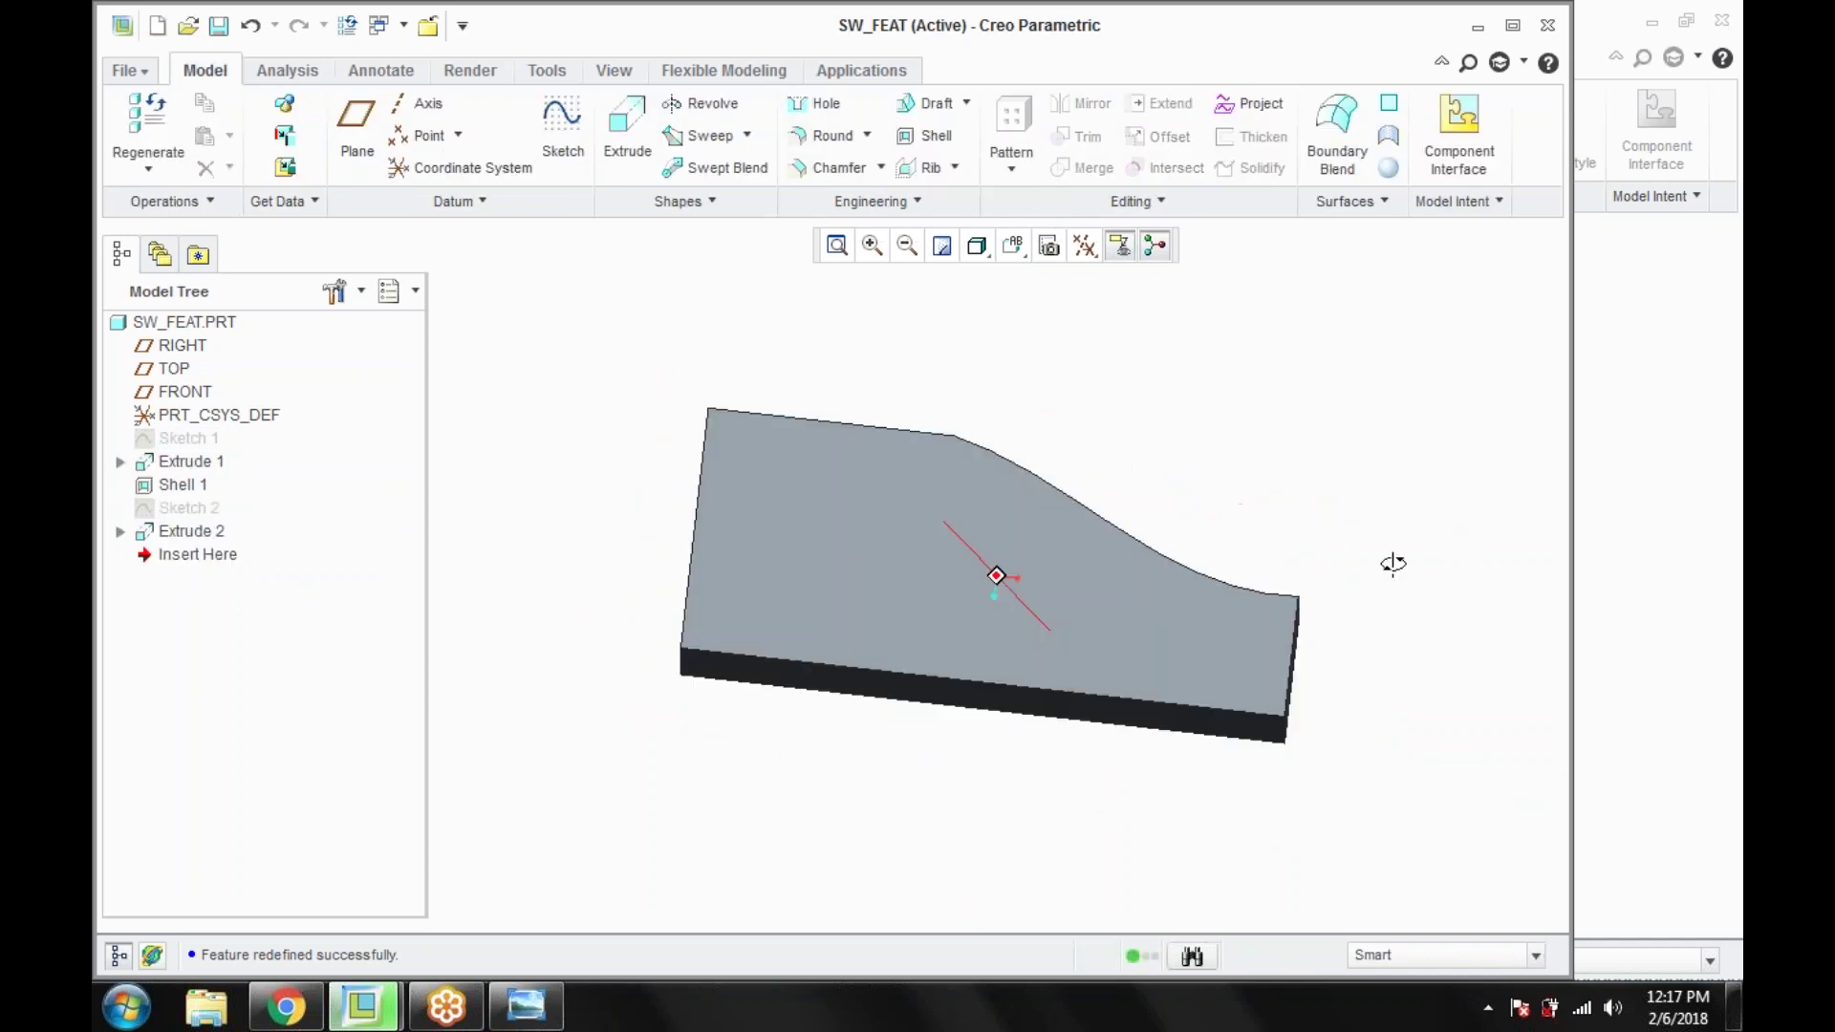
key(ctrl+d)
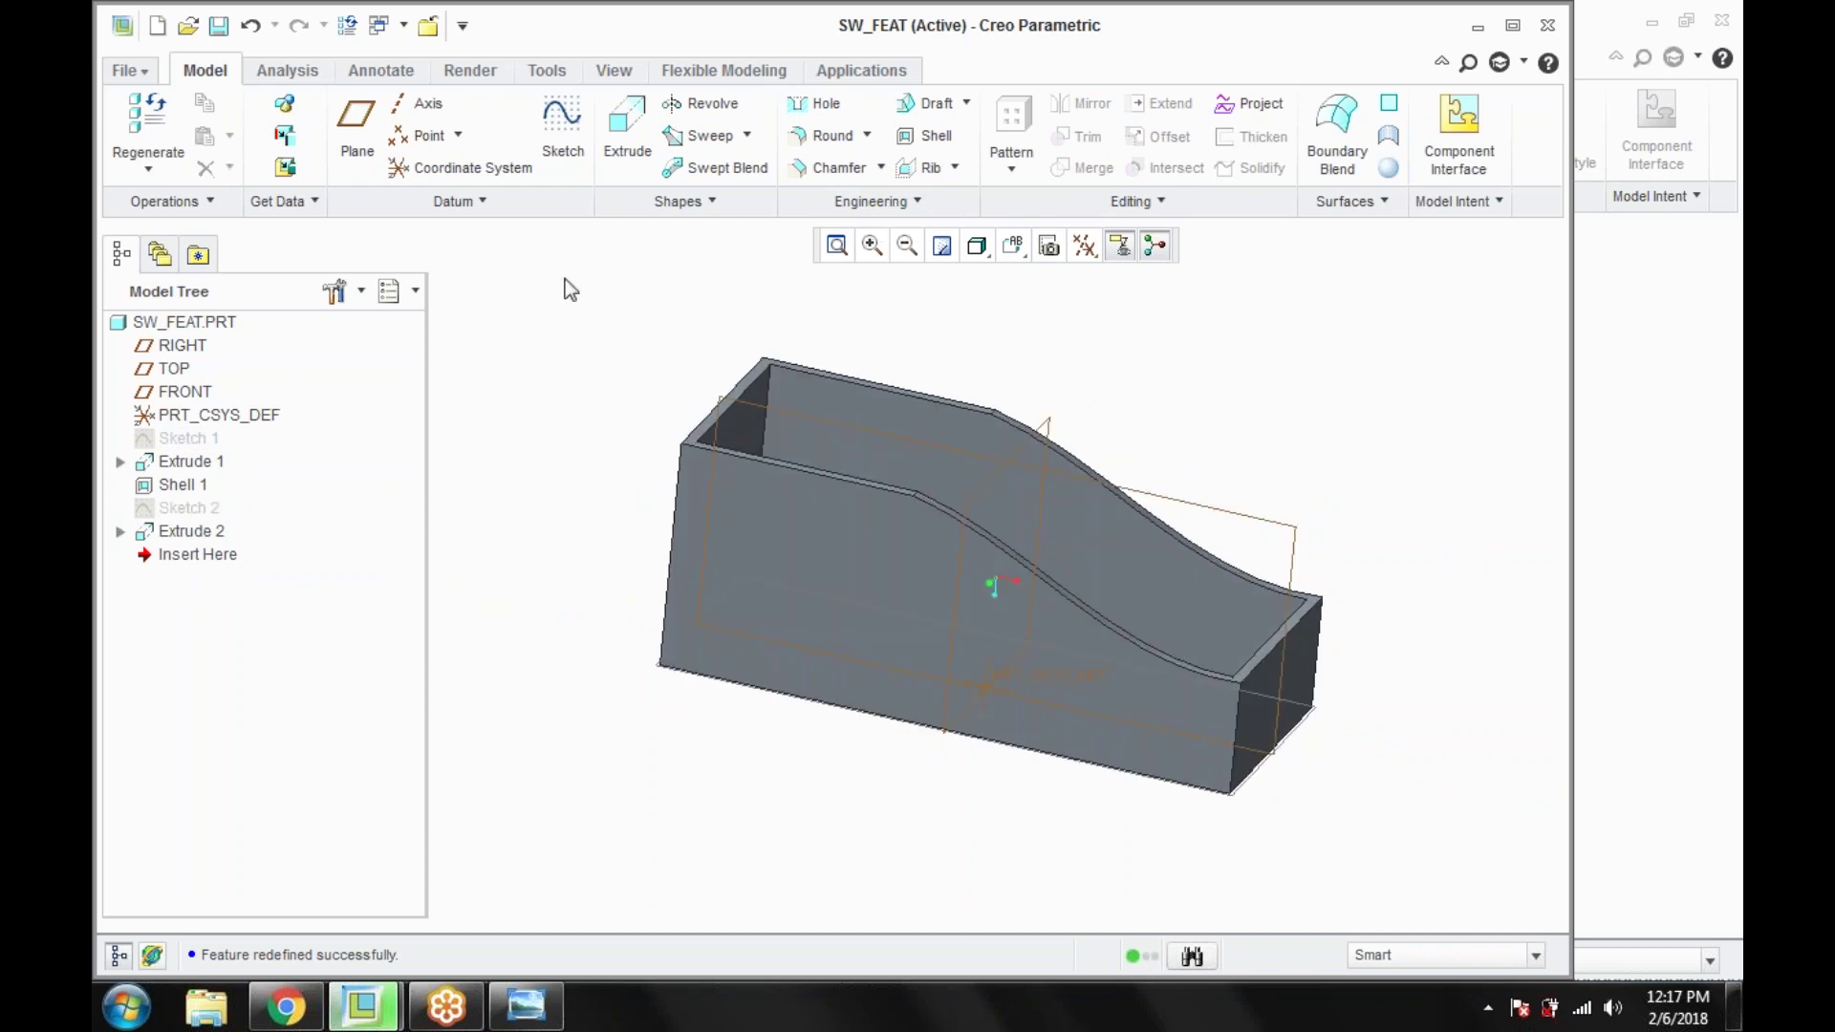
key(ctrl+s)
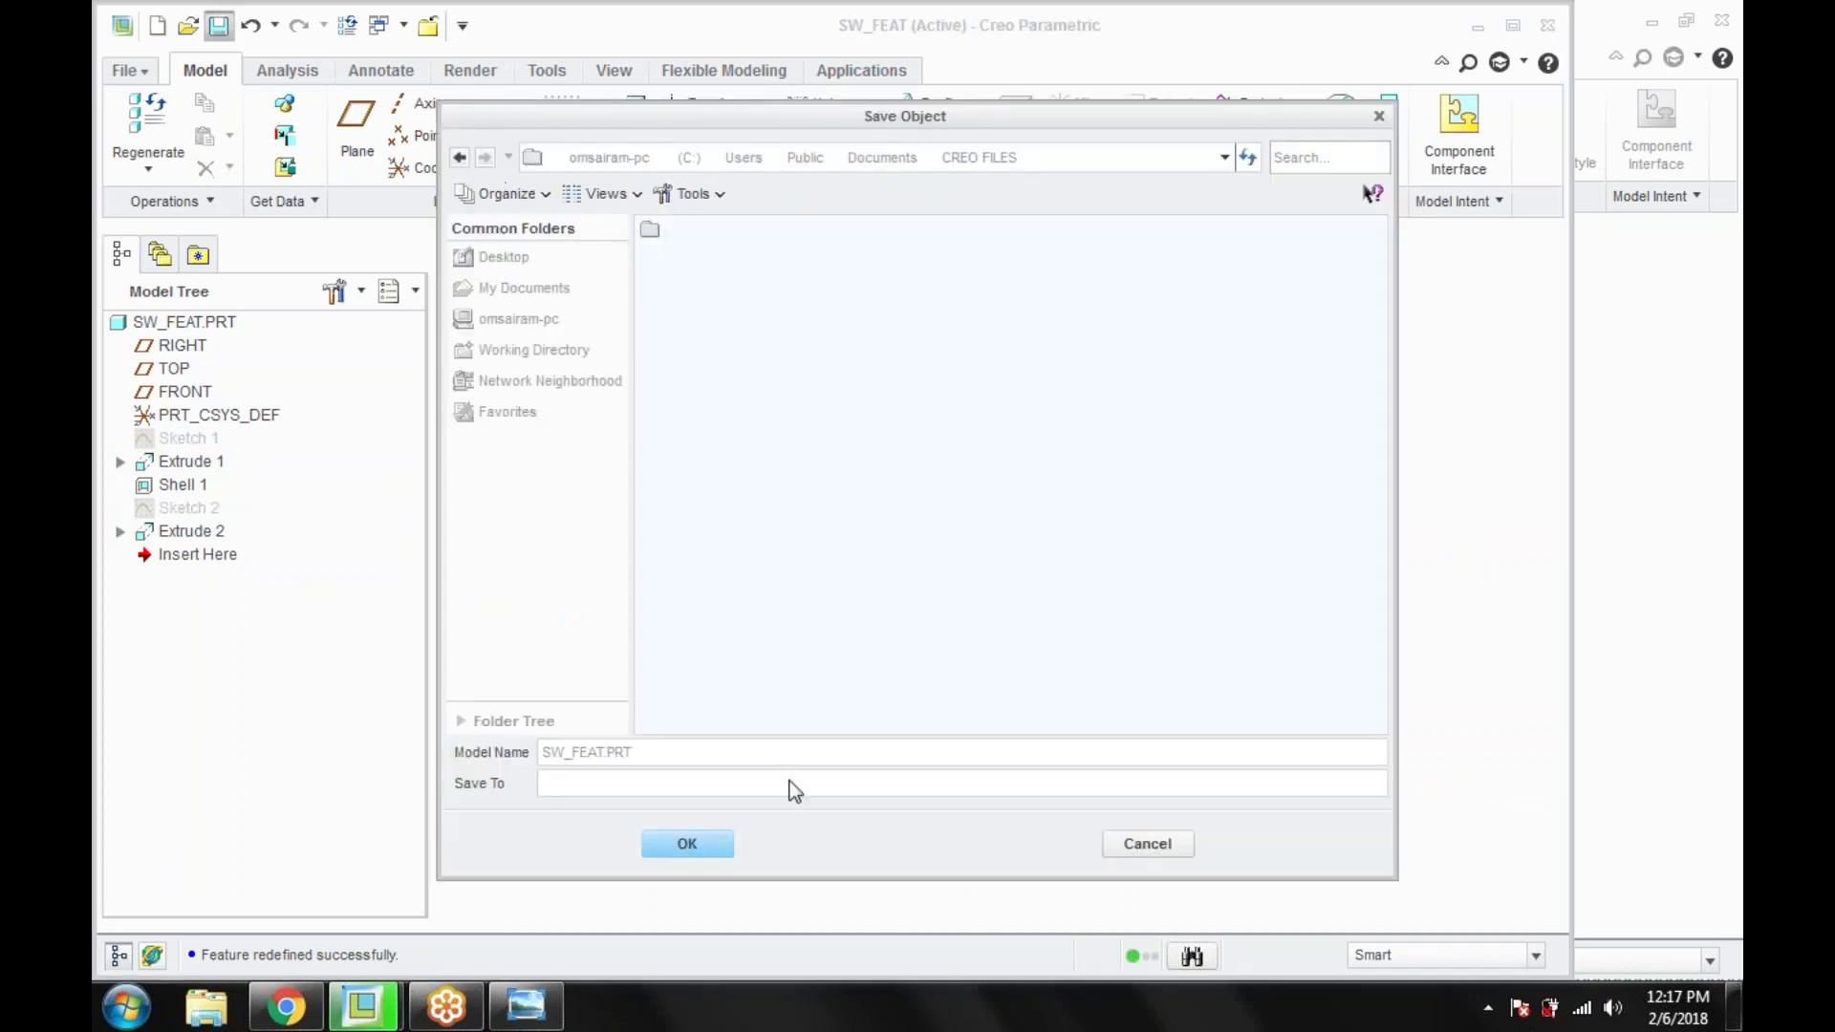
Step: Confirm saving SW_FEAT, switch to SW_CAP.PRT, and regenerate it in the Regeneration Manager
click(708, 847)
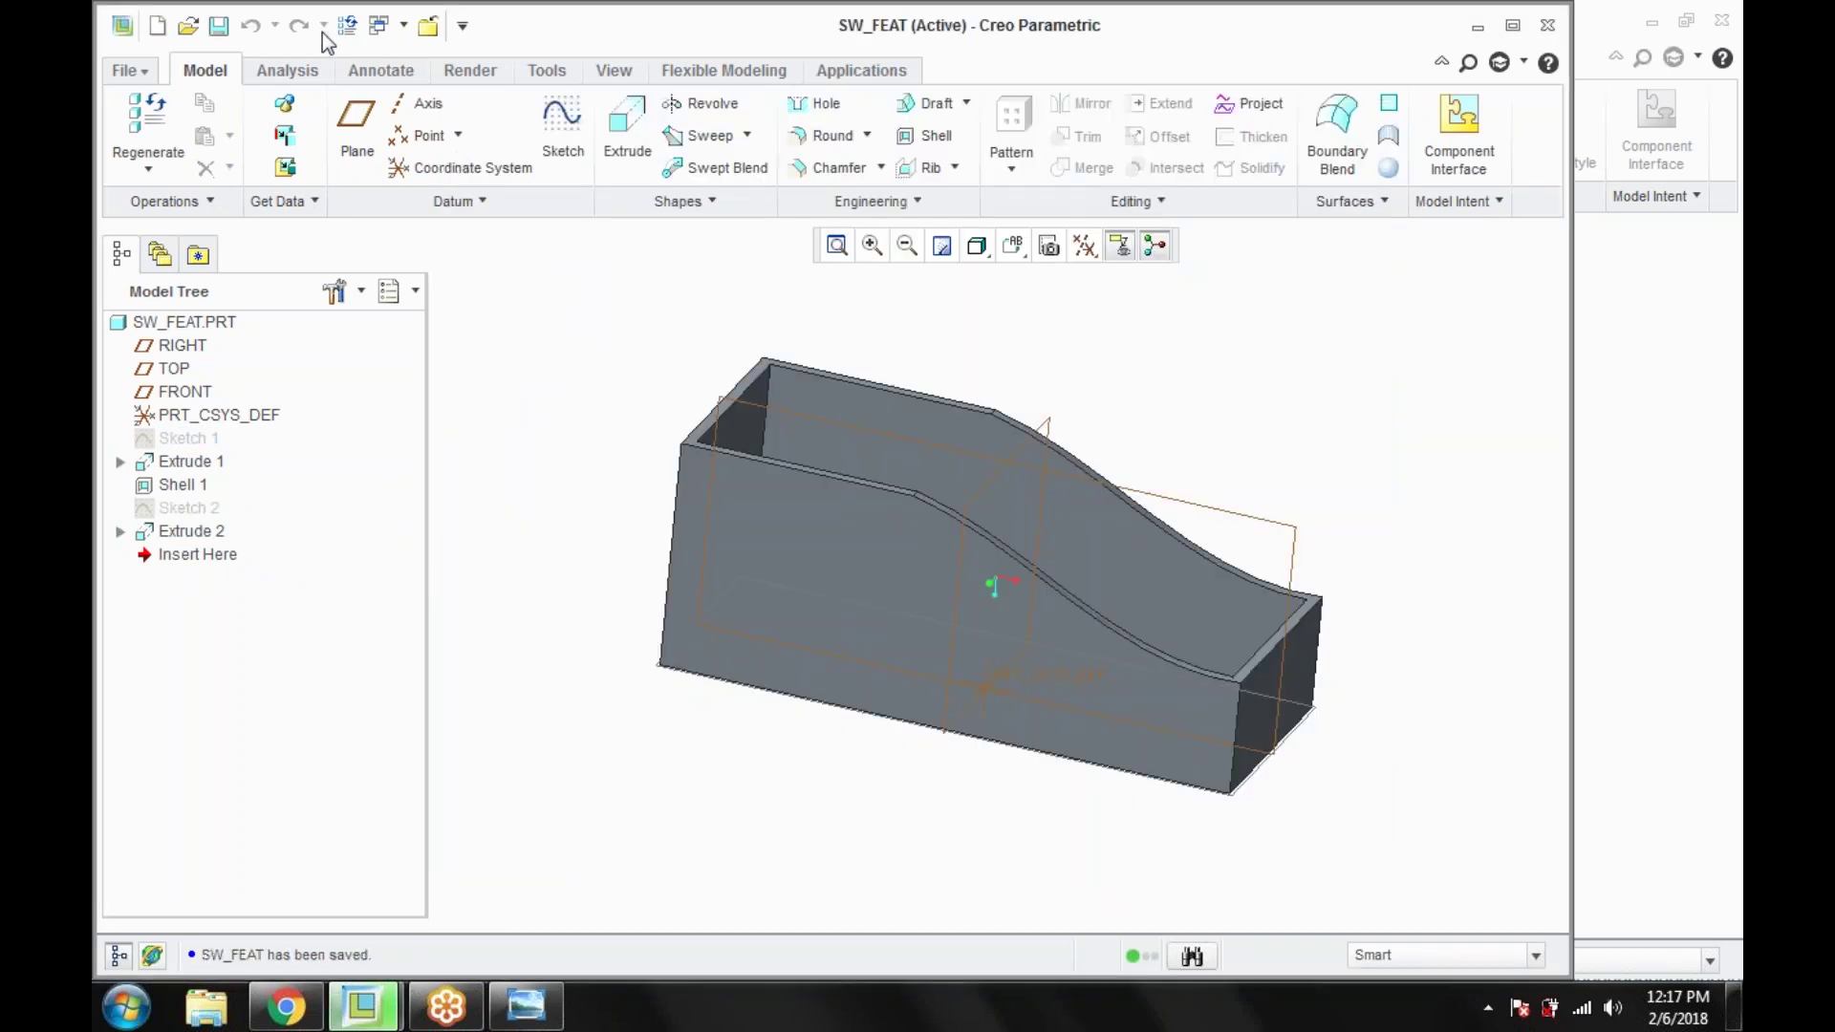
click(402, 26)
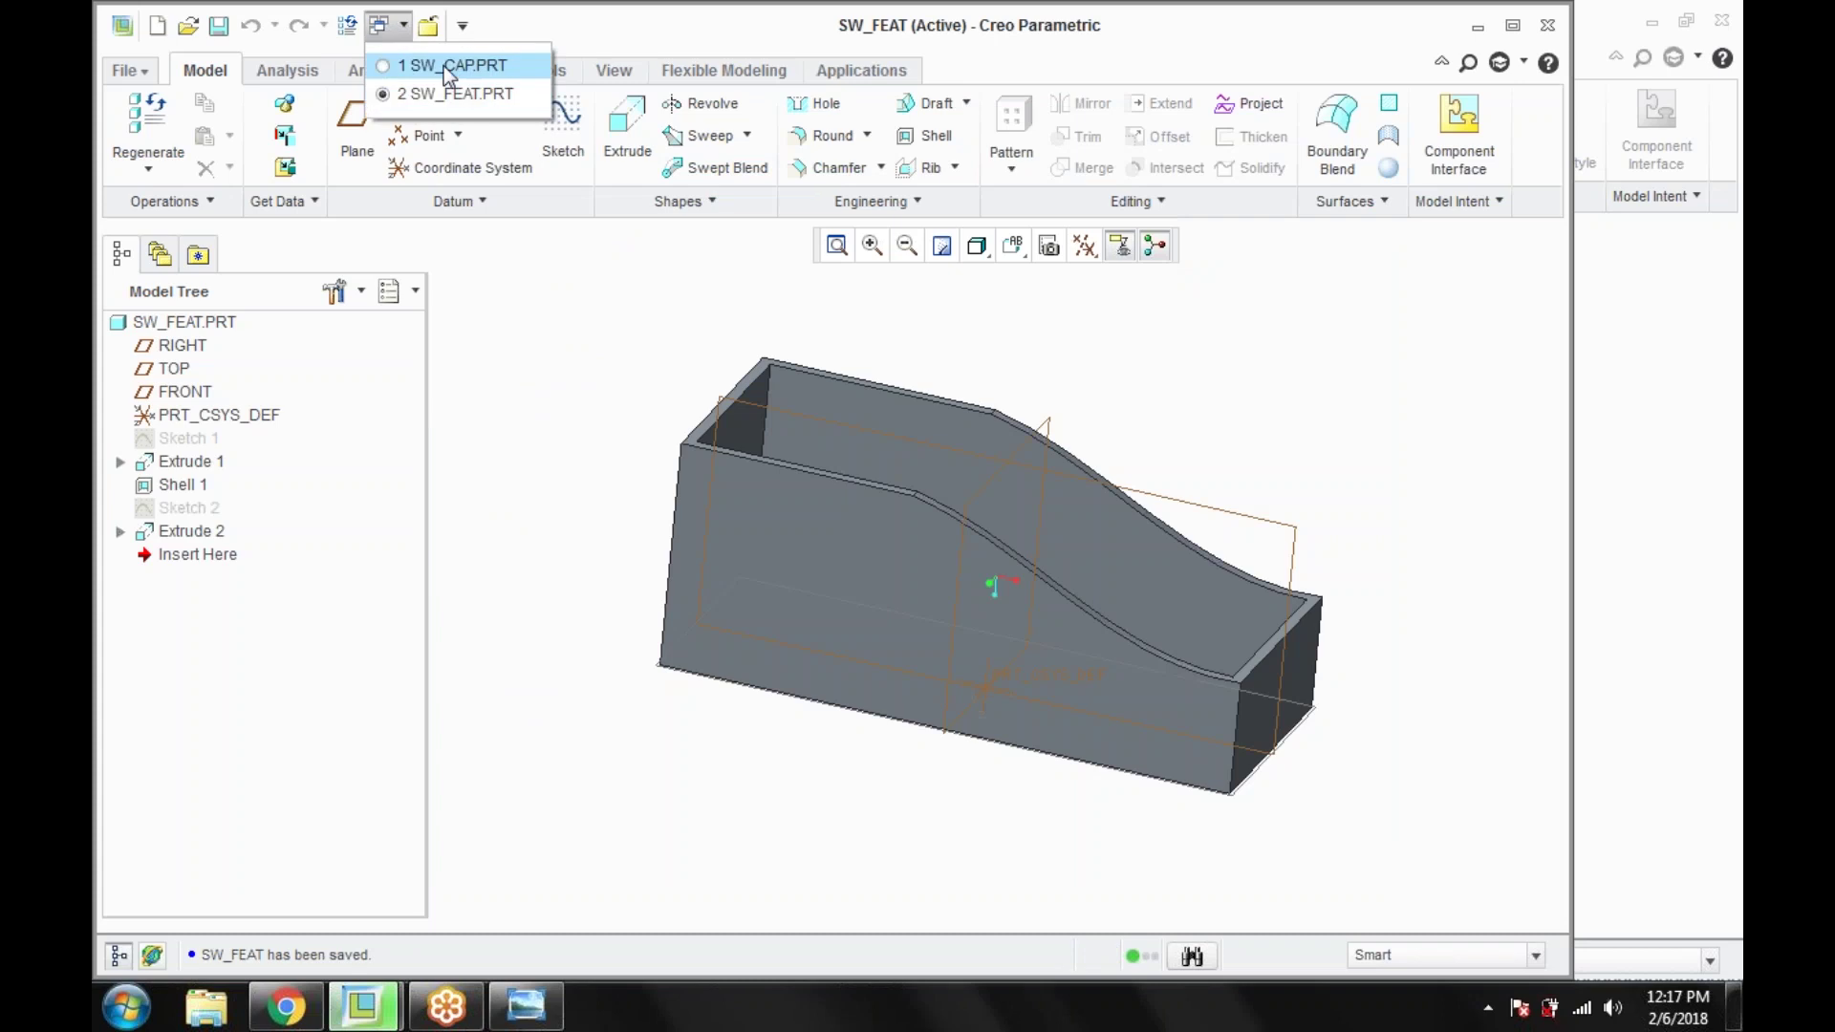
click(443, 66)
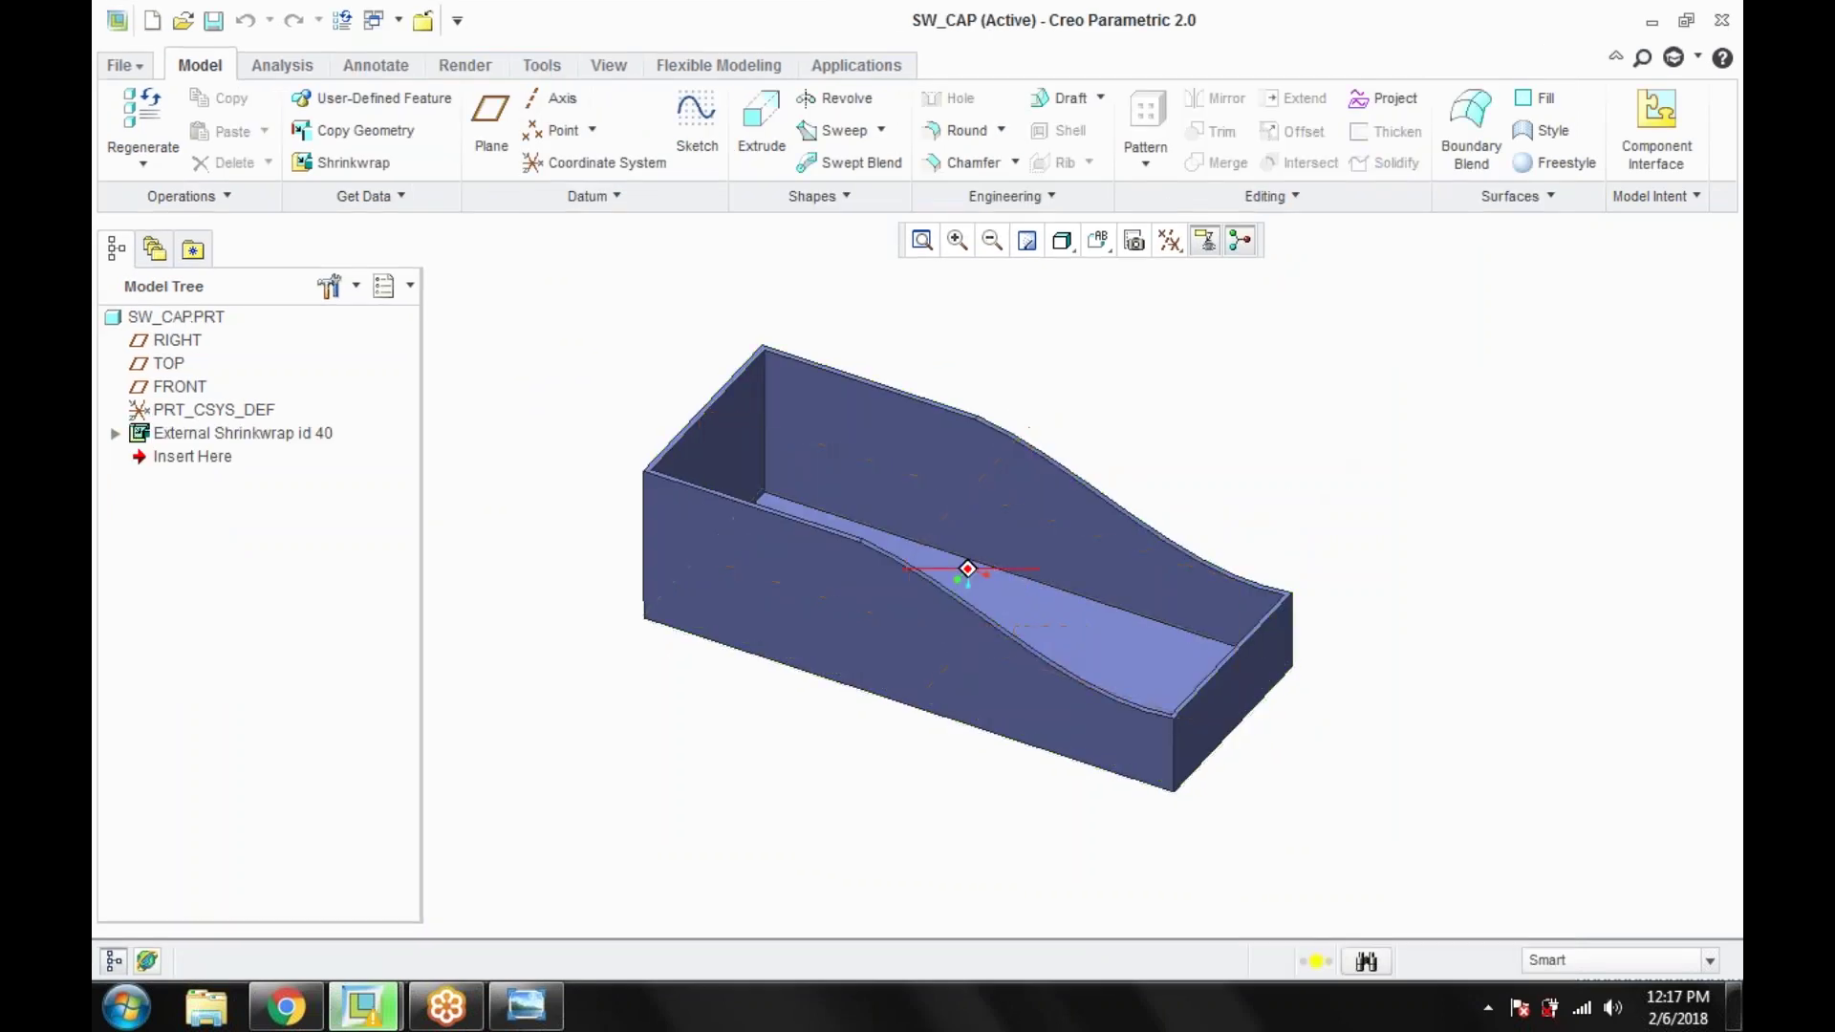
click(1318, 968)
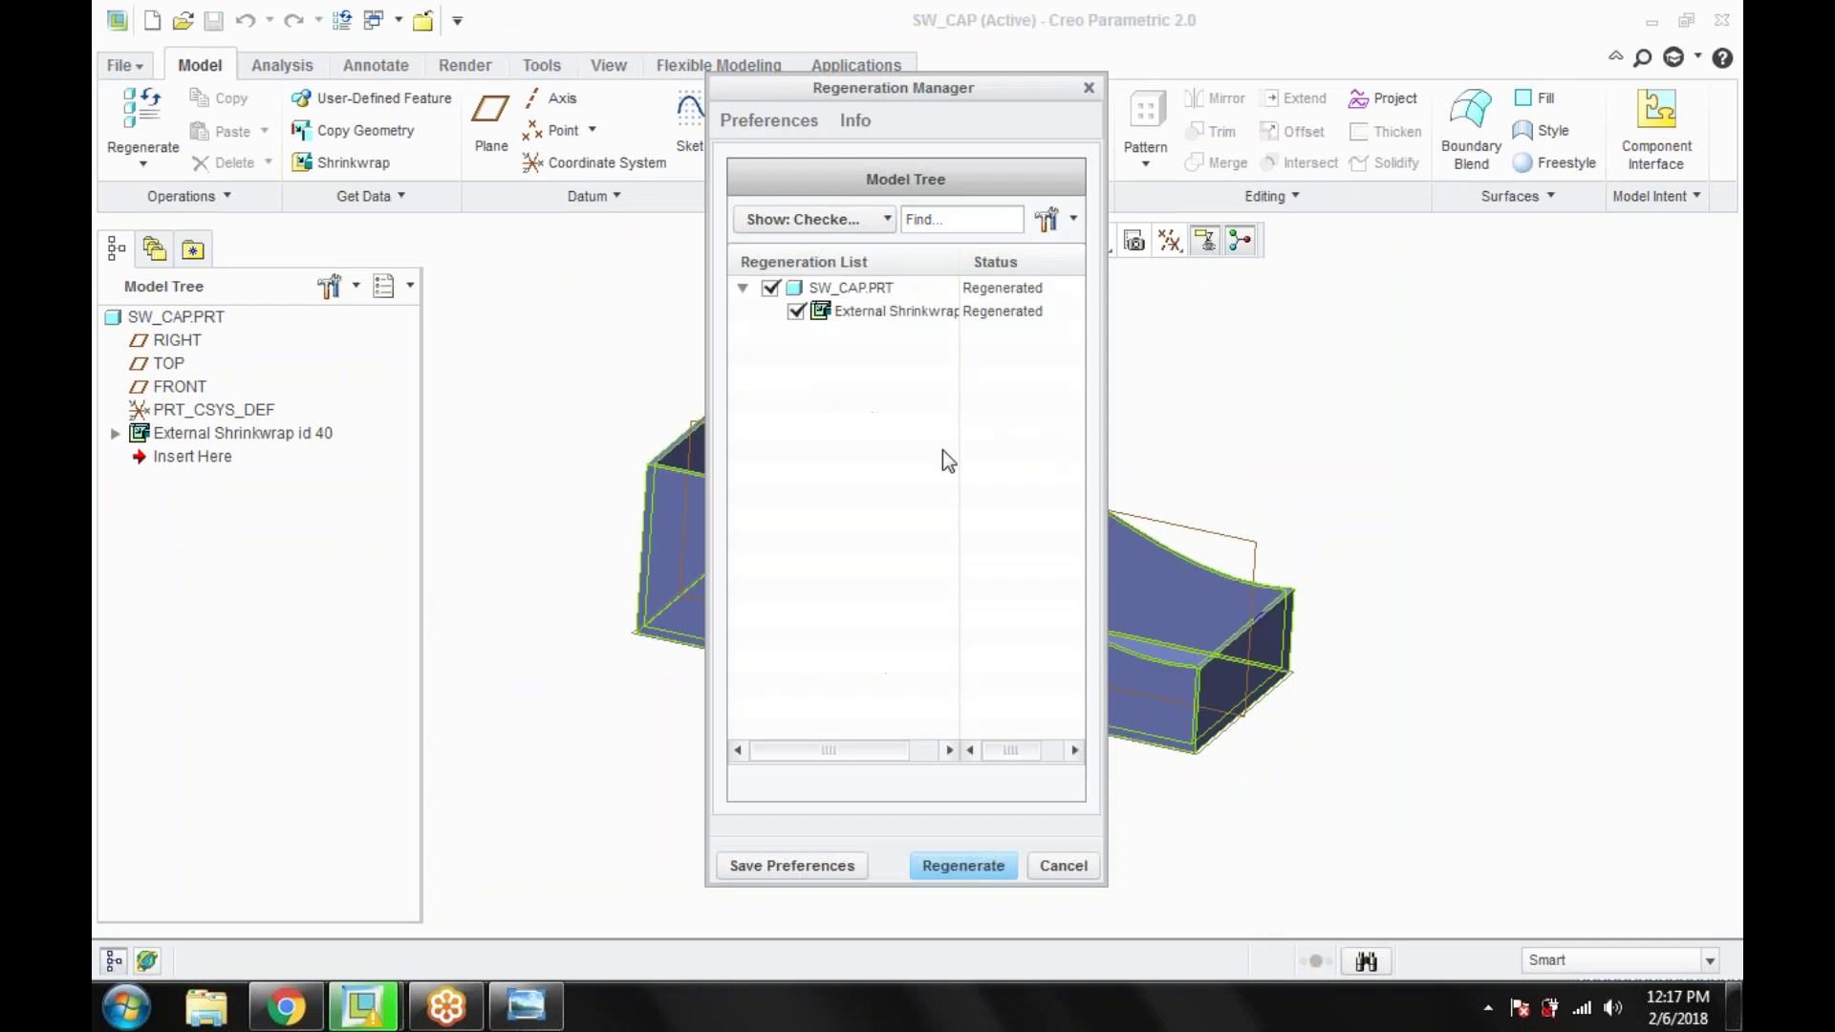
click(956, 867)
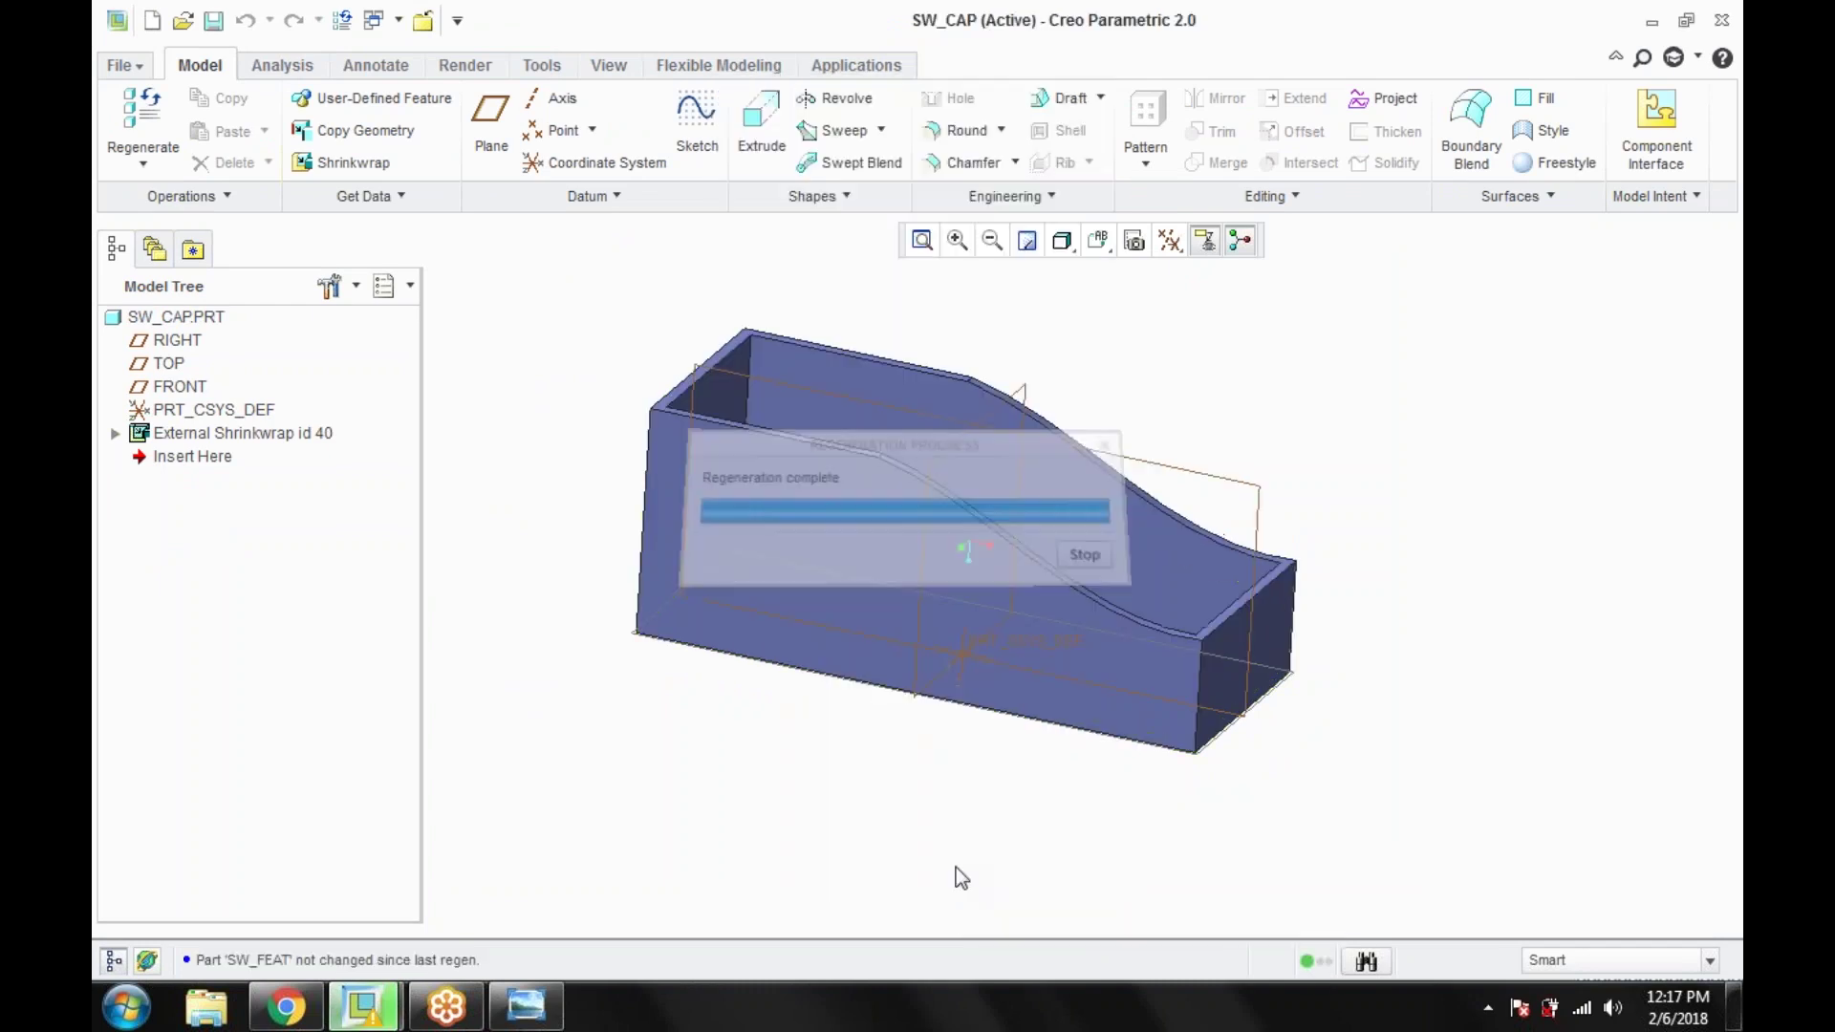
mouse_move(965, 818)
middle_down()
mouse_move(1011, 774)
mouse_move(969, 803)
middle_up()
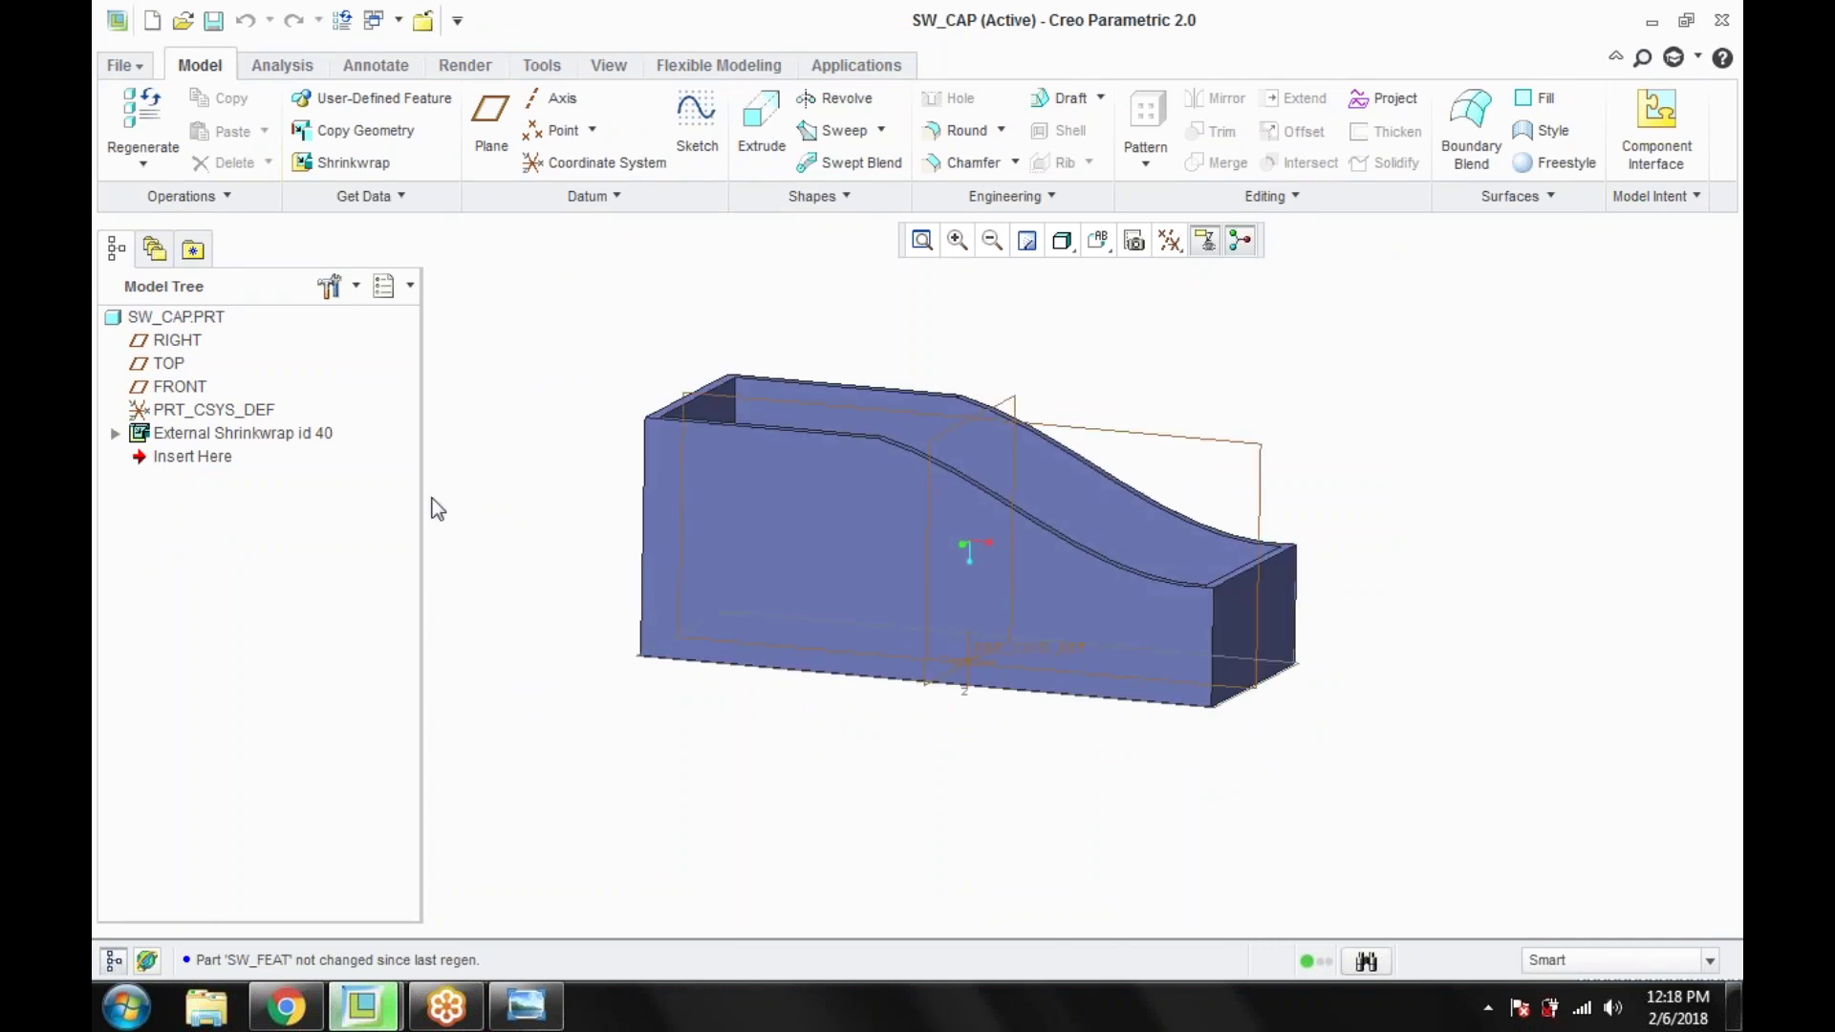
Step: Uncheck Dependent in the External Shrinkwrap's Options, accept the change, and select the TOP datum plane
right_click(229, 435)
click(310, 576)
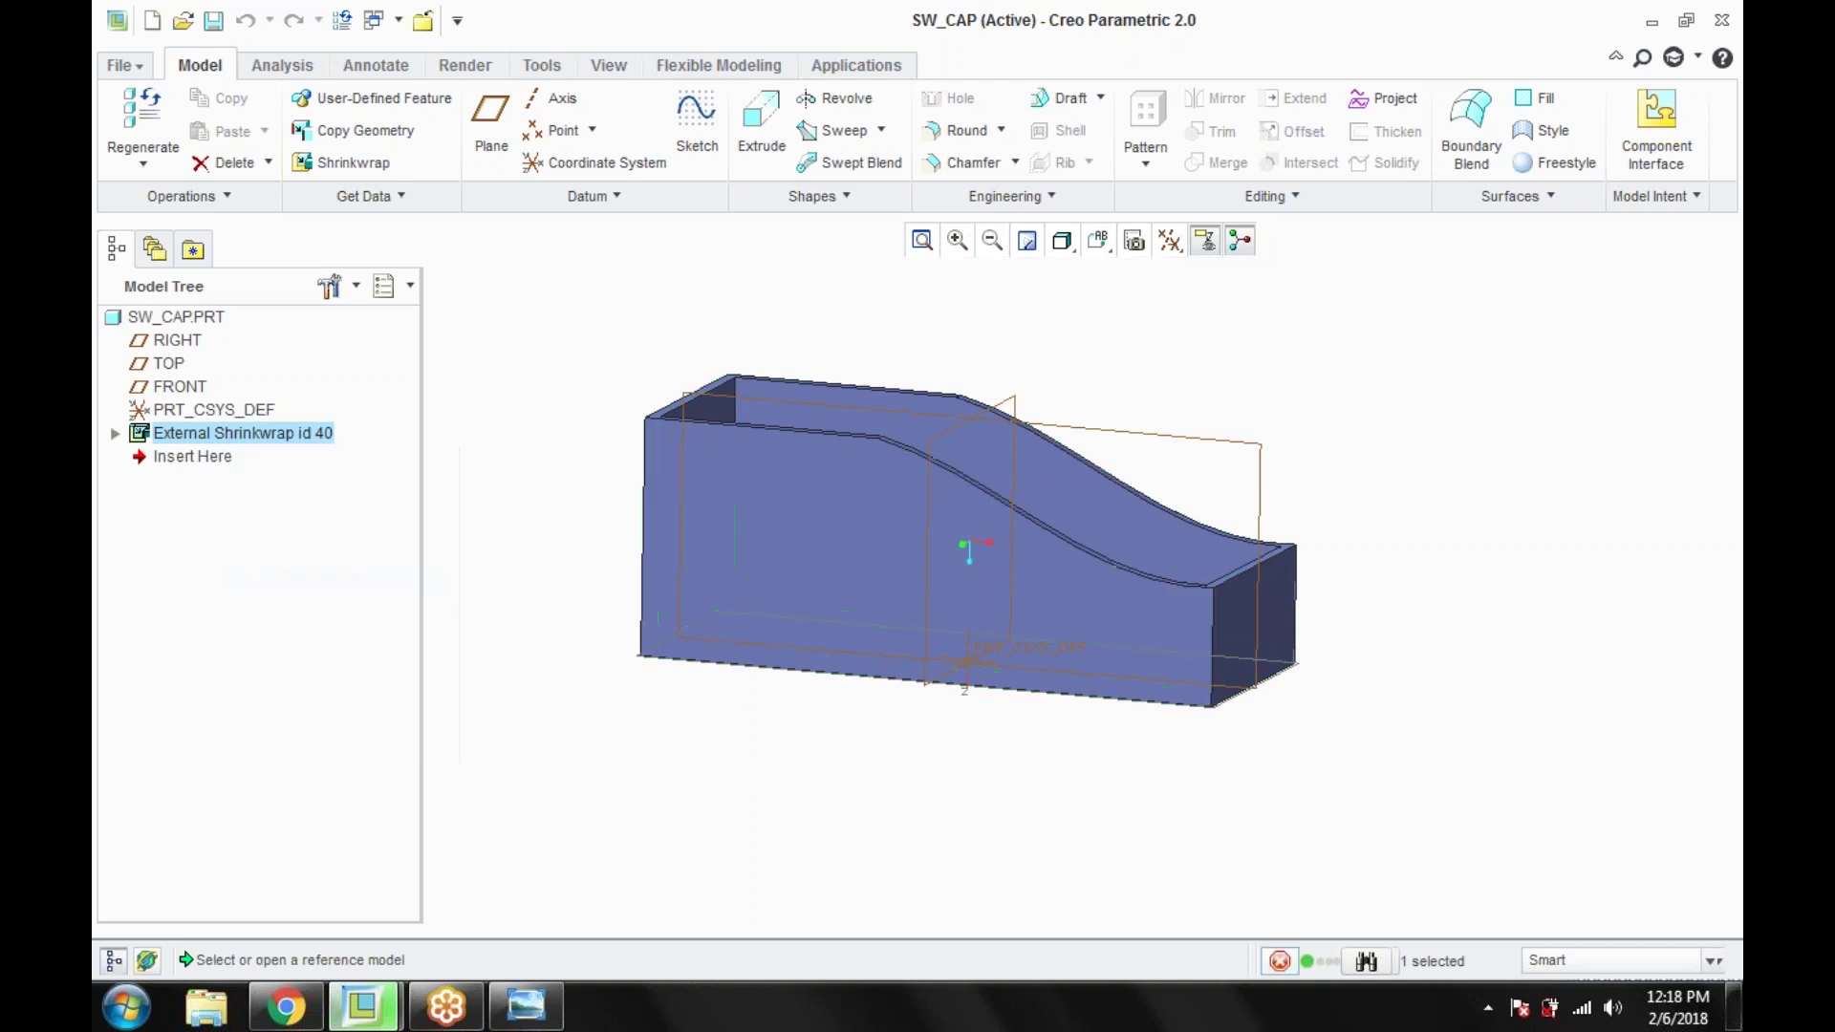
click(300, 197)
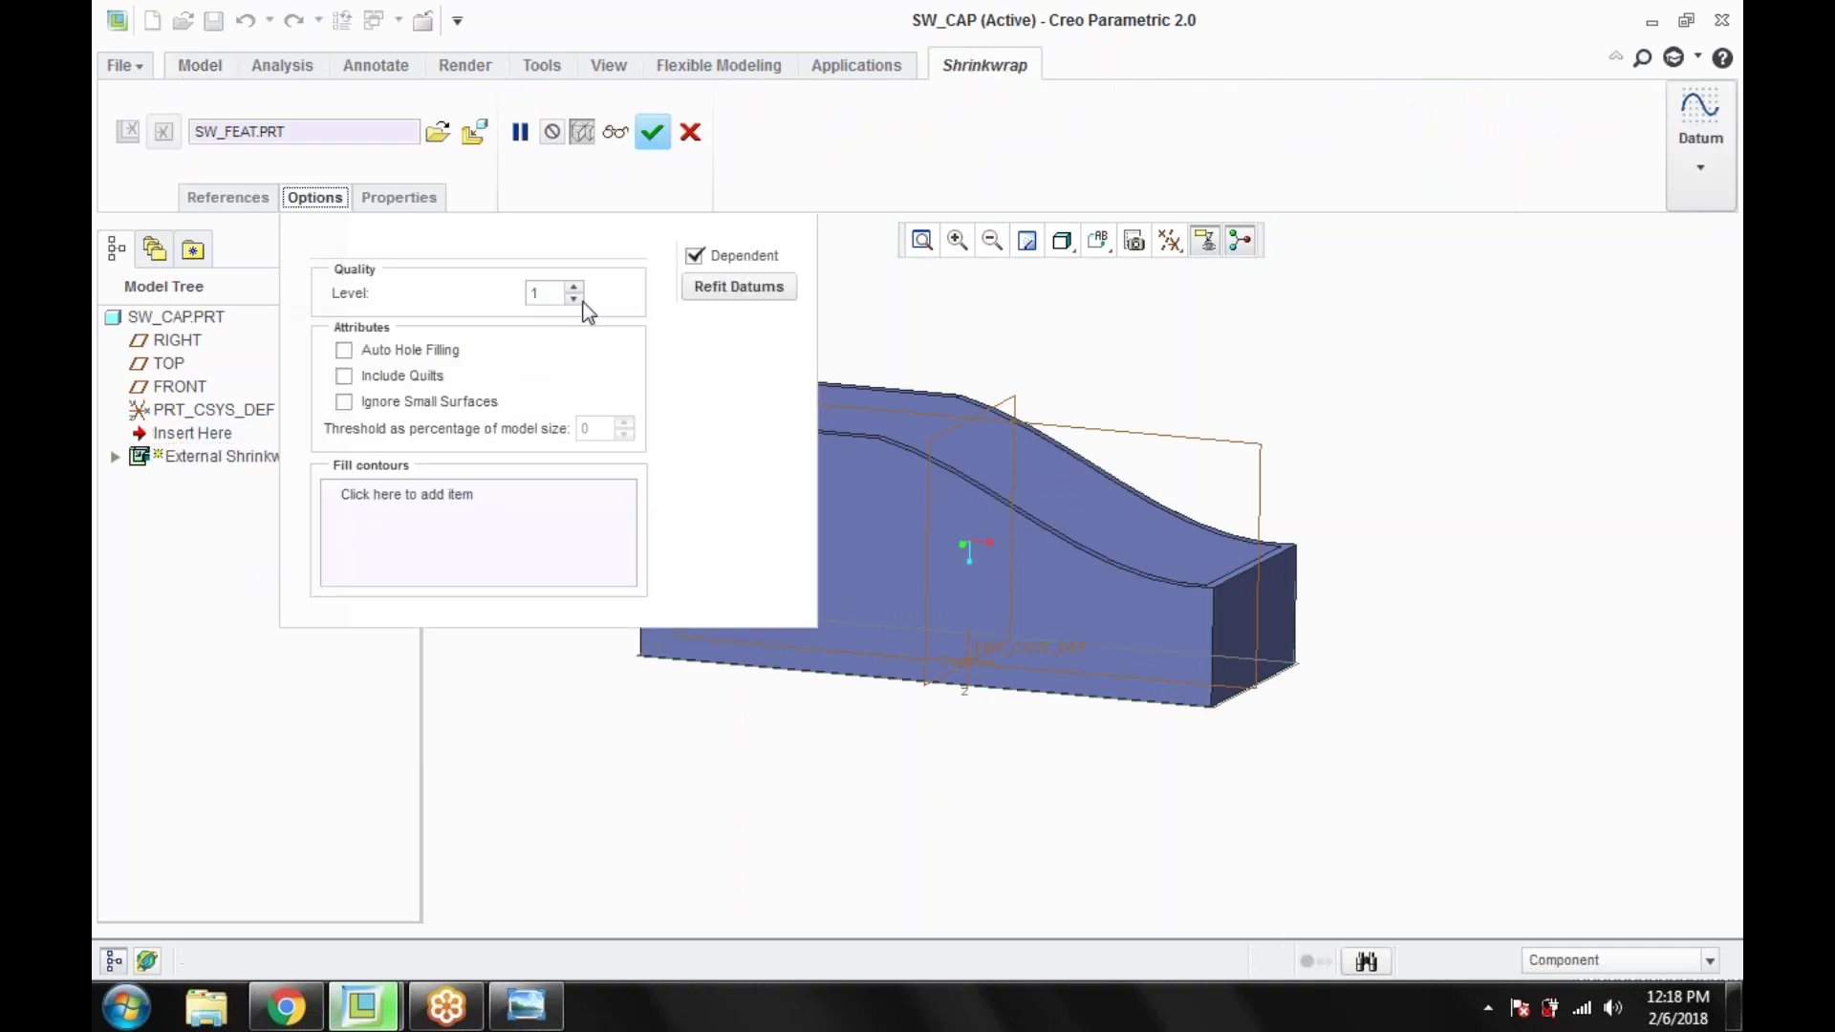
click(695, 256)
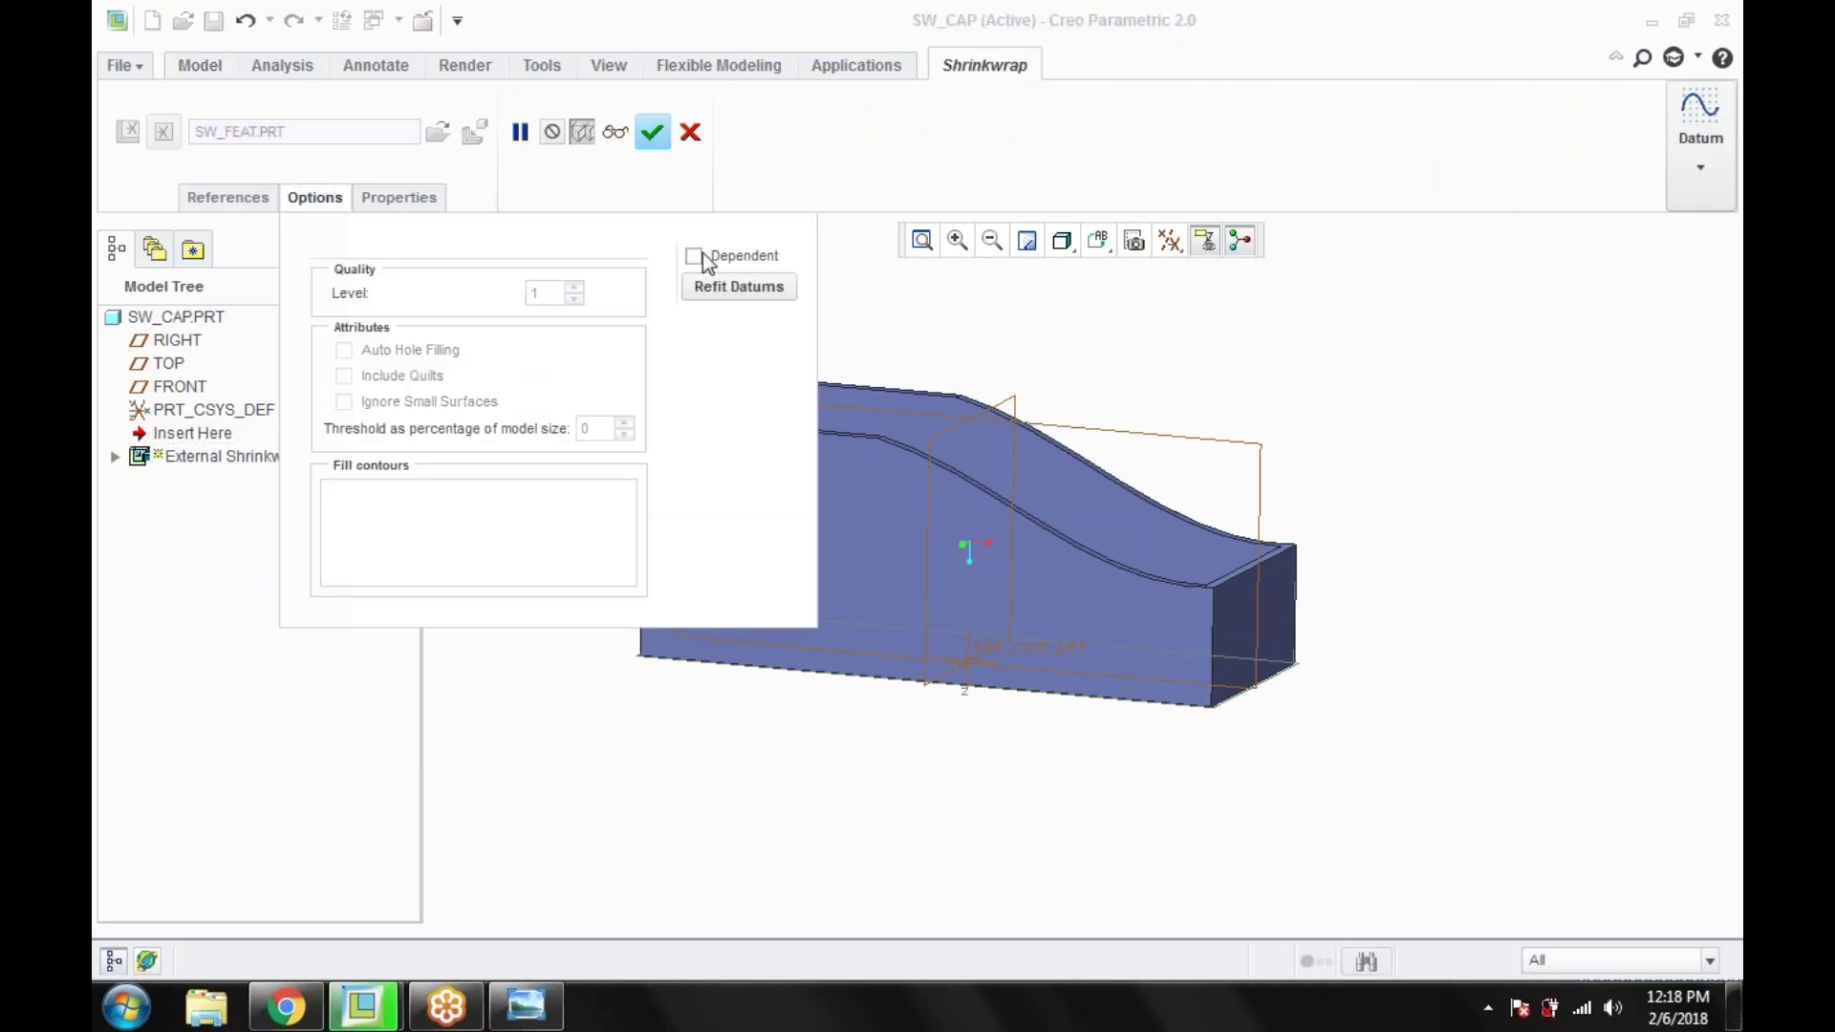
click(656, 133)
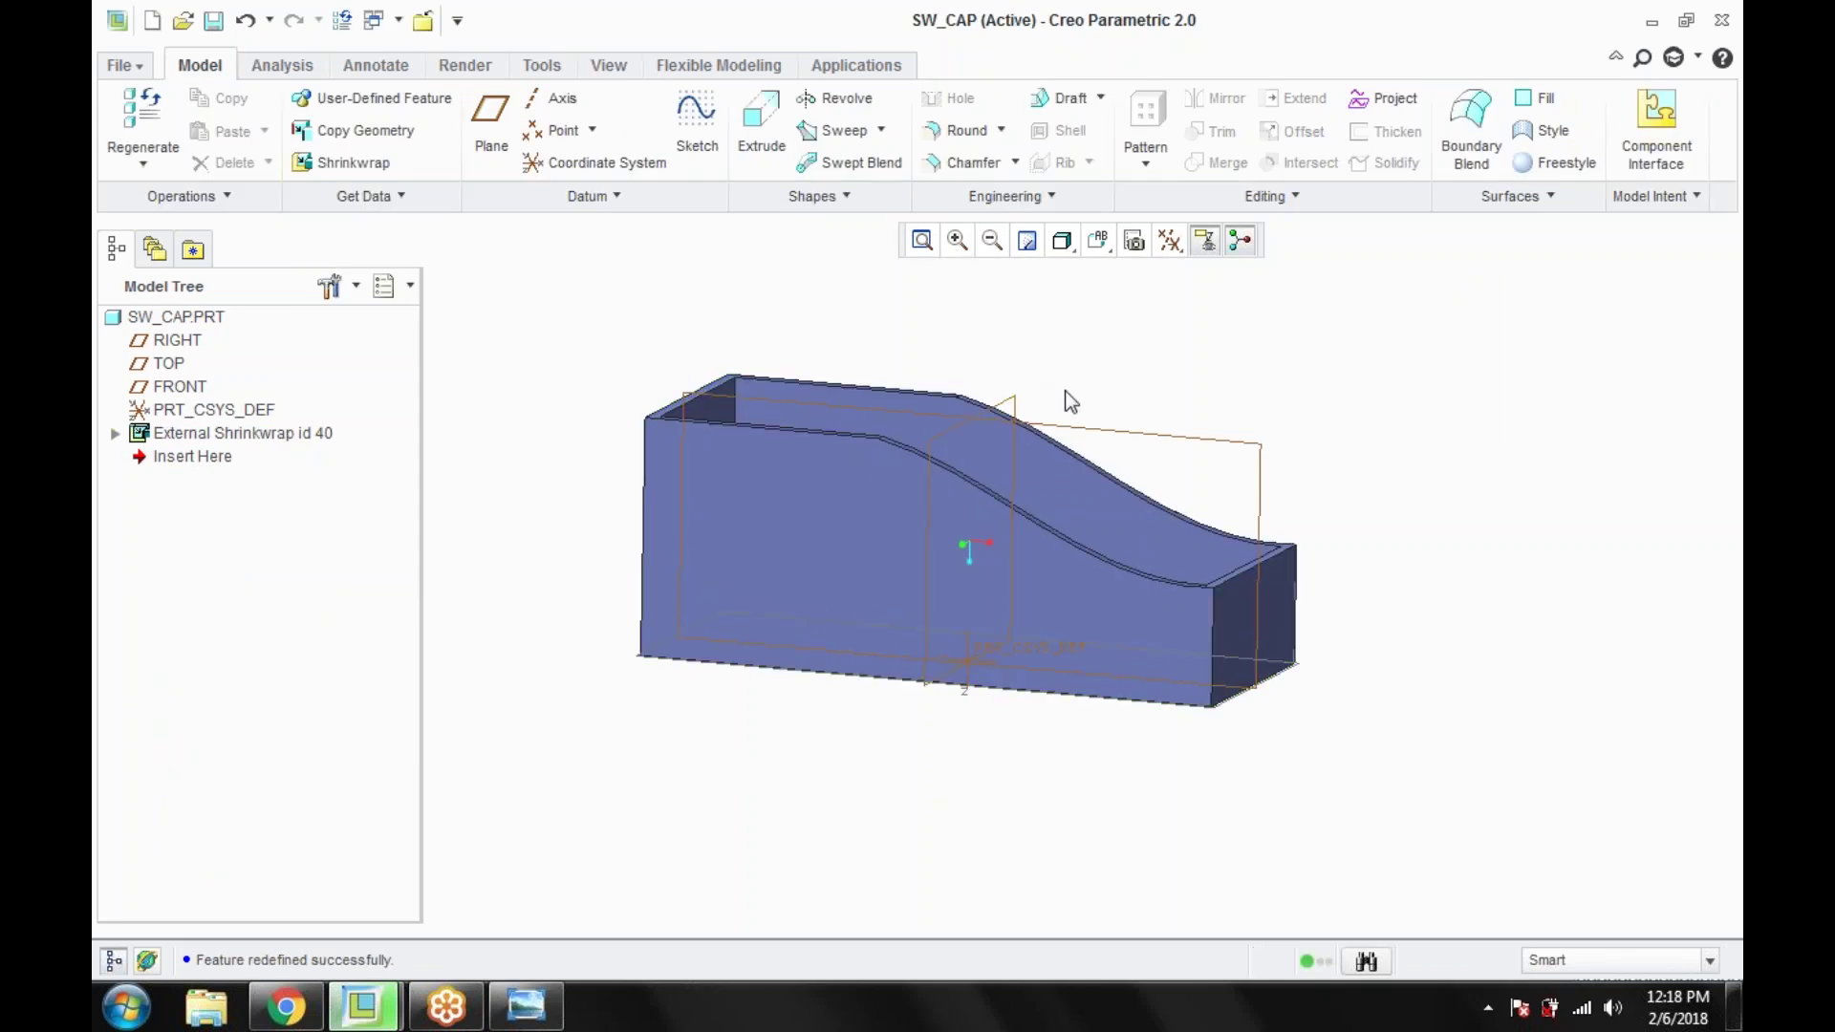
scroll(1196, 450, down, 2)
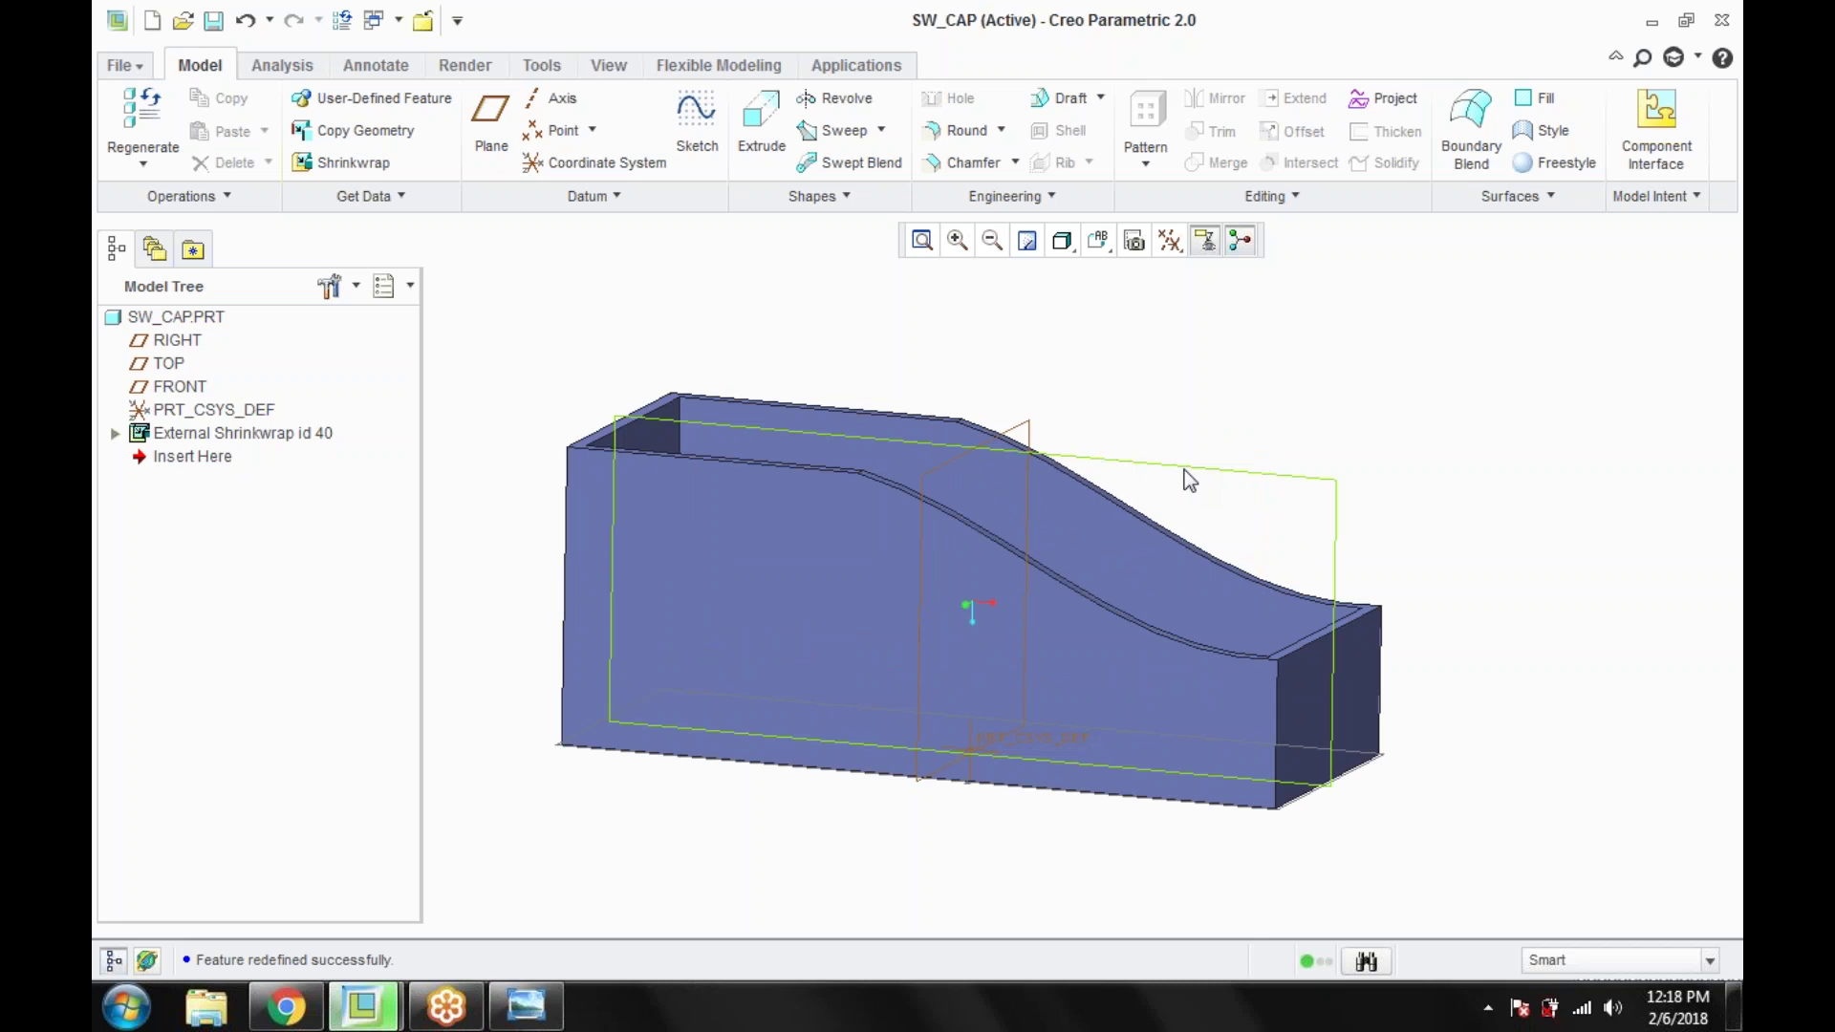
click(1184, 471)
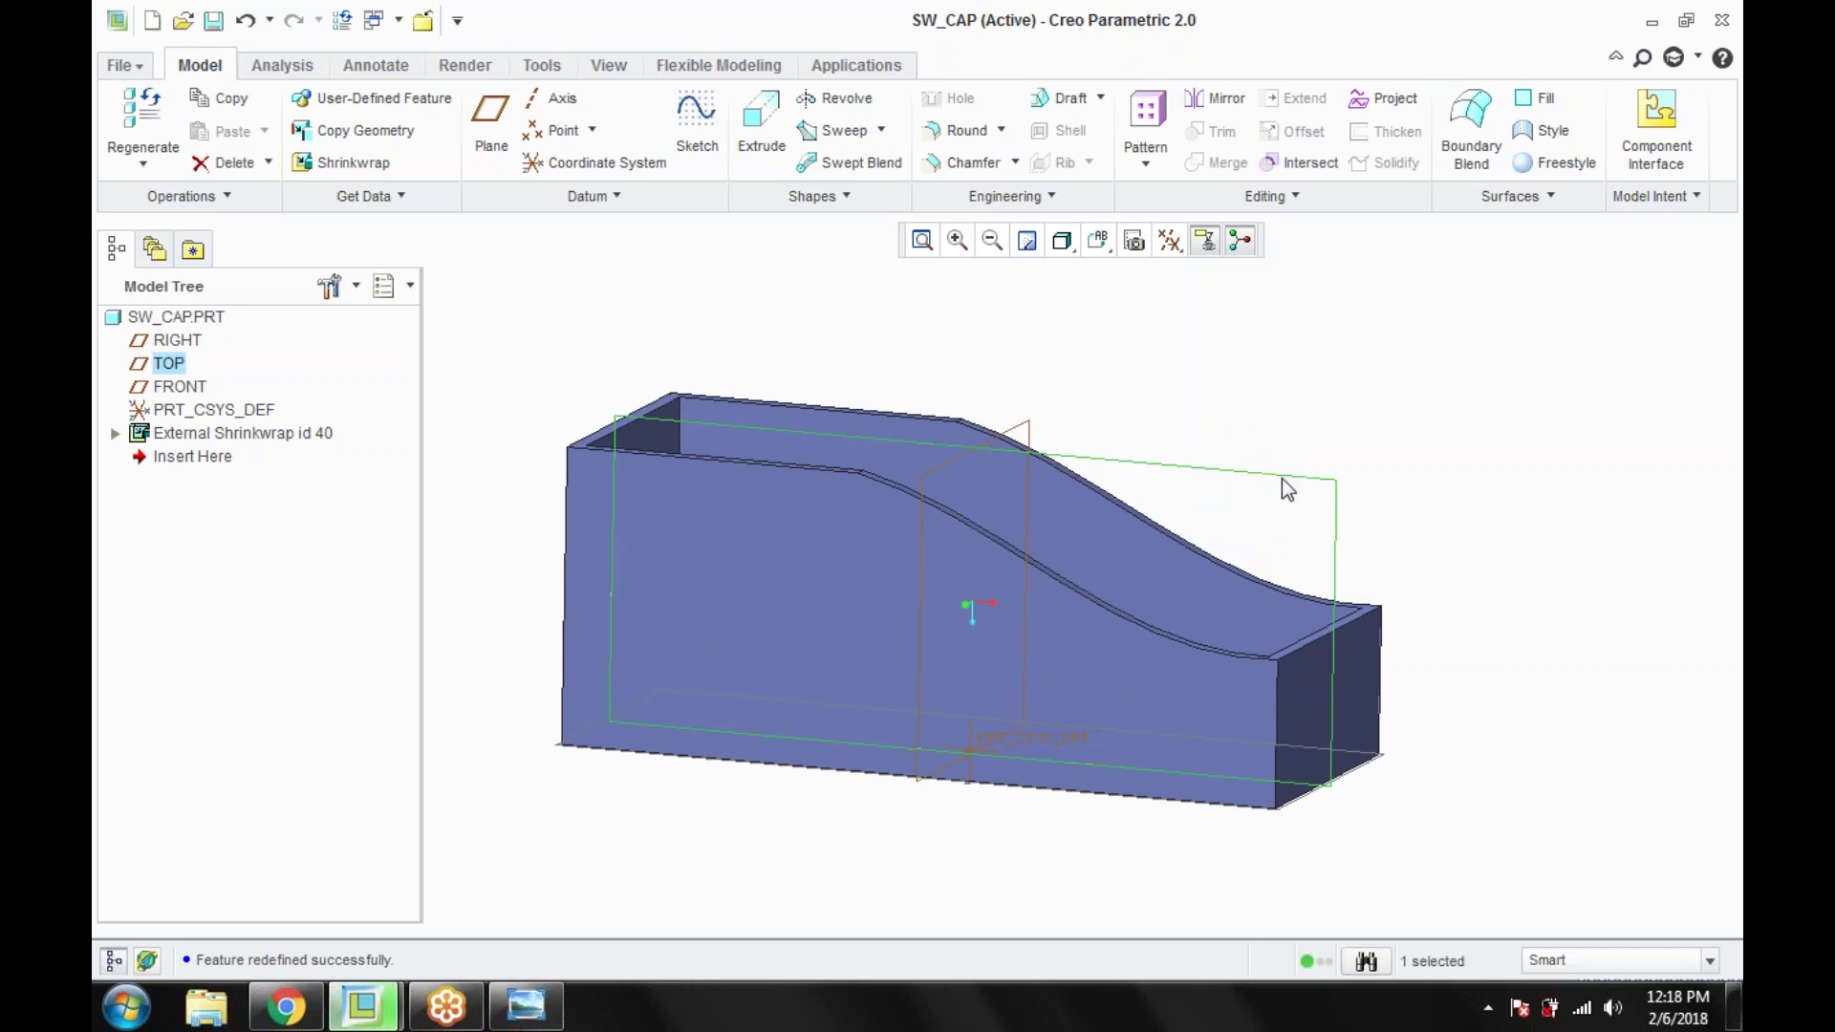
Step: Start a sketch on TOP, view it face-on, and draw a trial rectangle above the profile
click(697, 124)
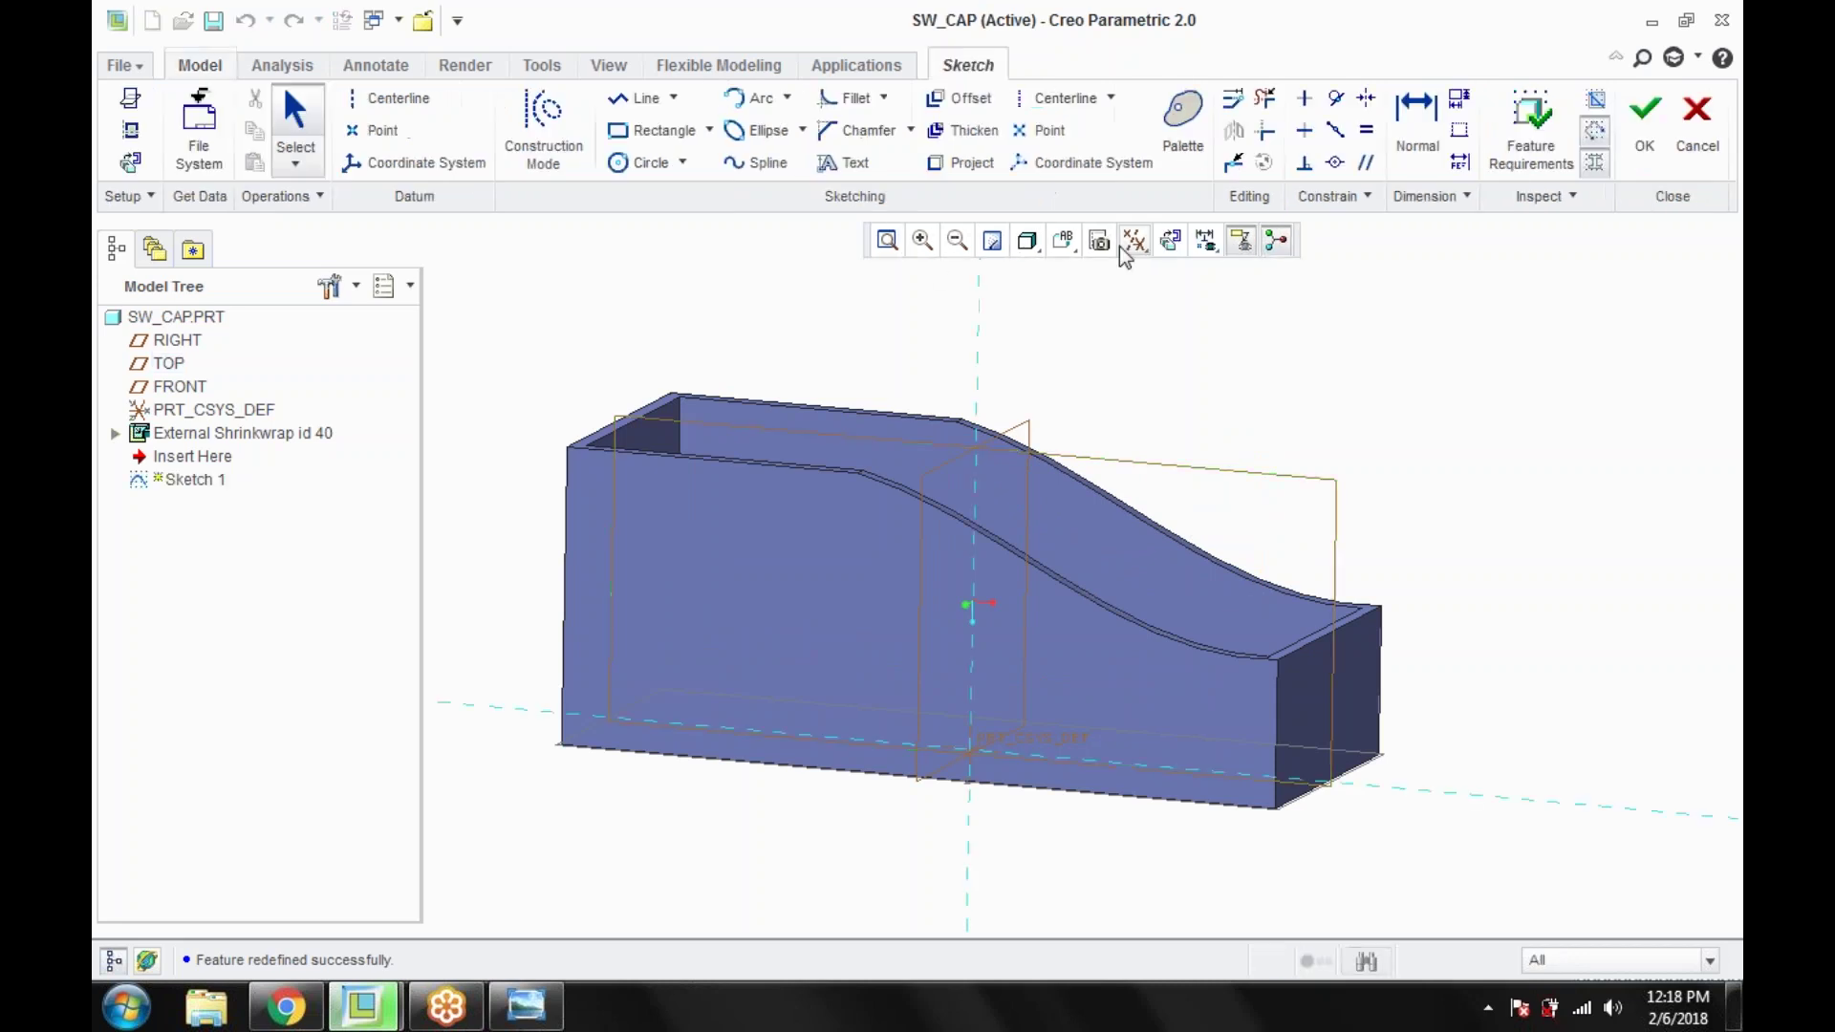
click(1171, 239)
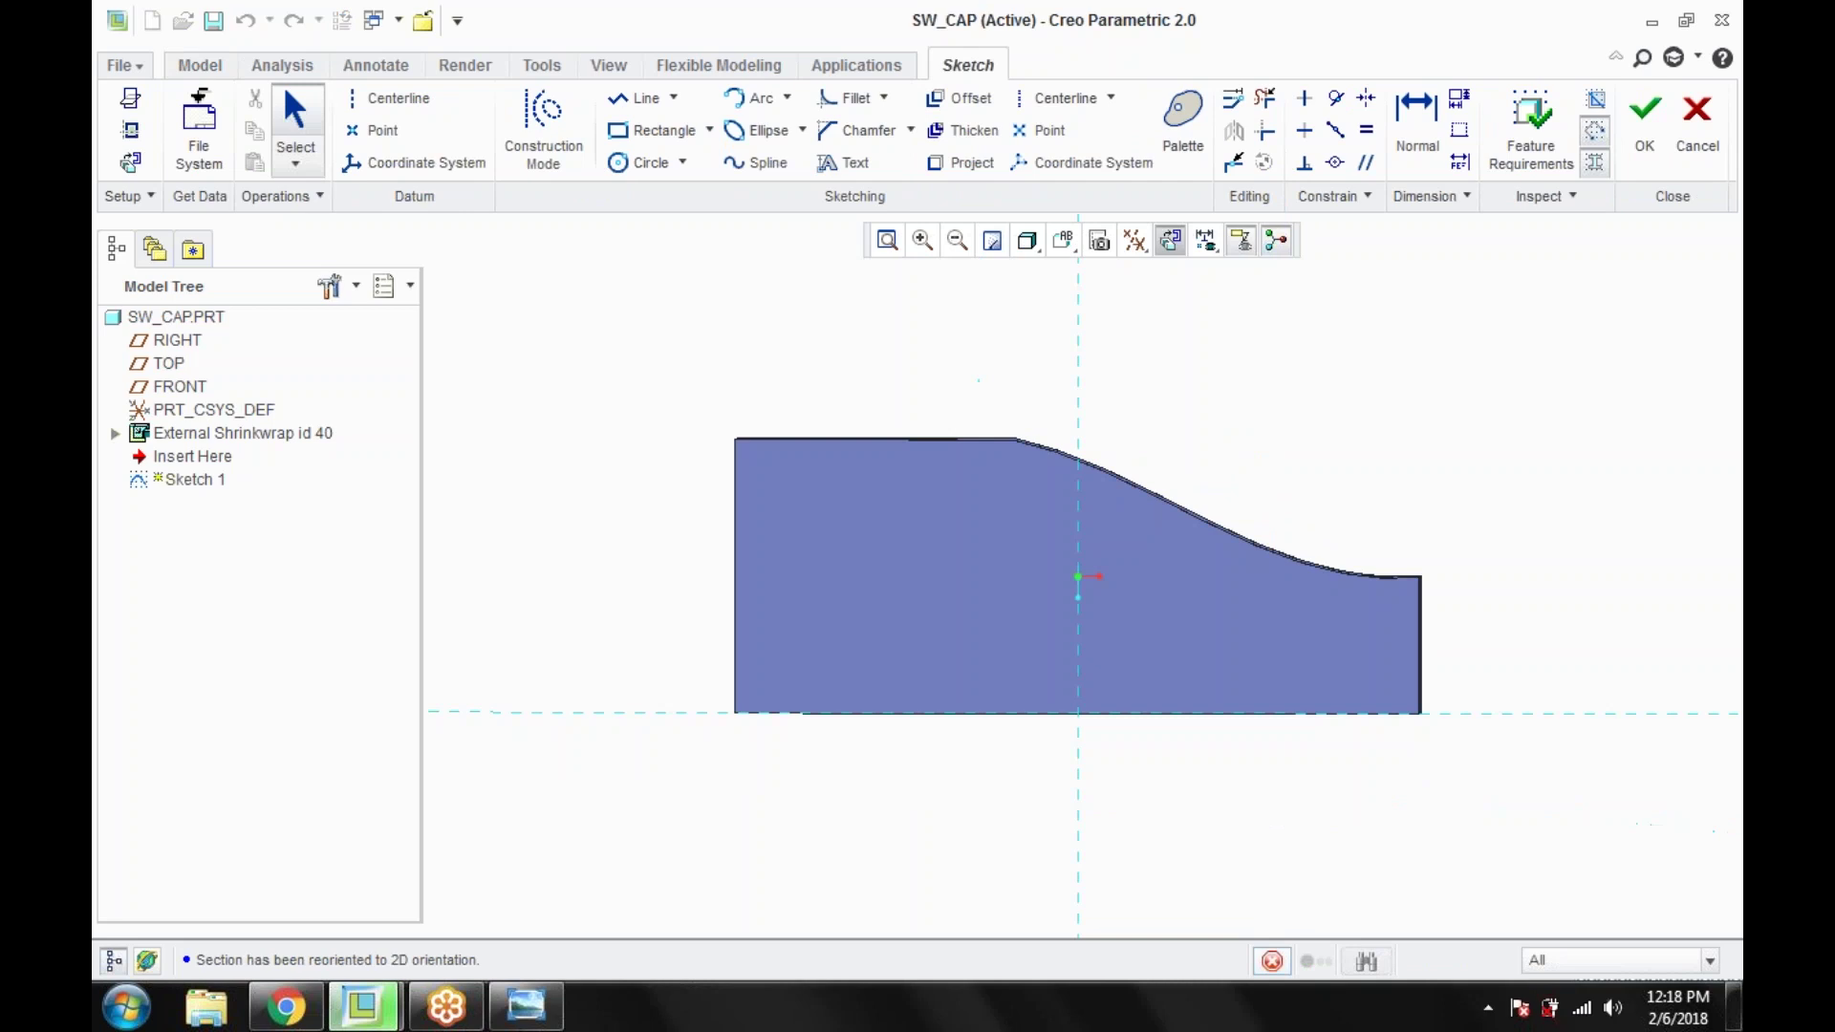
click(653, 130)
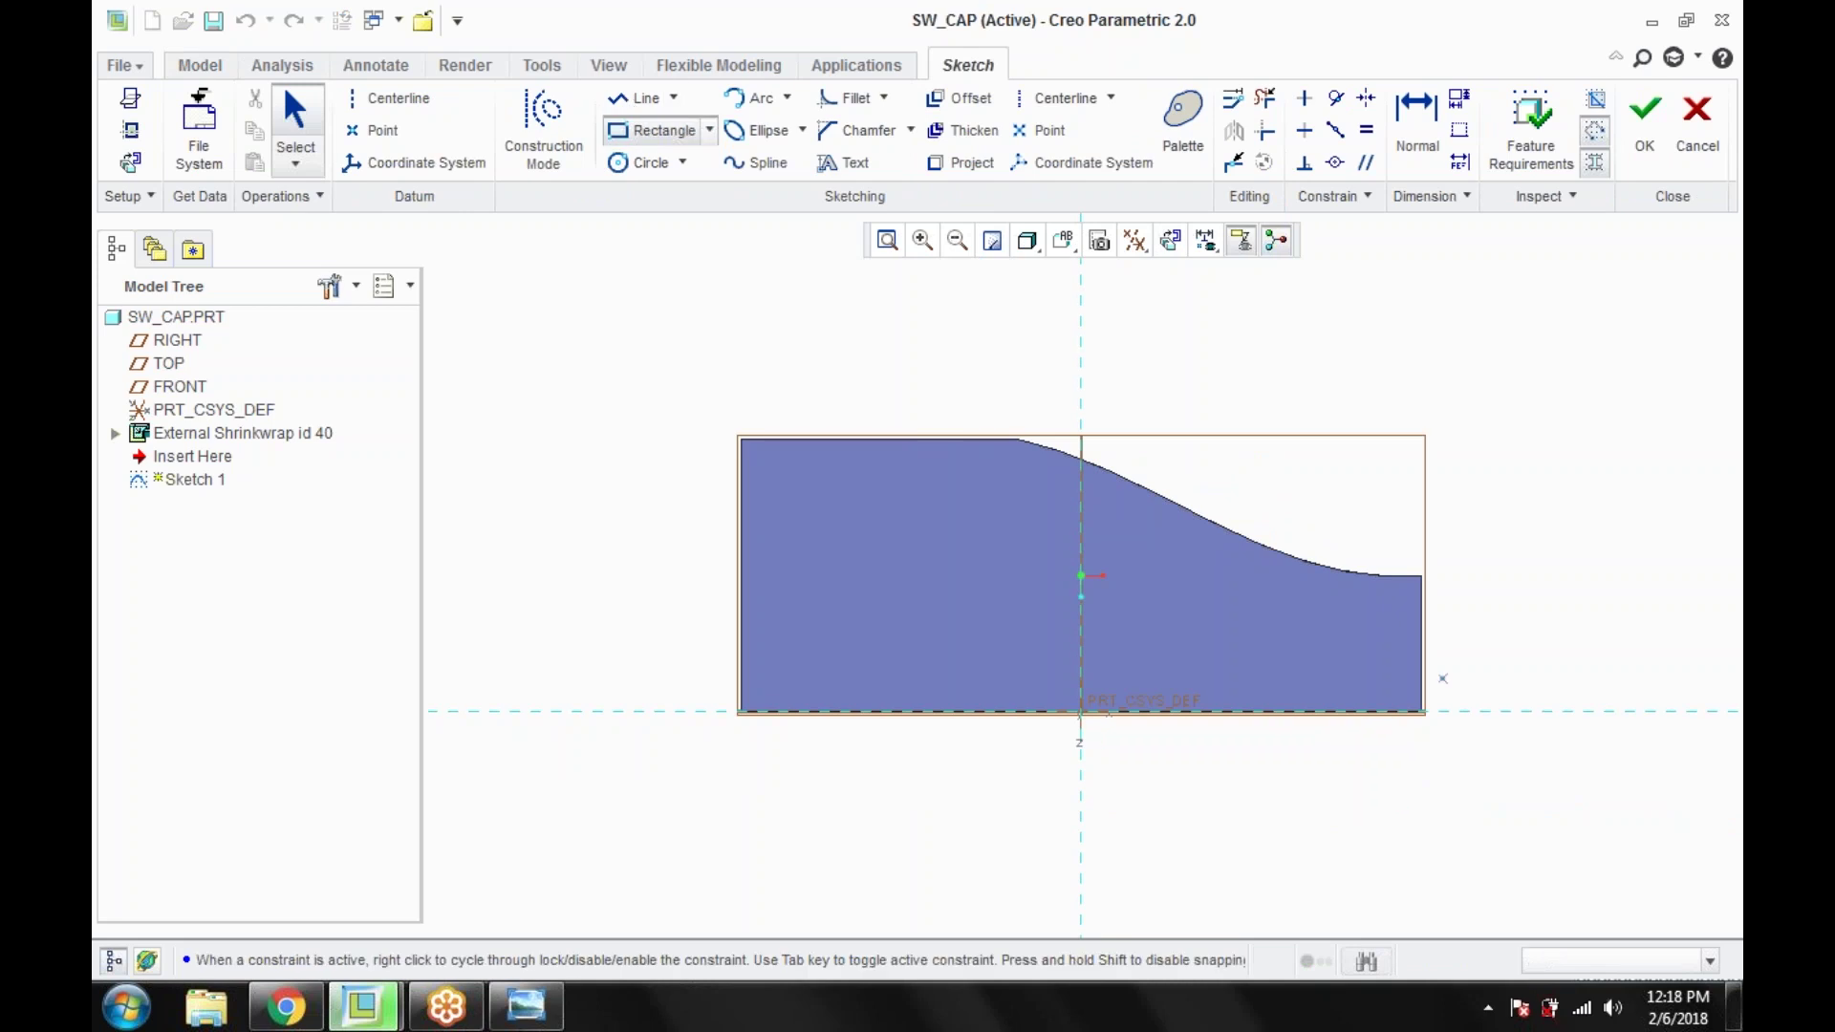
scroll(1445, 602, up, 2)
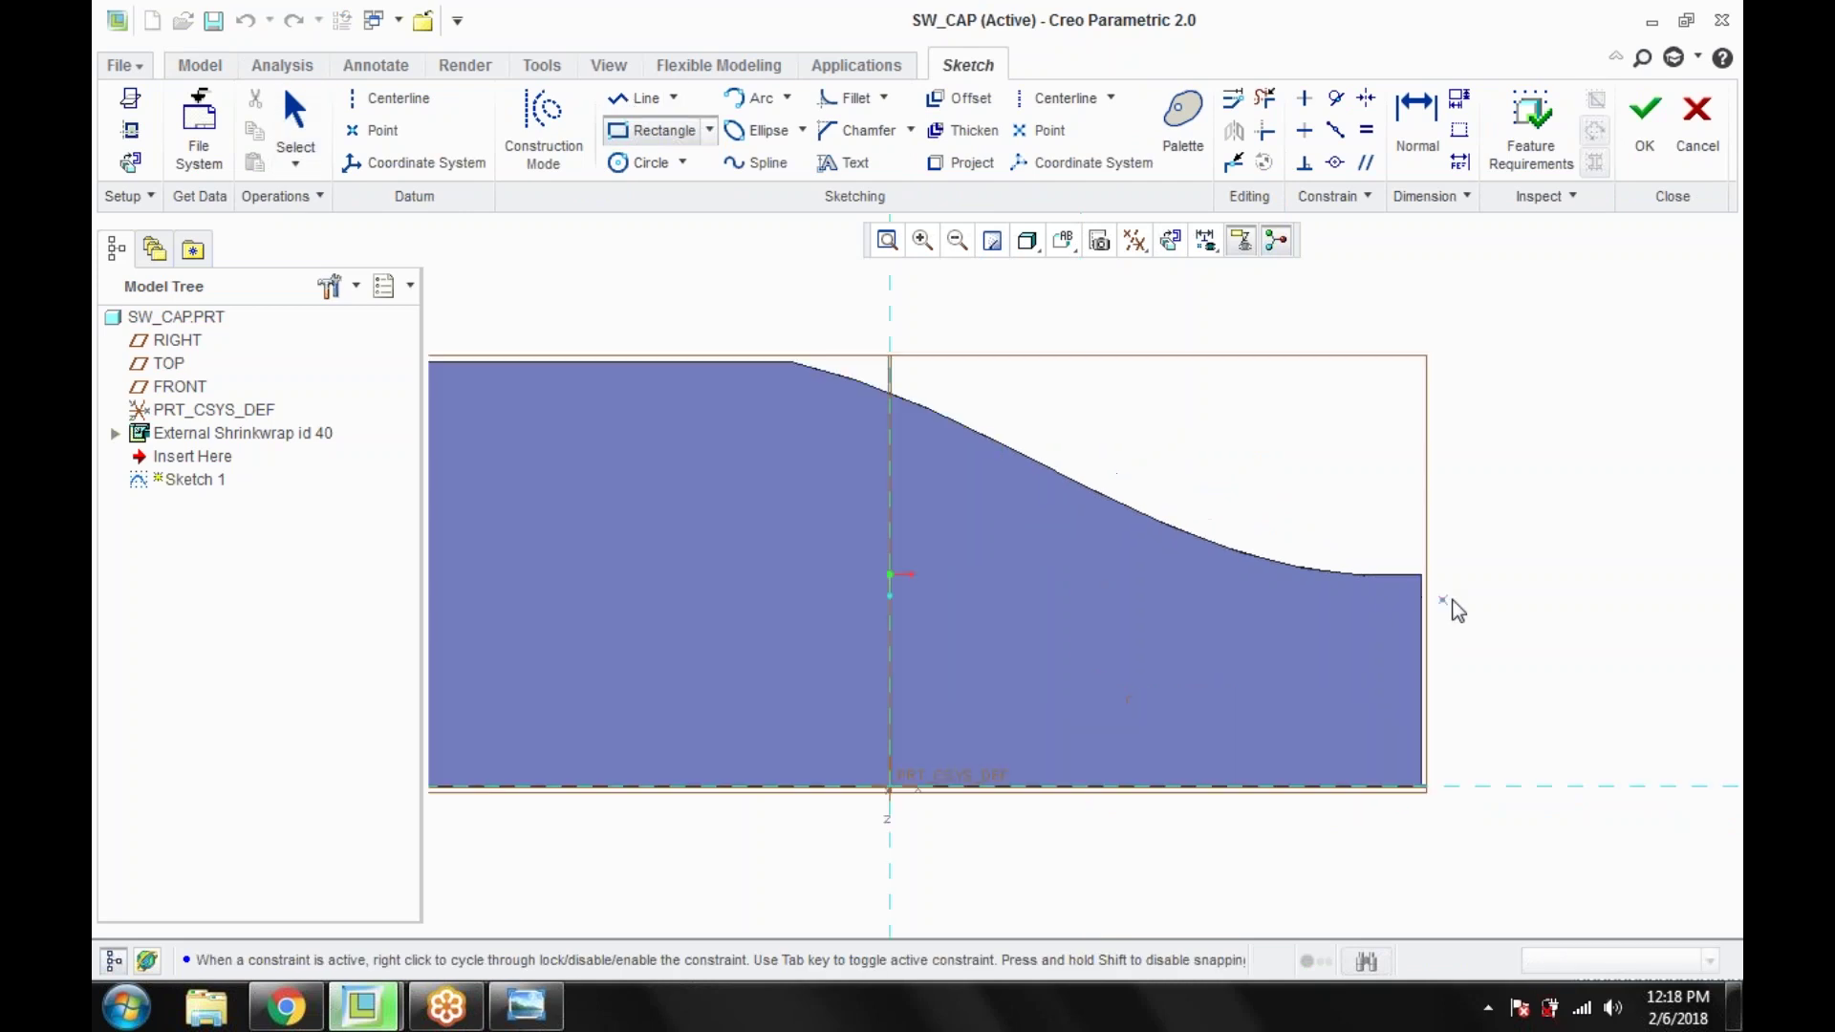
click(1449, 609)
scroll(1315, 590, down, 2)
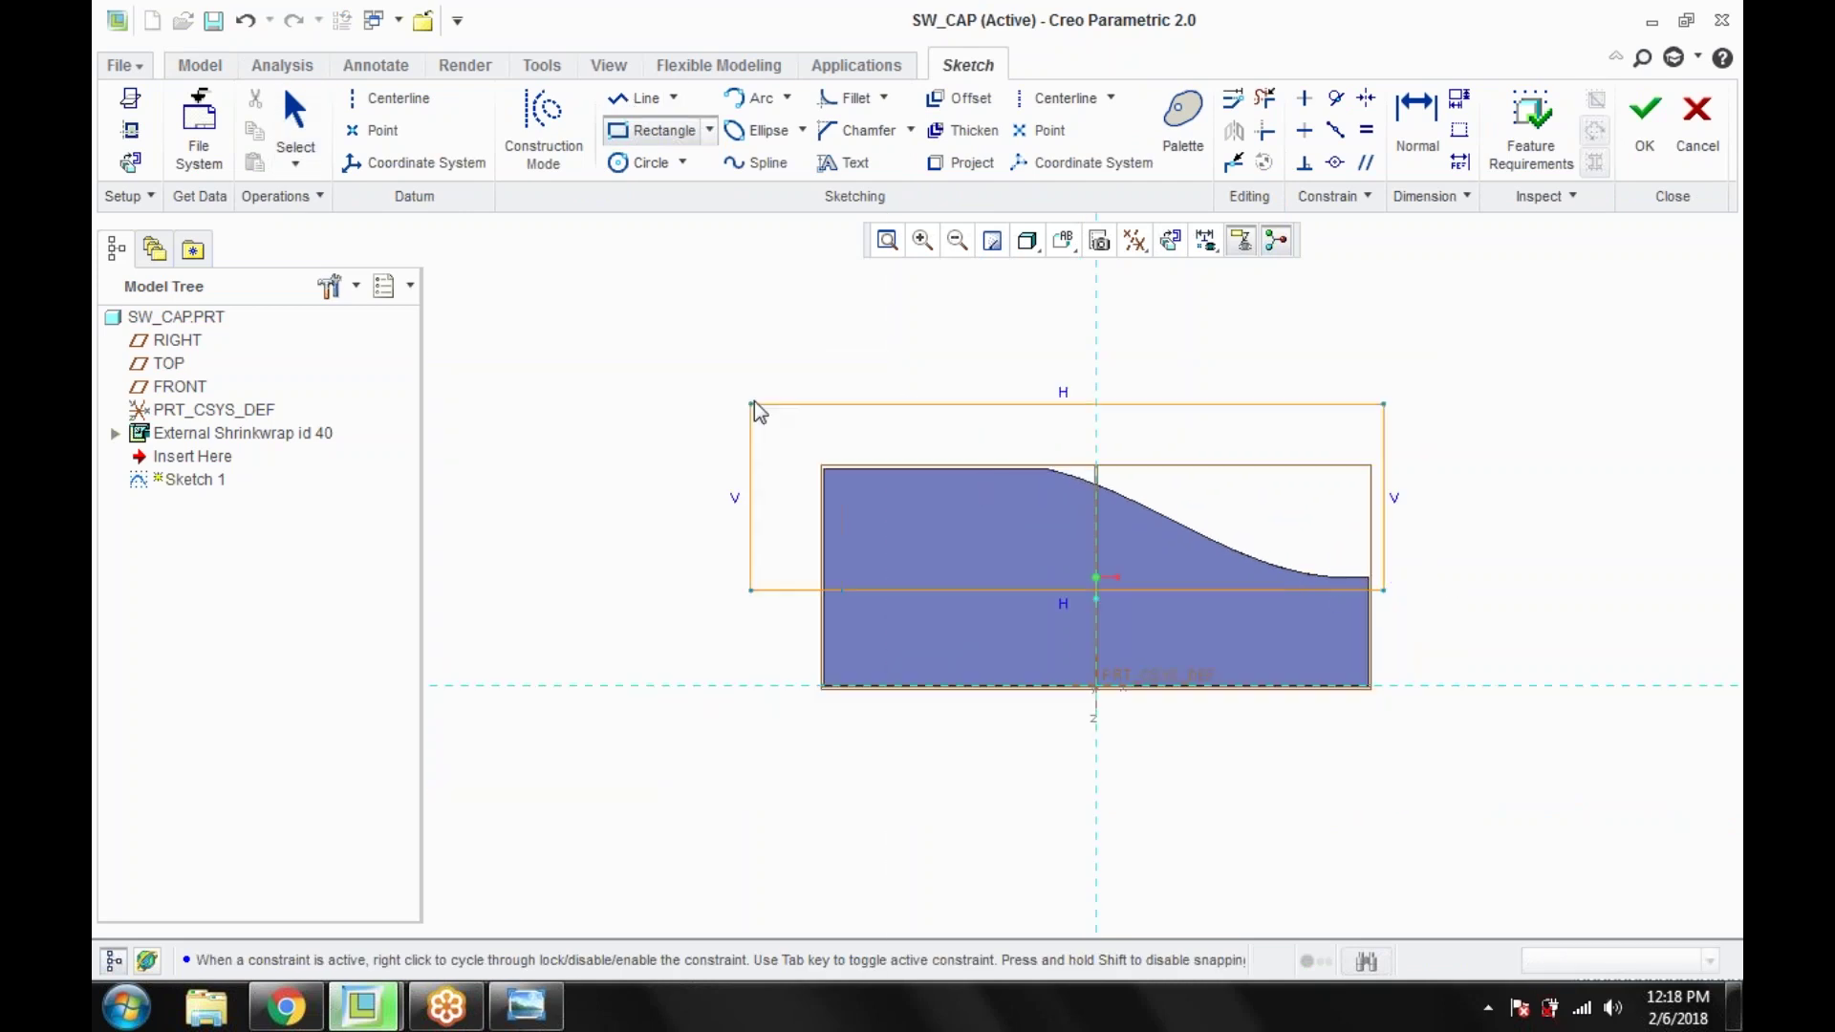
click(754, 406)
middle_click(1516, 458)
scroll(1049, 565, up, 1)
scroll(930, 552, down, 1)
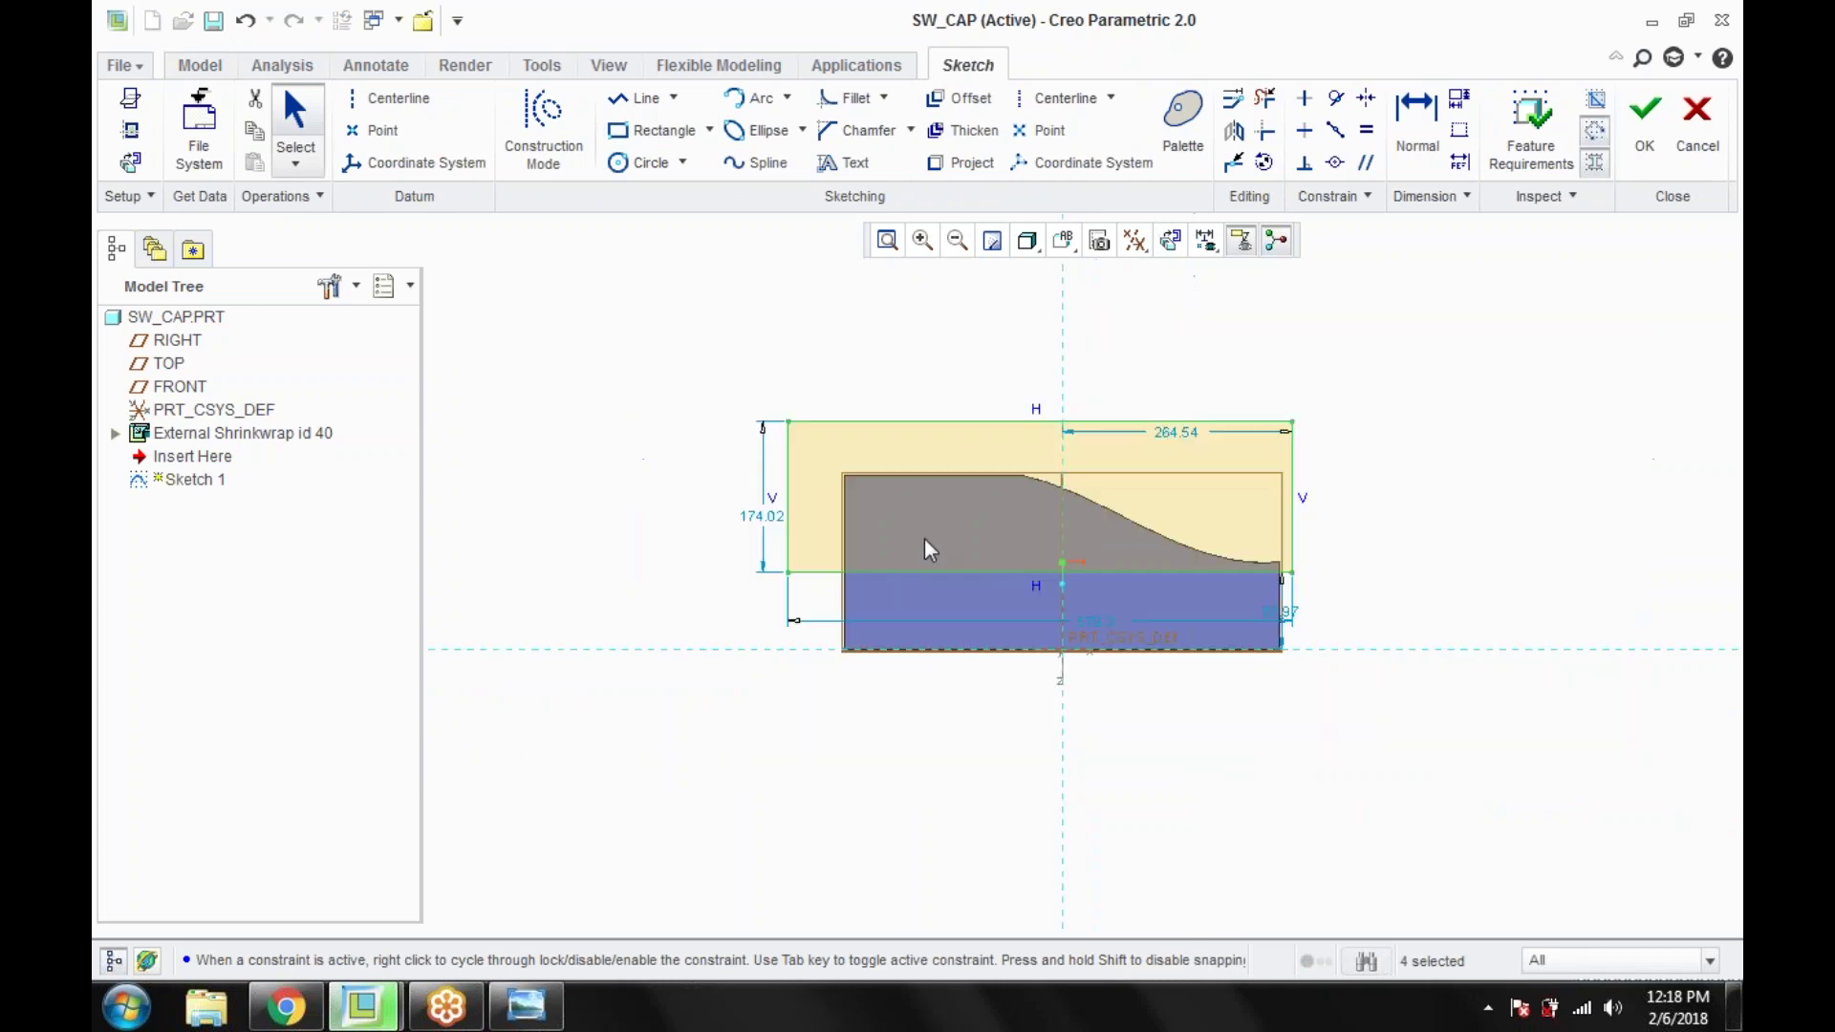
scroll(921, 521, up, 1)
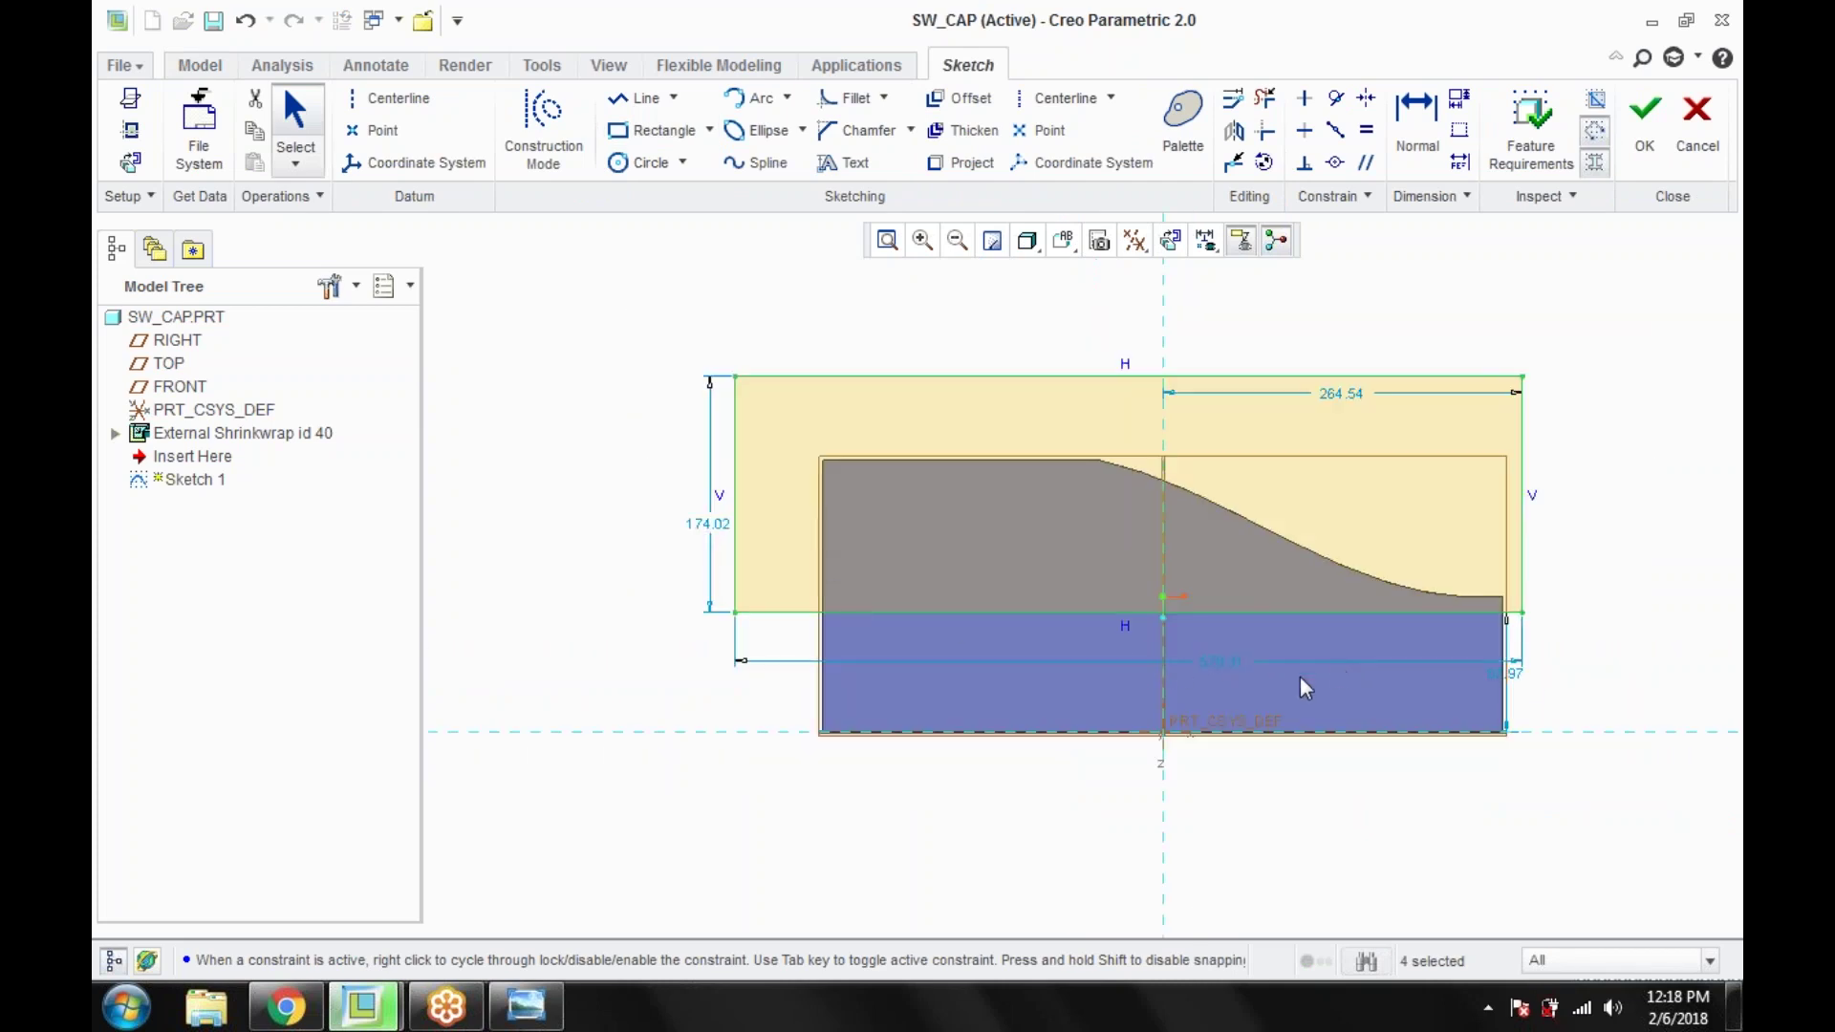
Step: Edit the rectangle's lower width dimension, then box-select the sketch entities and clear the selection
double_click(1238, 660)
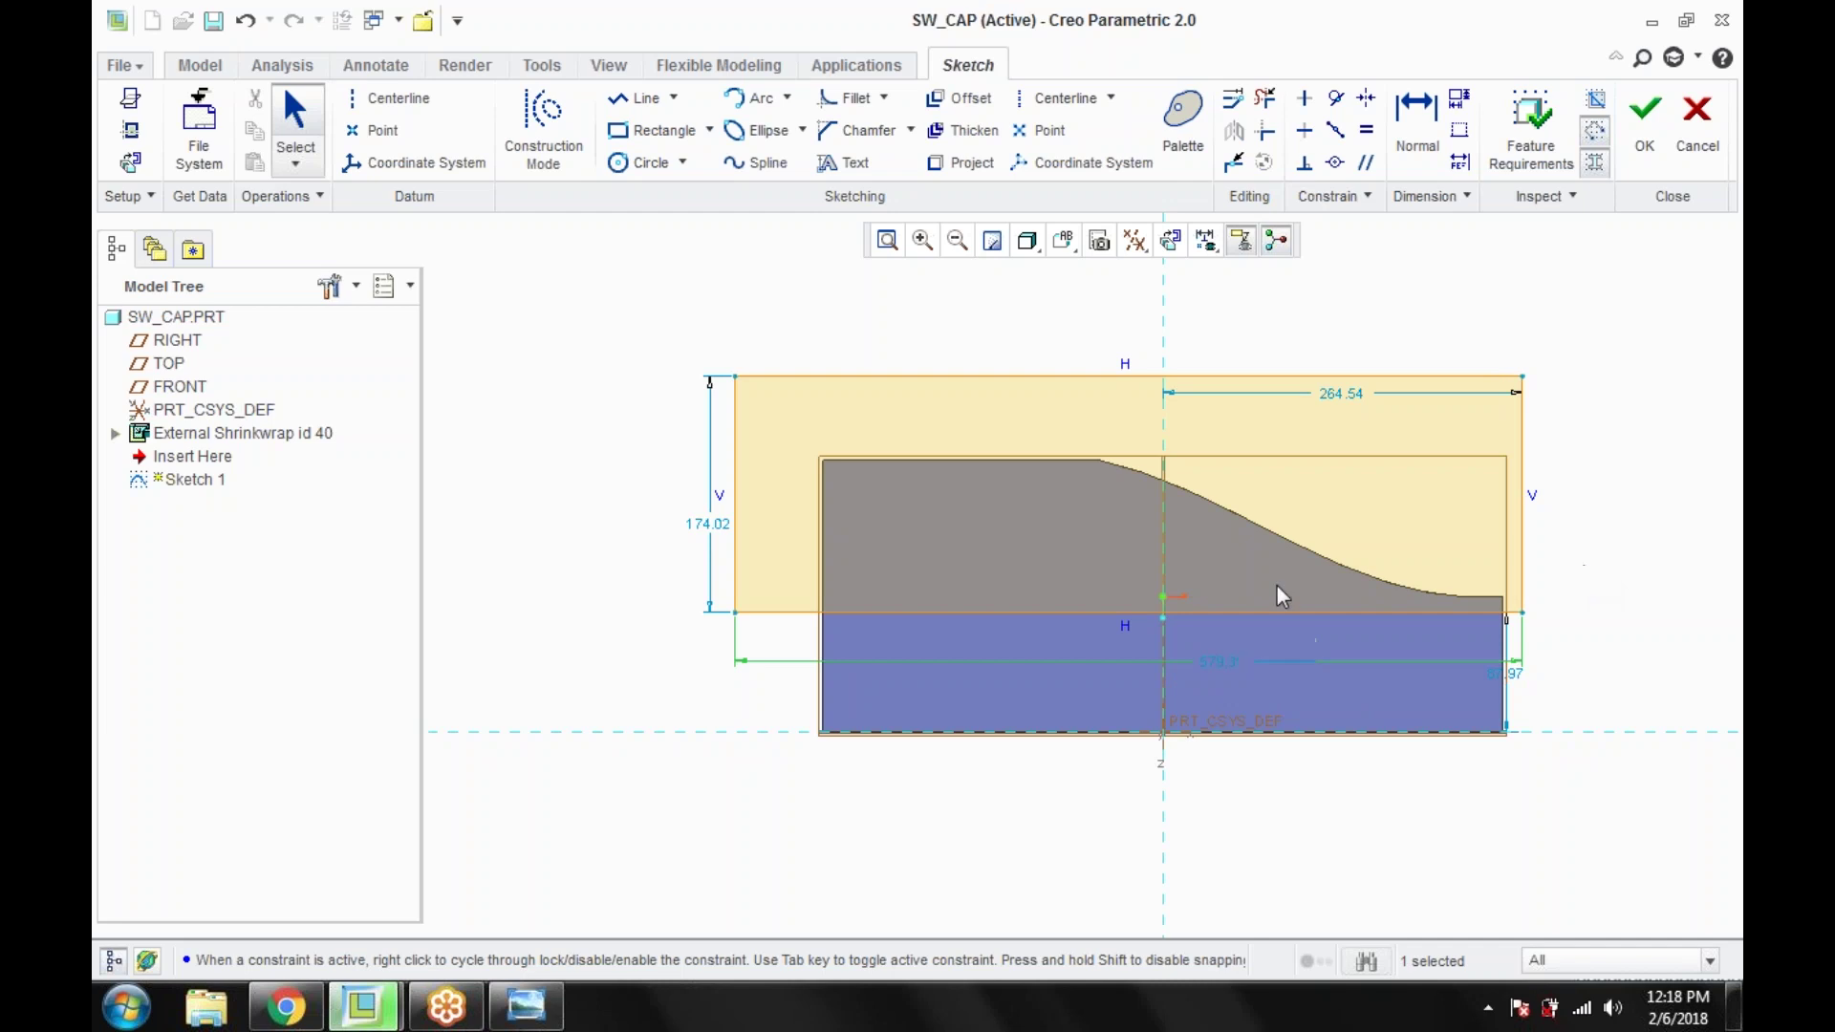
scroll(1261, 589, down, 3)
drag(1374, 600, 1453, 619)
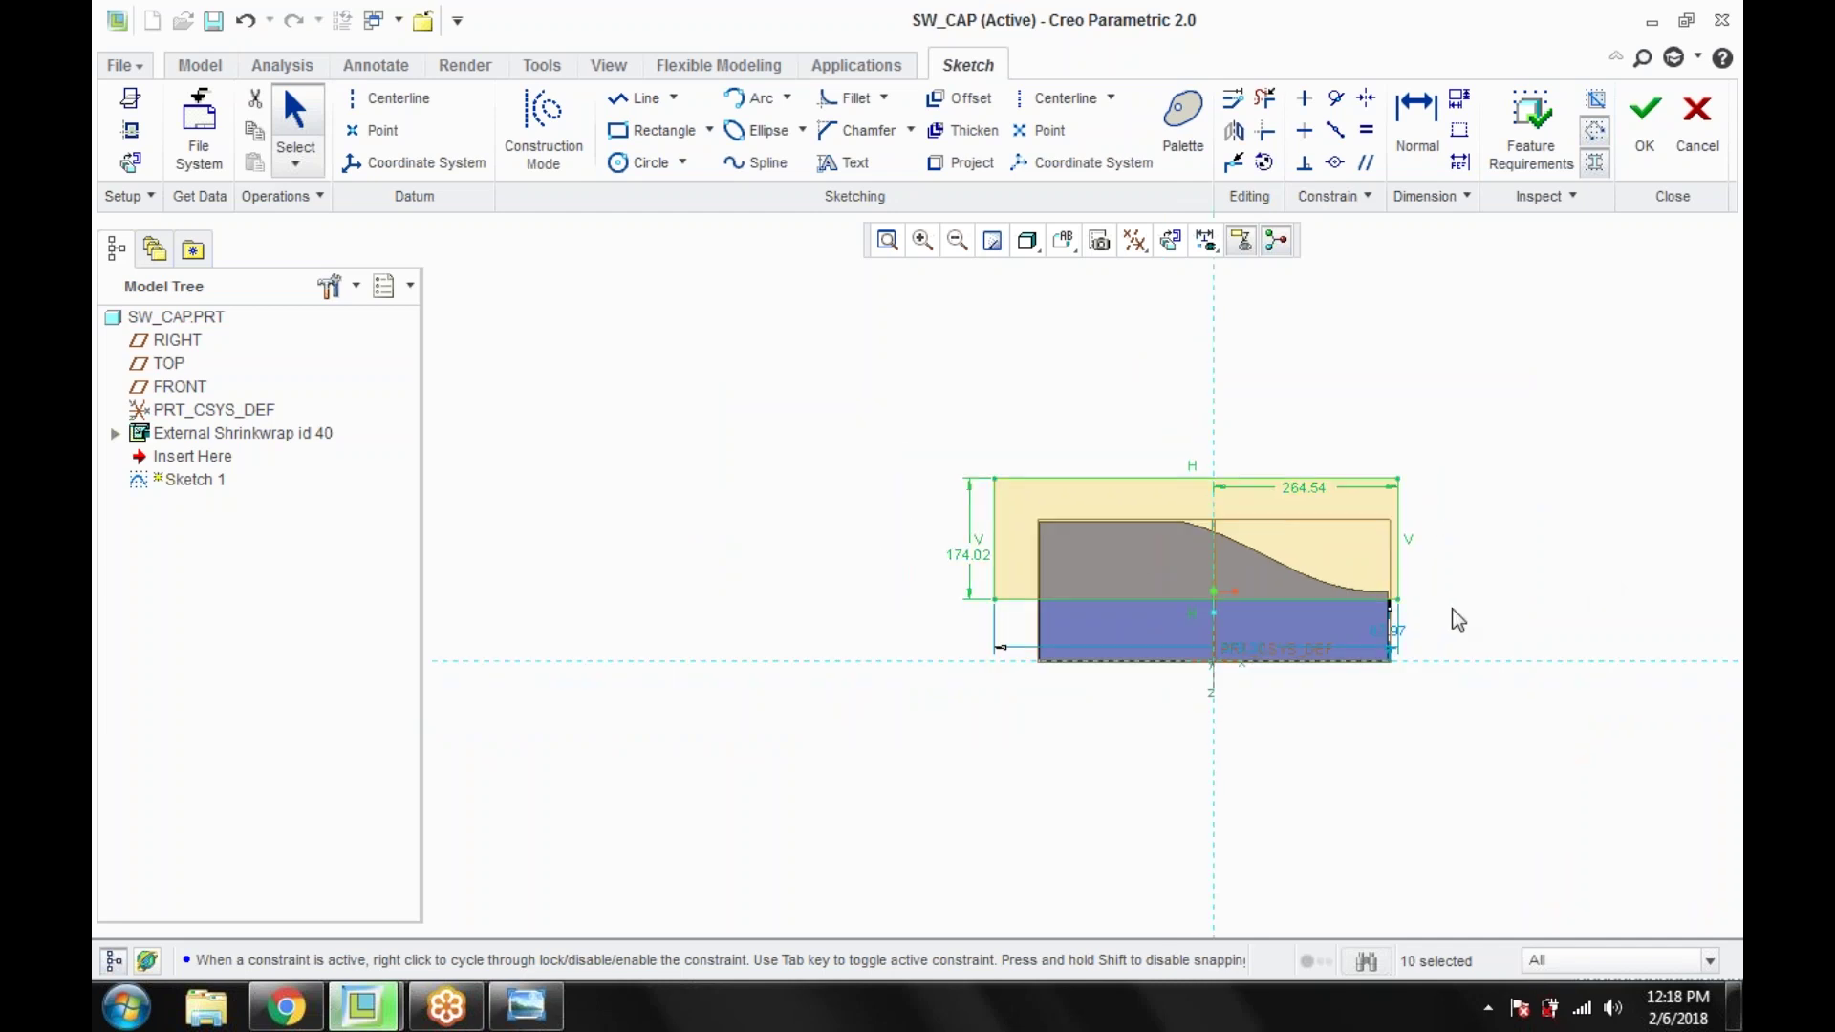
click(1452, 609)
scroll(1438, 587, up, 3)
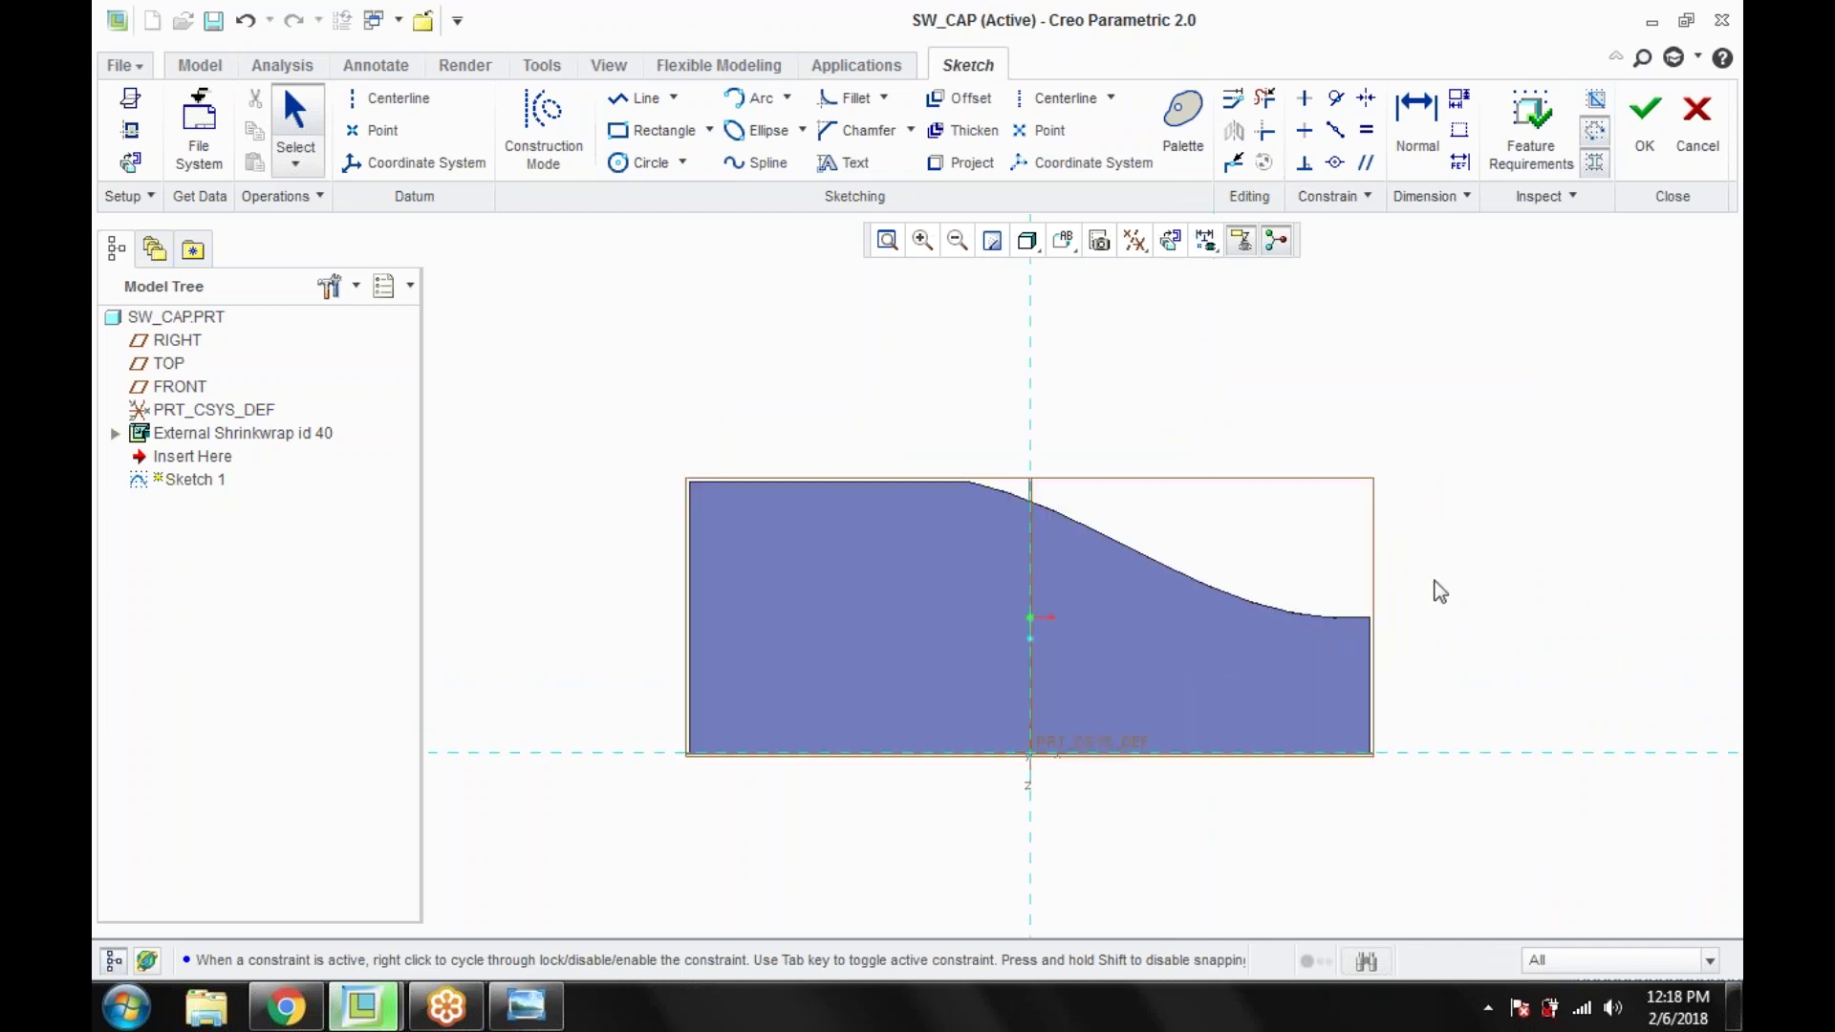
Step: Project the cap's curved edges into the sketch and start a line at the profile's right edge
click(967, 166)
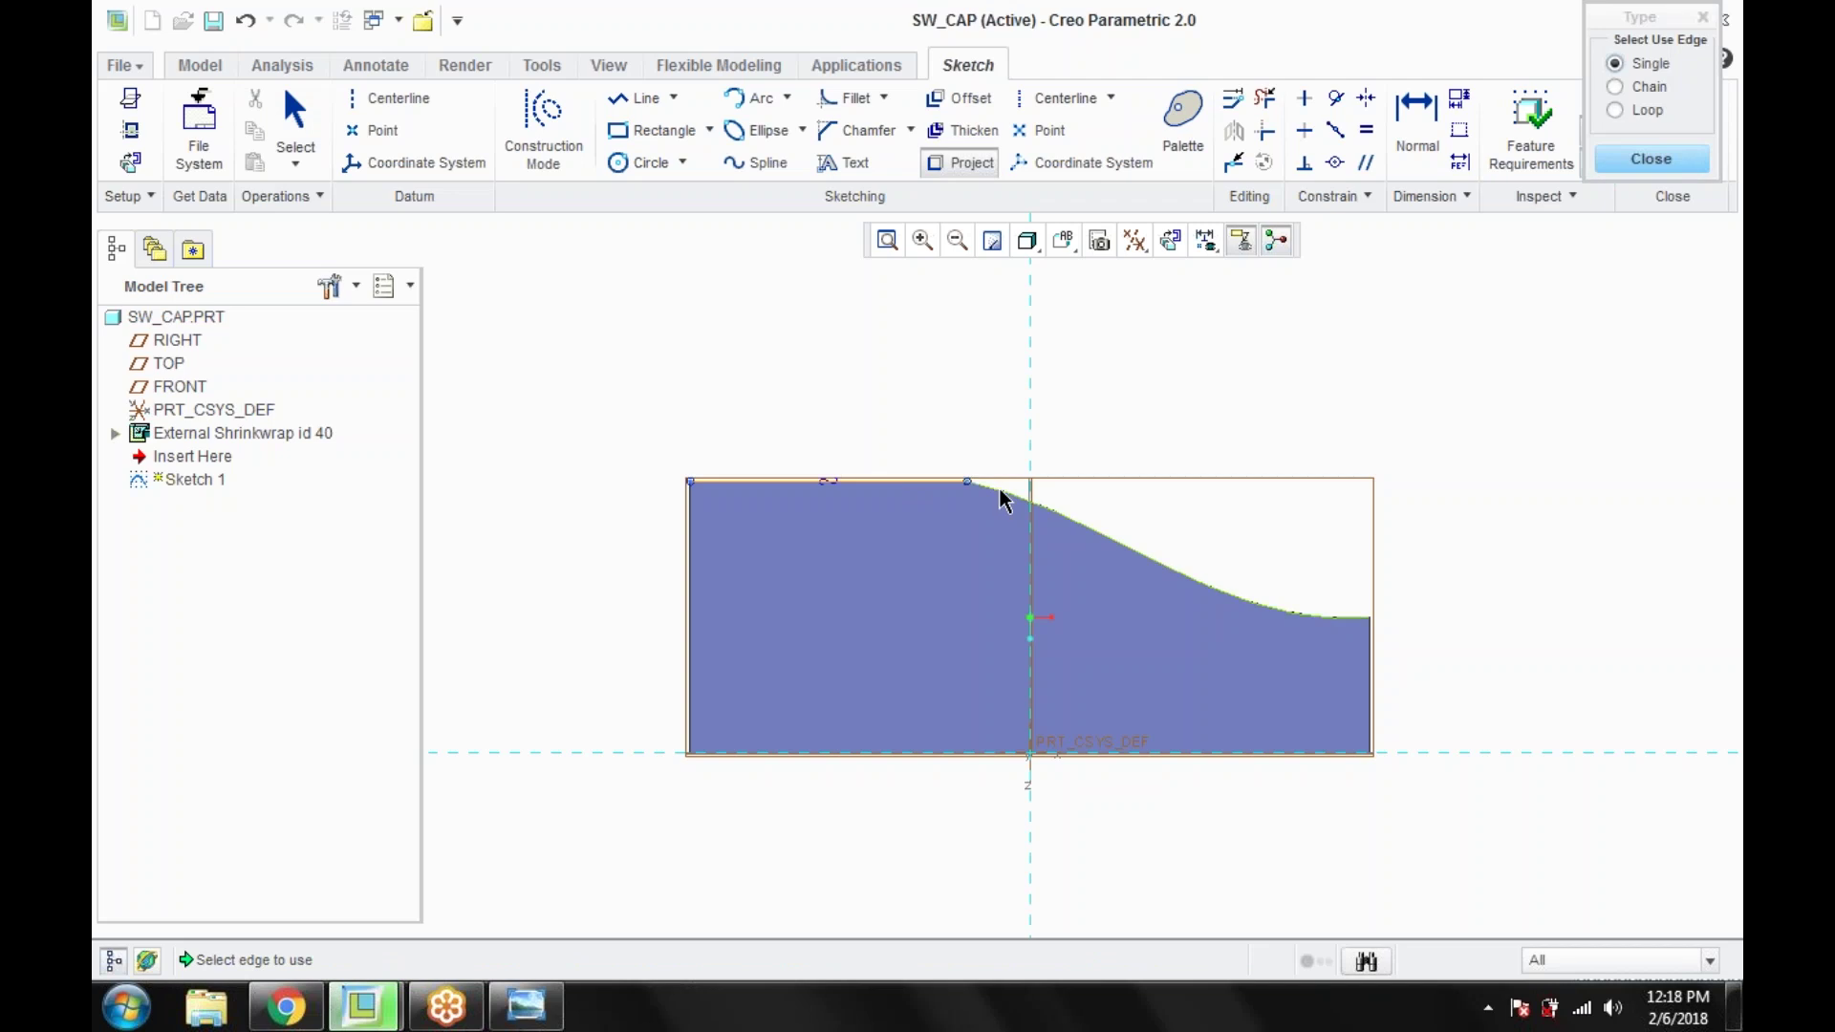
scroll(1374, 636, up, 3)
scroll(1353, 626, up, 2)
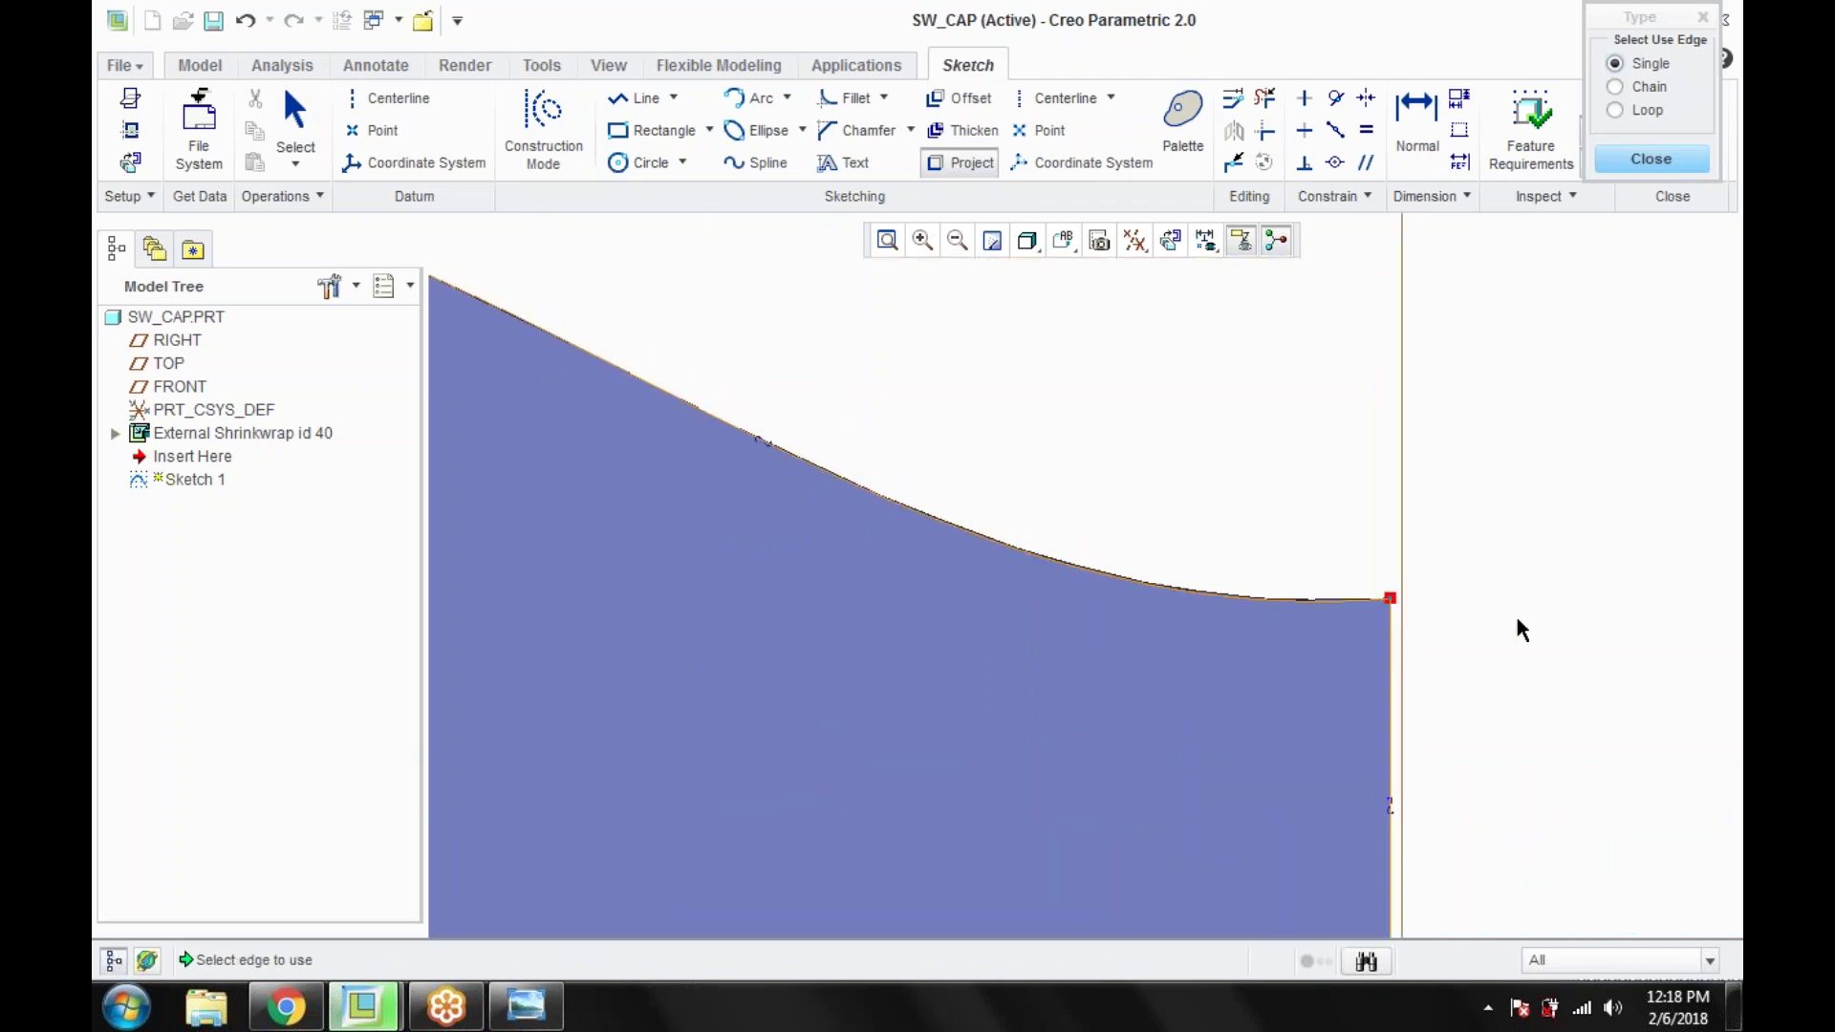
scroll(1515, 627, down, 3)
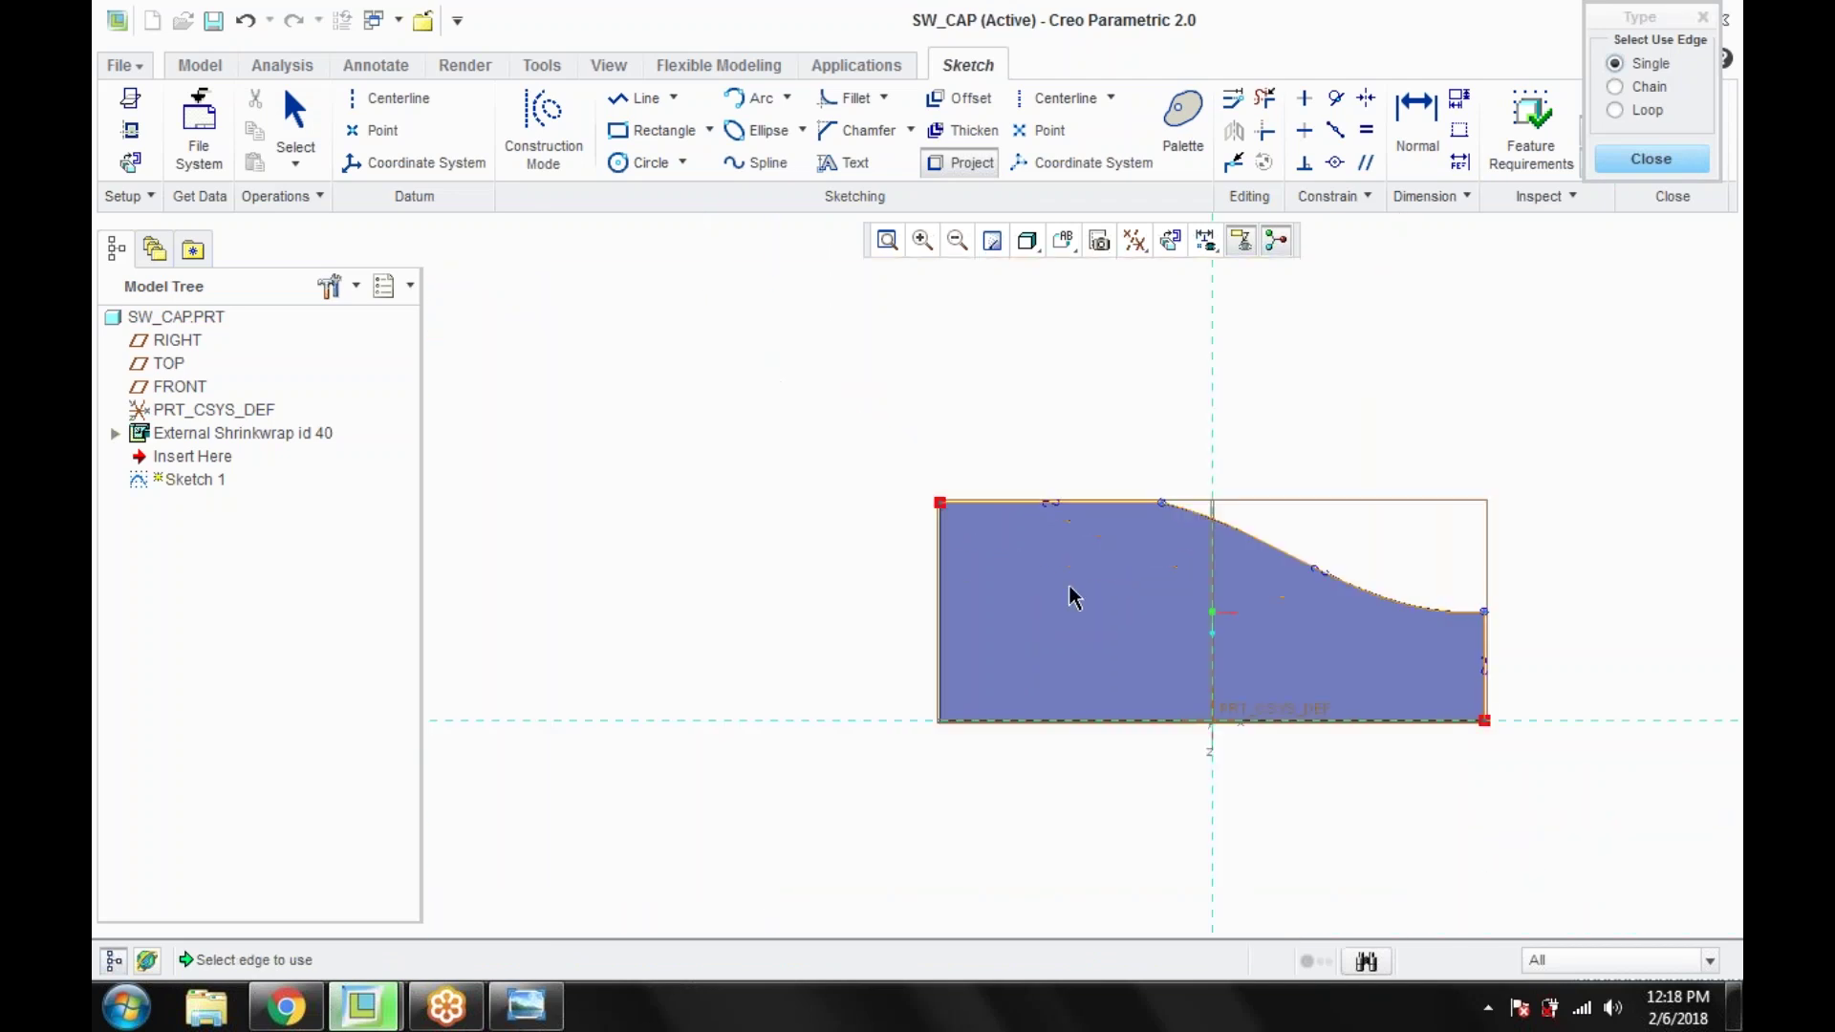
middle_click(875, 529)
scroll(886, 486, down, 2)
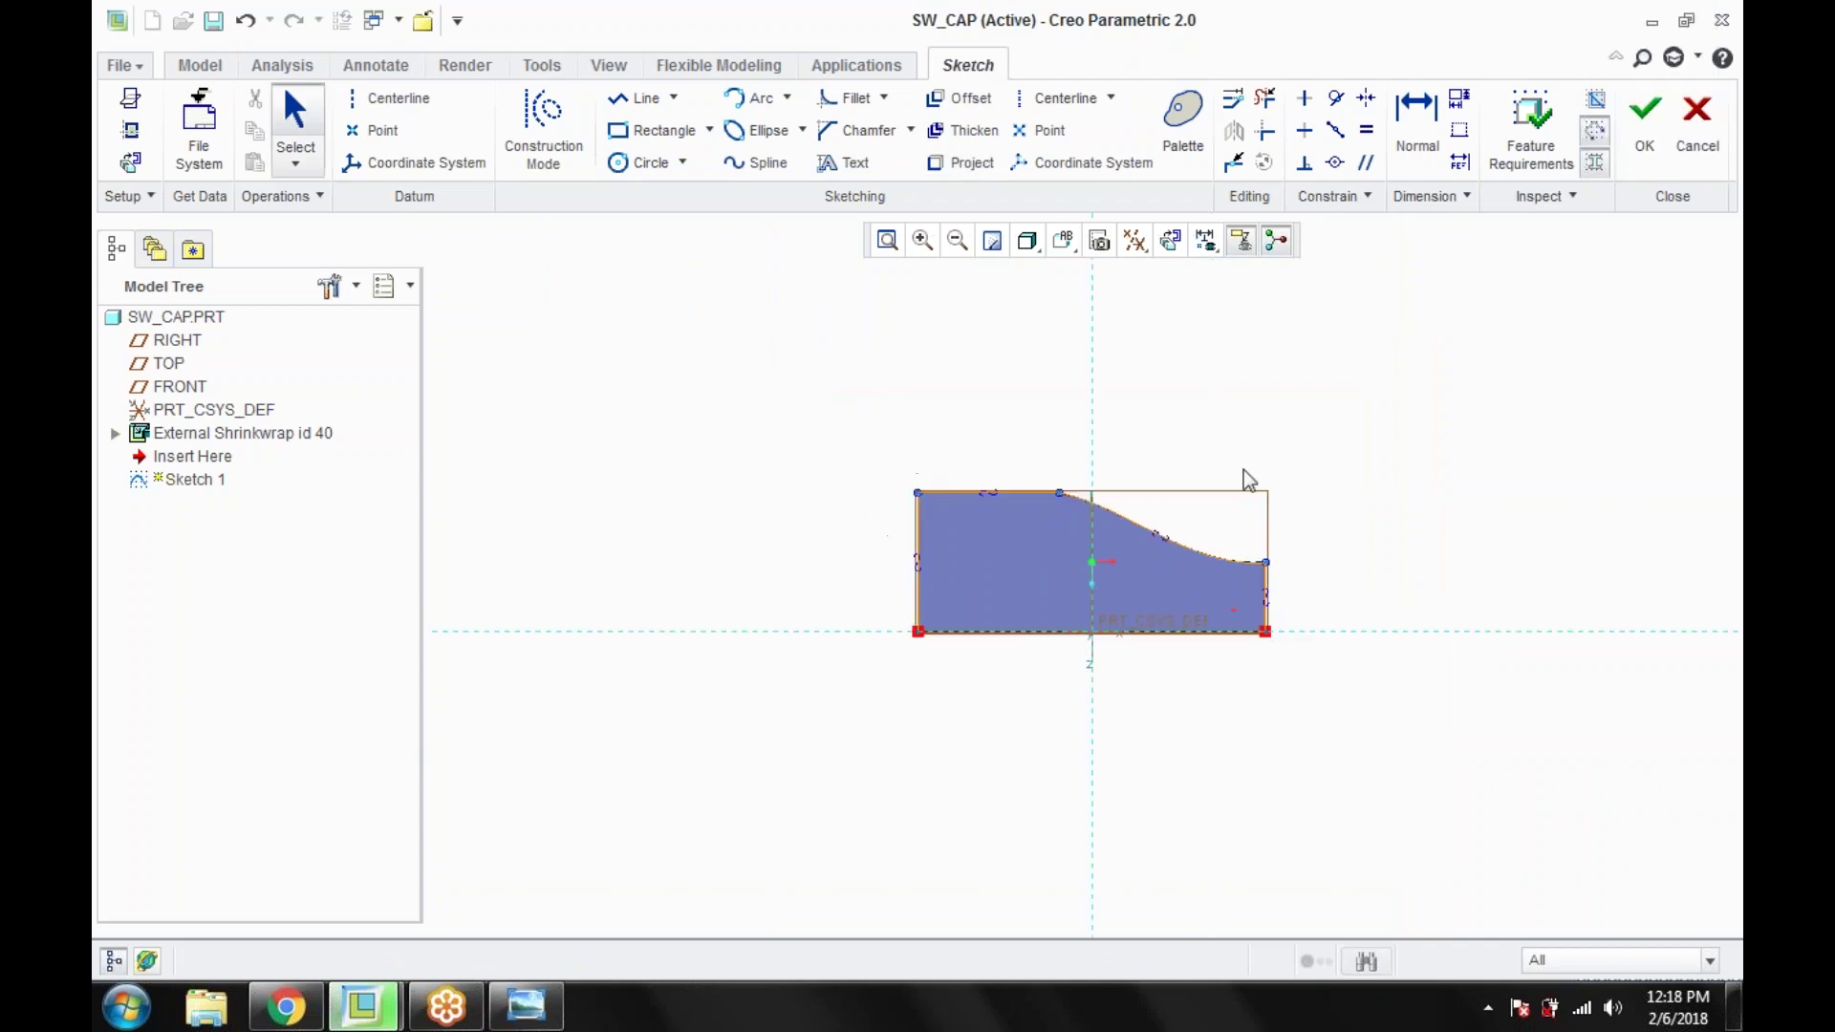
scroll(1248, 481, up, 2)
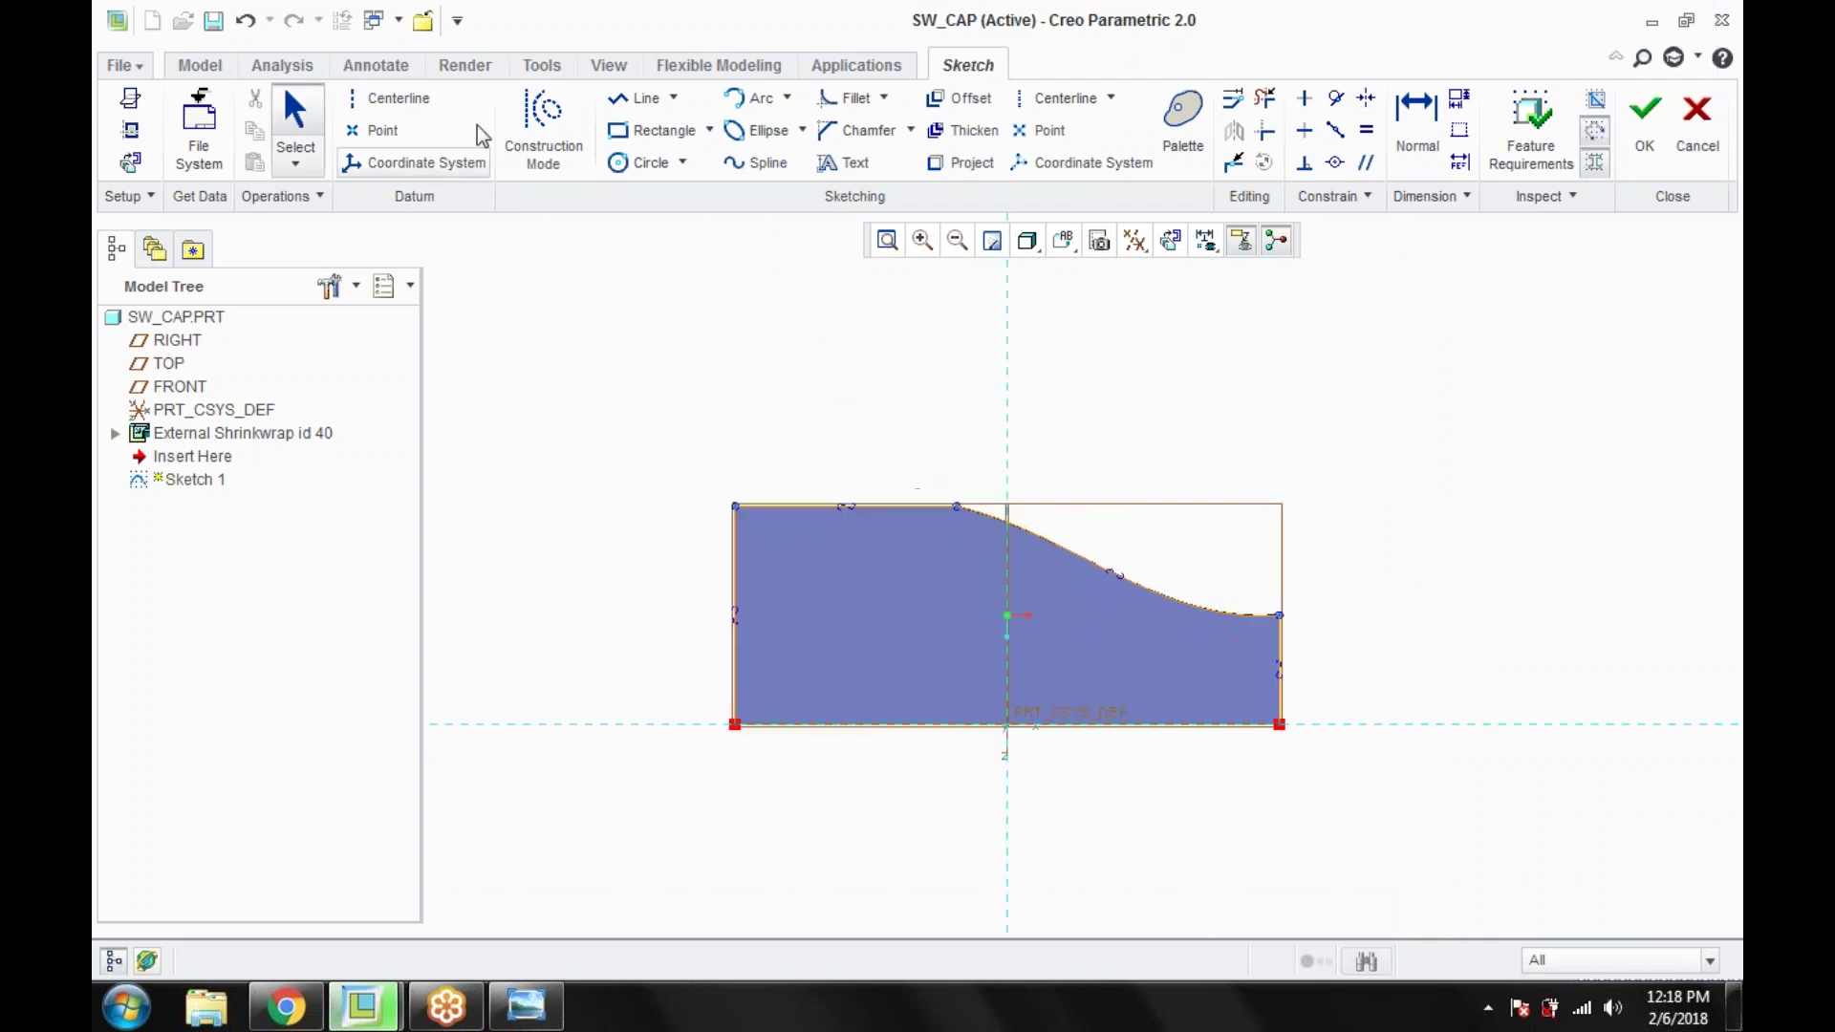
click(639, 99)
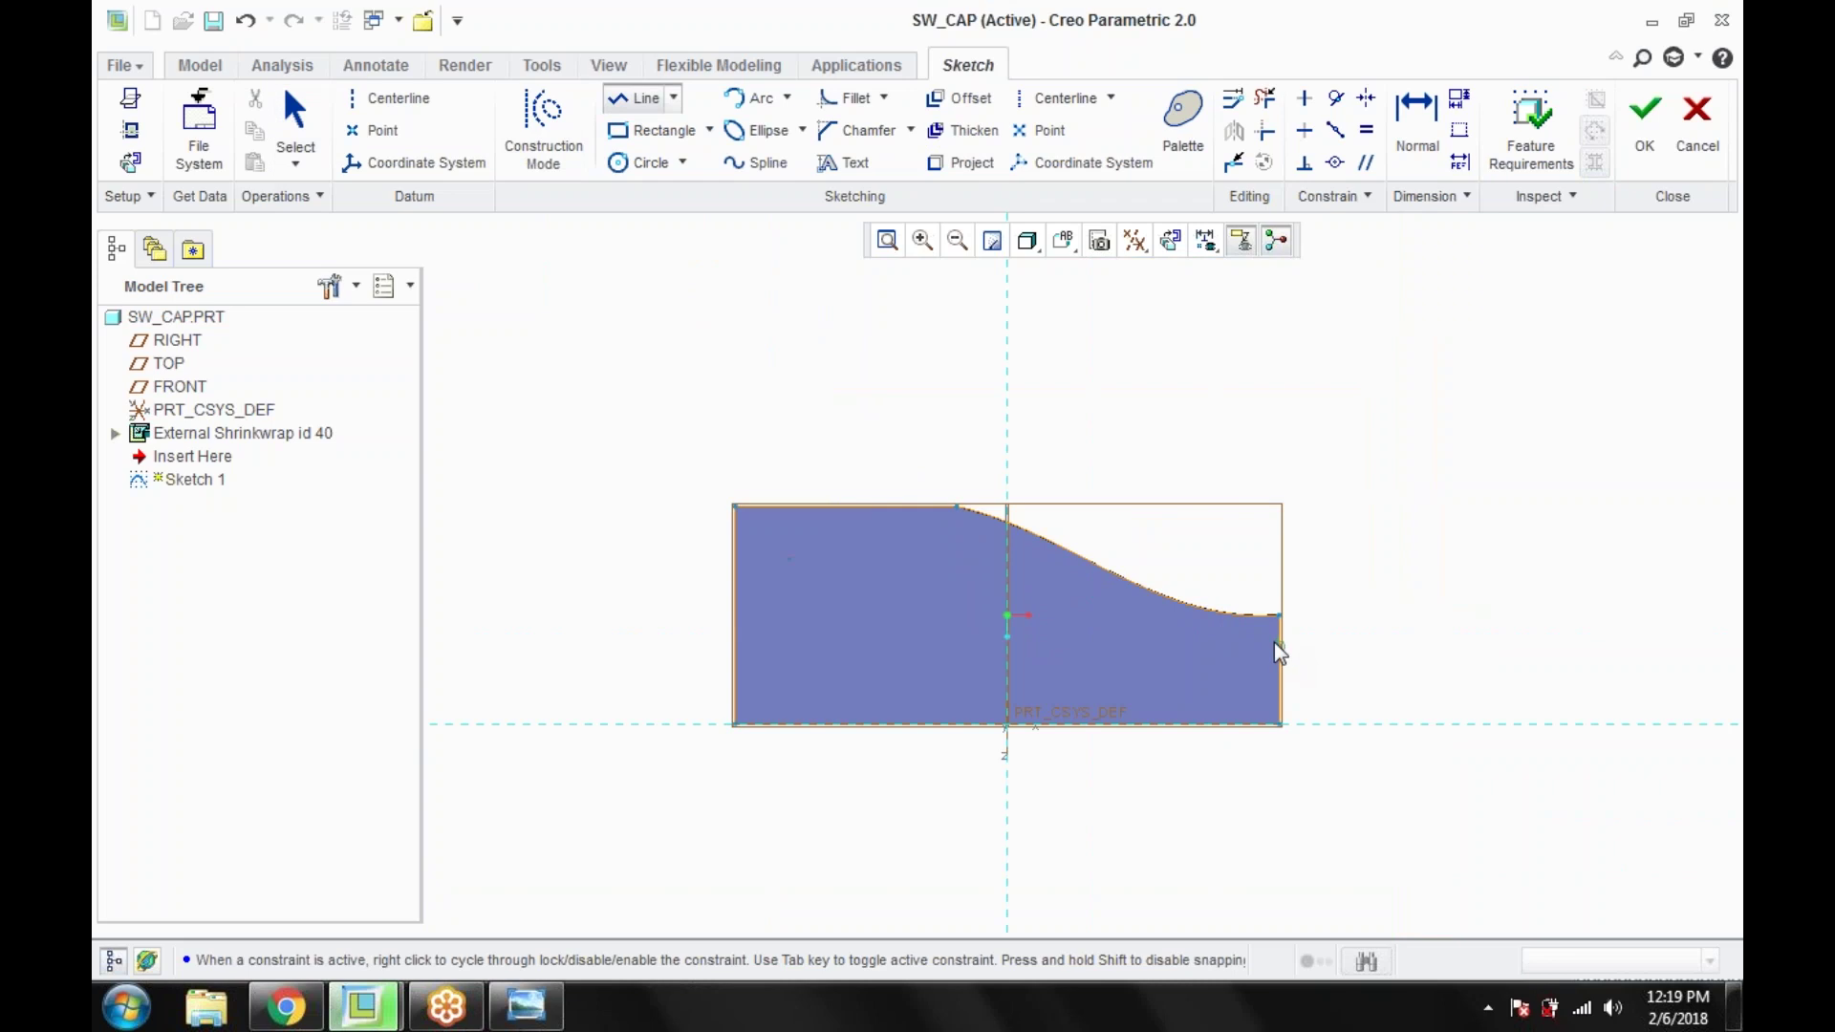
click(1280, 641)
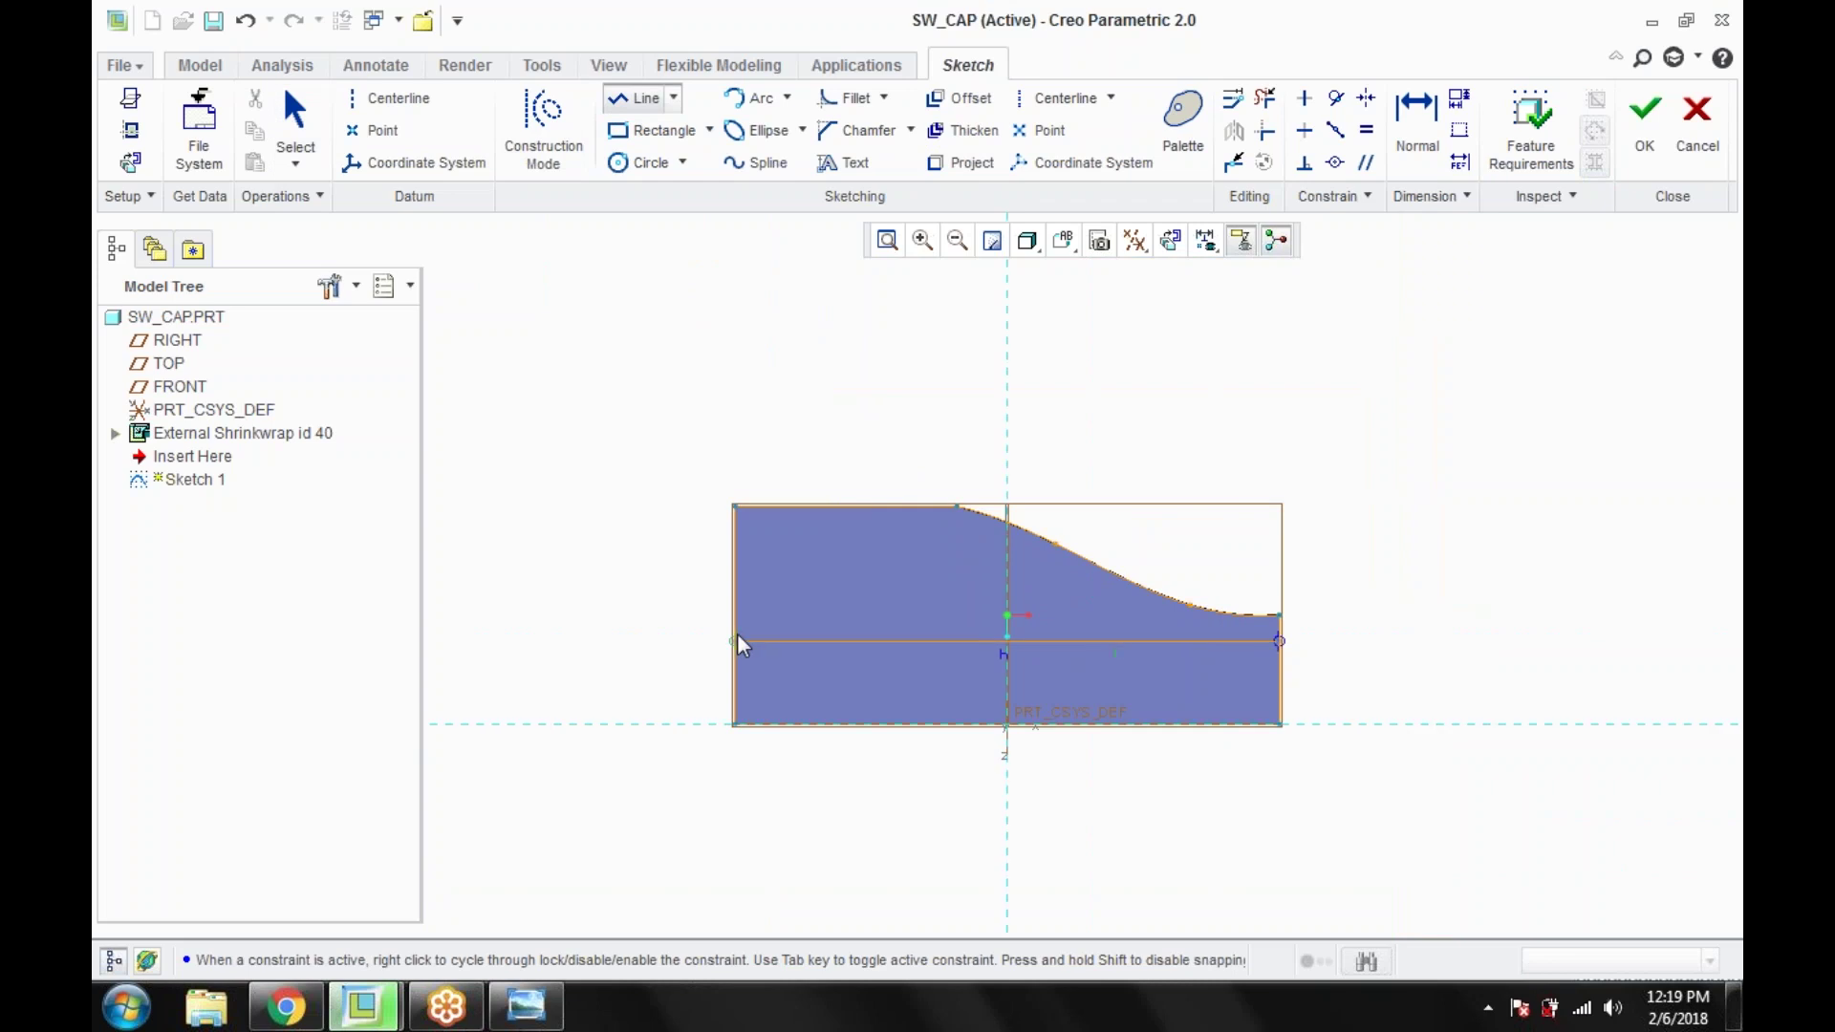
middle_click(1143, 447)
middle_click(1146, 450)
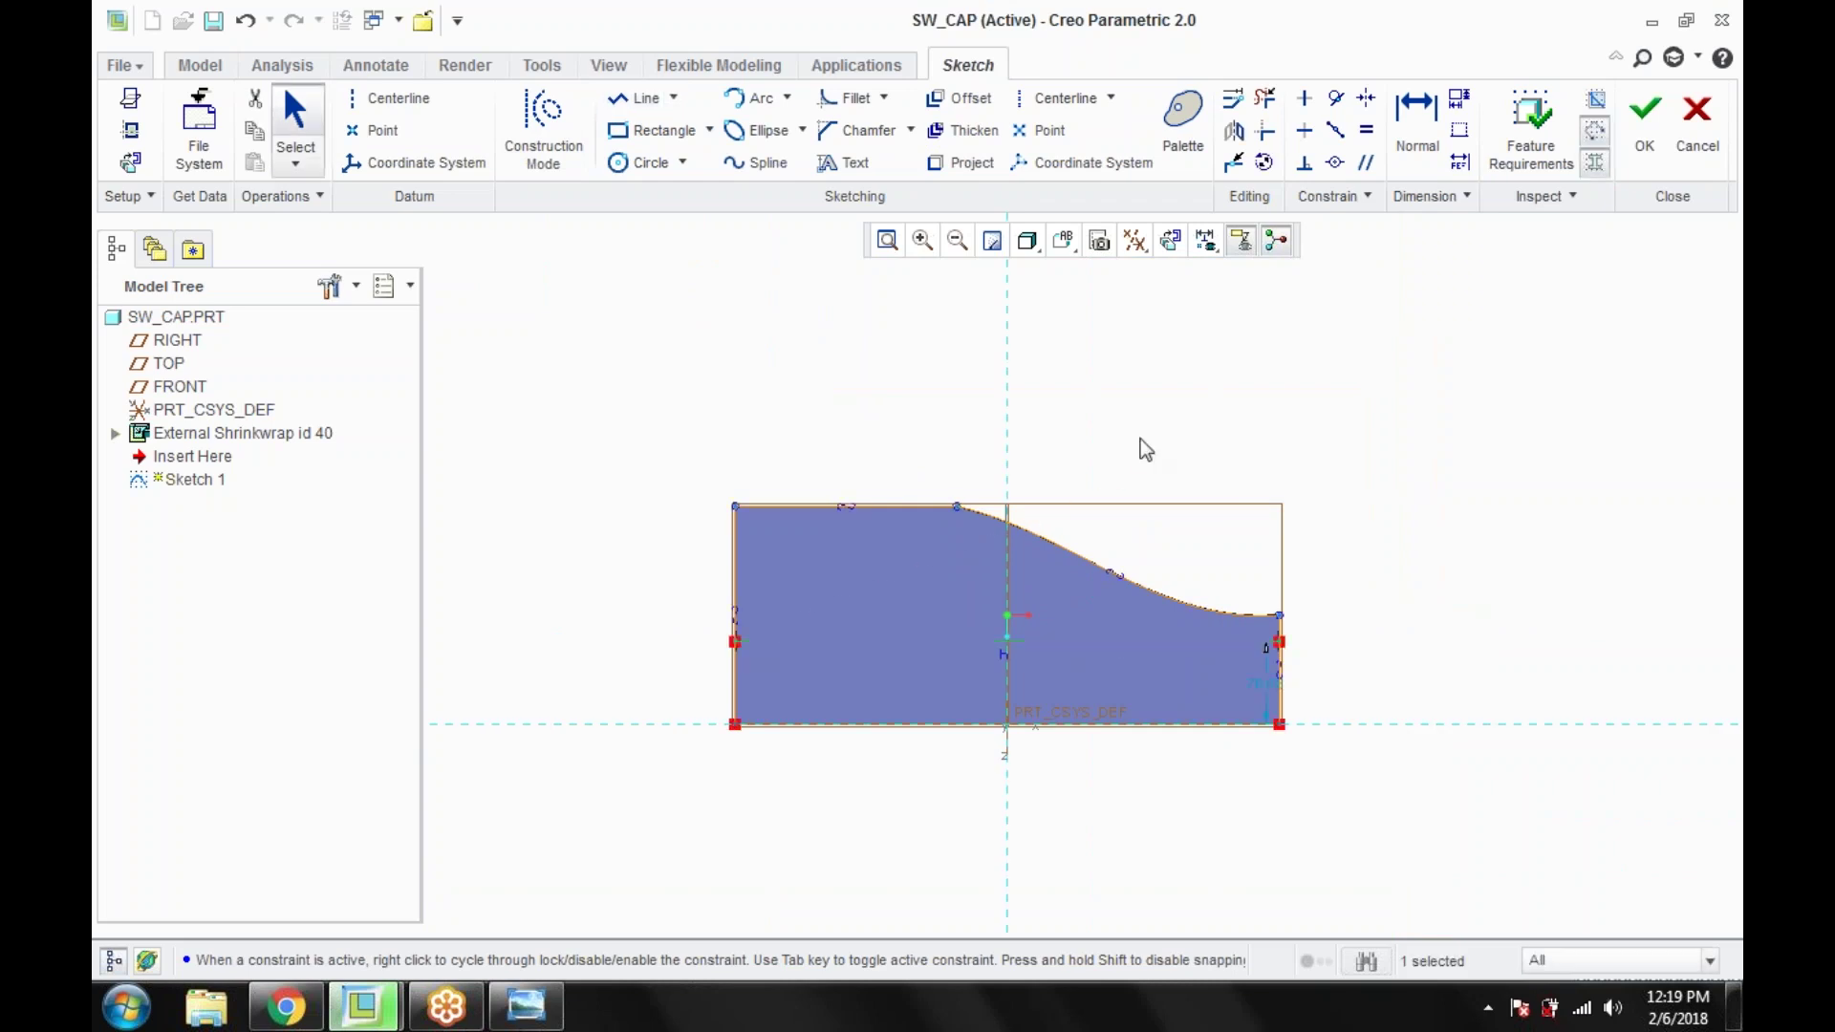
click(1146, 438)
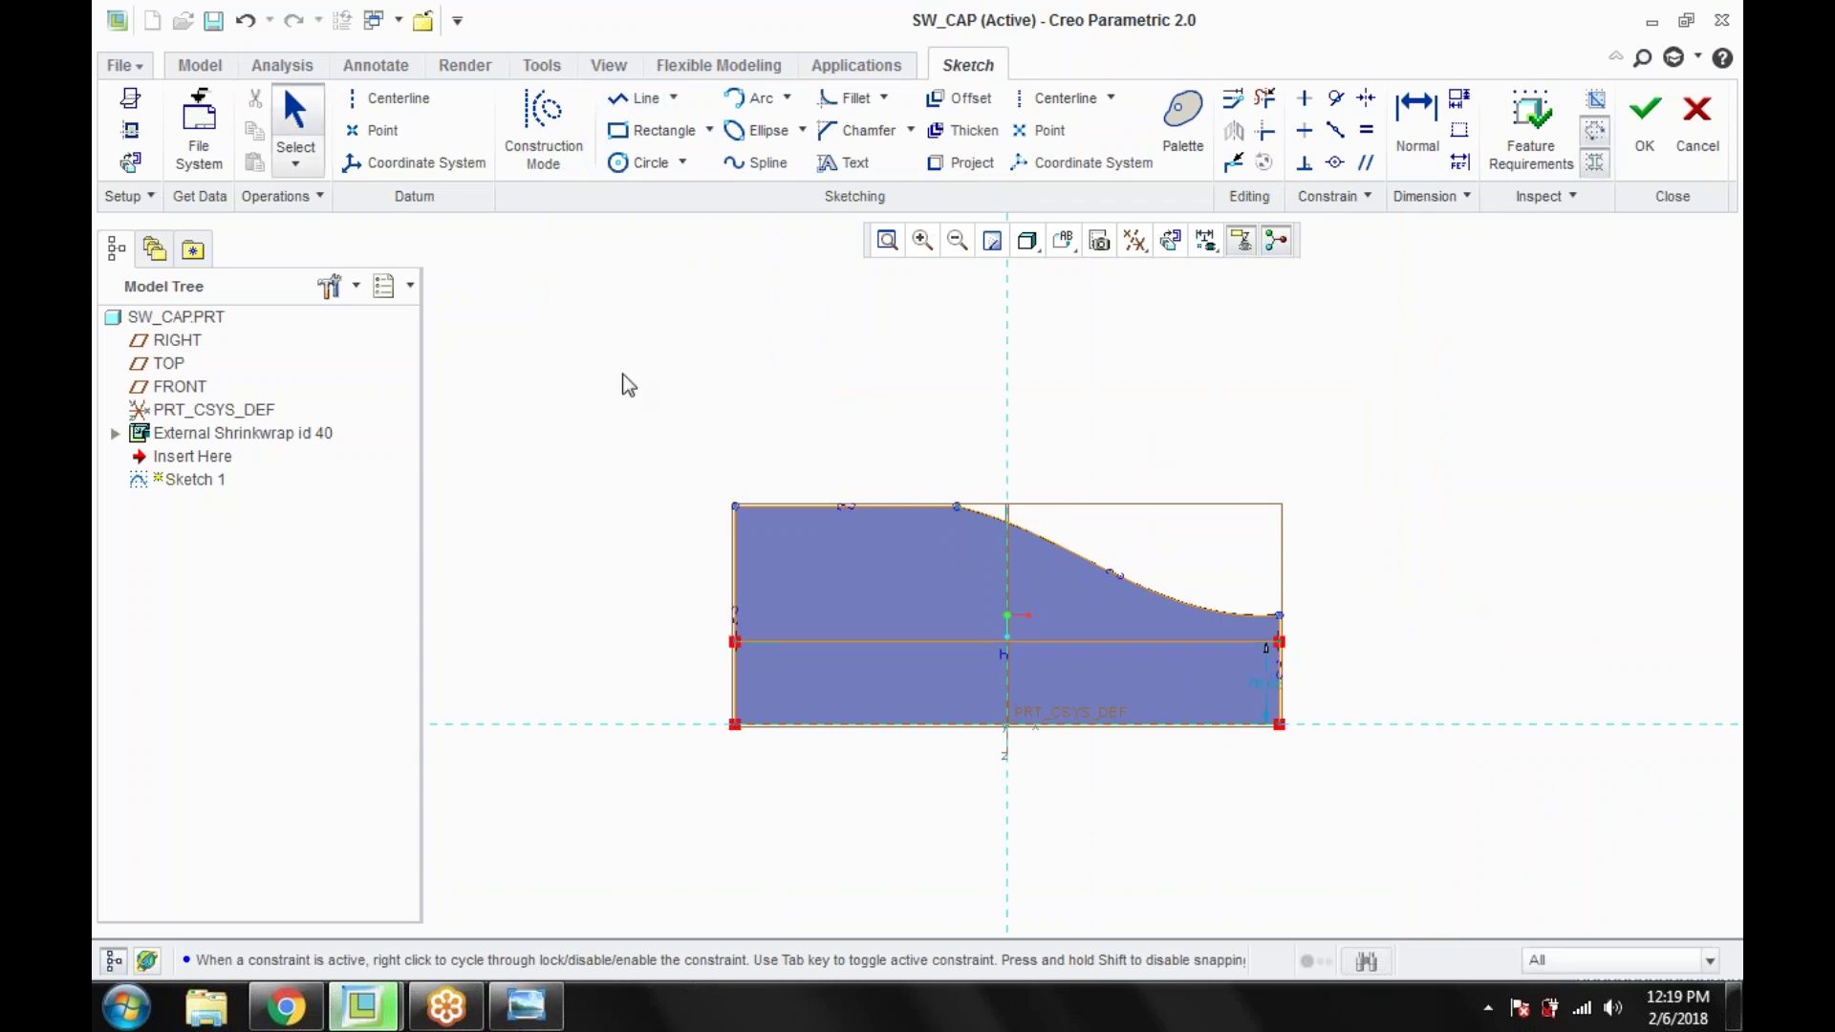
Step: Draw a top horizontal line and a vertical line closing the region above the curve
click(621, 105)
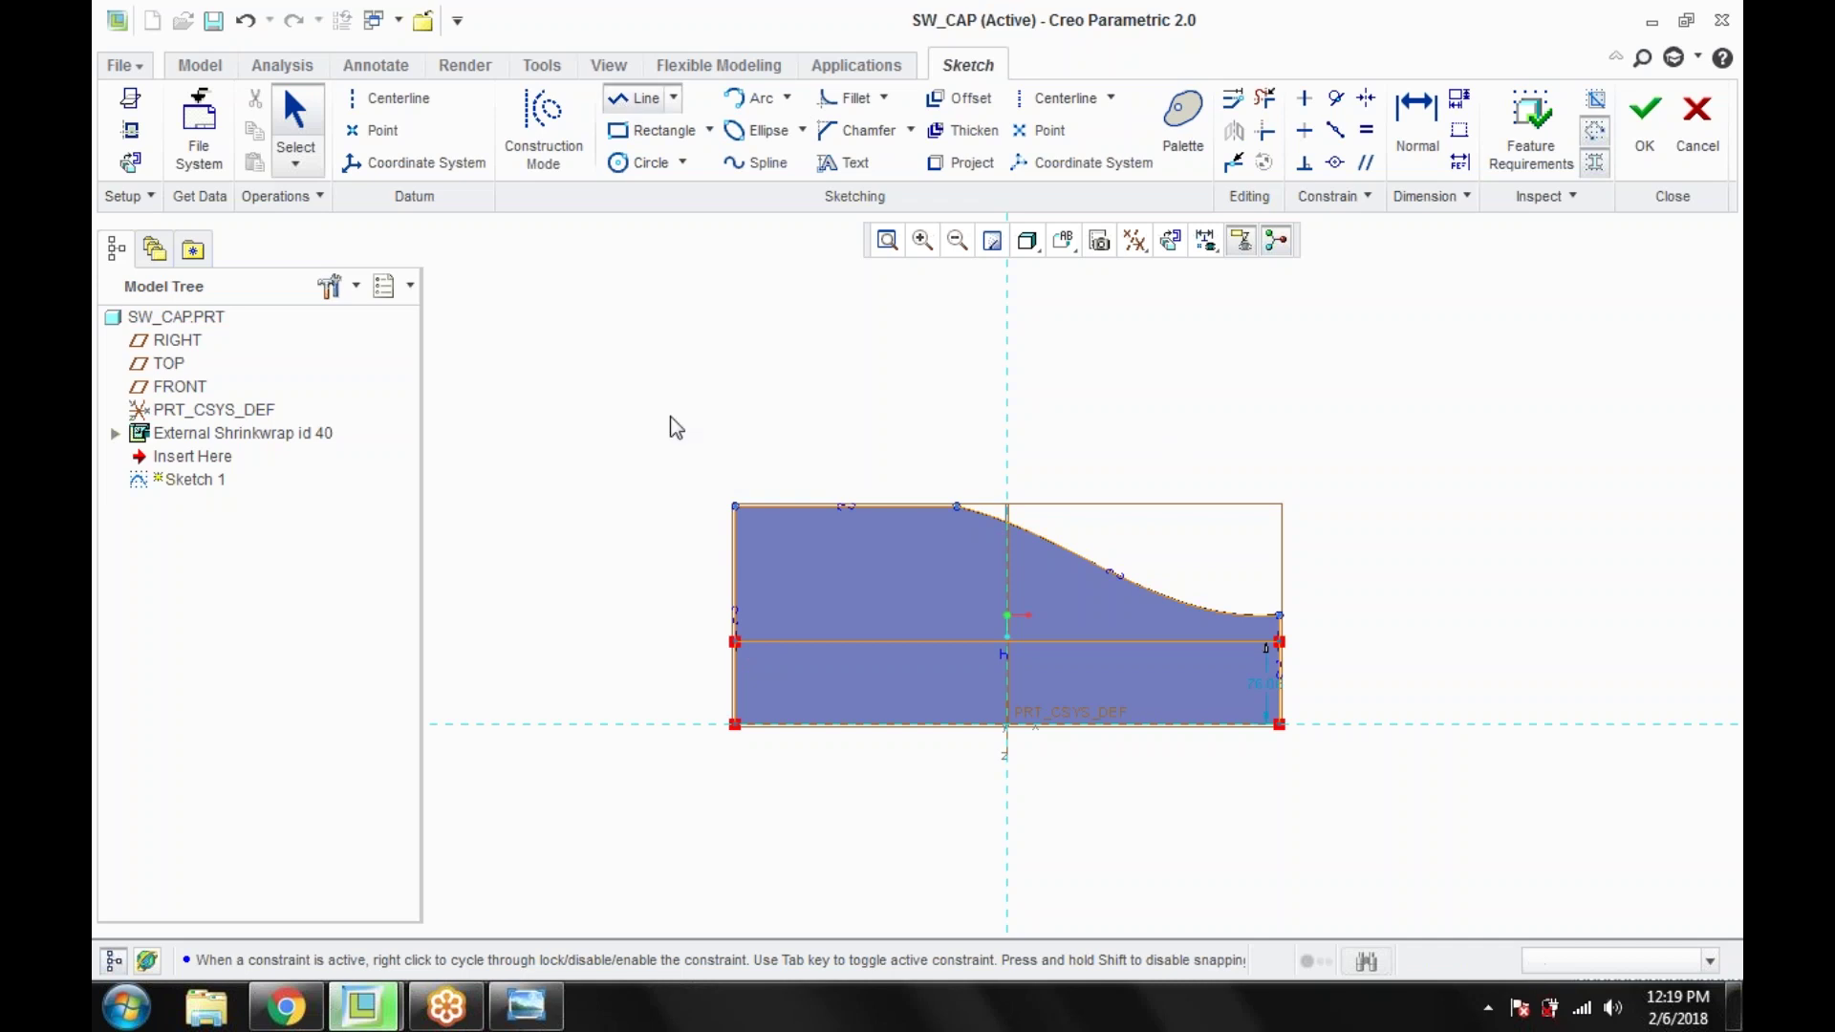
click(735, 461)
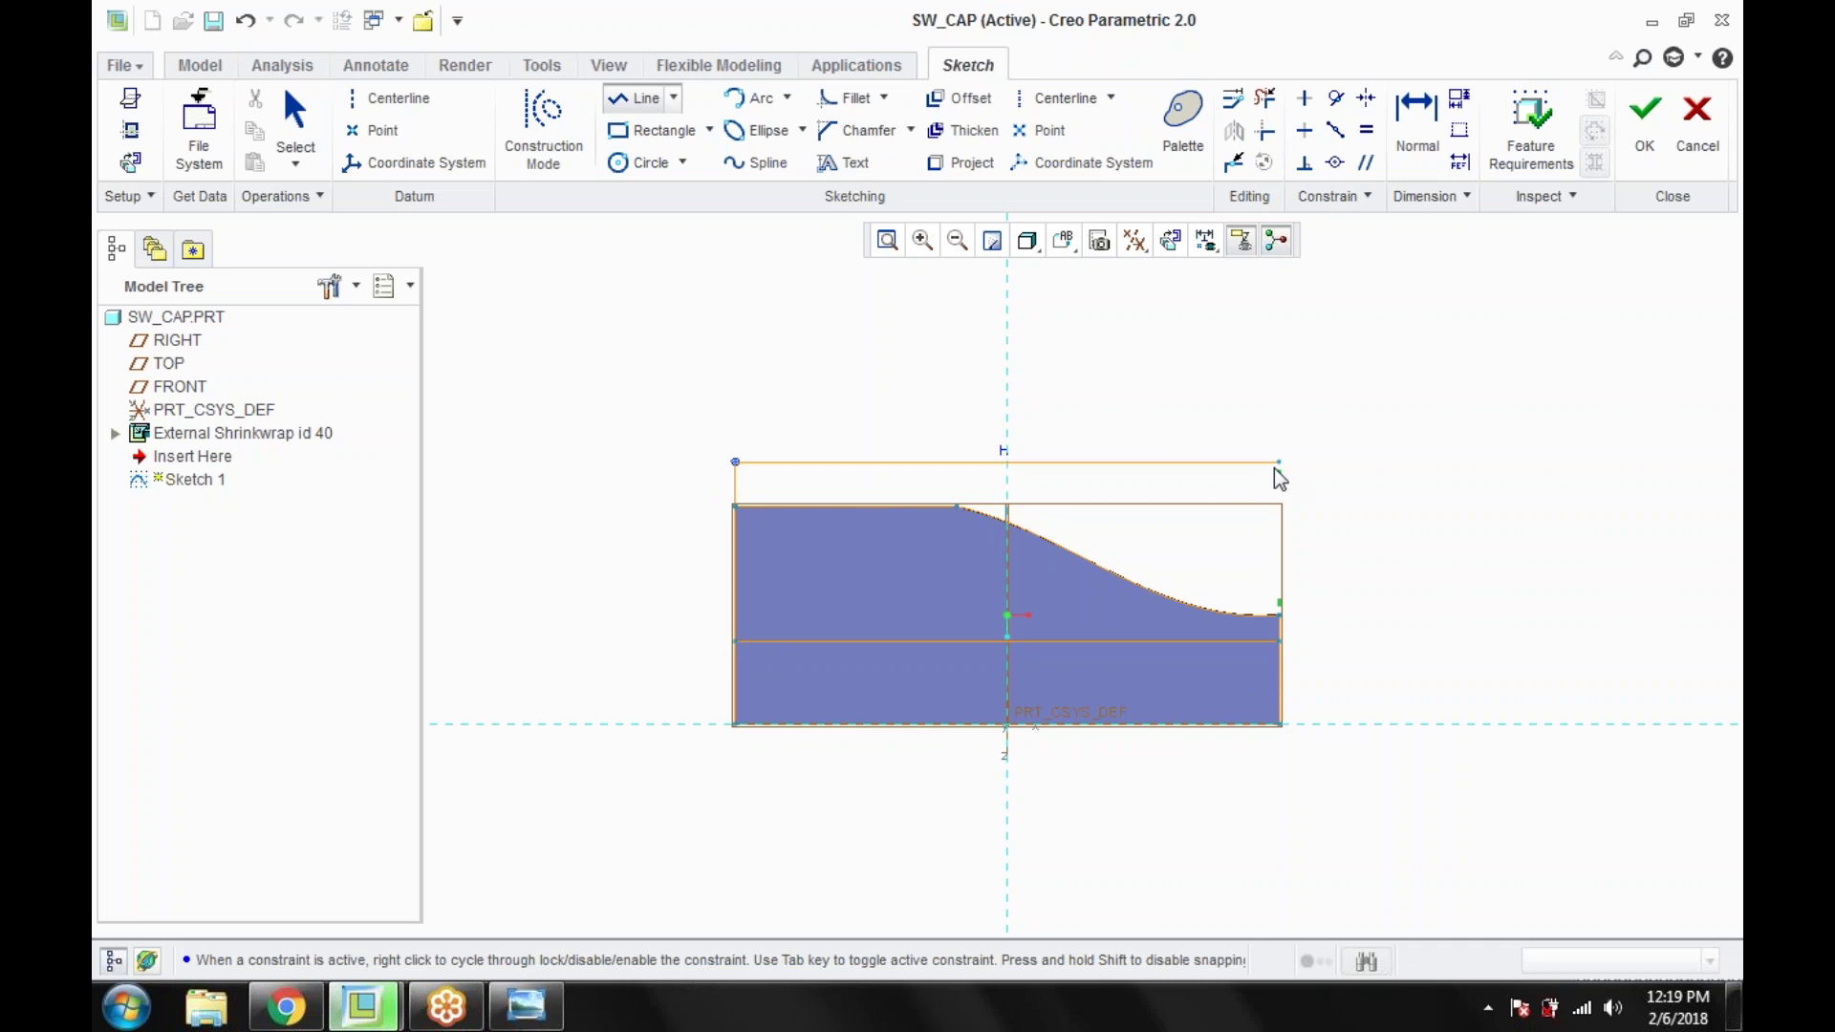
click(1280, 463)
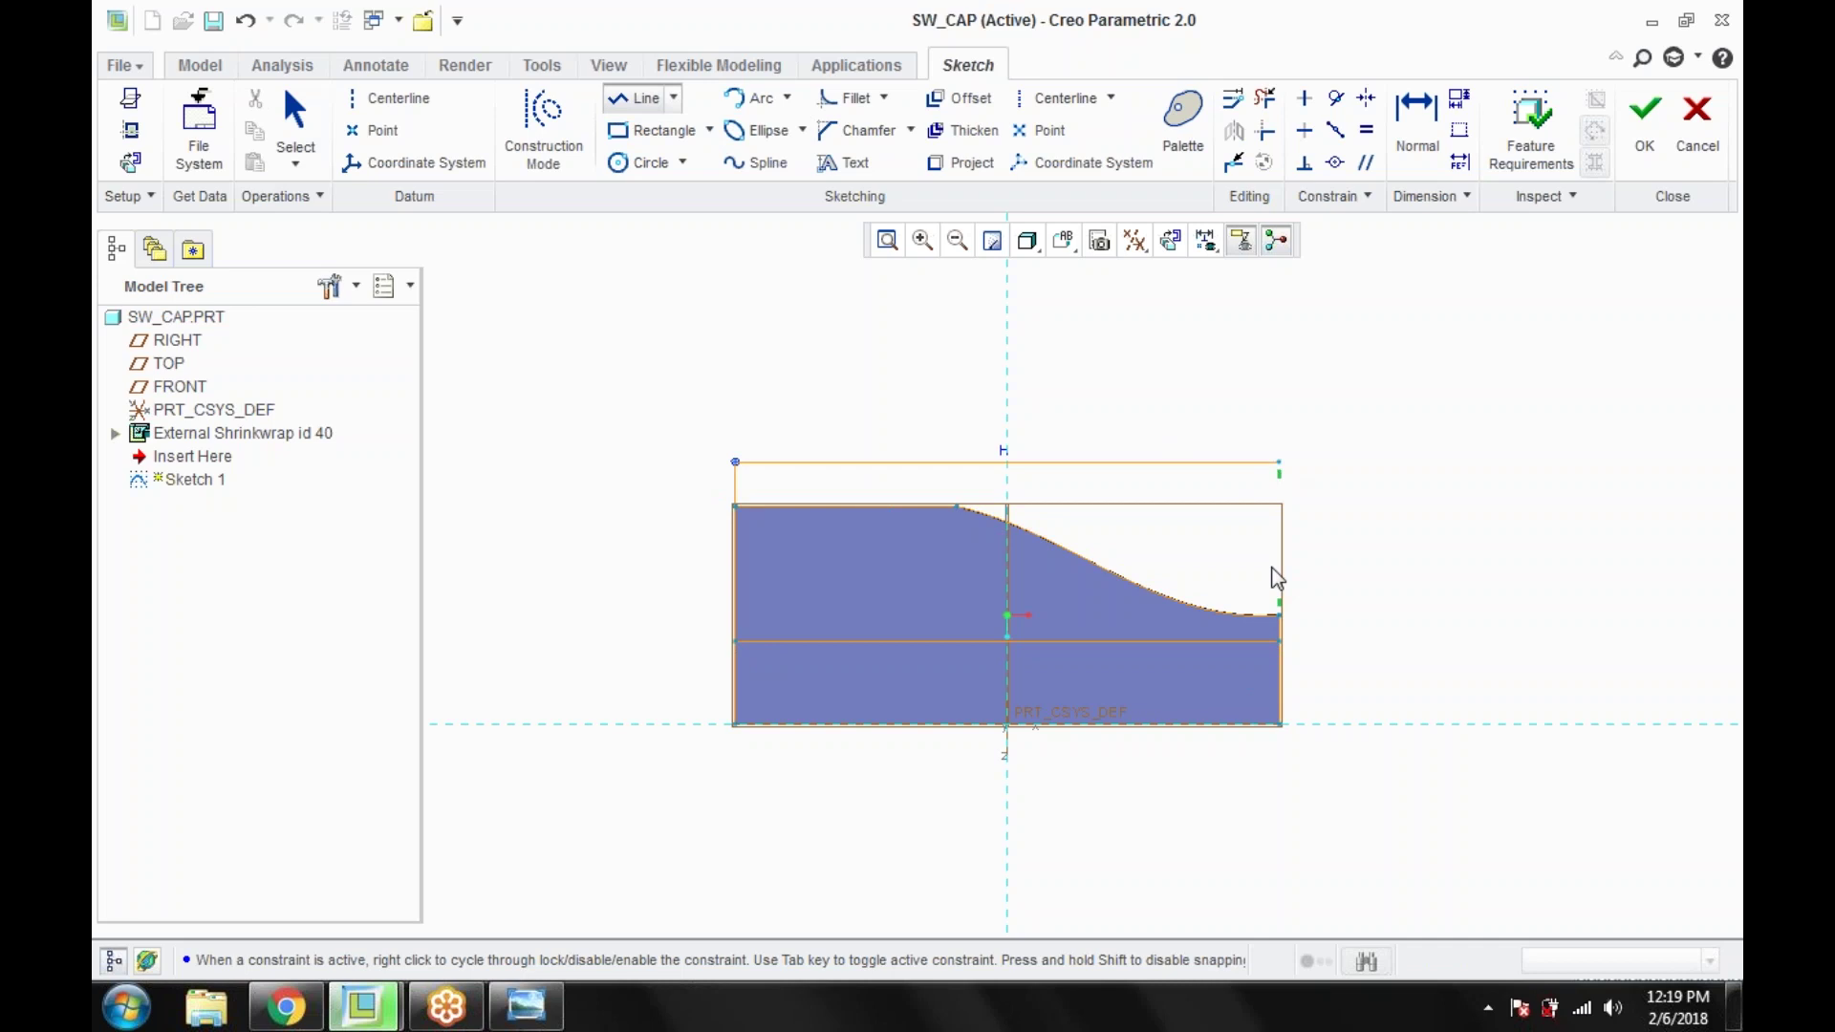
click(1280, 616)
middle_click(1356, 583)
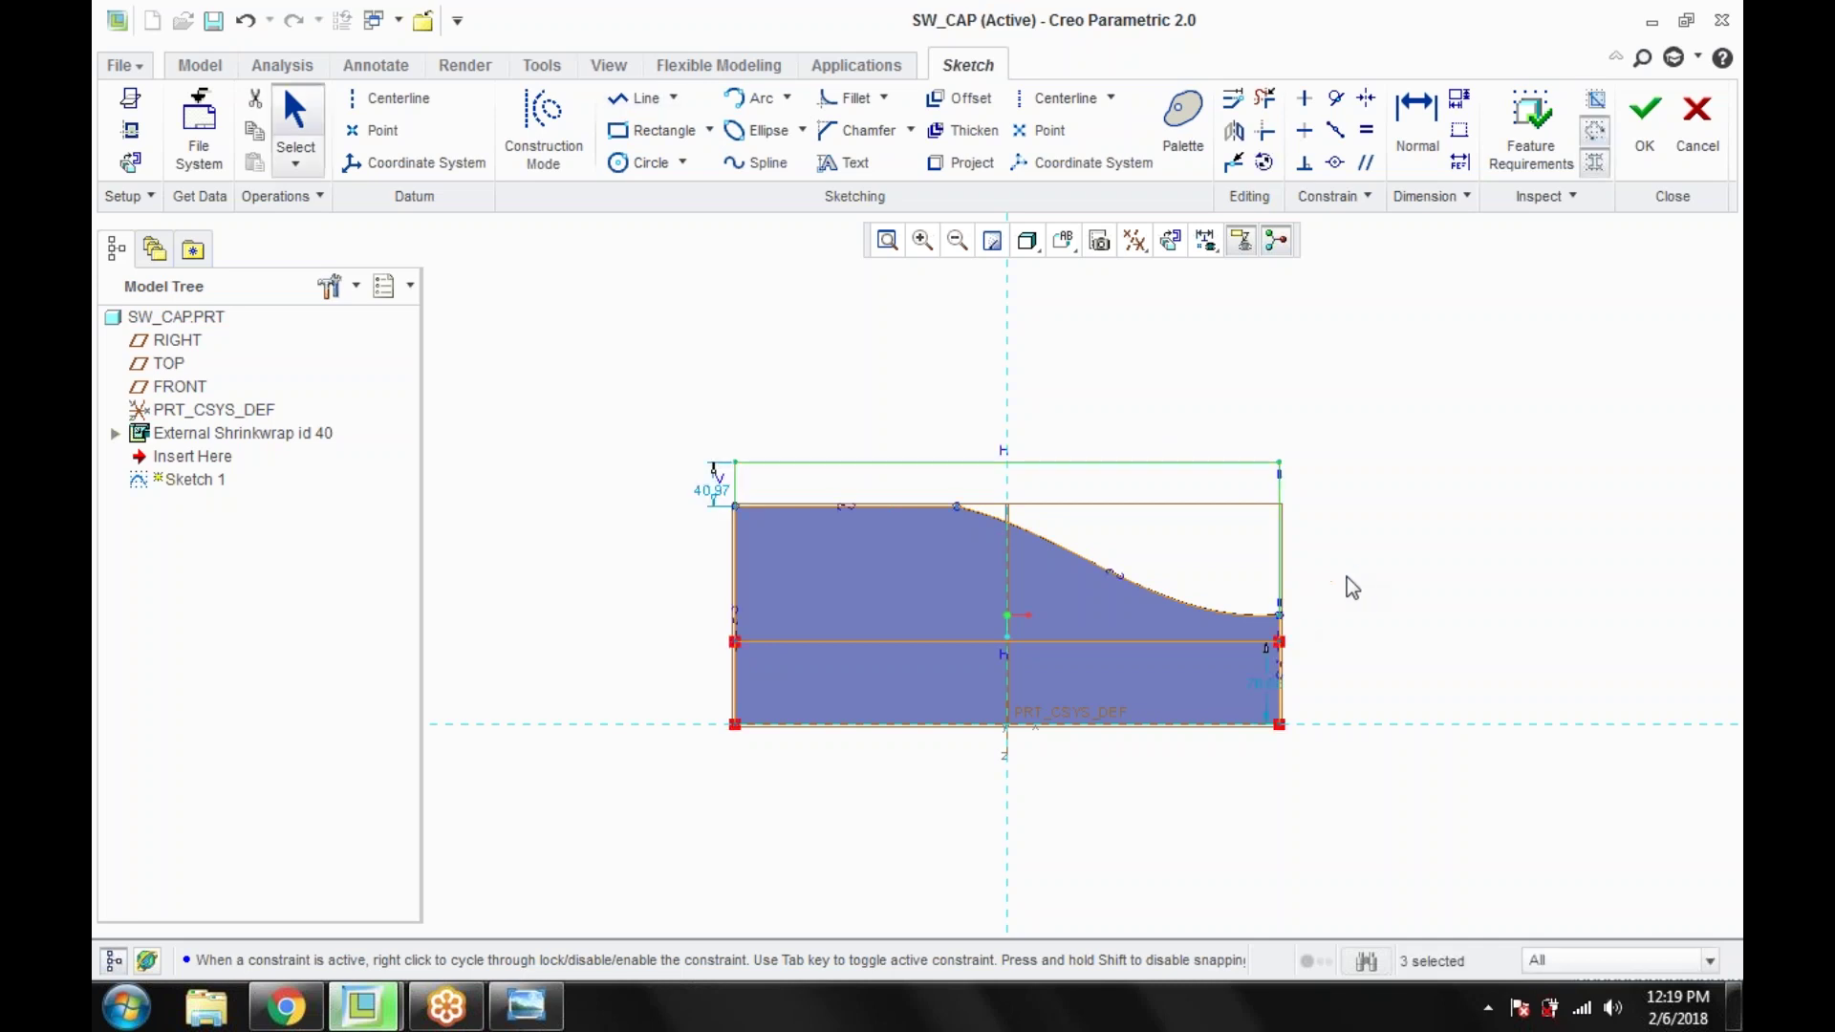
Step: Delete the extra horizontal line across the profile and finish Sketch 1
click(1177, 656)
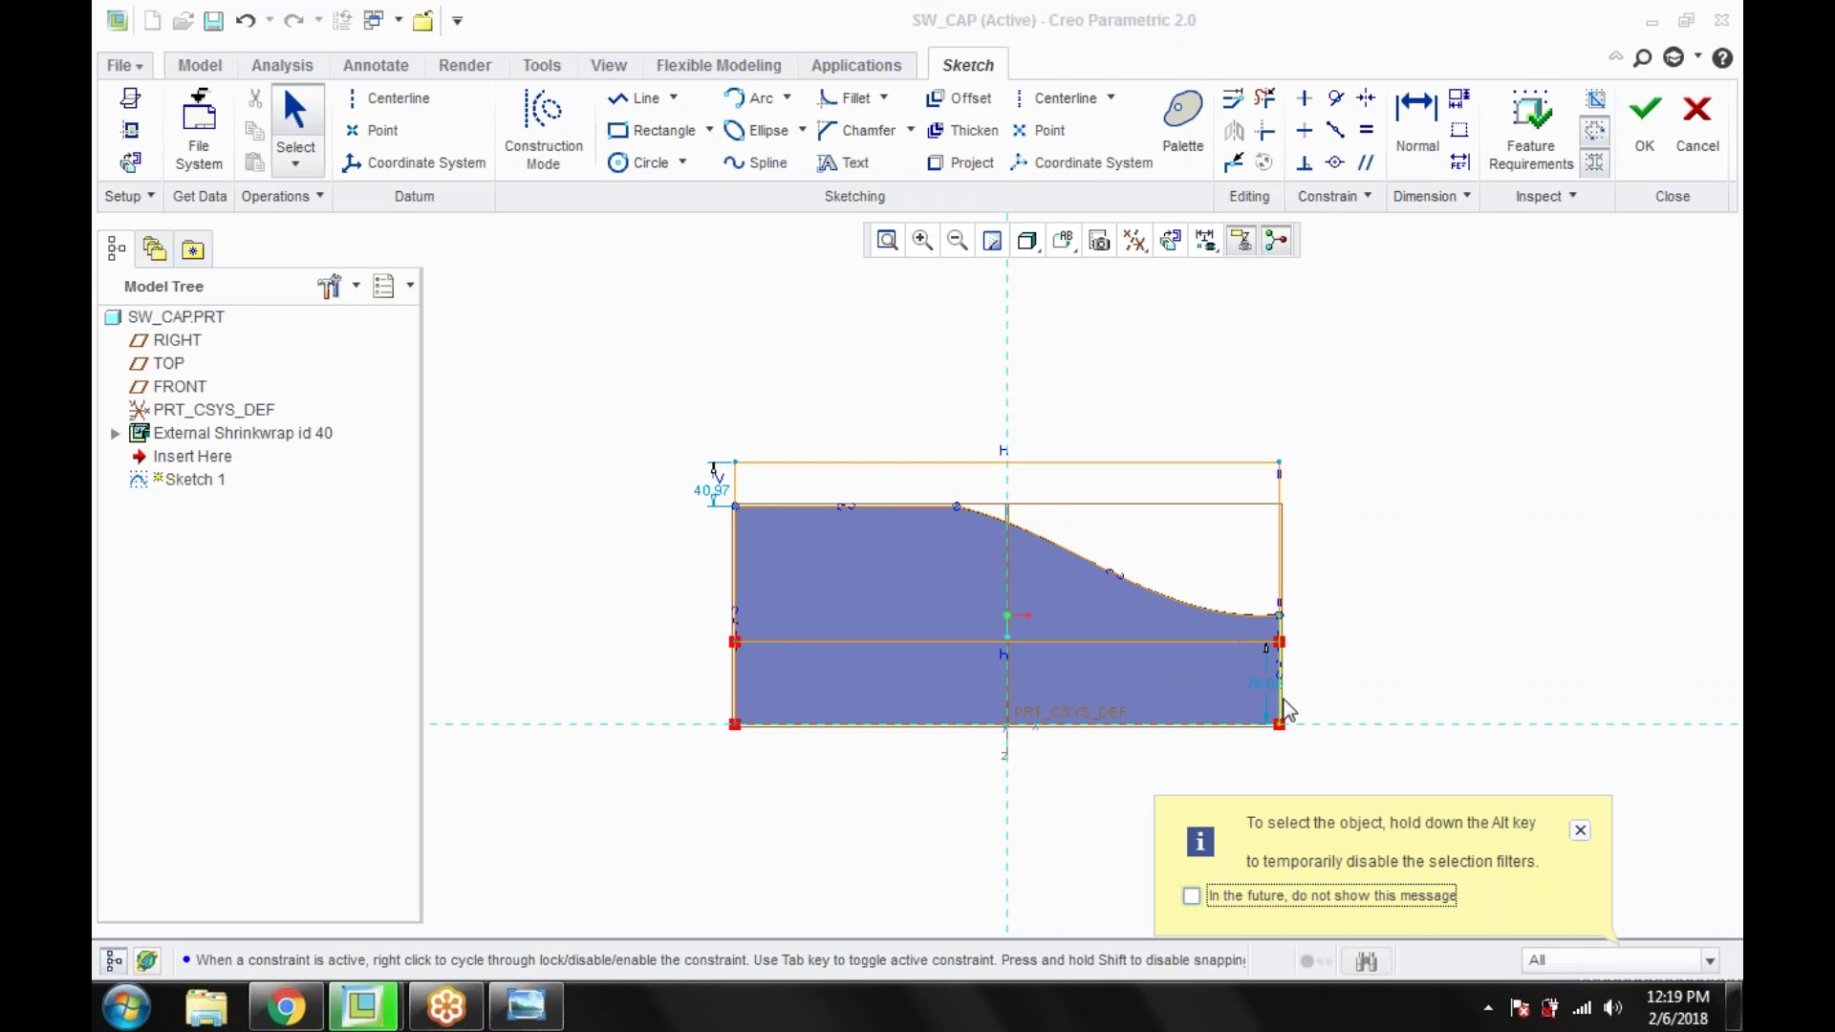
key(Delete)
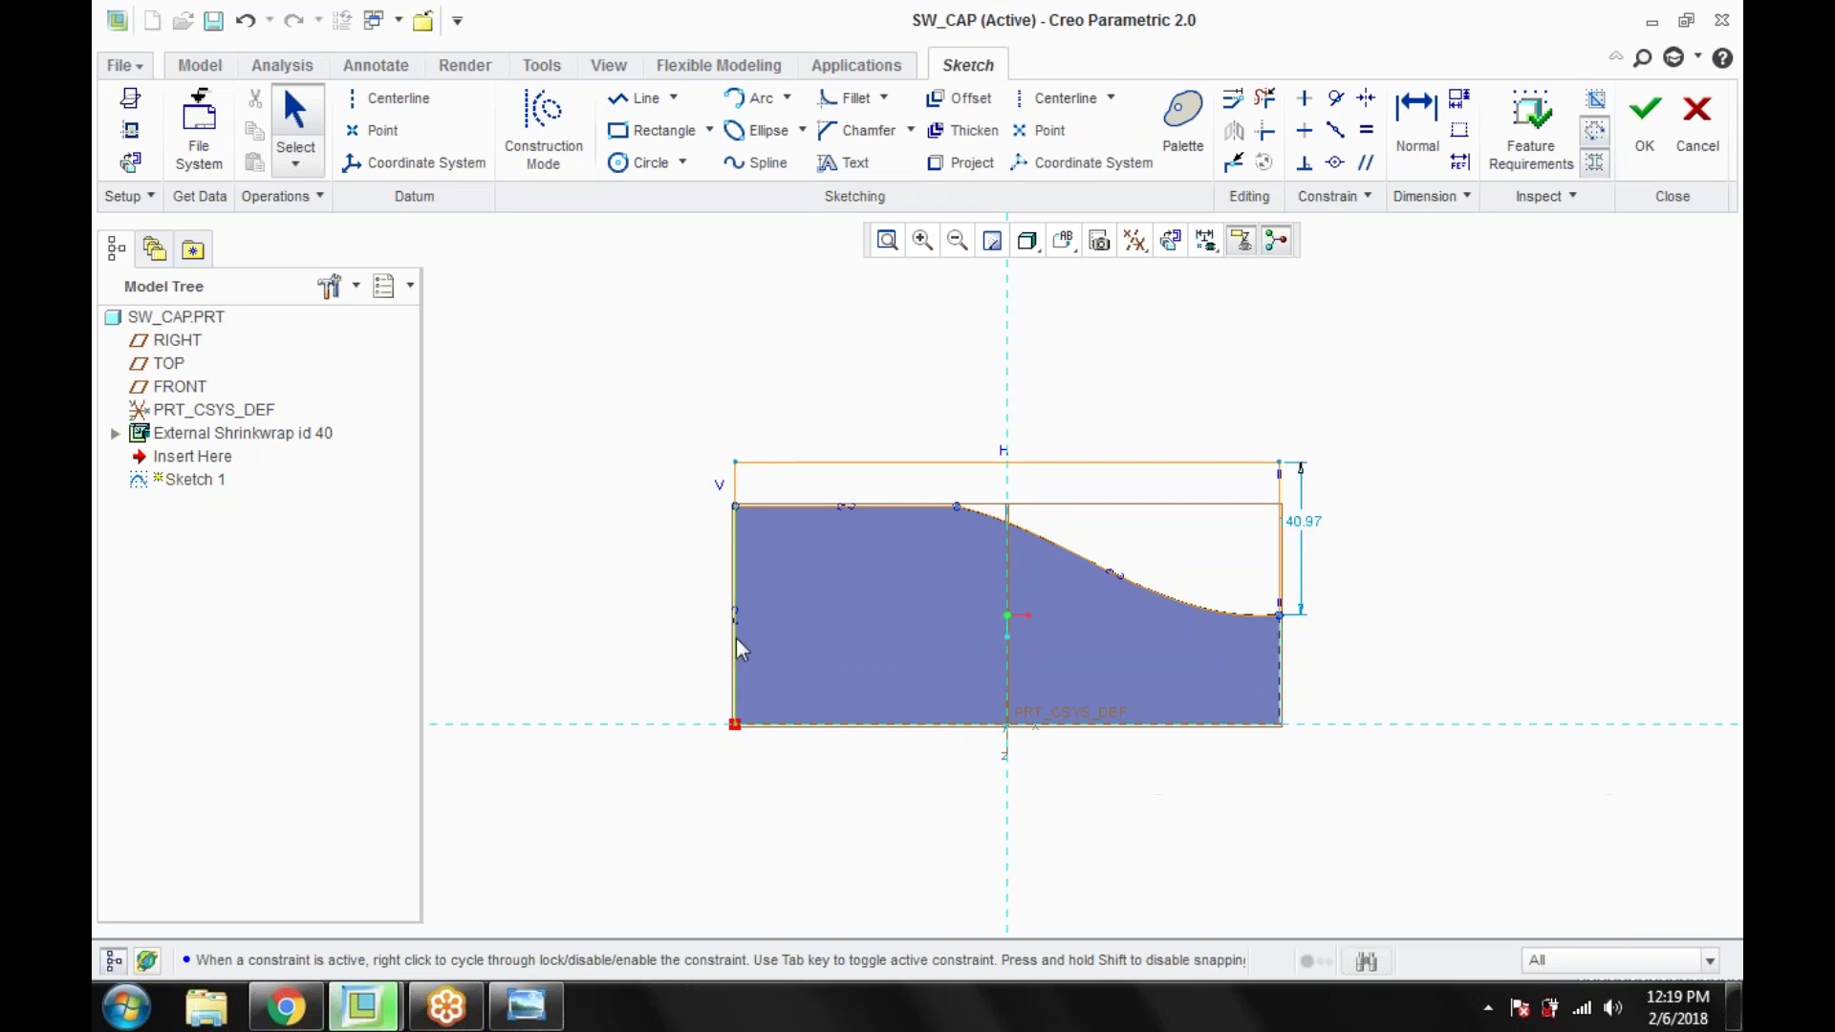
scroll(1344, 532, up, 1)
scroll(1420, 551, down, 1)
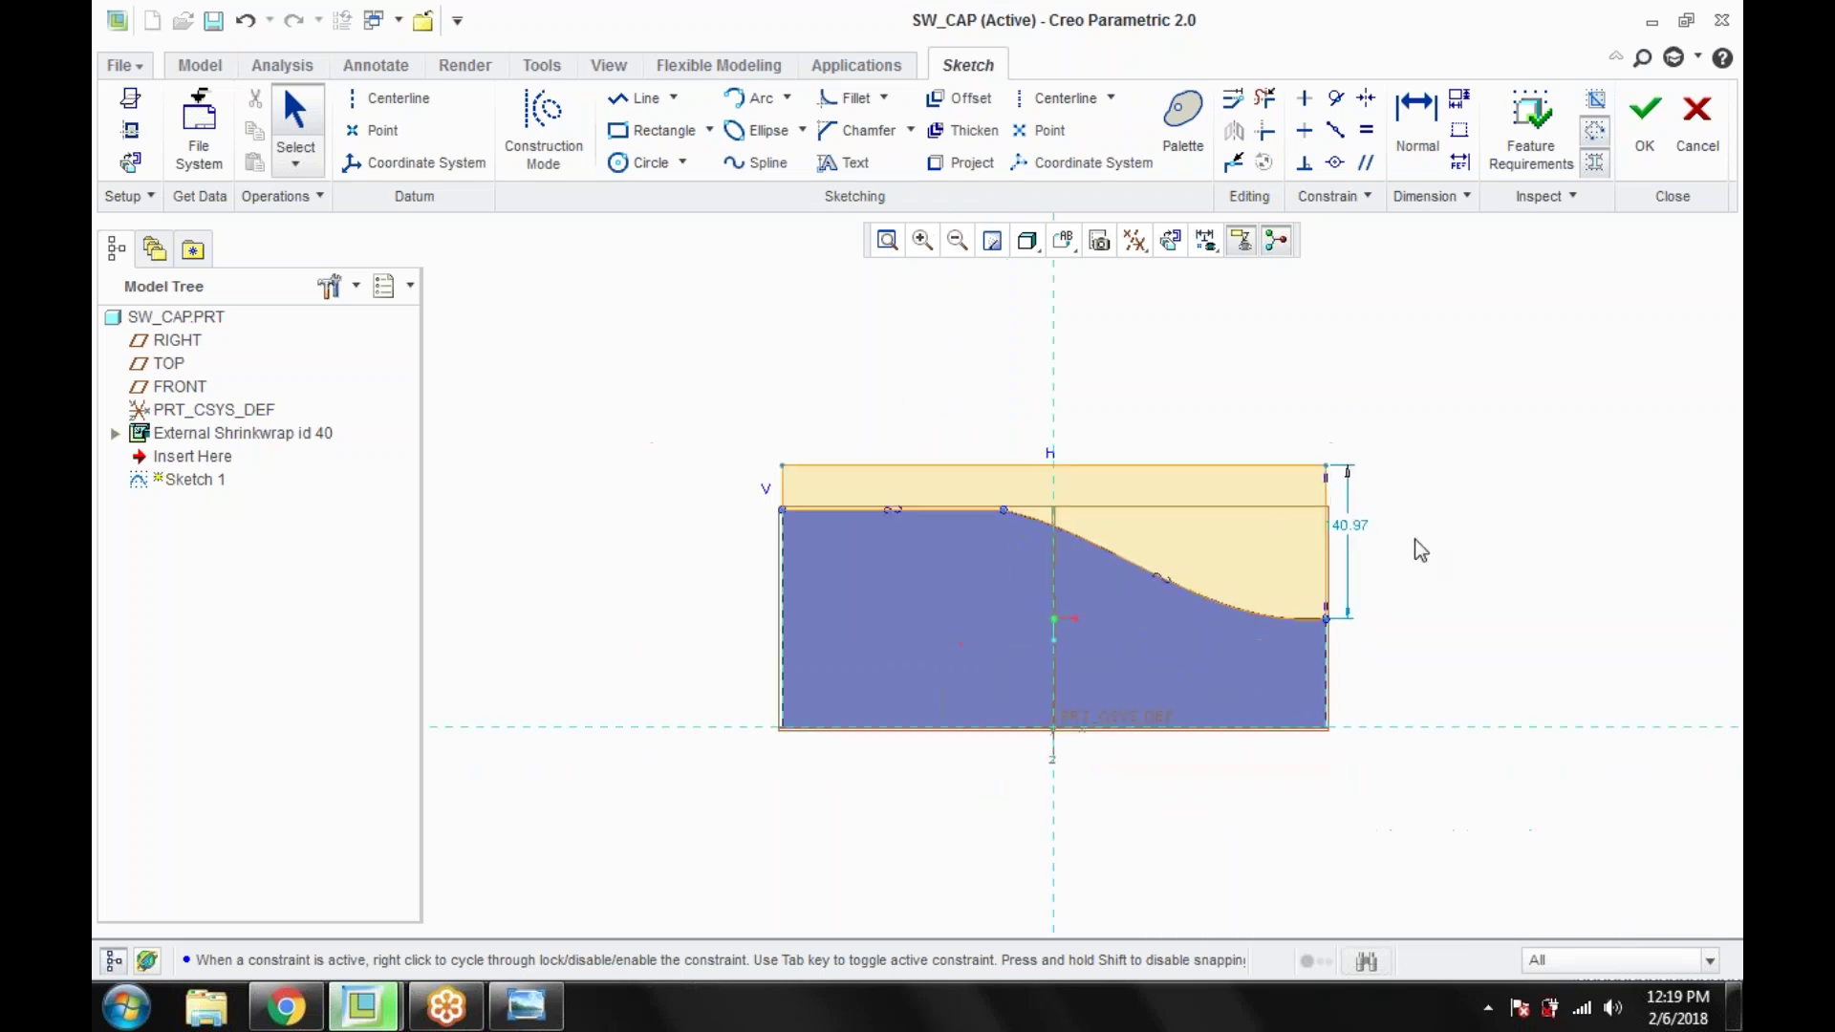
click(1645, 113)
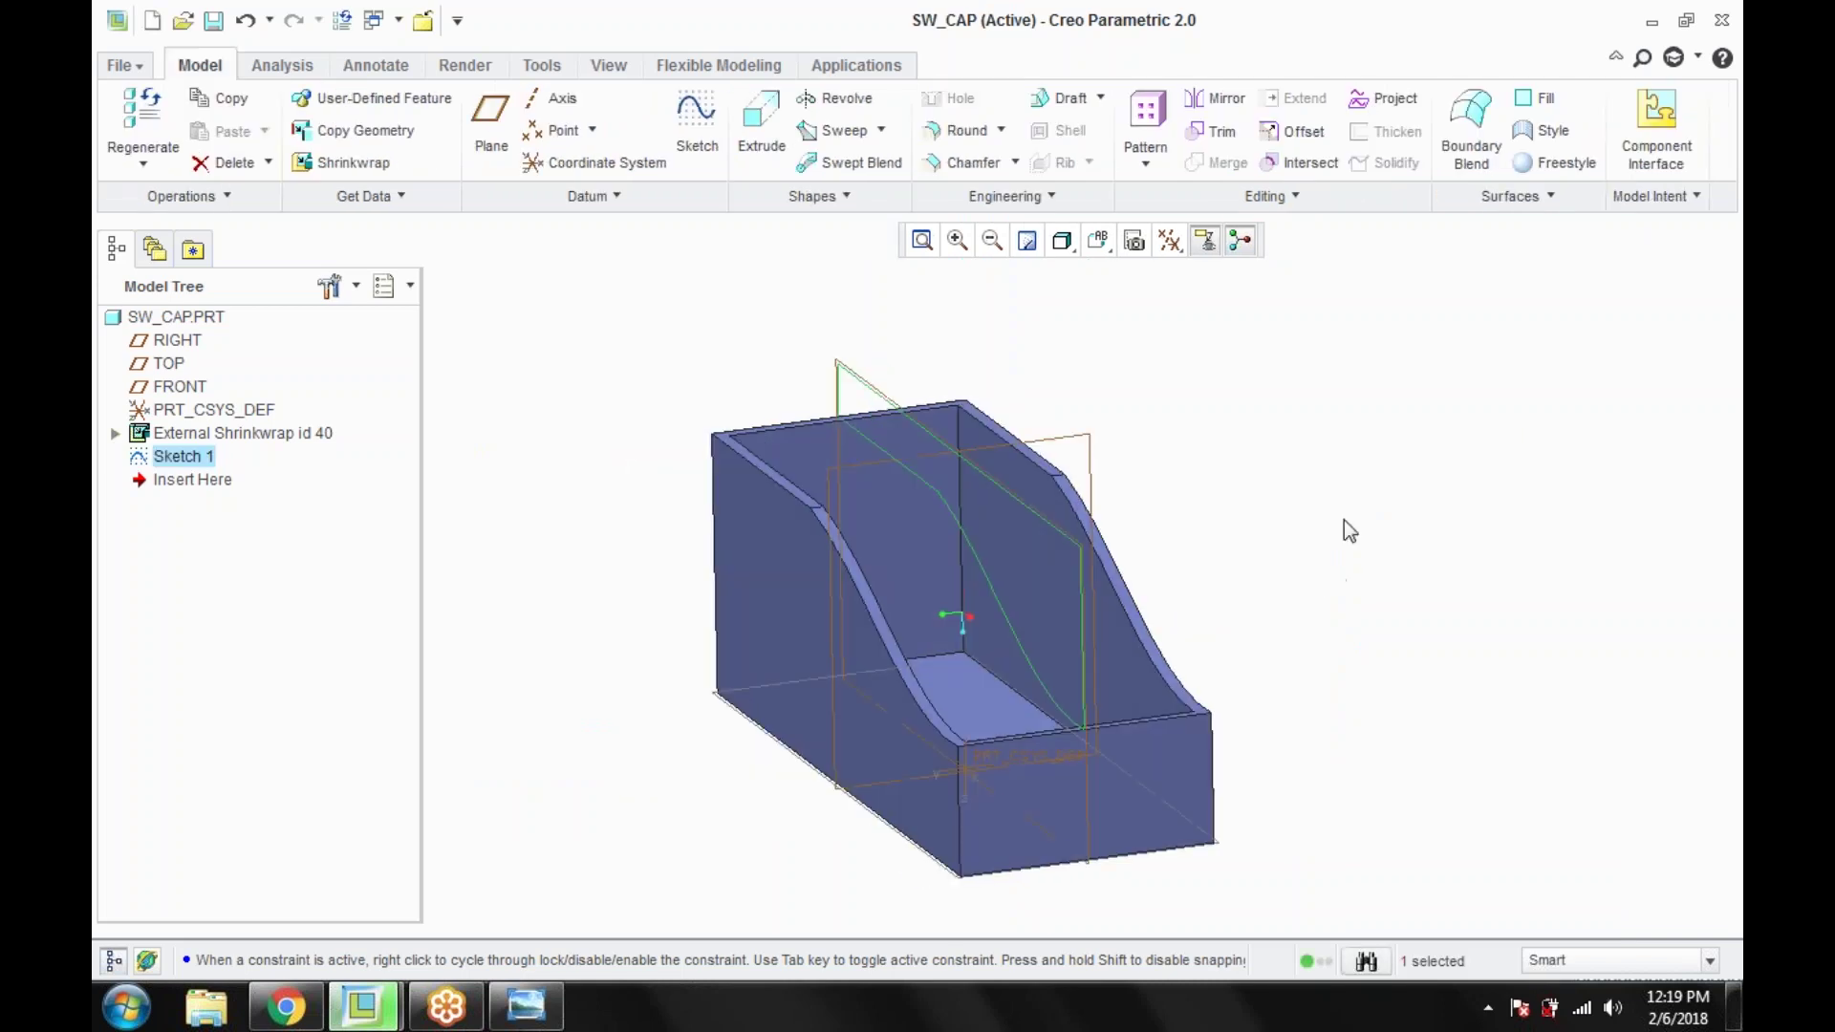
Step: Extrude Sketch 1 with Side 1 set to To Selected, bounded by the first end face
click(760, 119)
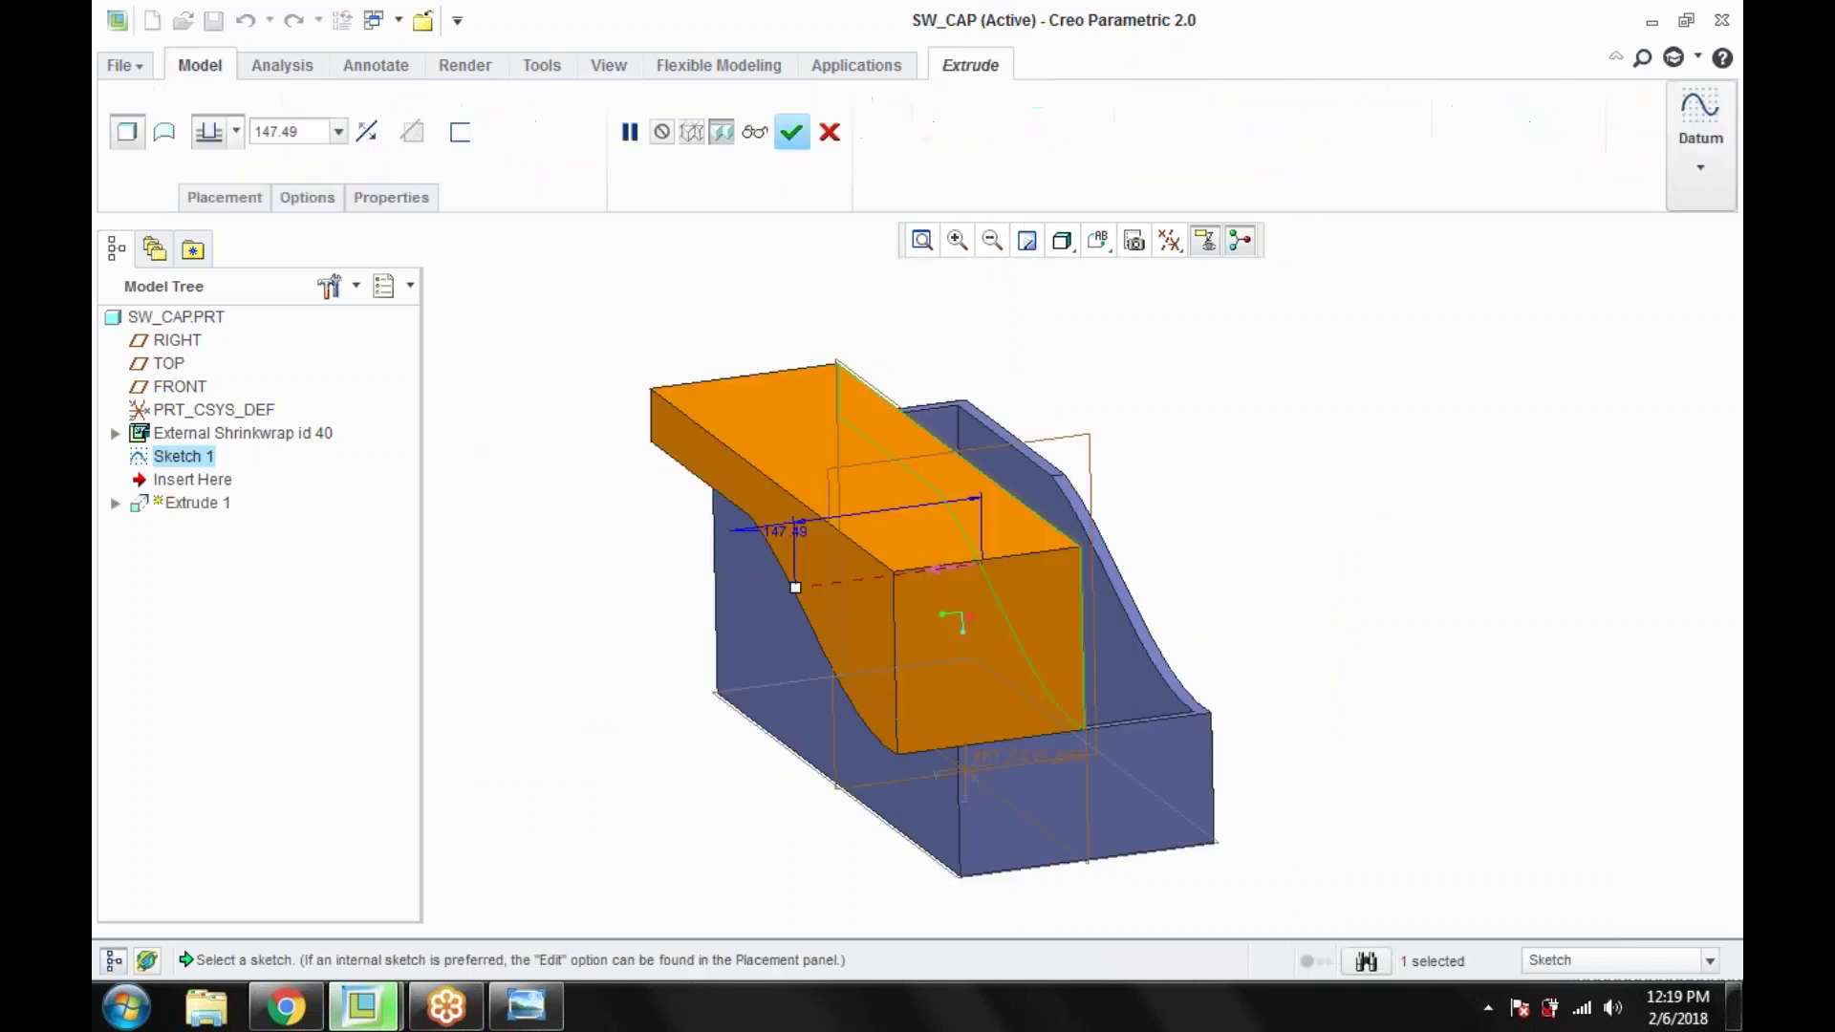
click(235, 131)
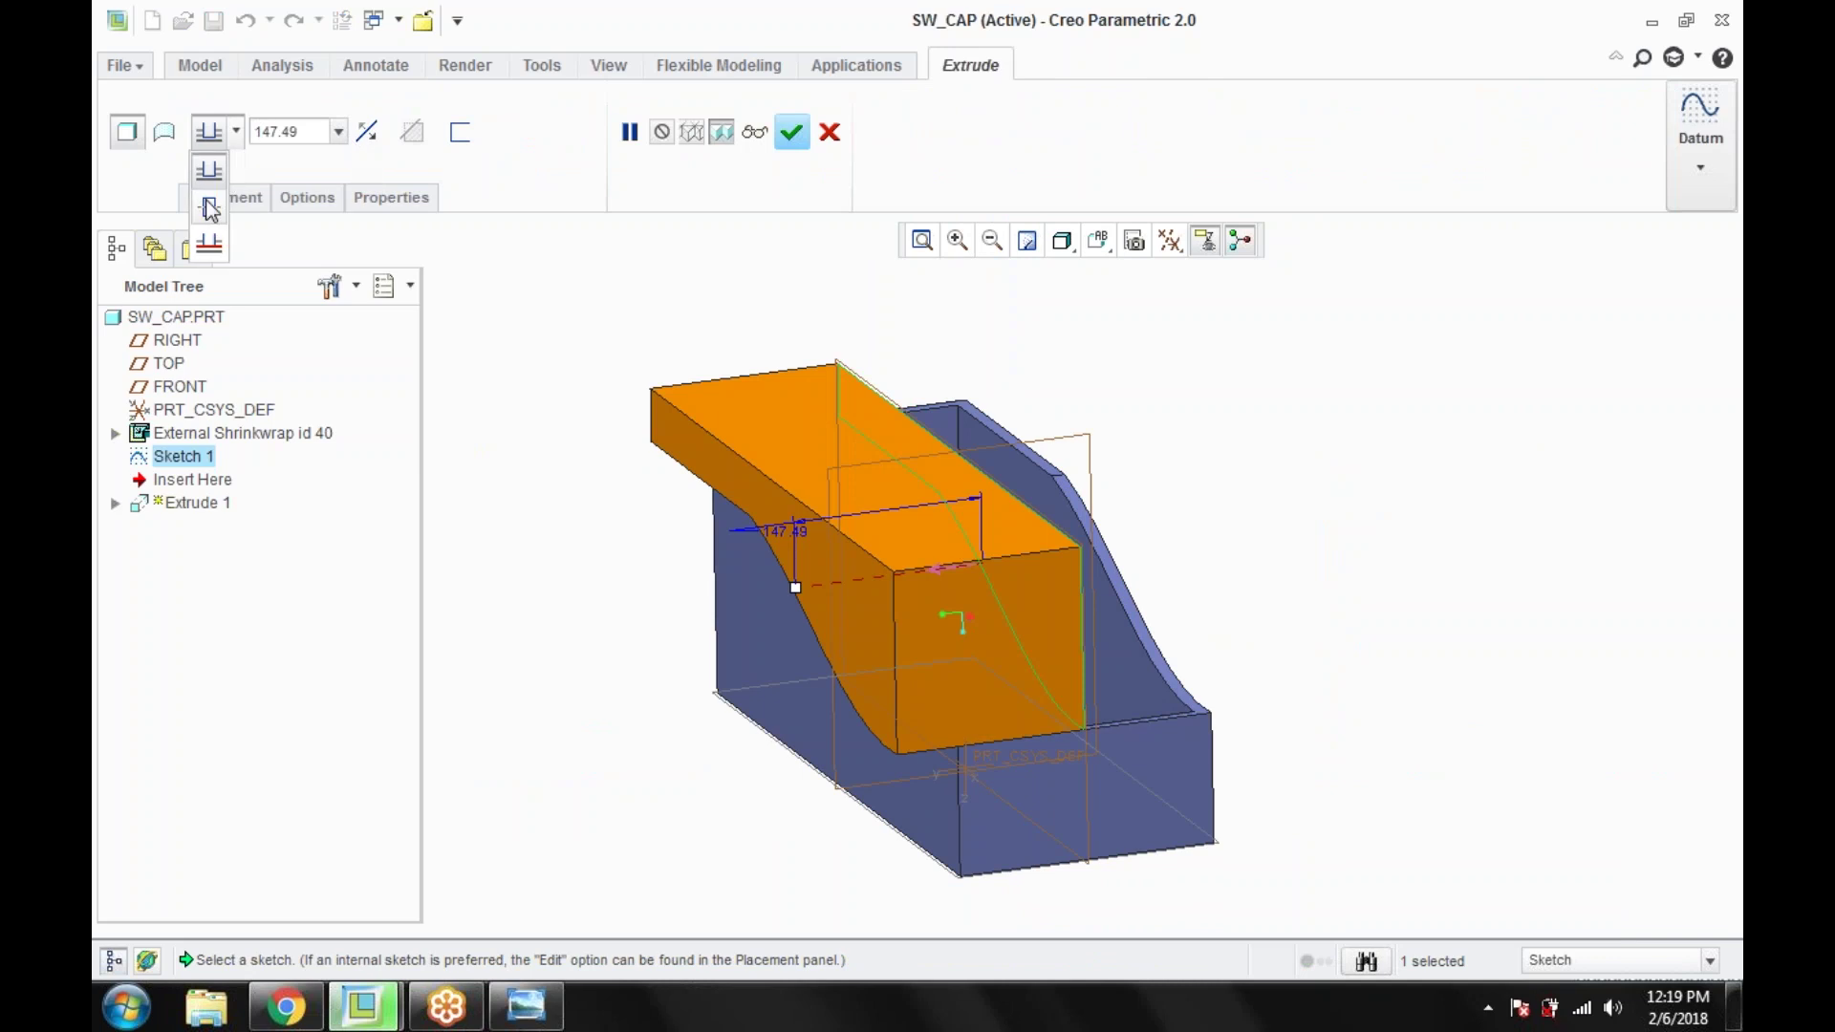
click(208, 186)
middle_drag(645, 475, 574, 430)
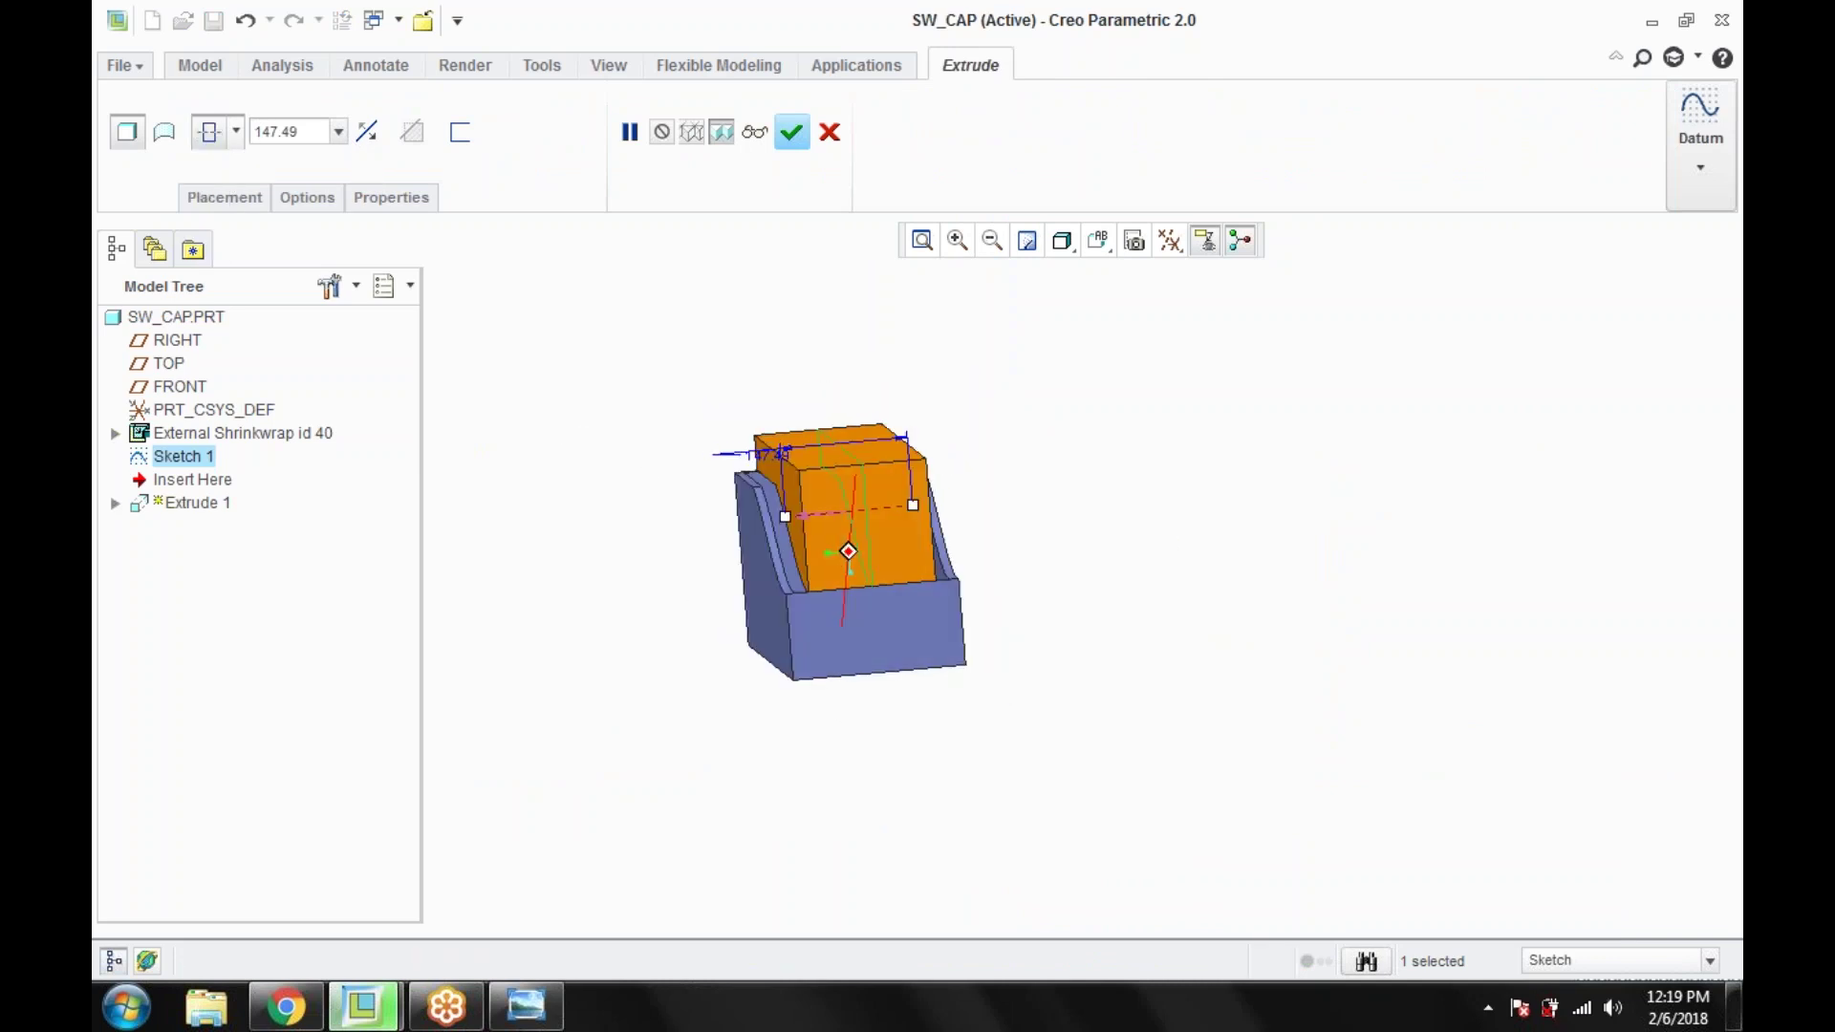
click(236, 131)
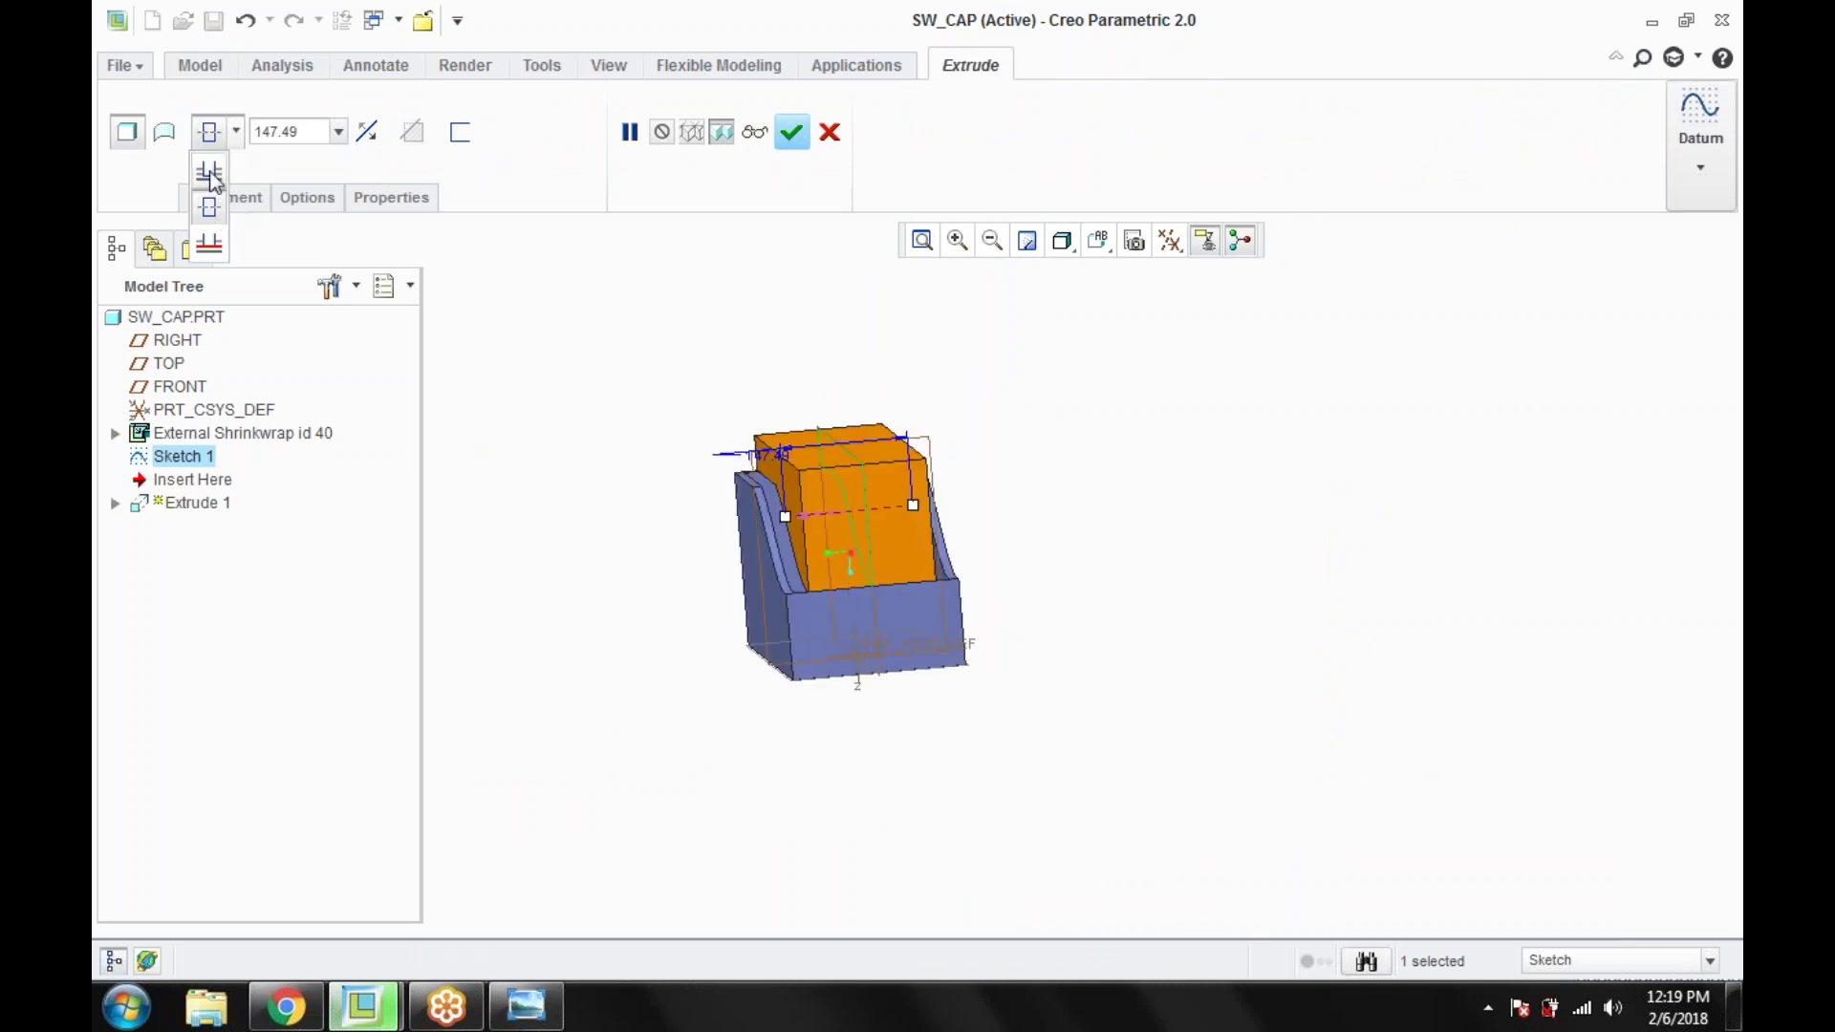
click(208, 171)
click(236, 135)
click(219, 237)
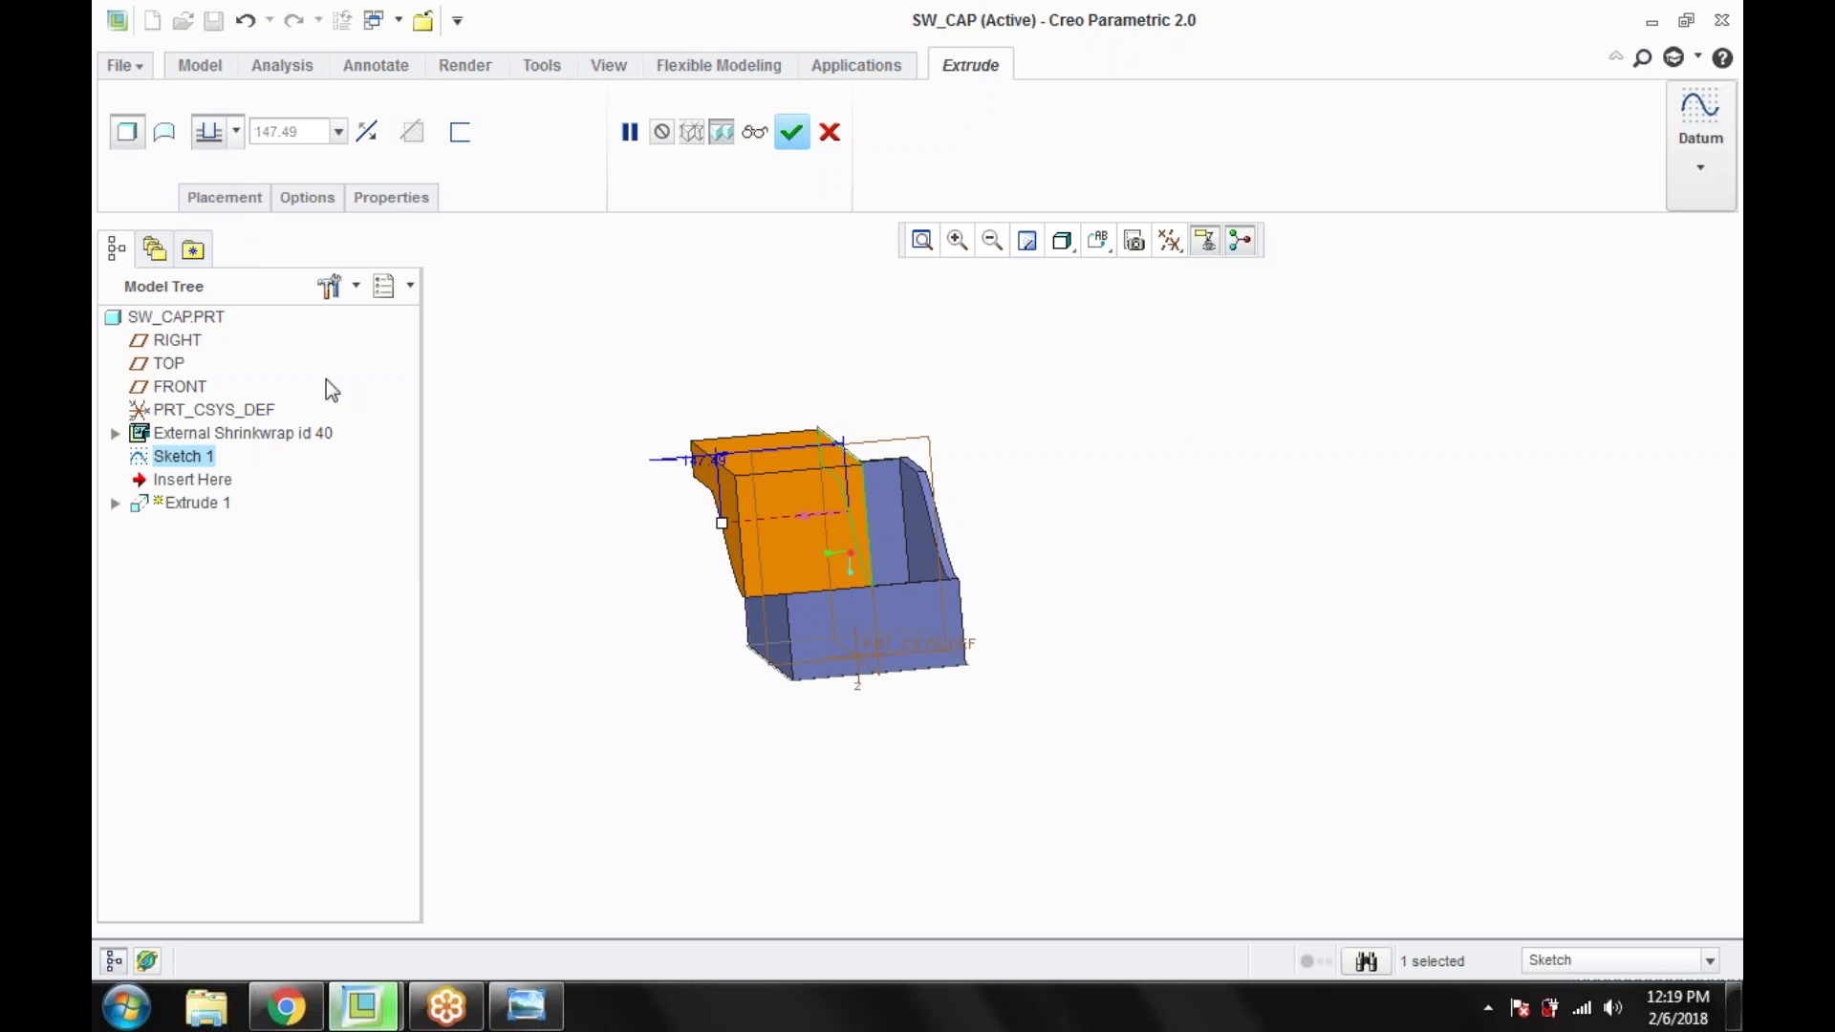
click(307, 197)
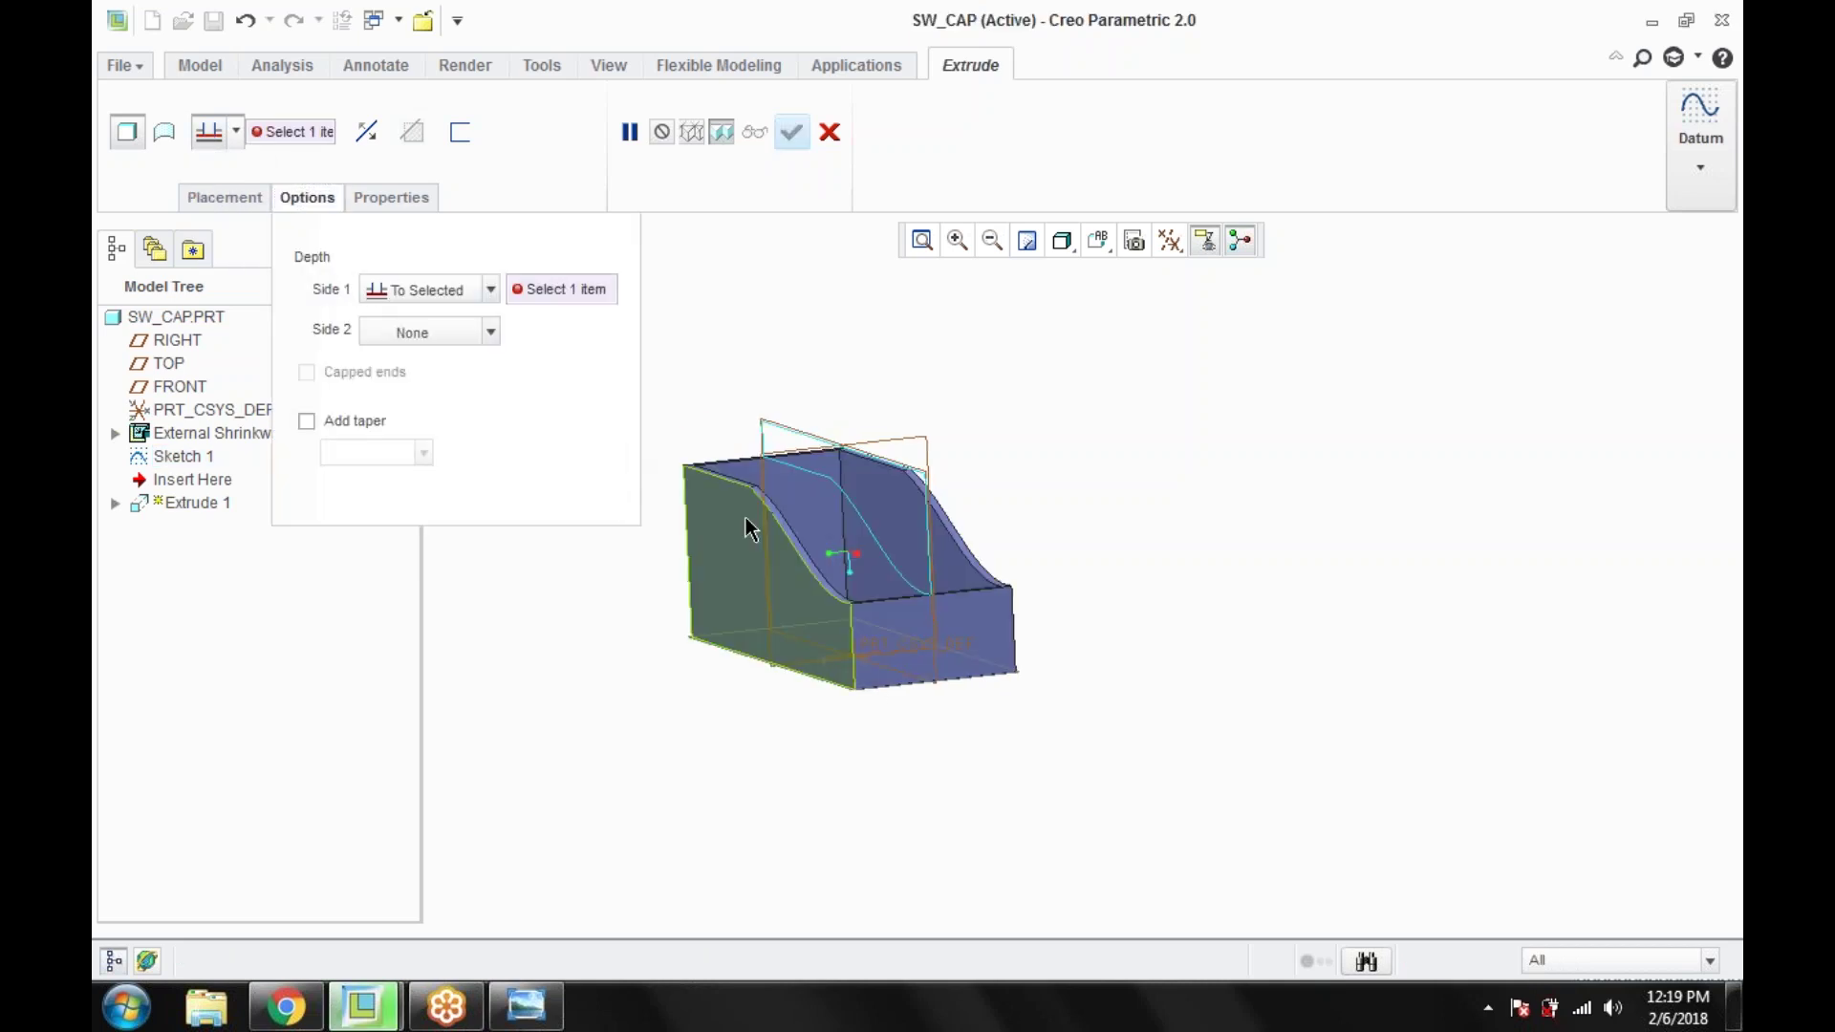
click(780, 521)
Step: Set Side 2 to To Selected on the opposite end face and complete Extrude 1
middle_drag(1032, 502, 1060, 492)
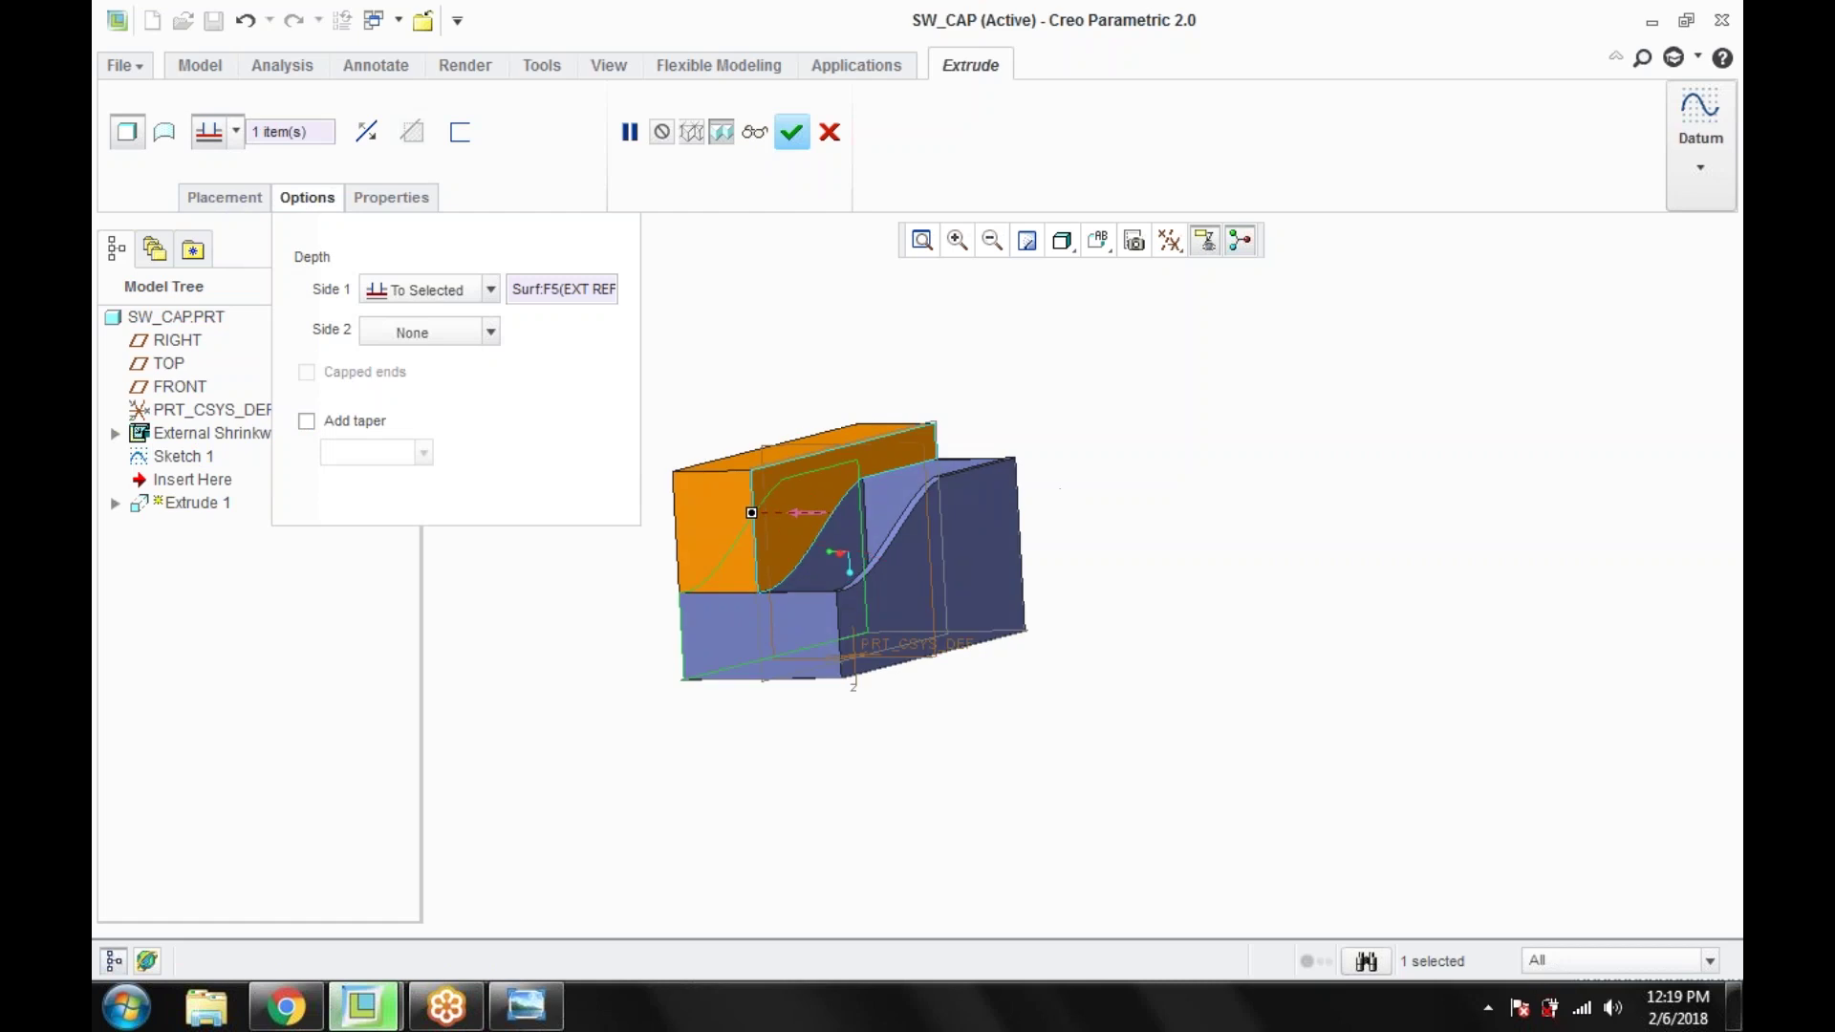
click(436, 333)
click(422, 386)
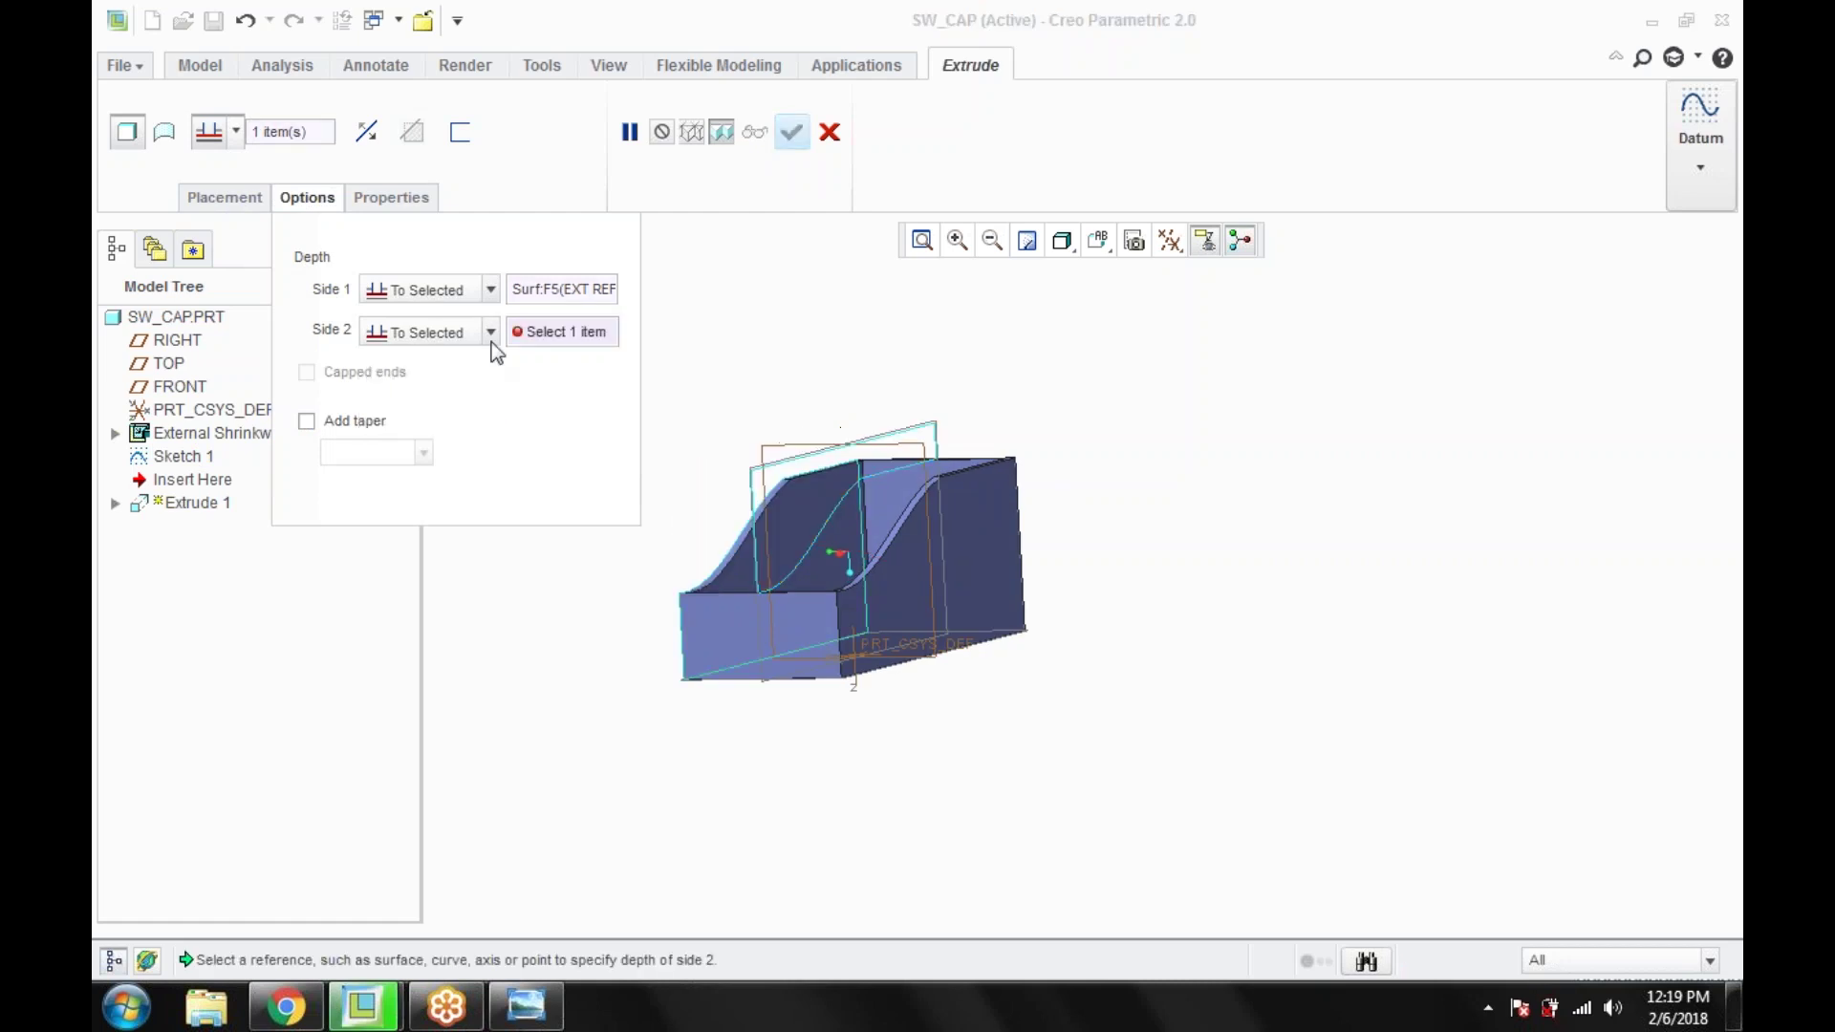
click(991, 529)
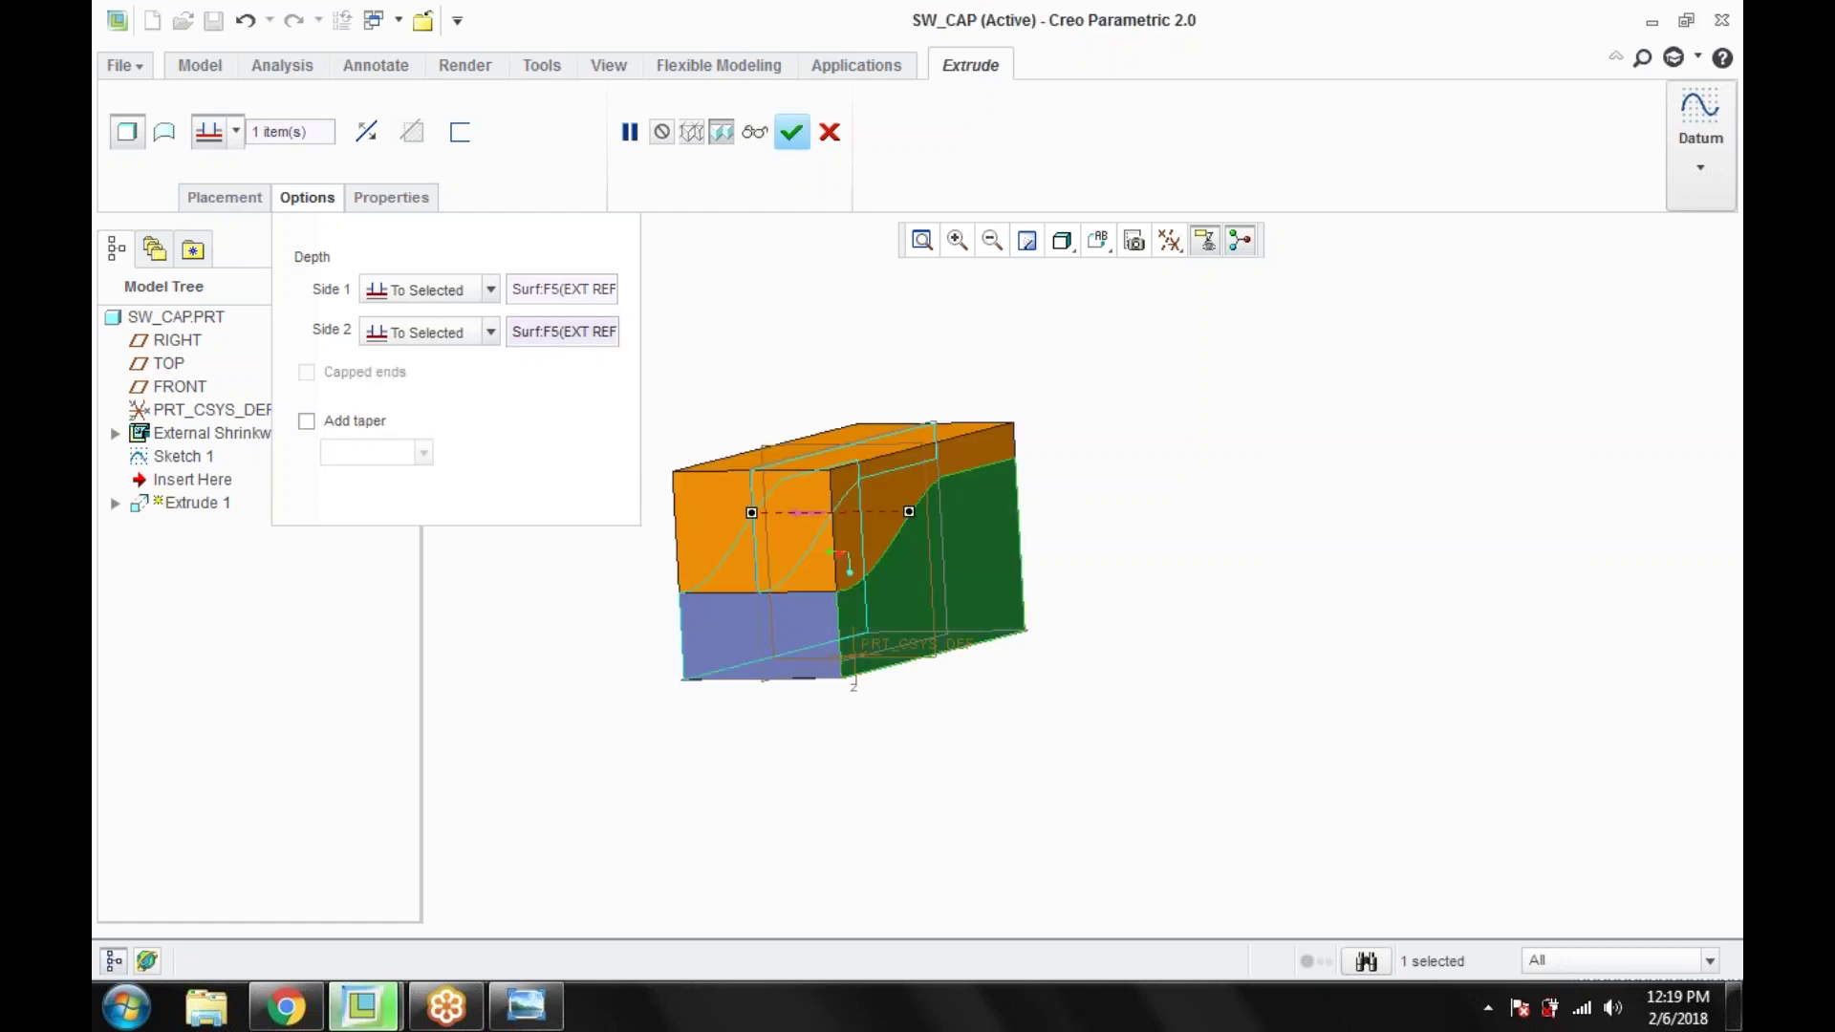
click(792, 134)
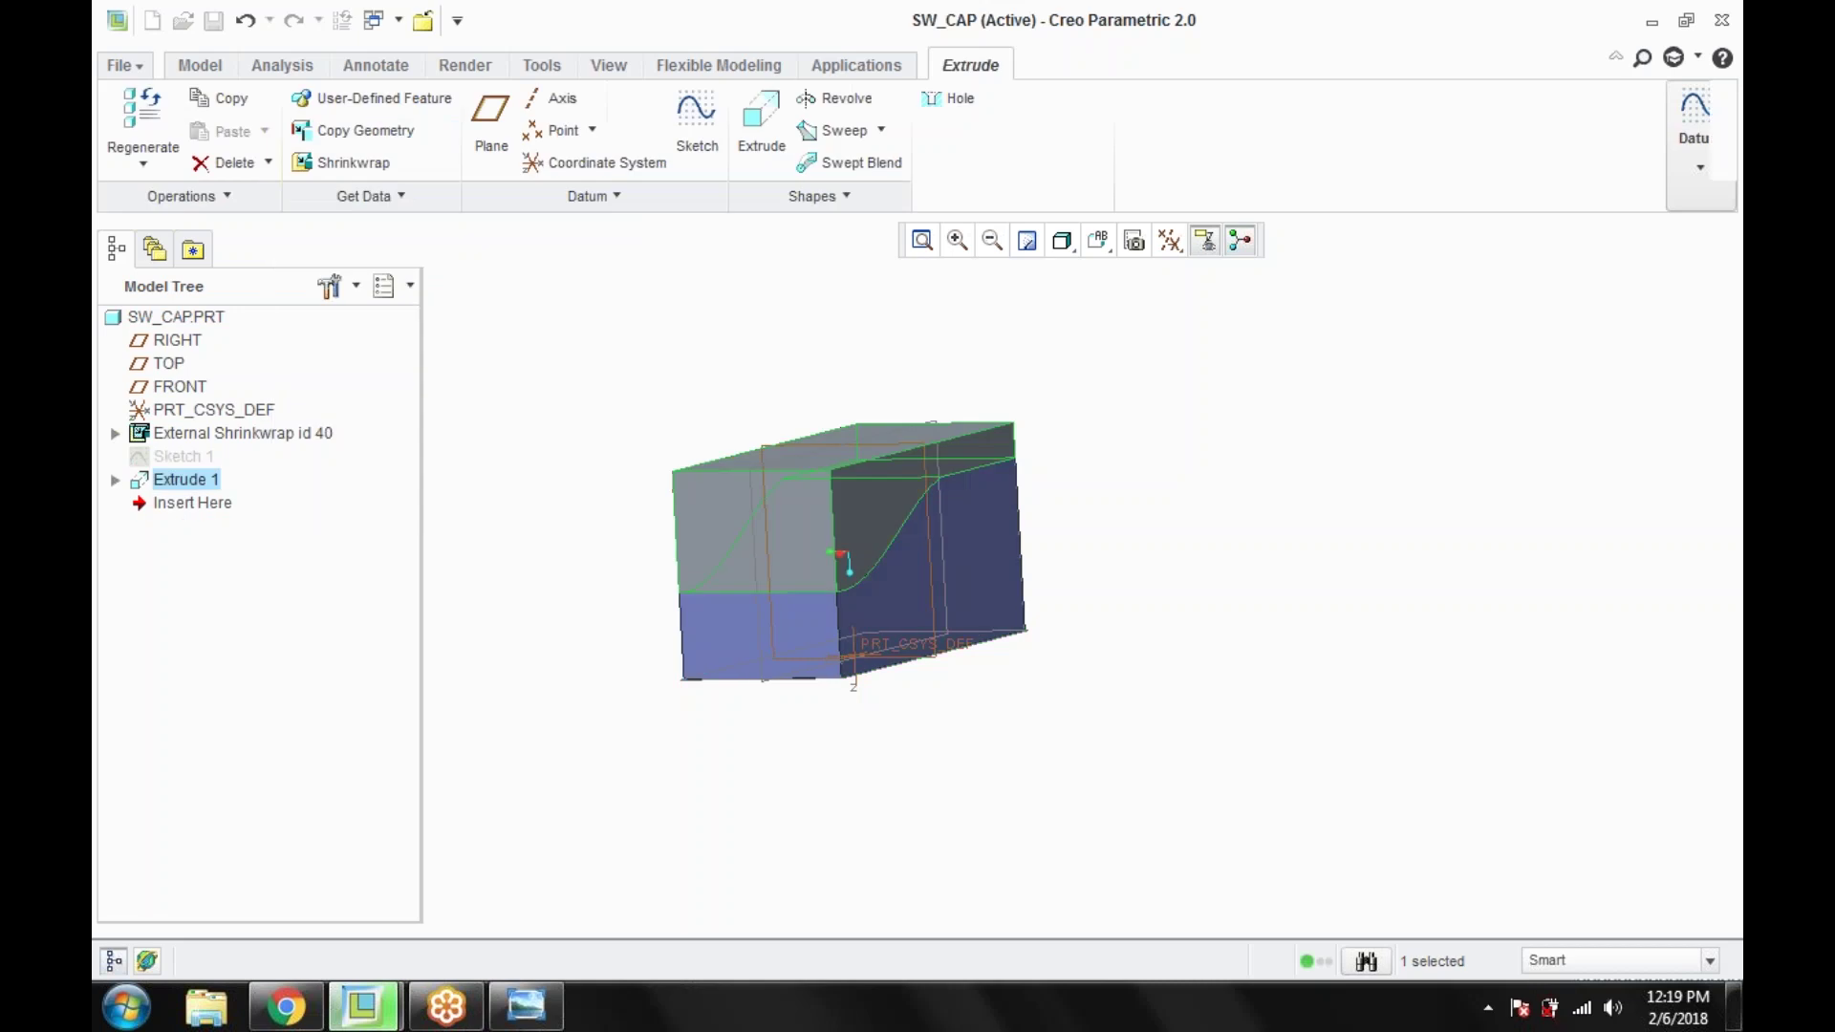
Step: Hide the External Shrinkwrap feature and rotate the model to show its underside
key(ctrl+d)
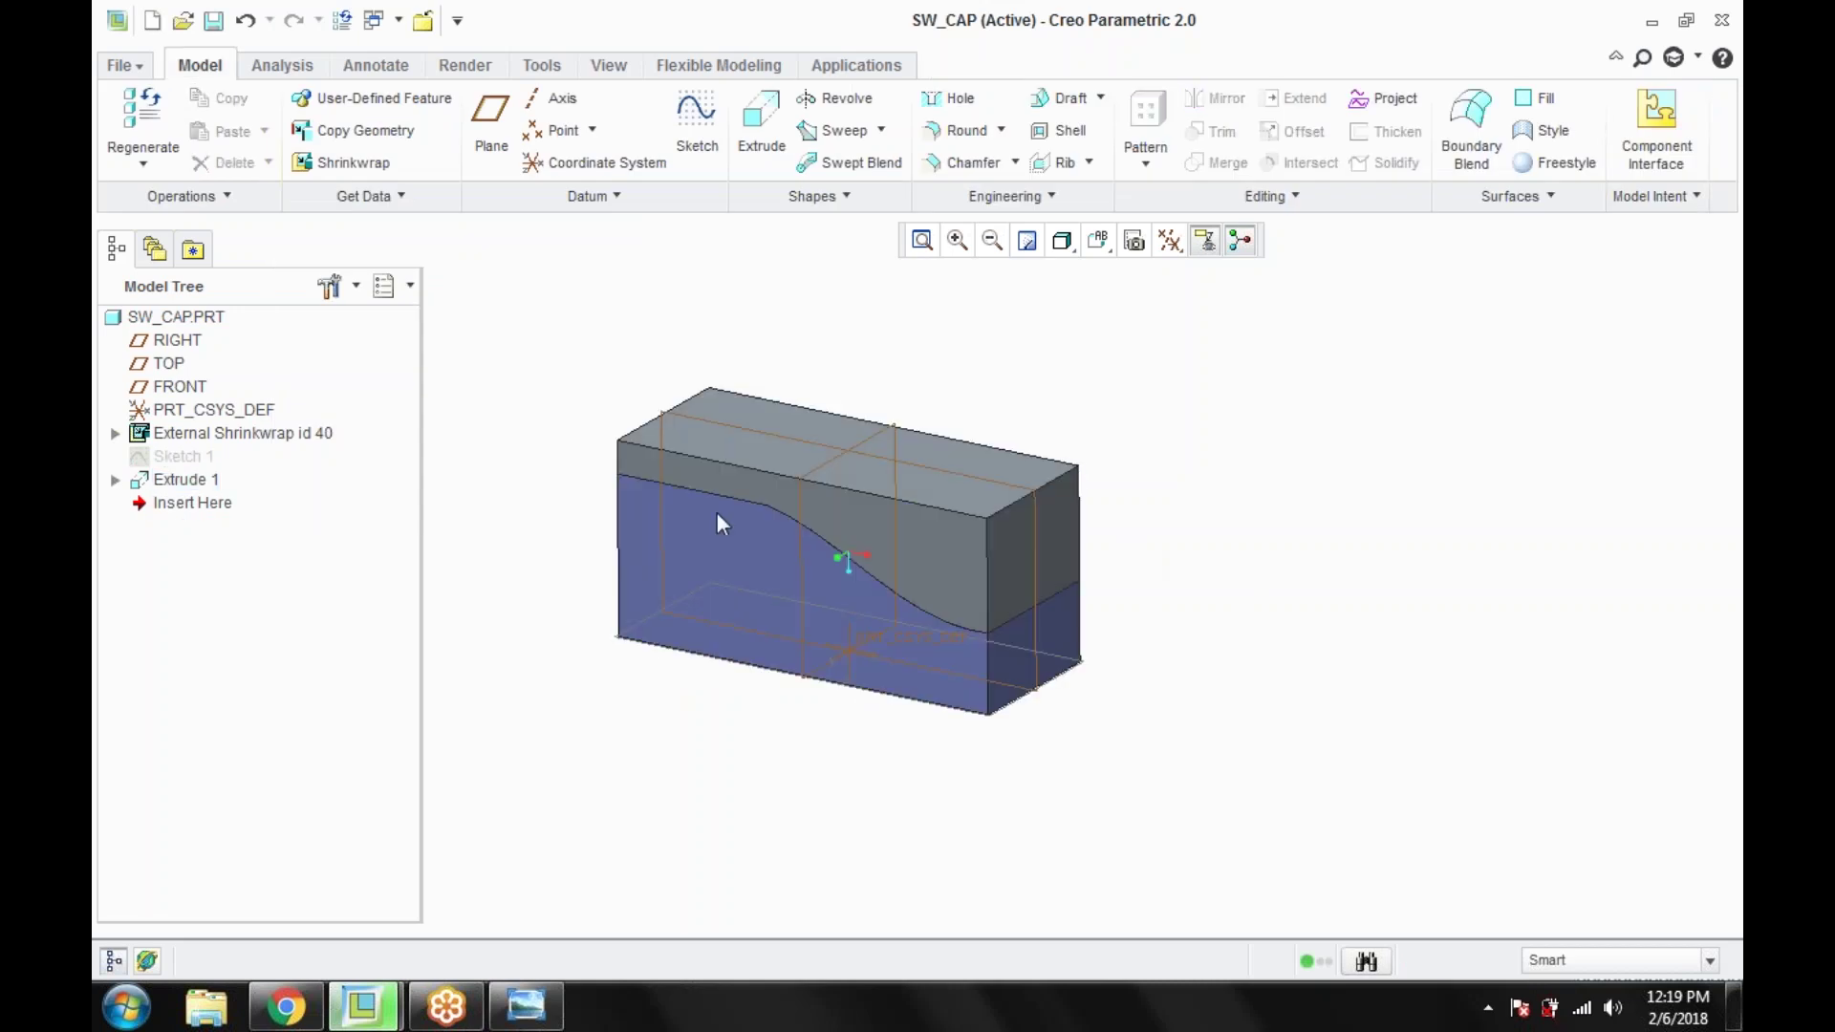
scroll(717, 512, down, 3)
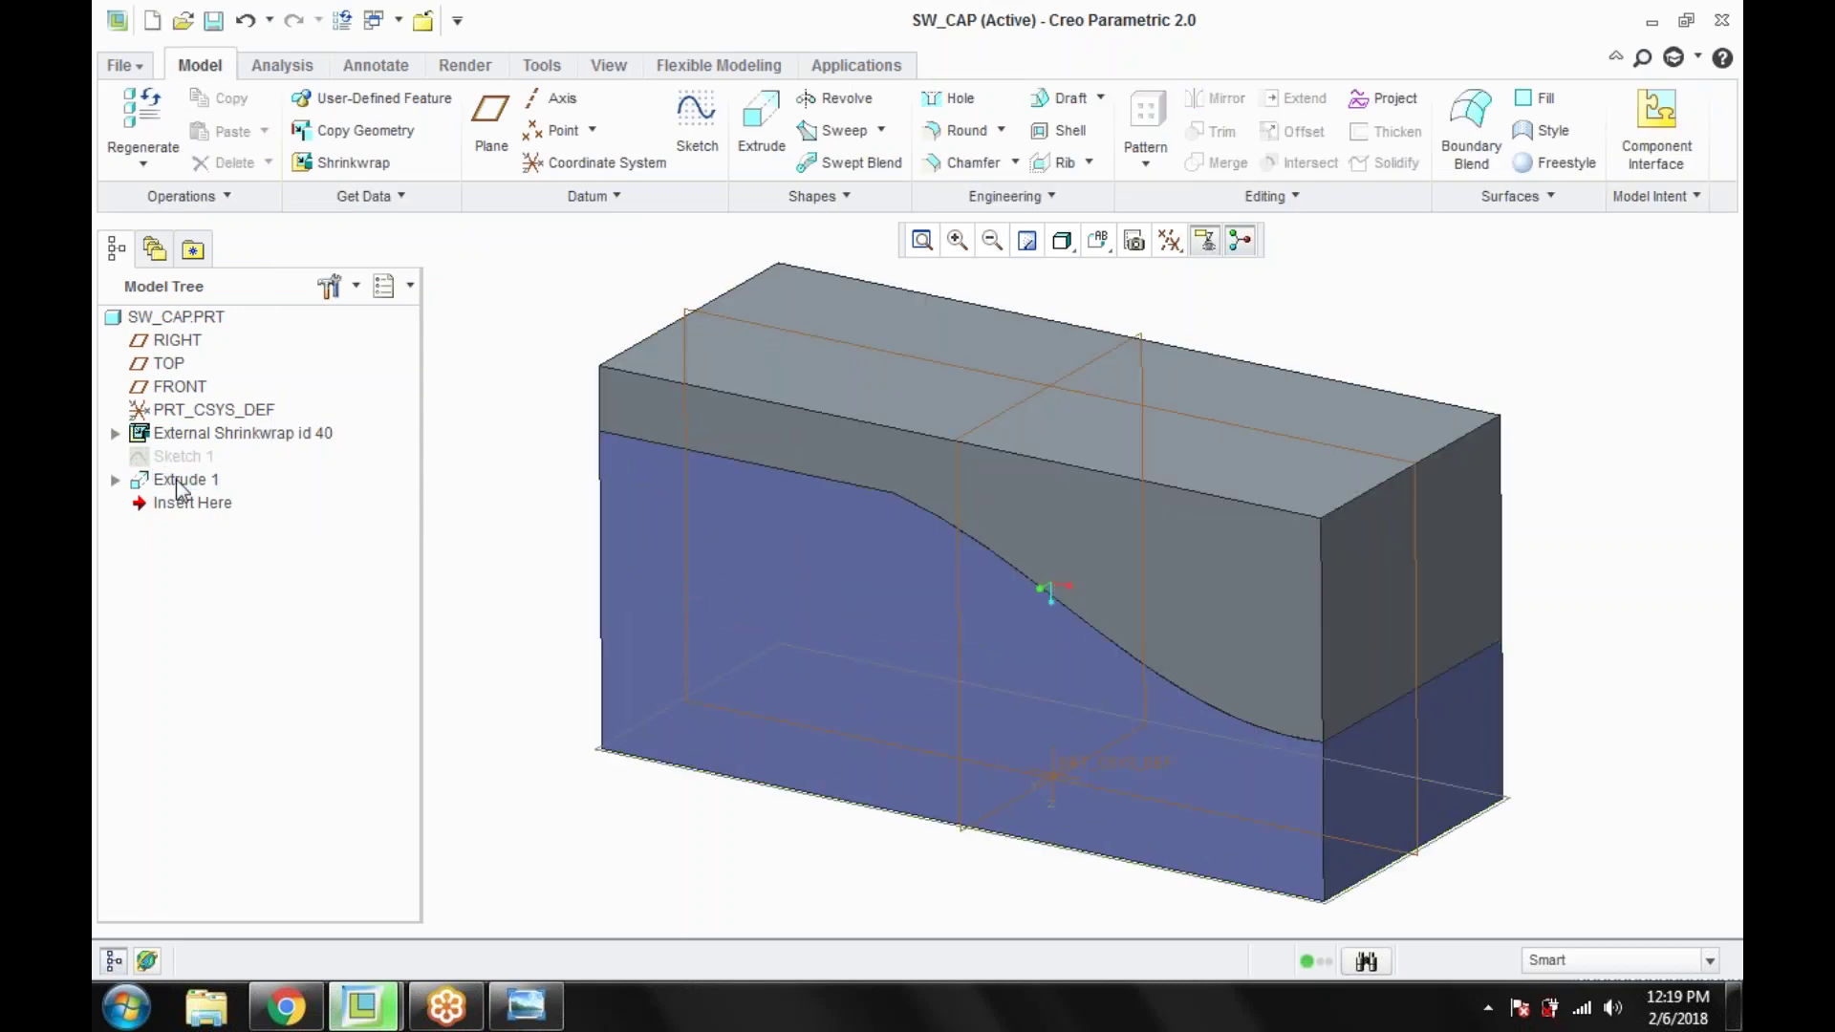
scroll(604, 524, up, 2)
right_click(234, 434)
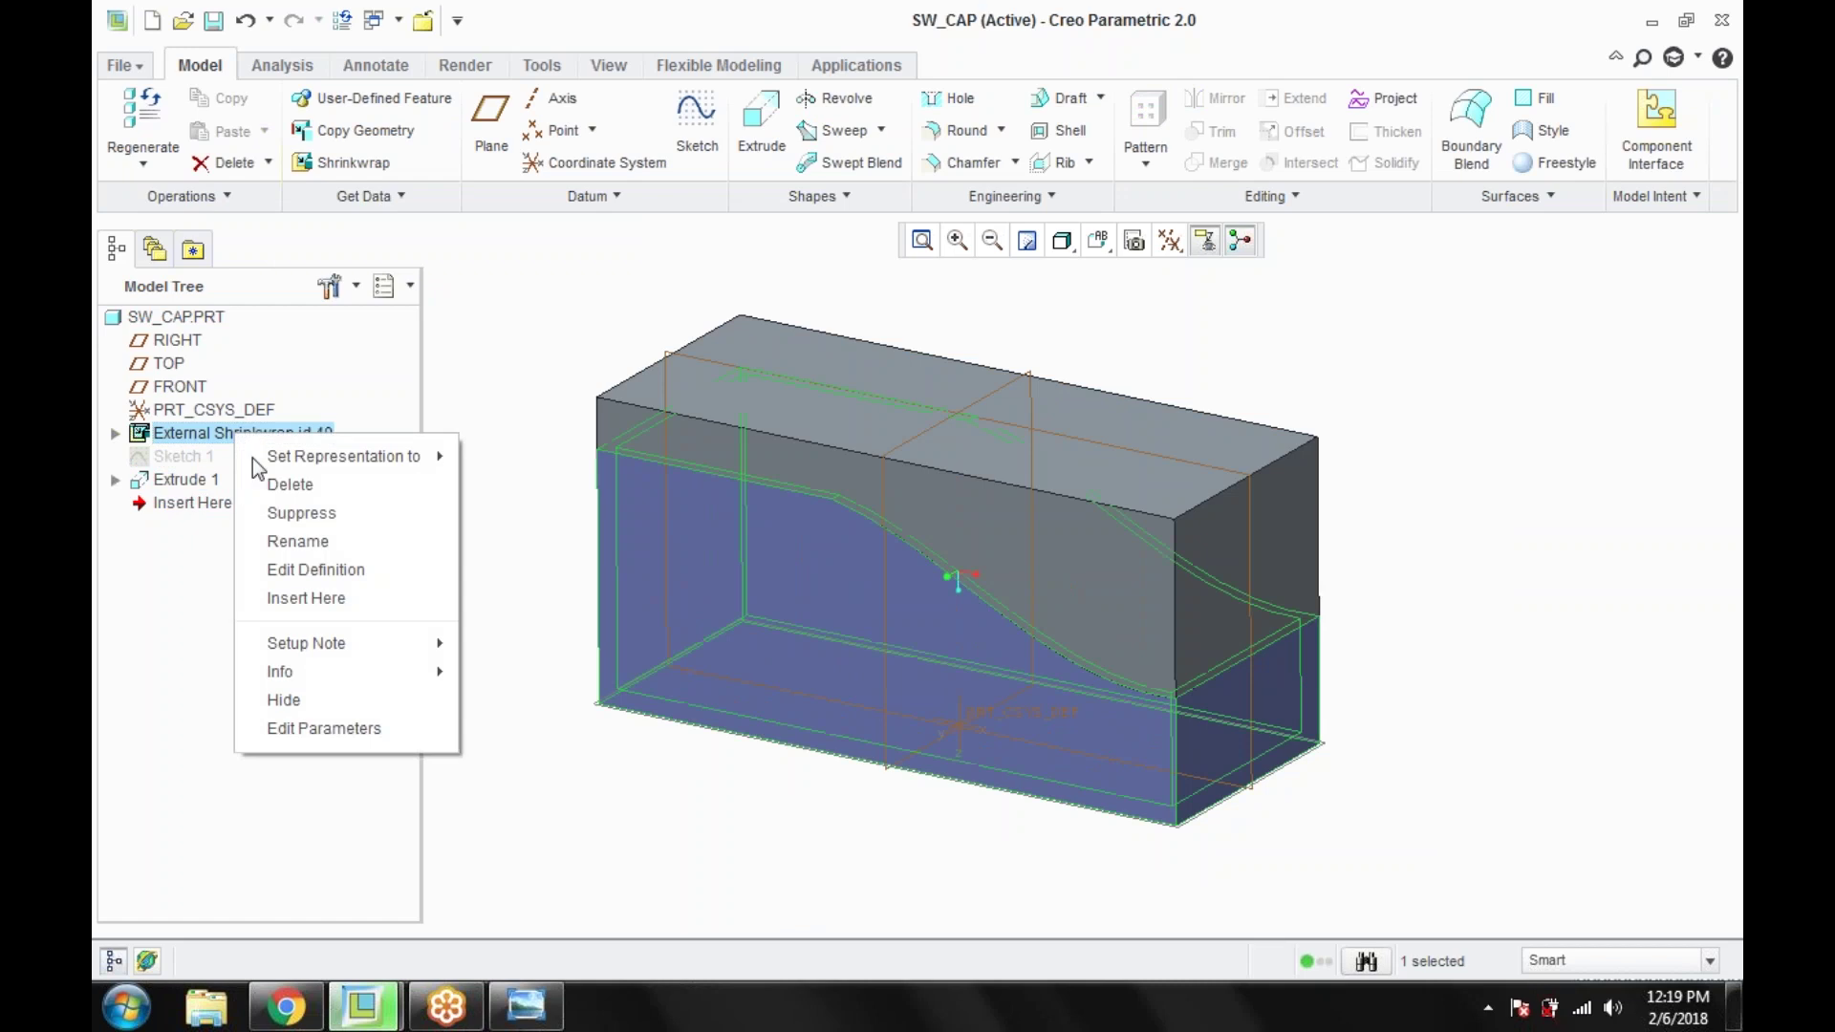
click(301, 703)
middle_drag(541, 787, 650, 688)
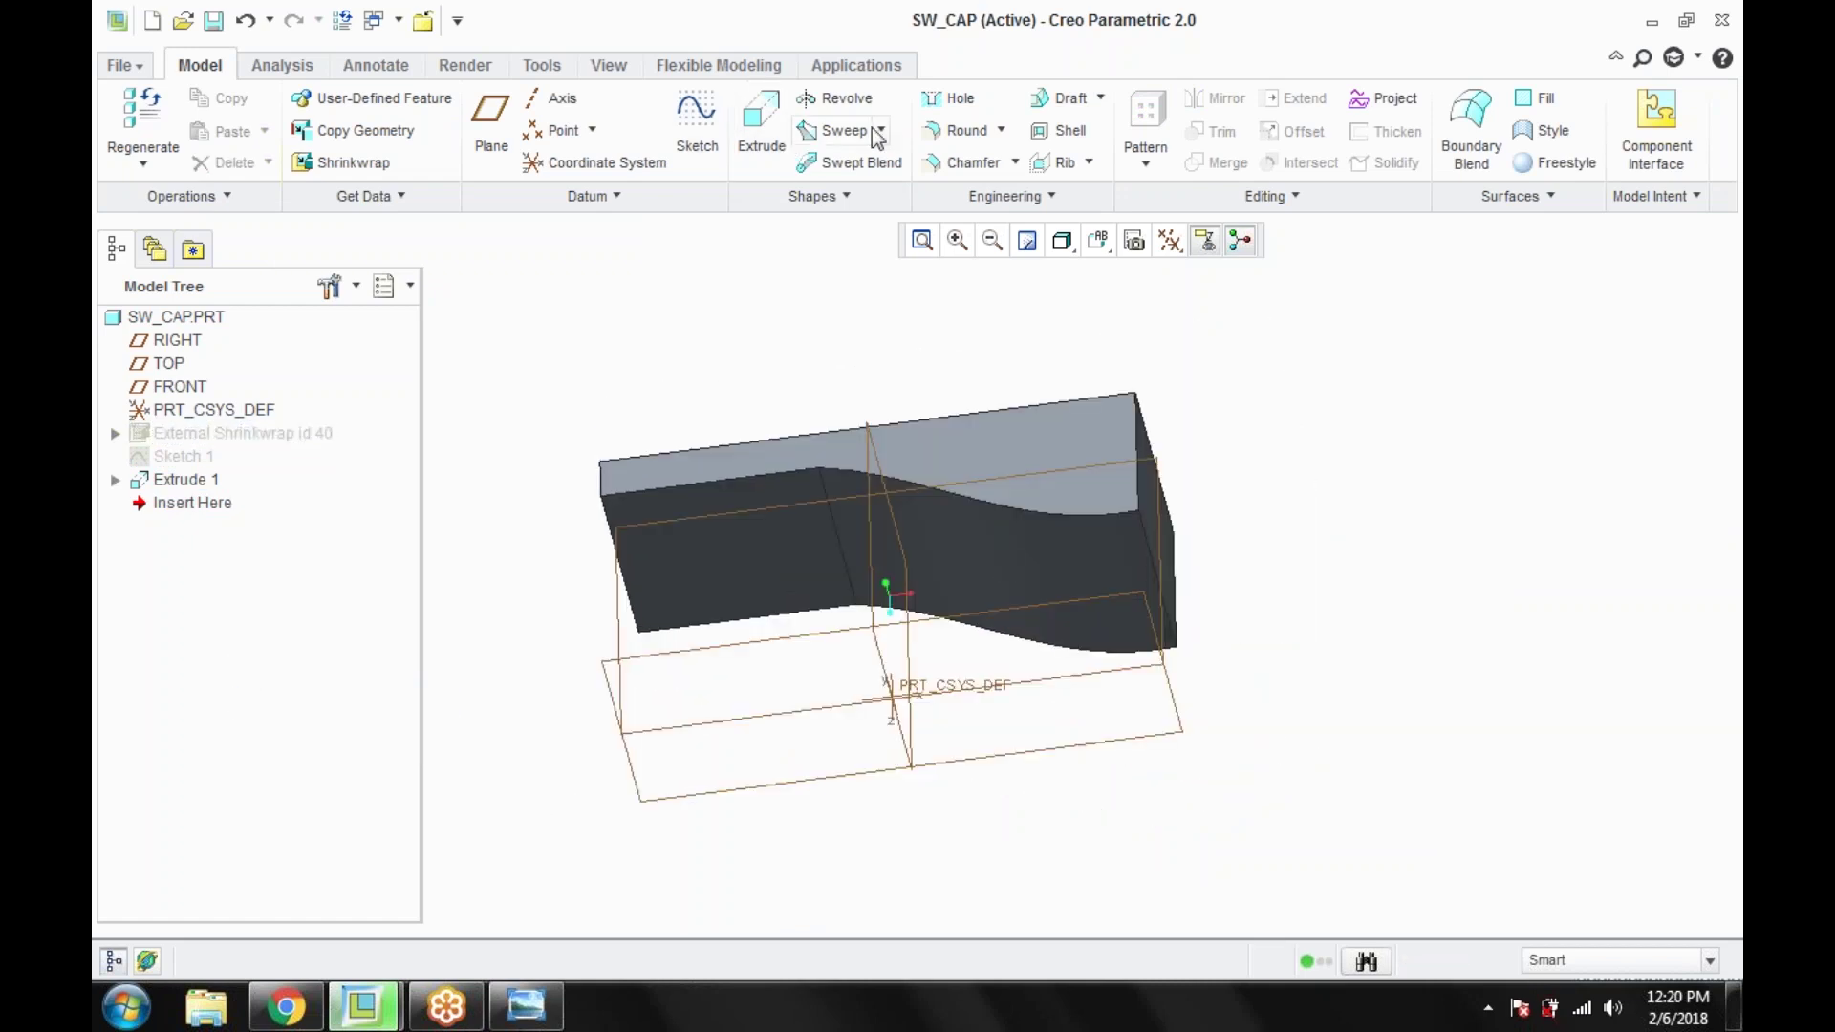
Step: Shell the part with 10.00 thickness, removing the curved surface and the left face
click(1060, 130)
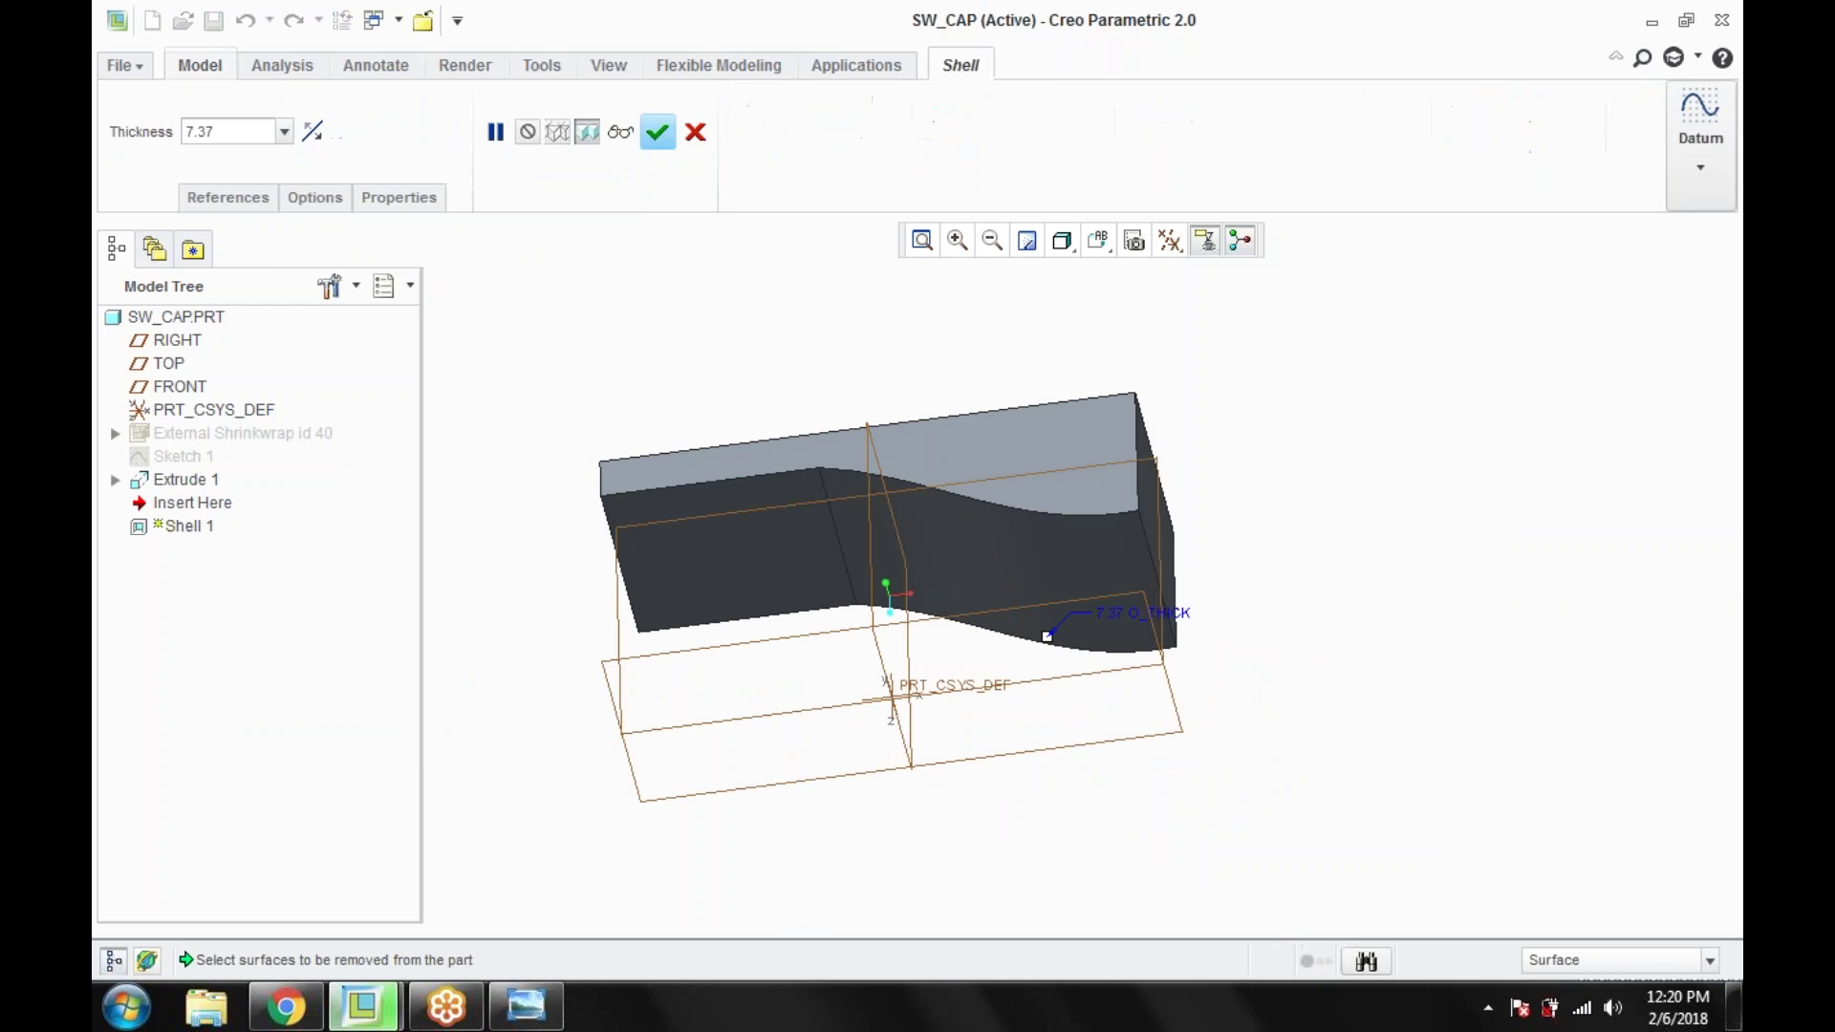
click(936, 554)
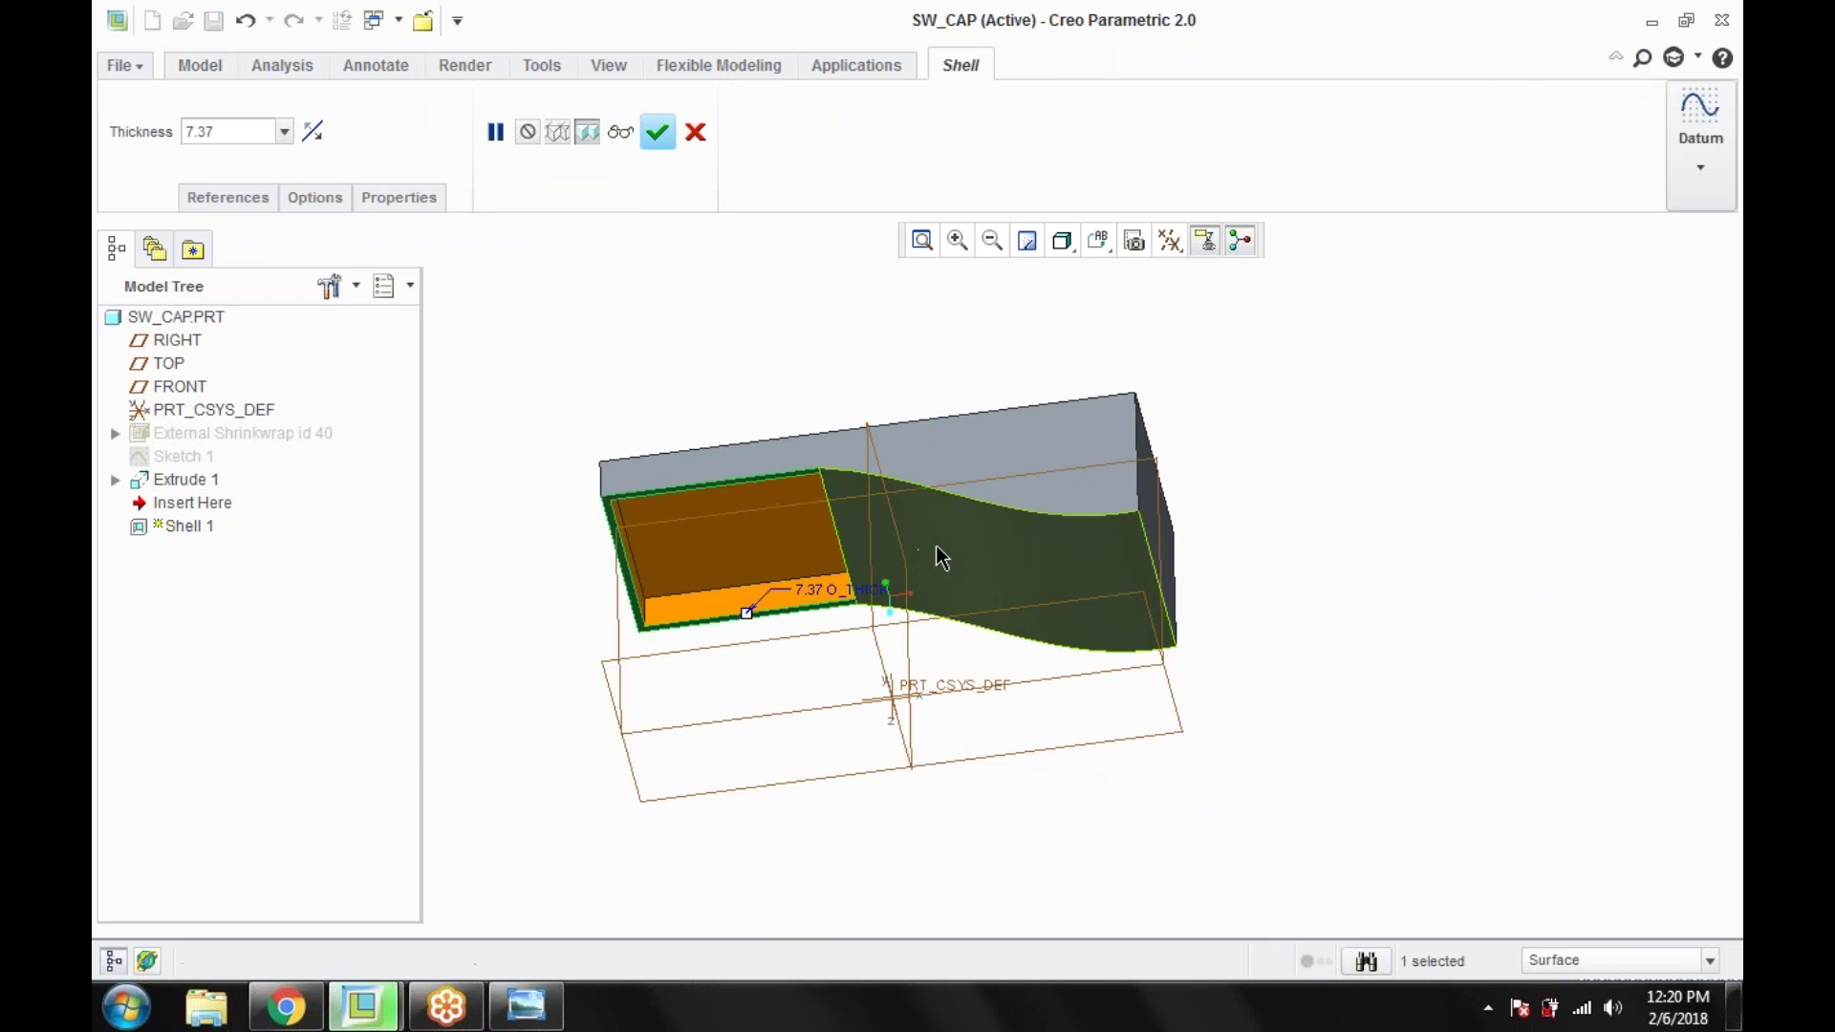
scroll(856, 564, up, 3)
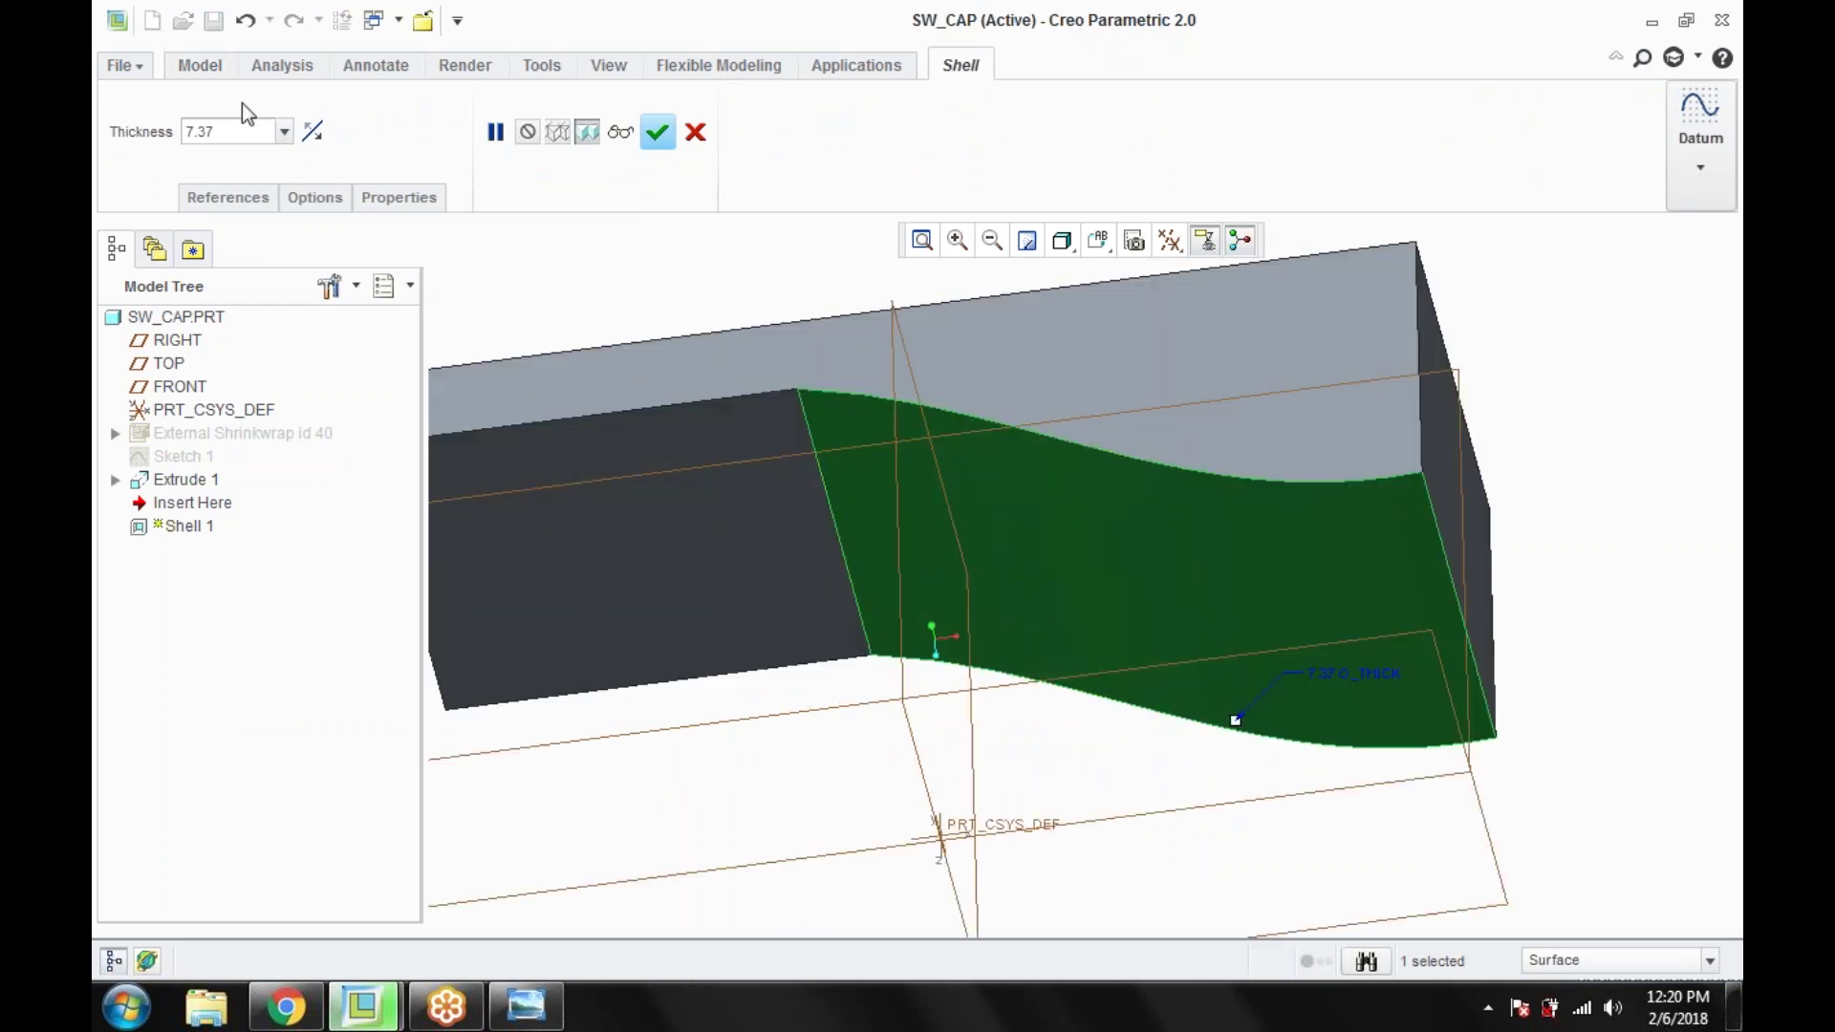
click(228, 197)
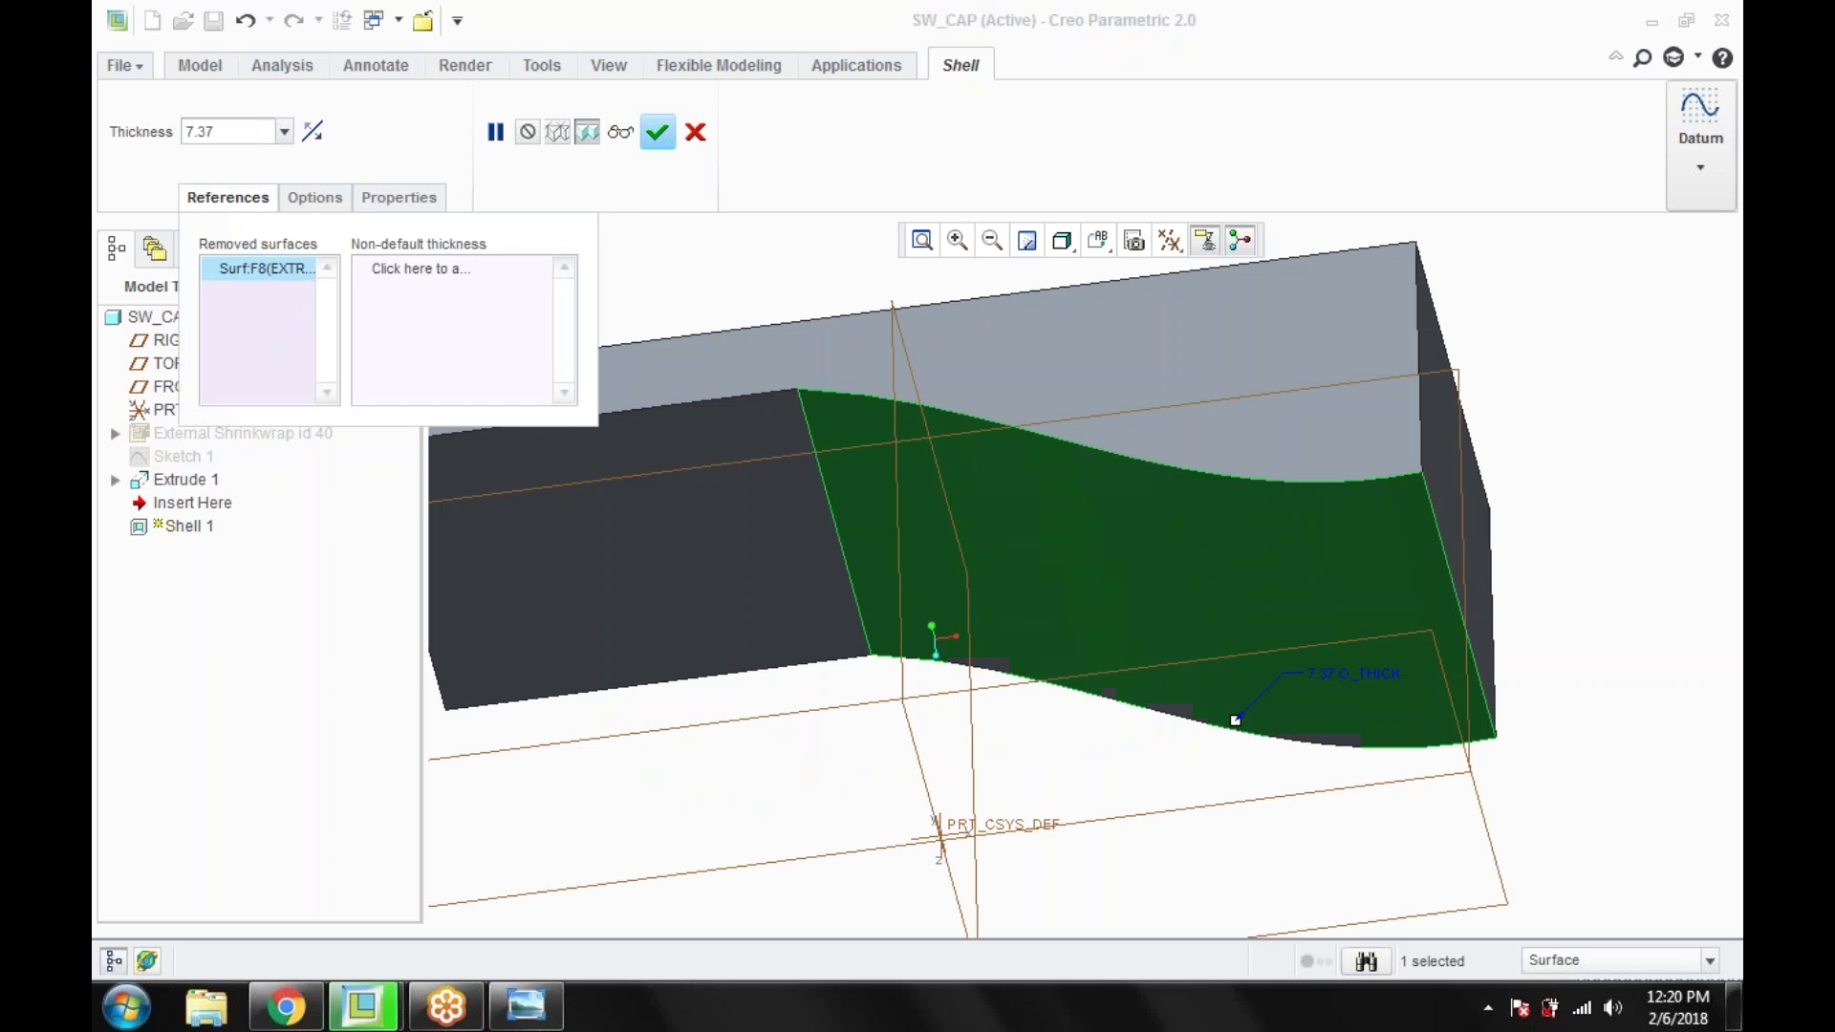
click(774, 531)
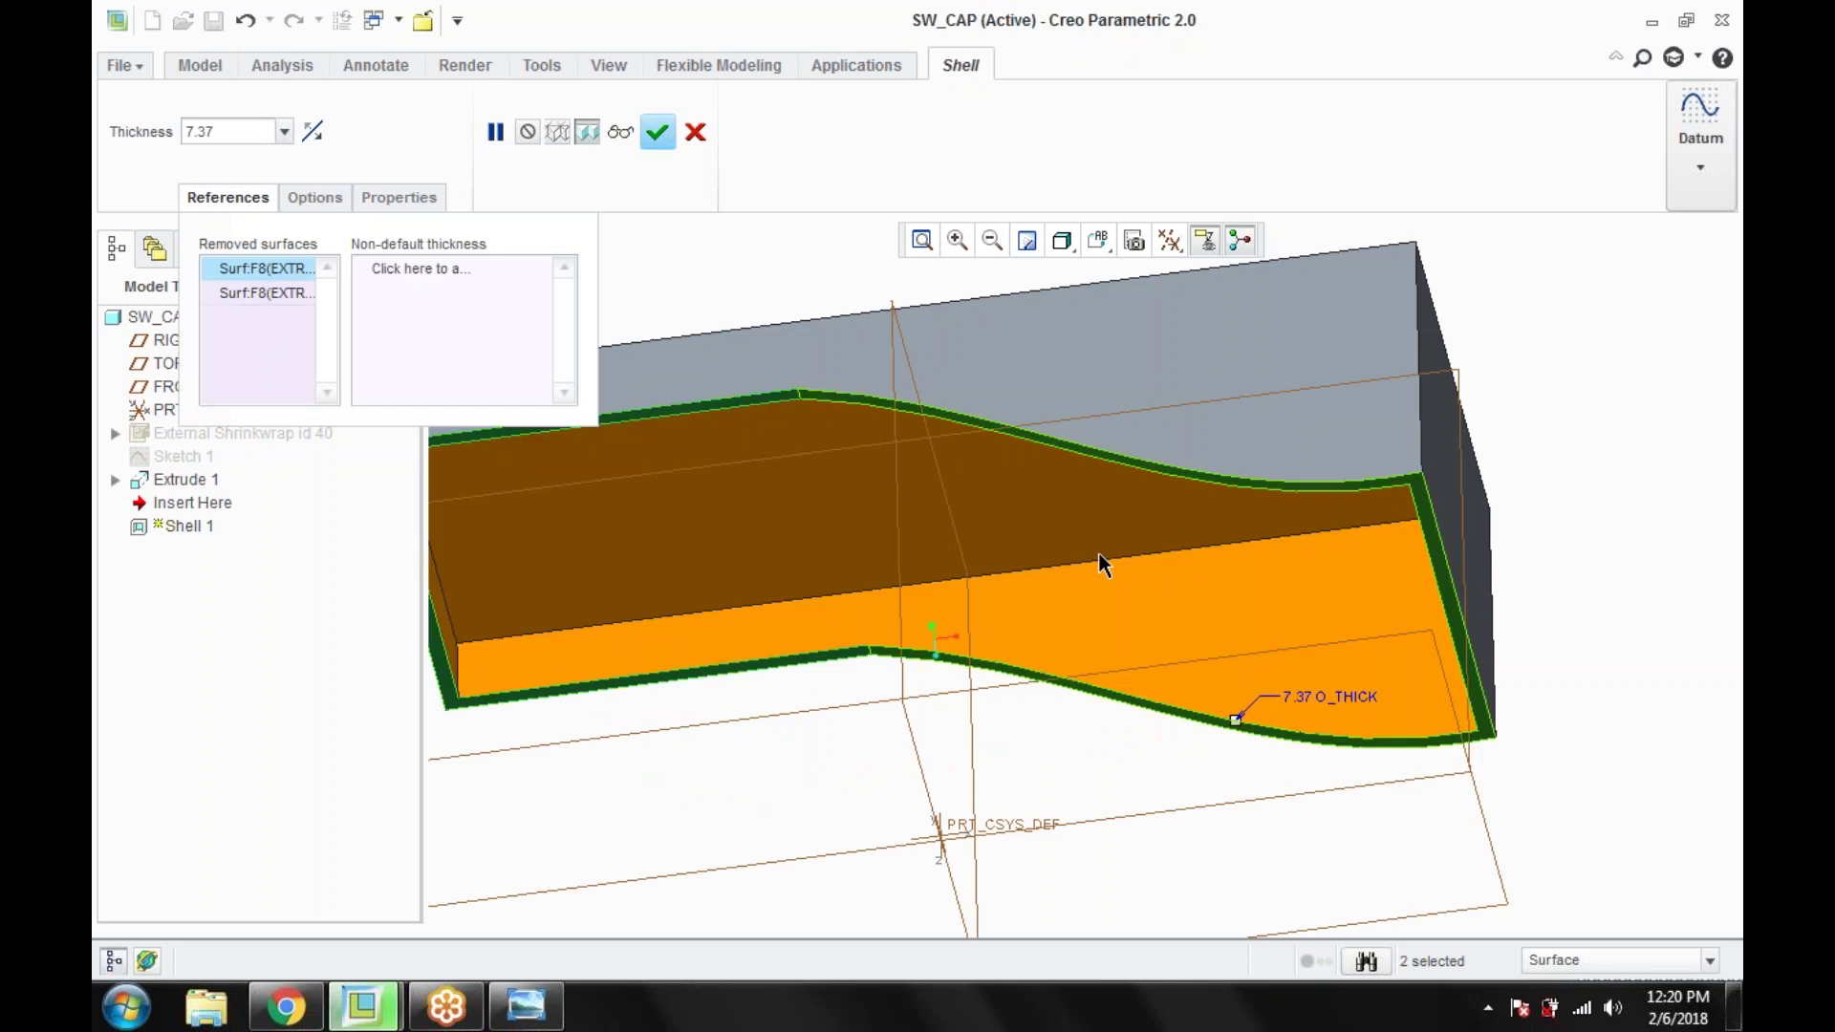
scroll(1099, 553, down, 3)
middle_drag(1068, 570, 1013, 600)
double_click(1225, 686)
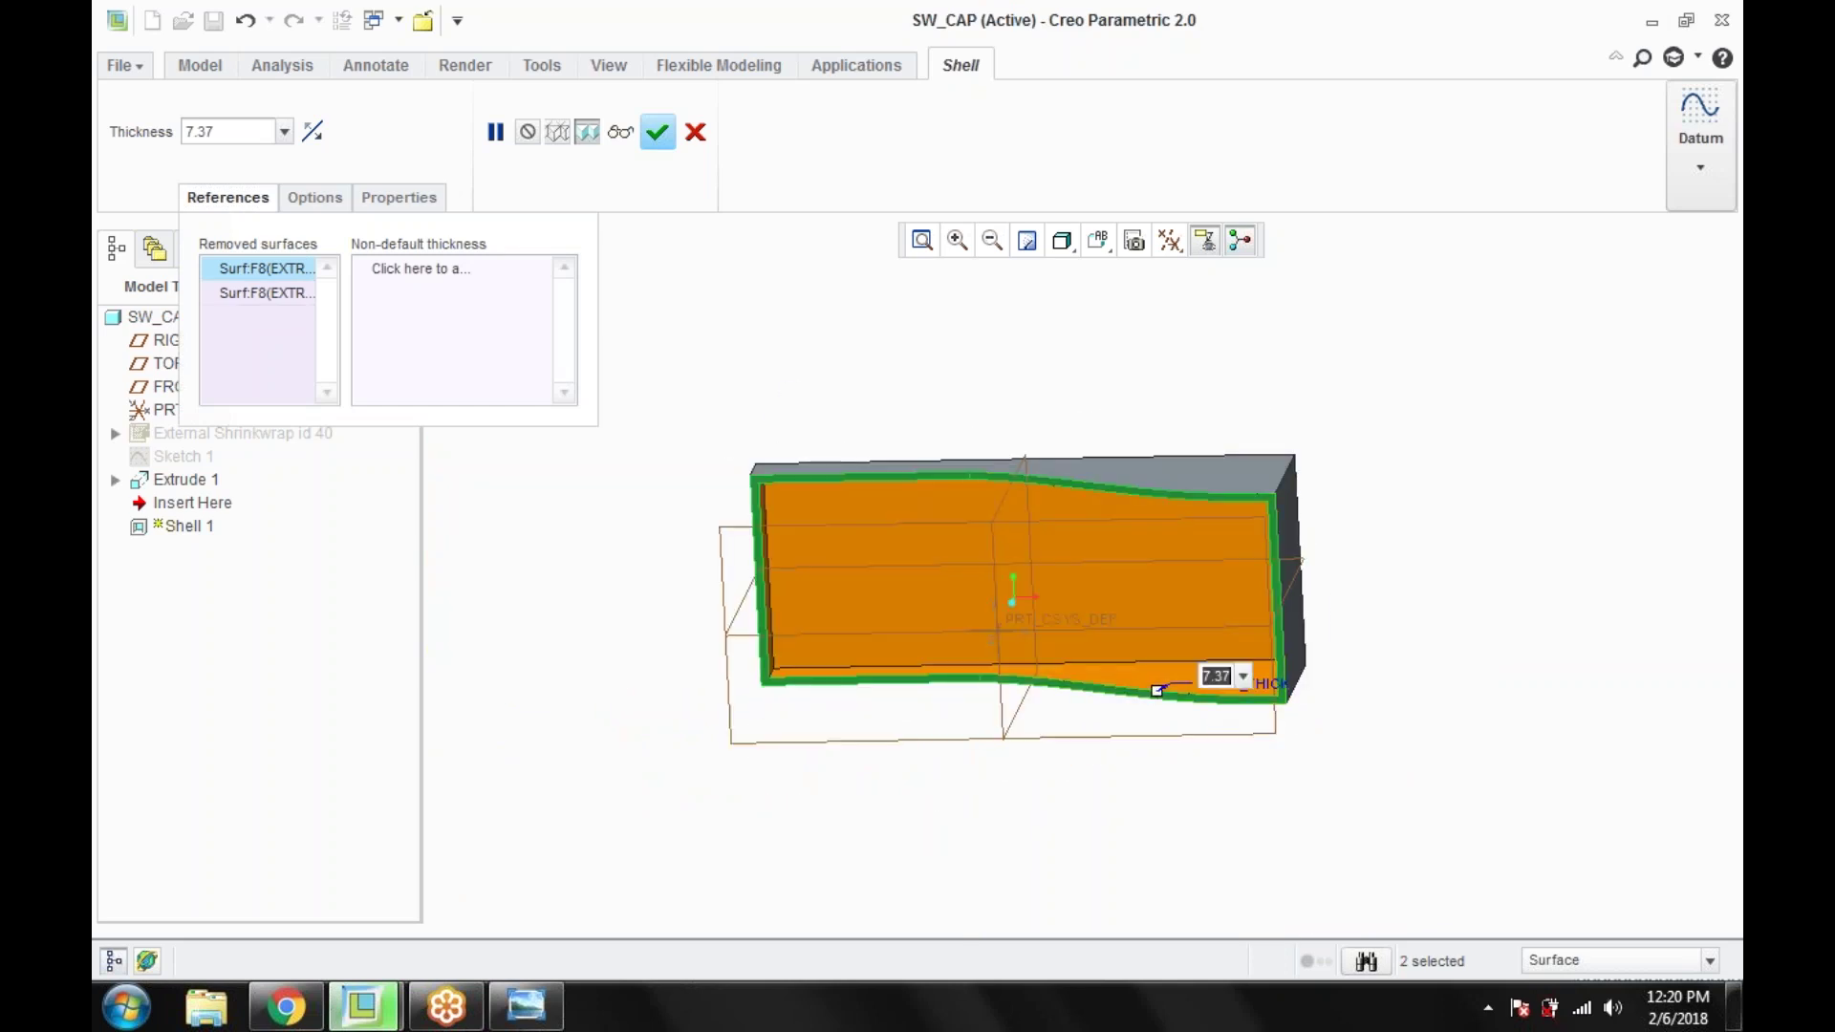
text(10)
key(Return)
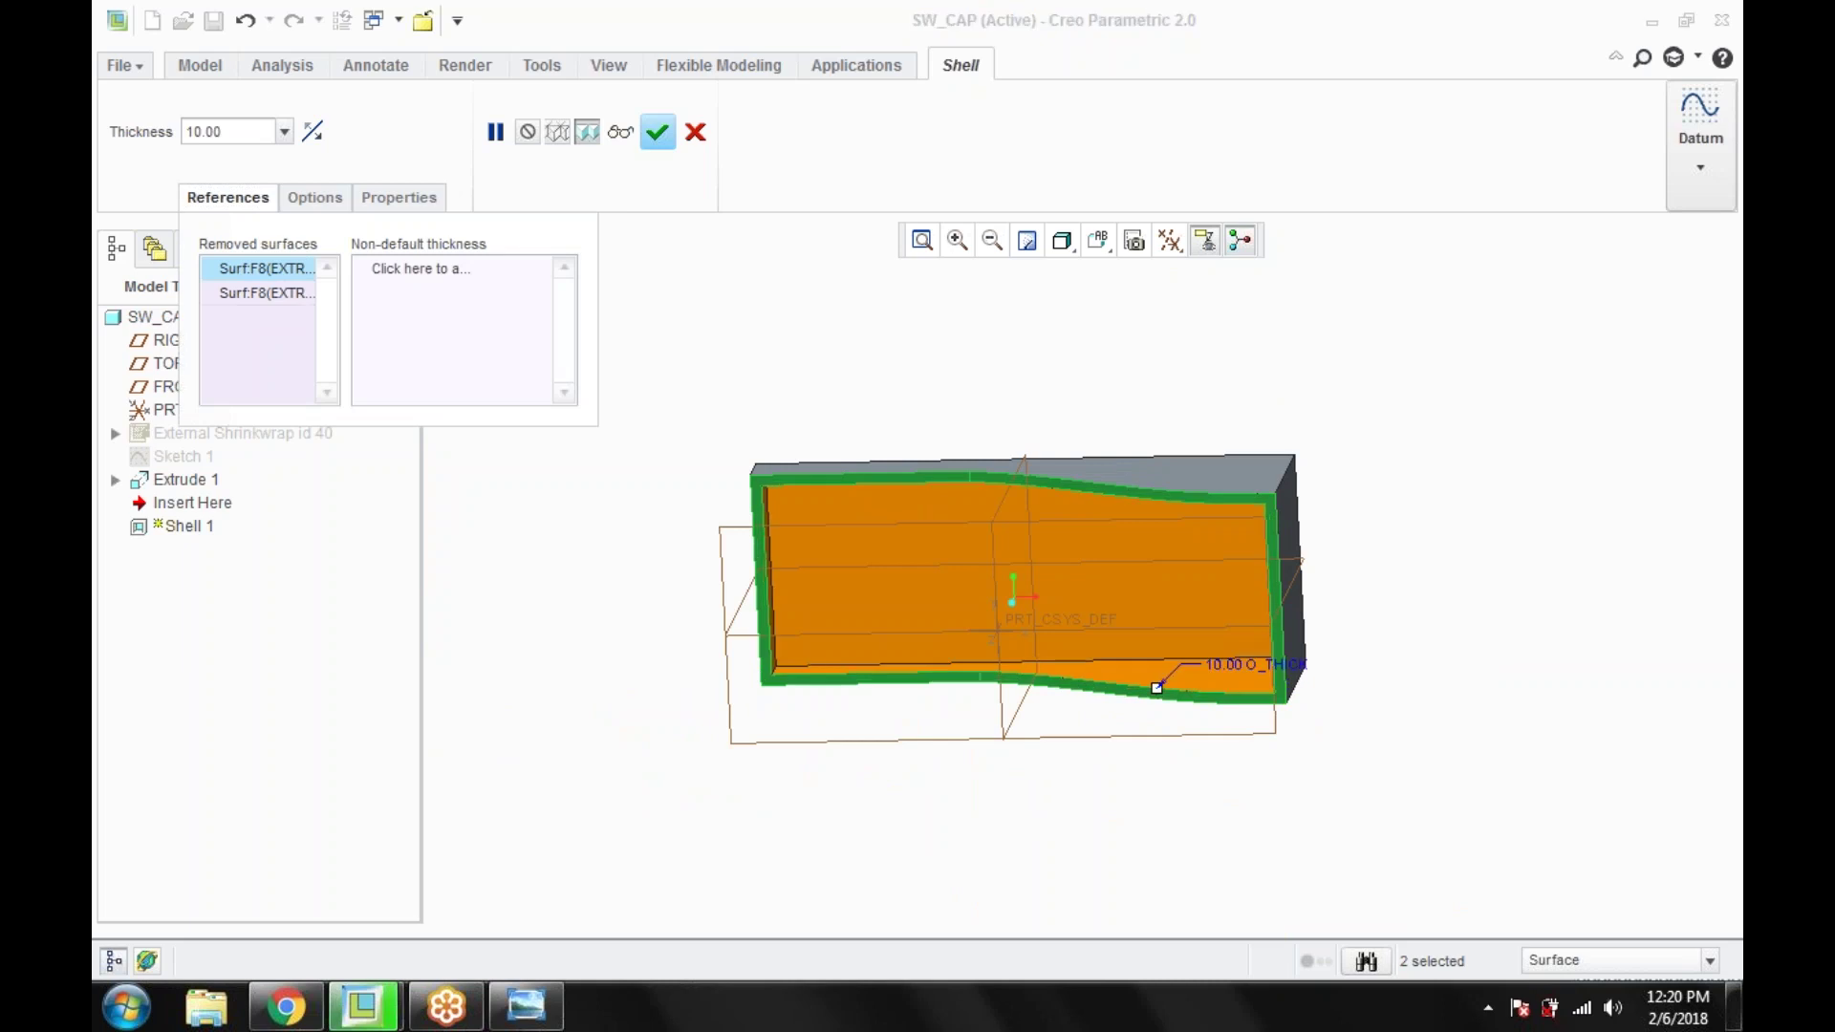
middle_click(1380, 529)
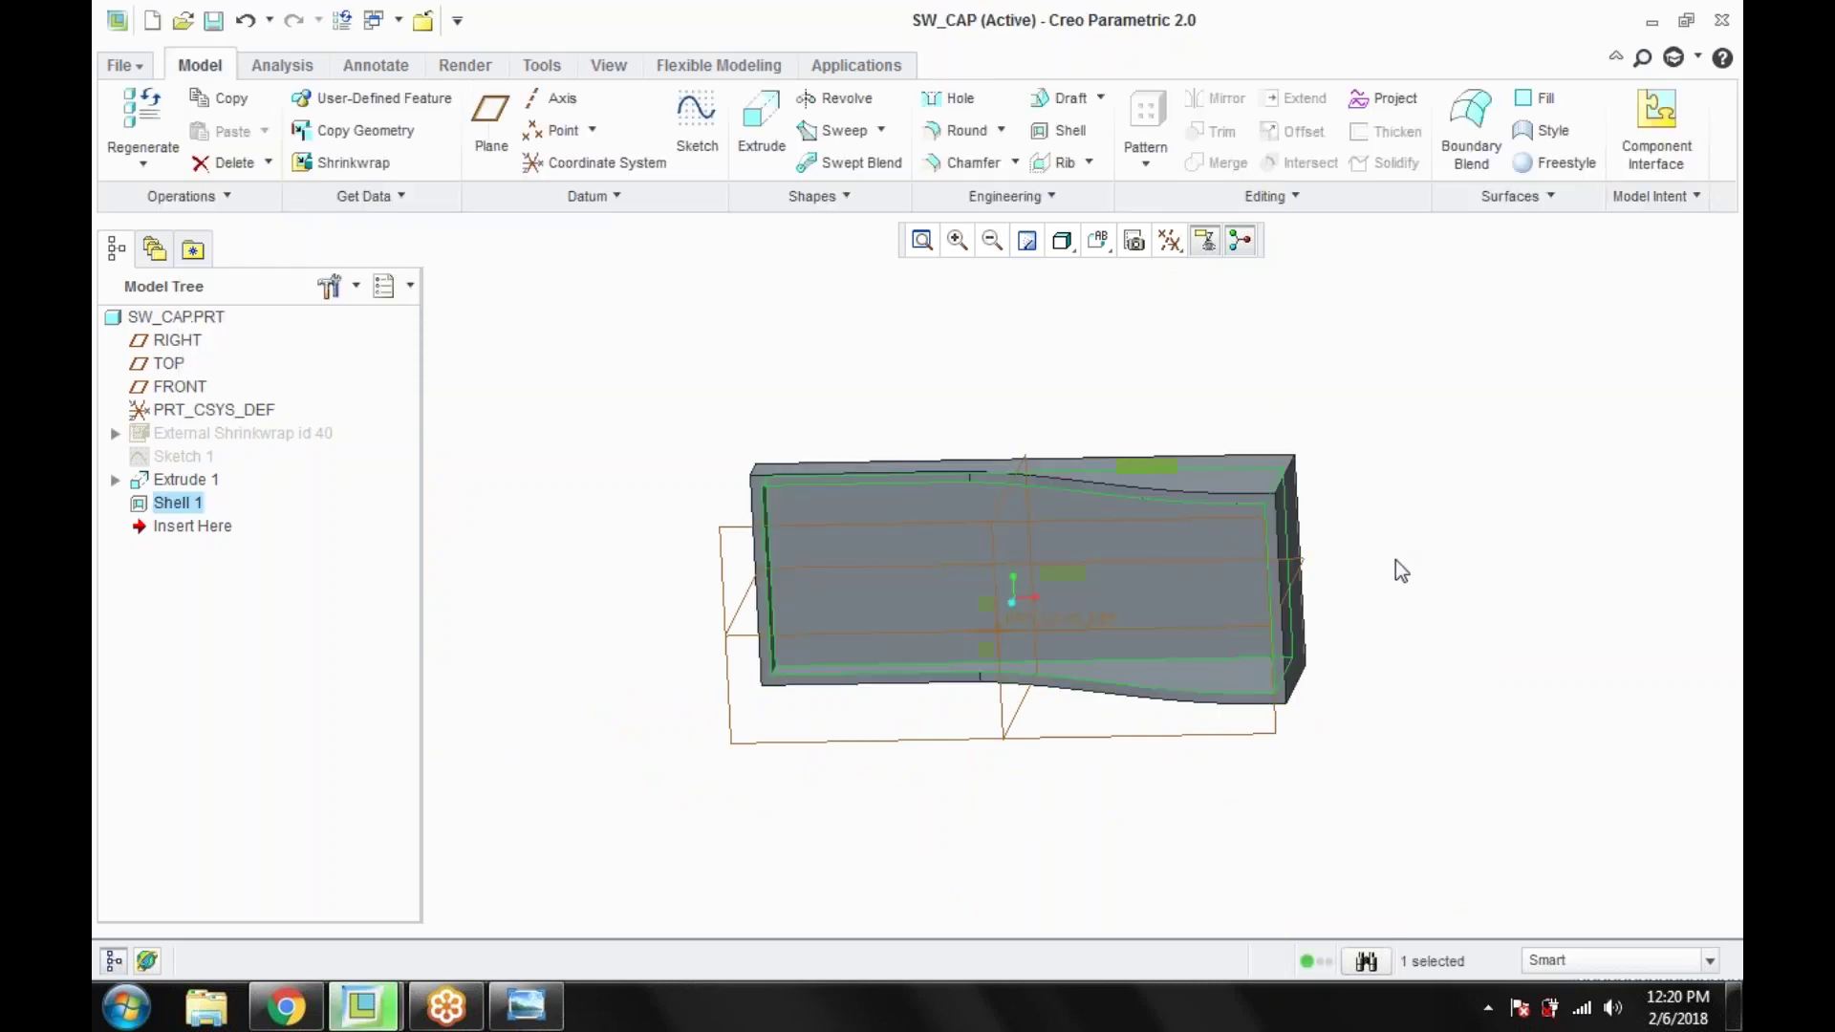
middle_drag(1395, 560, 1338, 669)
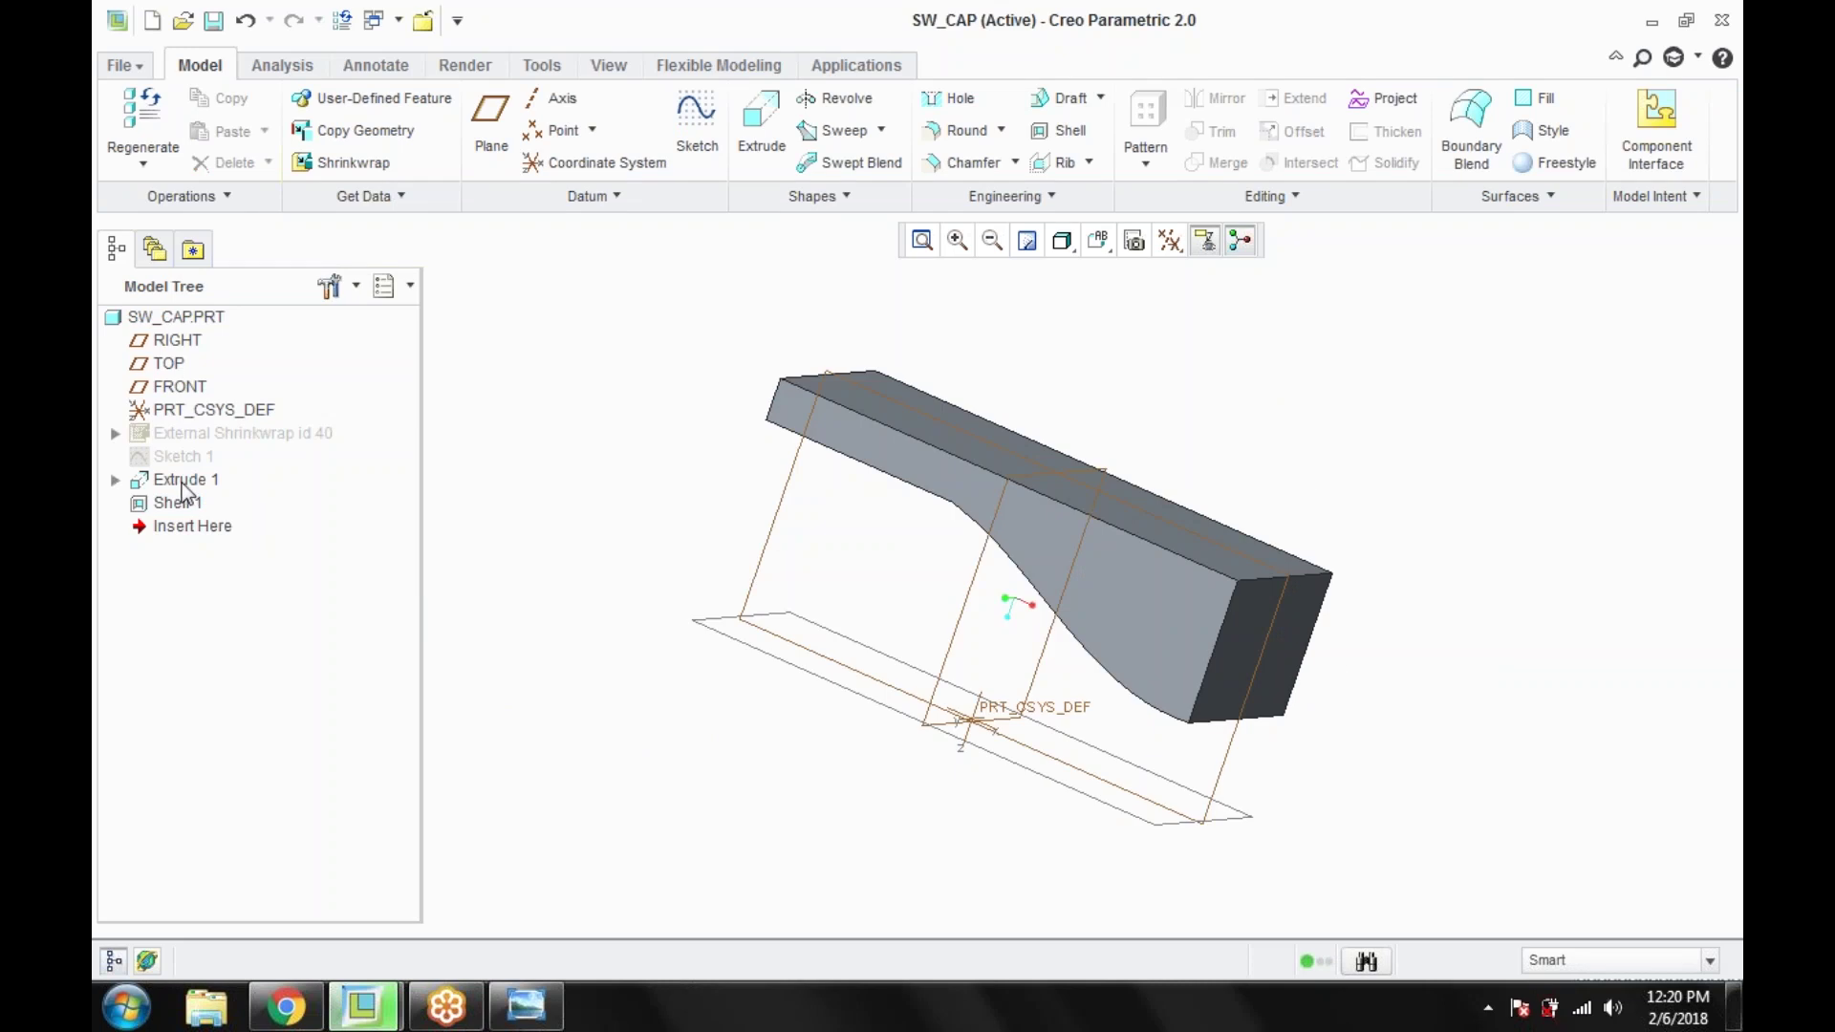
Step: Unhide the External Shrinkwrap to compare it with the cap, then hide it again
right_click(184, 435)
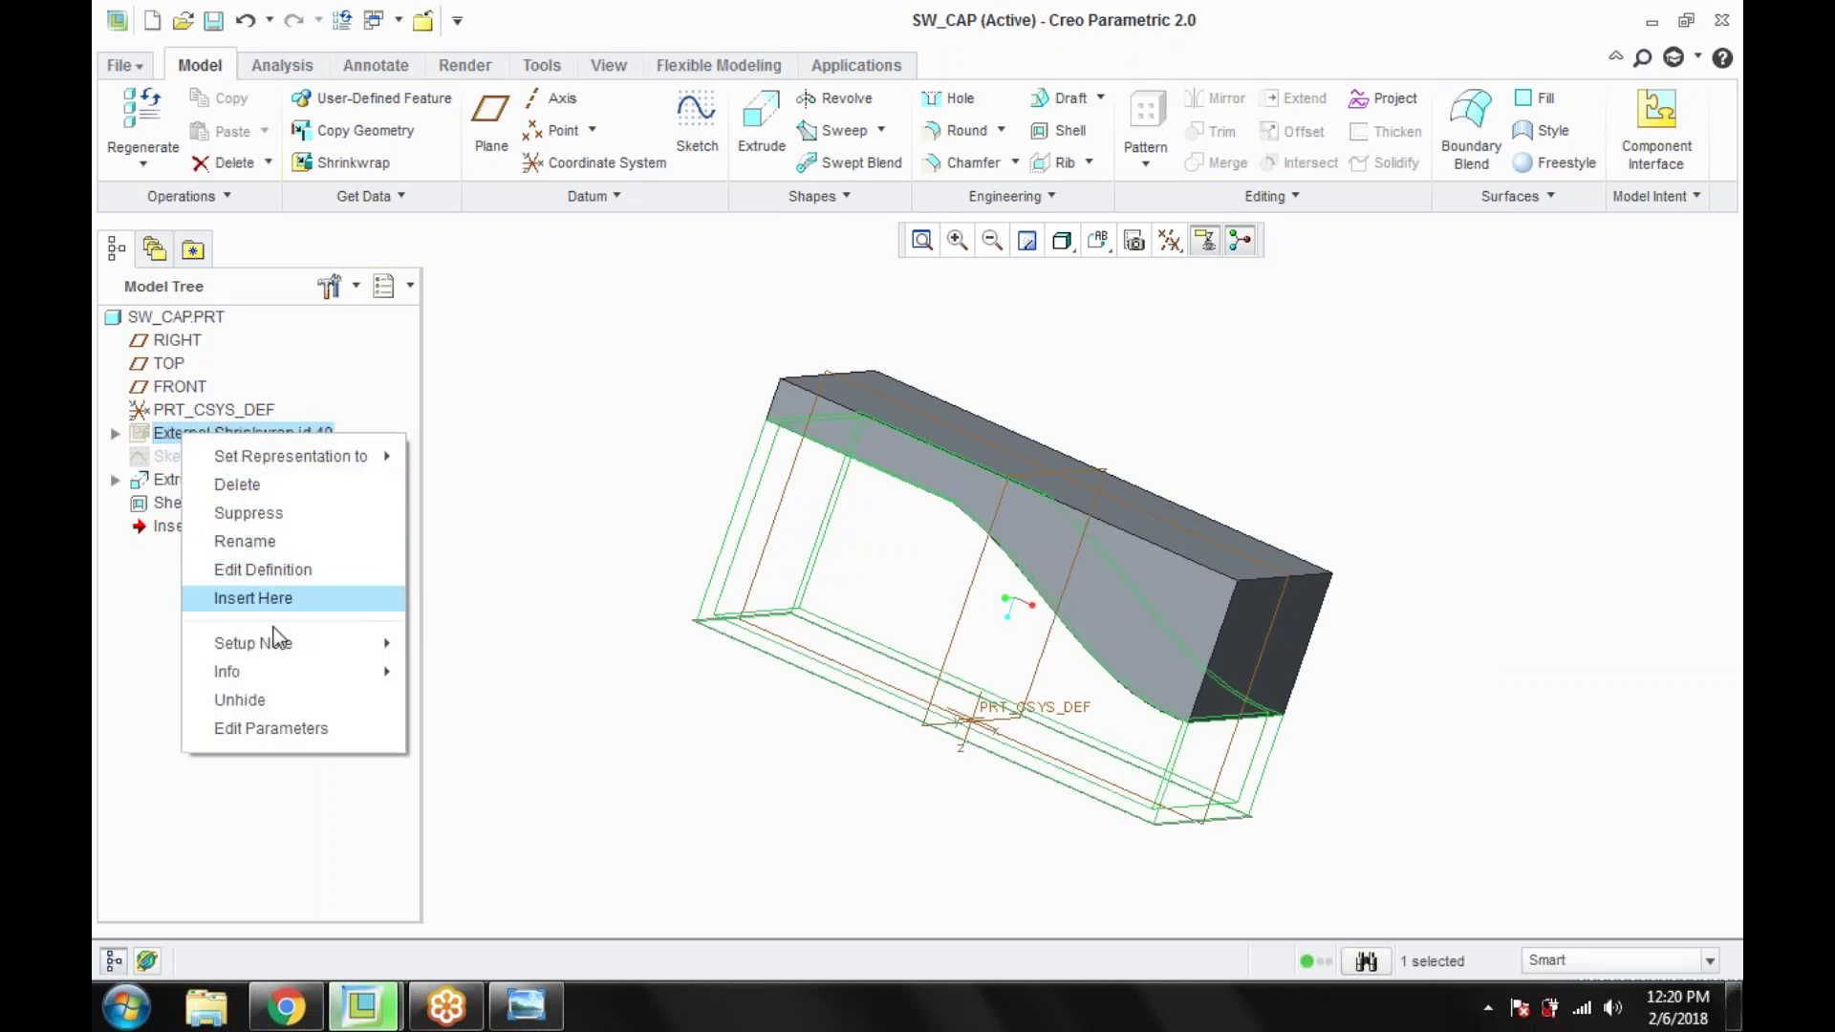
click(252, 701)
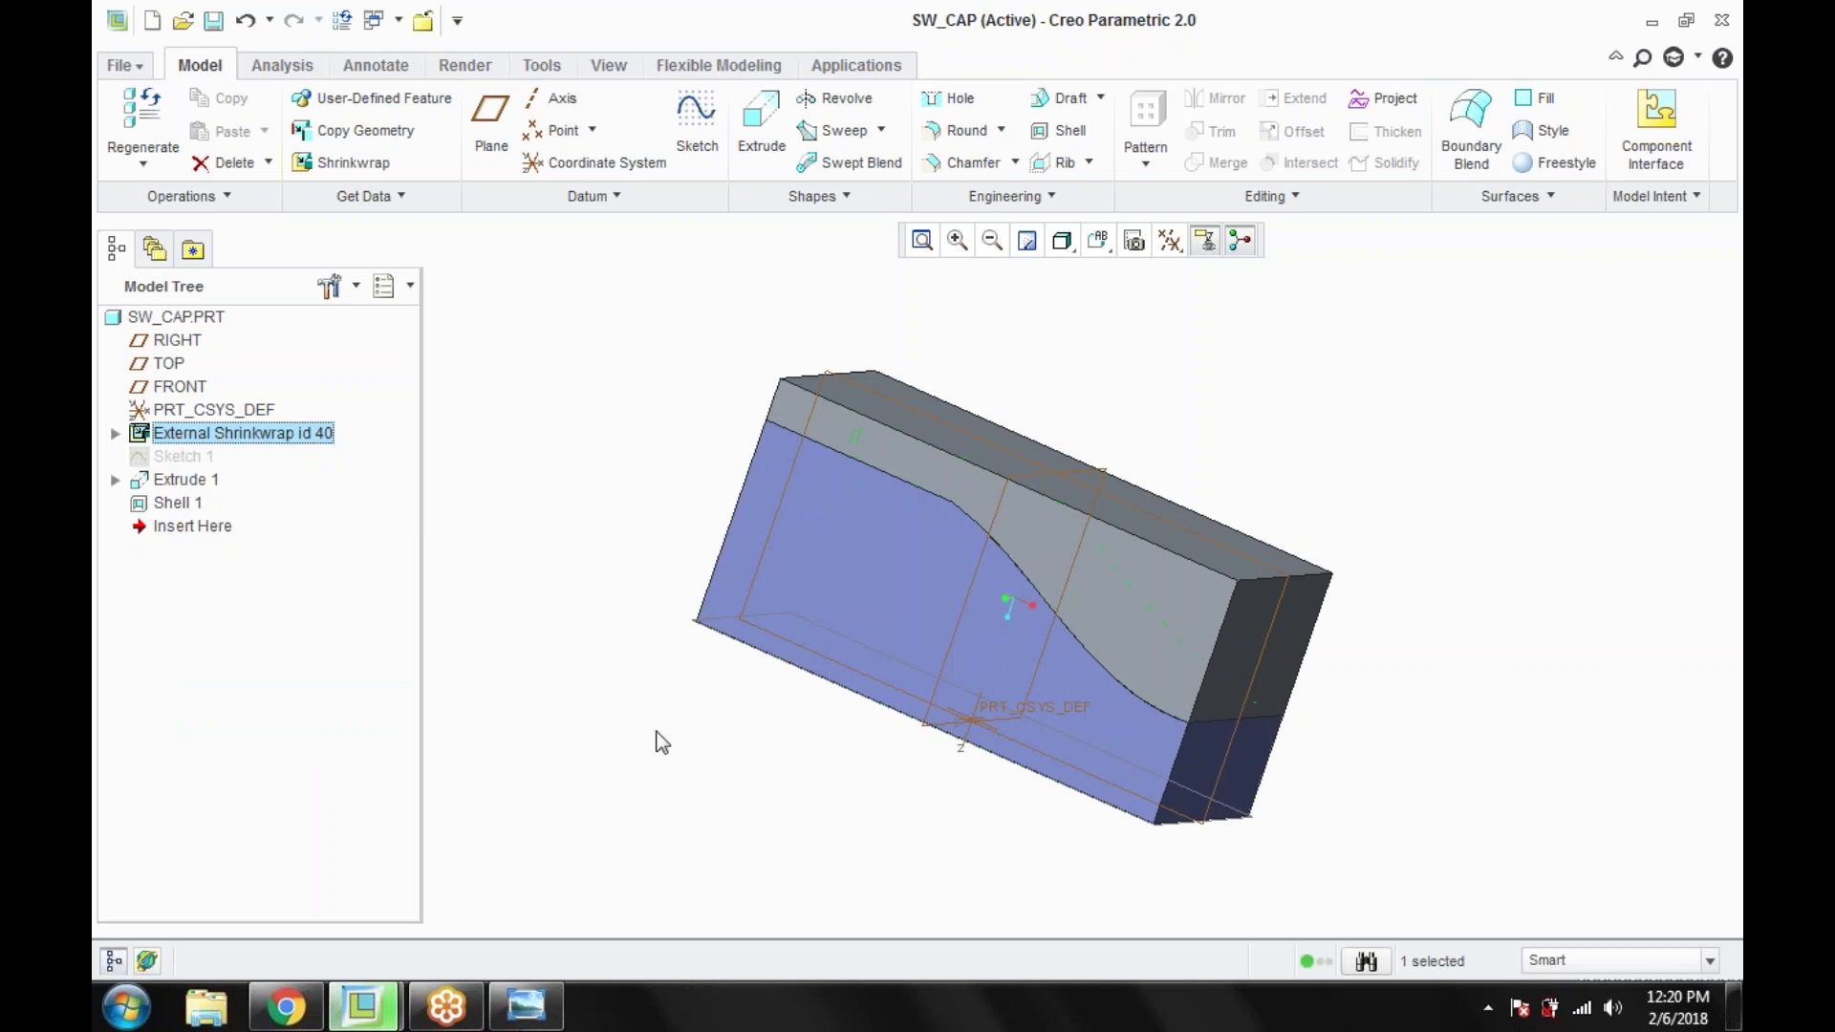
middle_drag(659, 741, 507, 646)
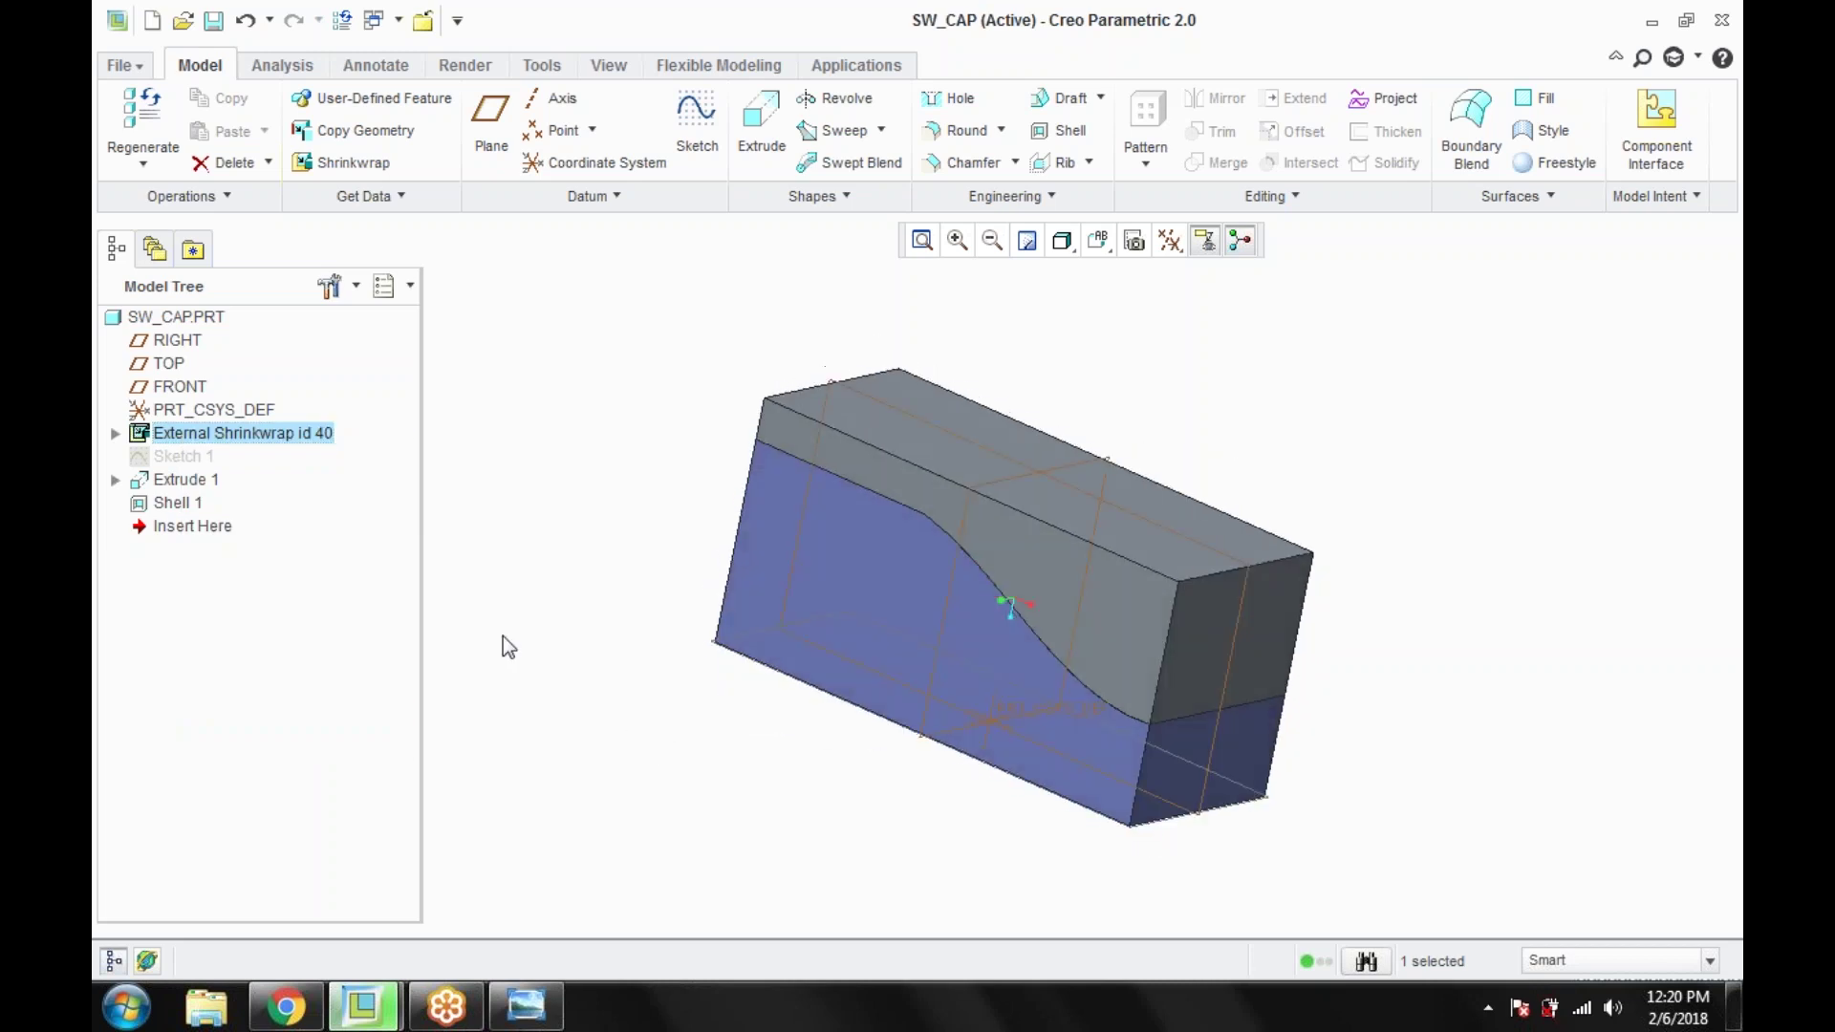
click(506, 636)
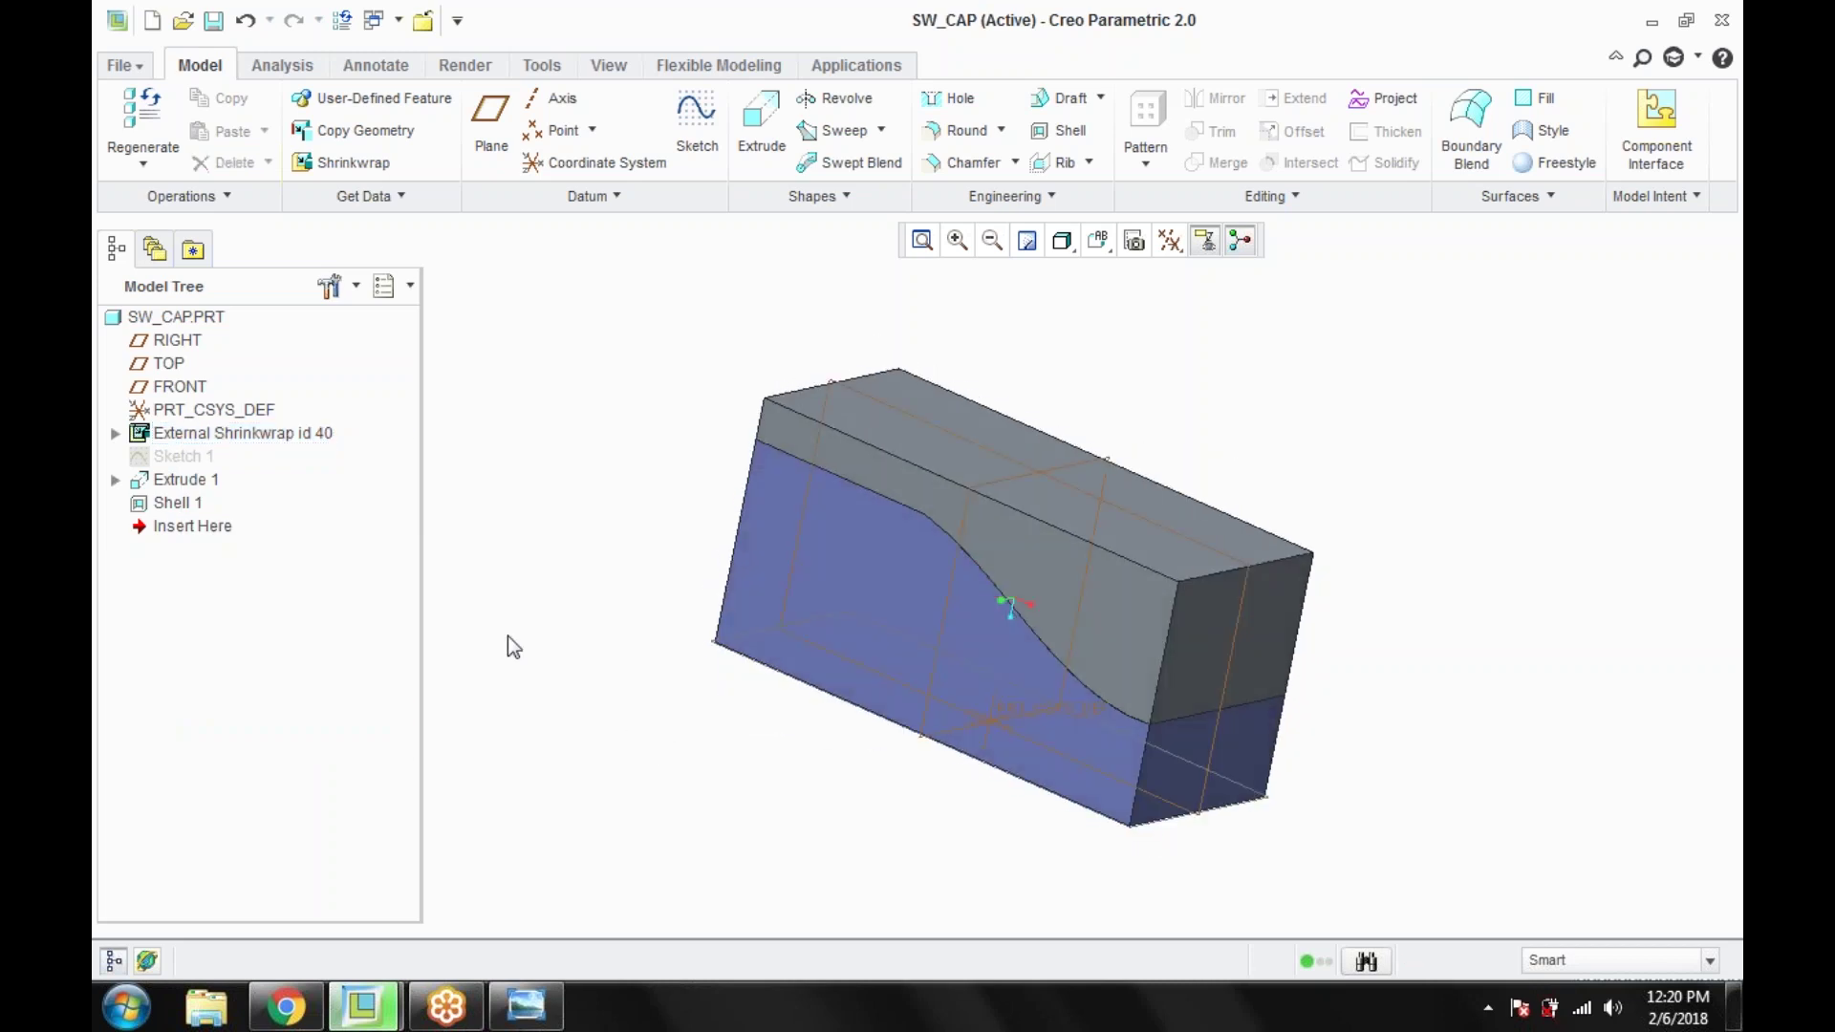
right_click(186, 433)
click(259, 694)
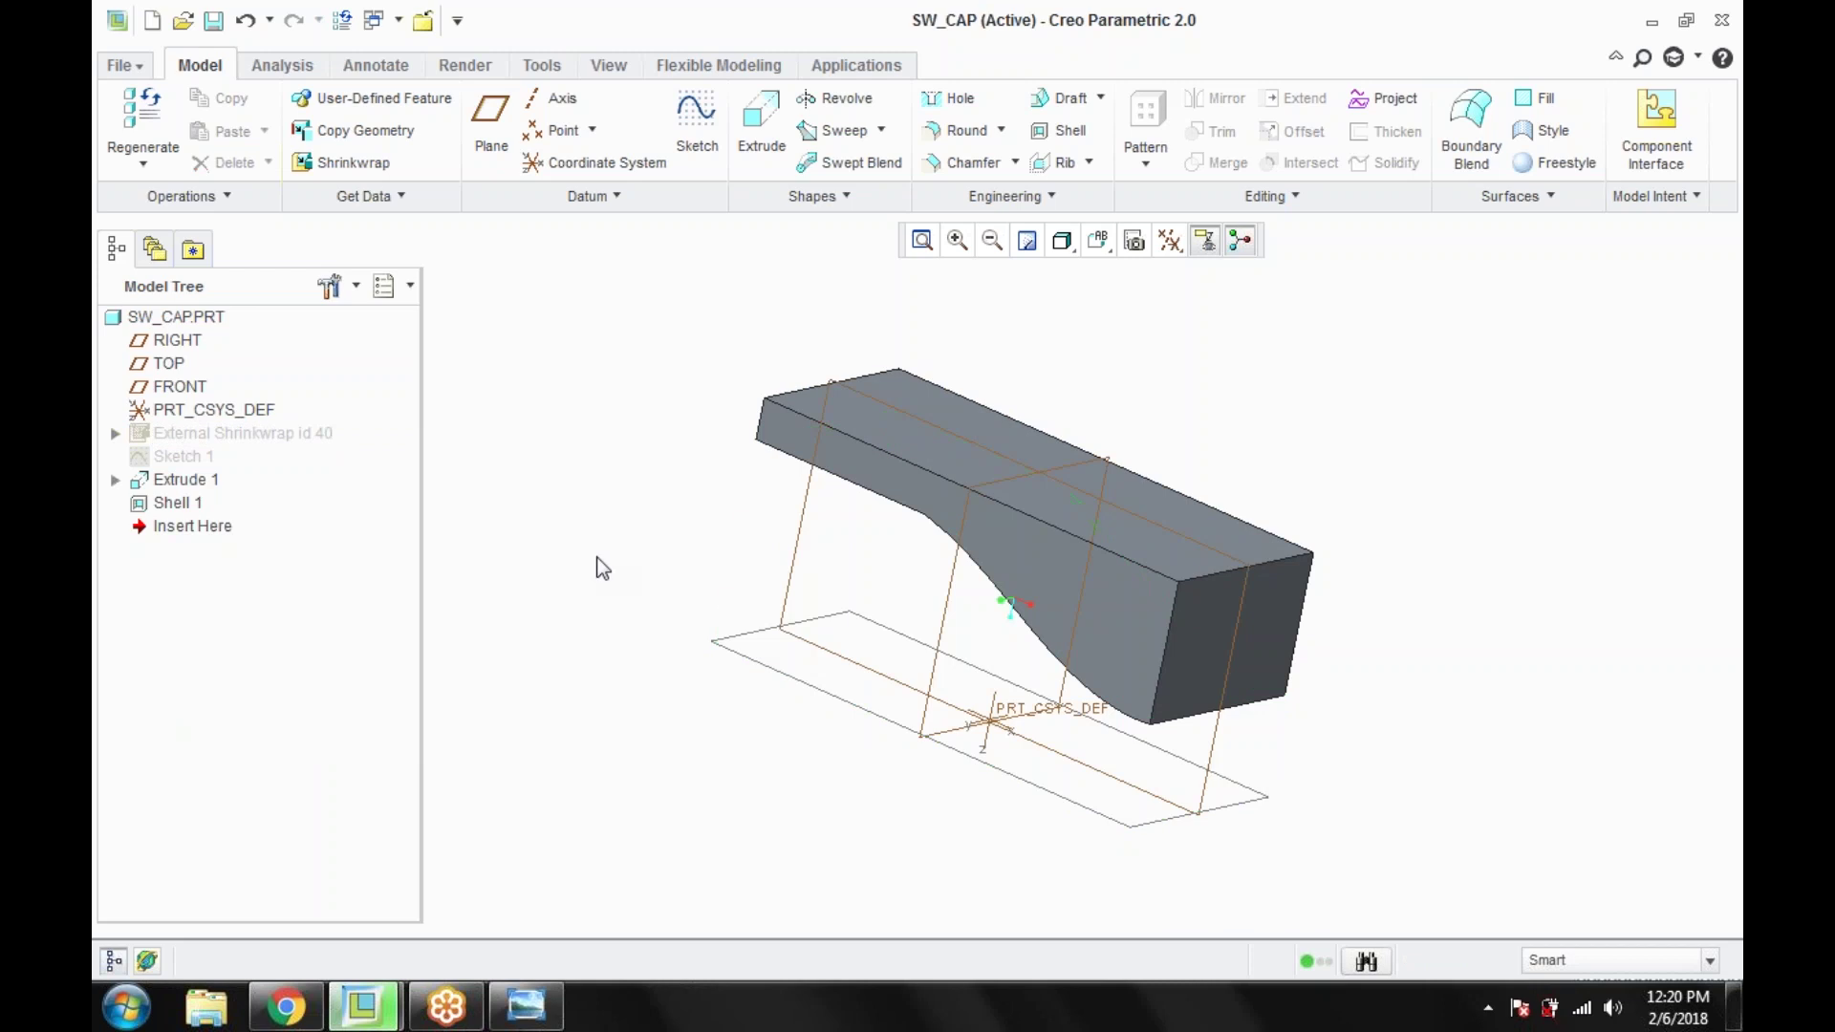
Step: Save SW_CAP and close both the SW_CAP and SW_FEAT windows
key(ctrl+s)
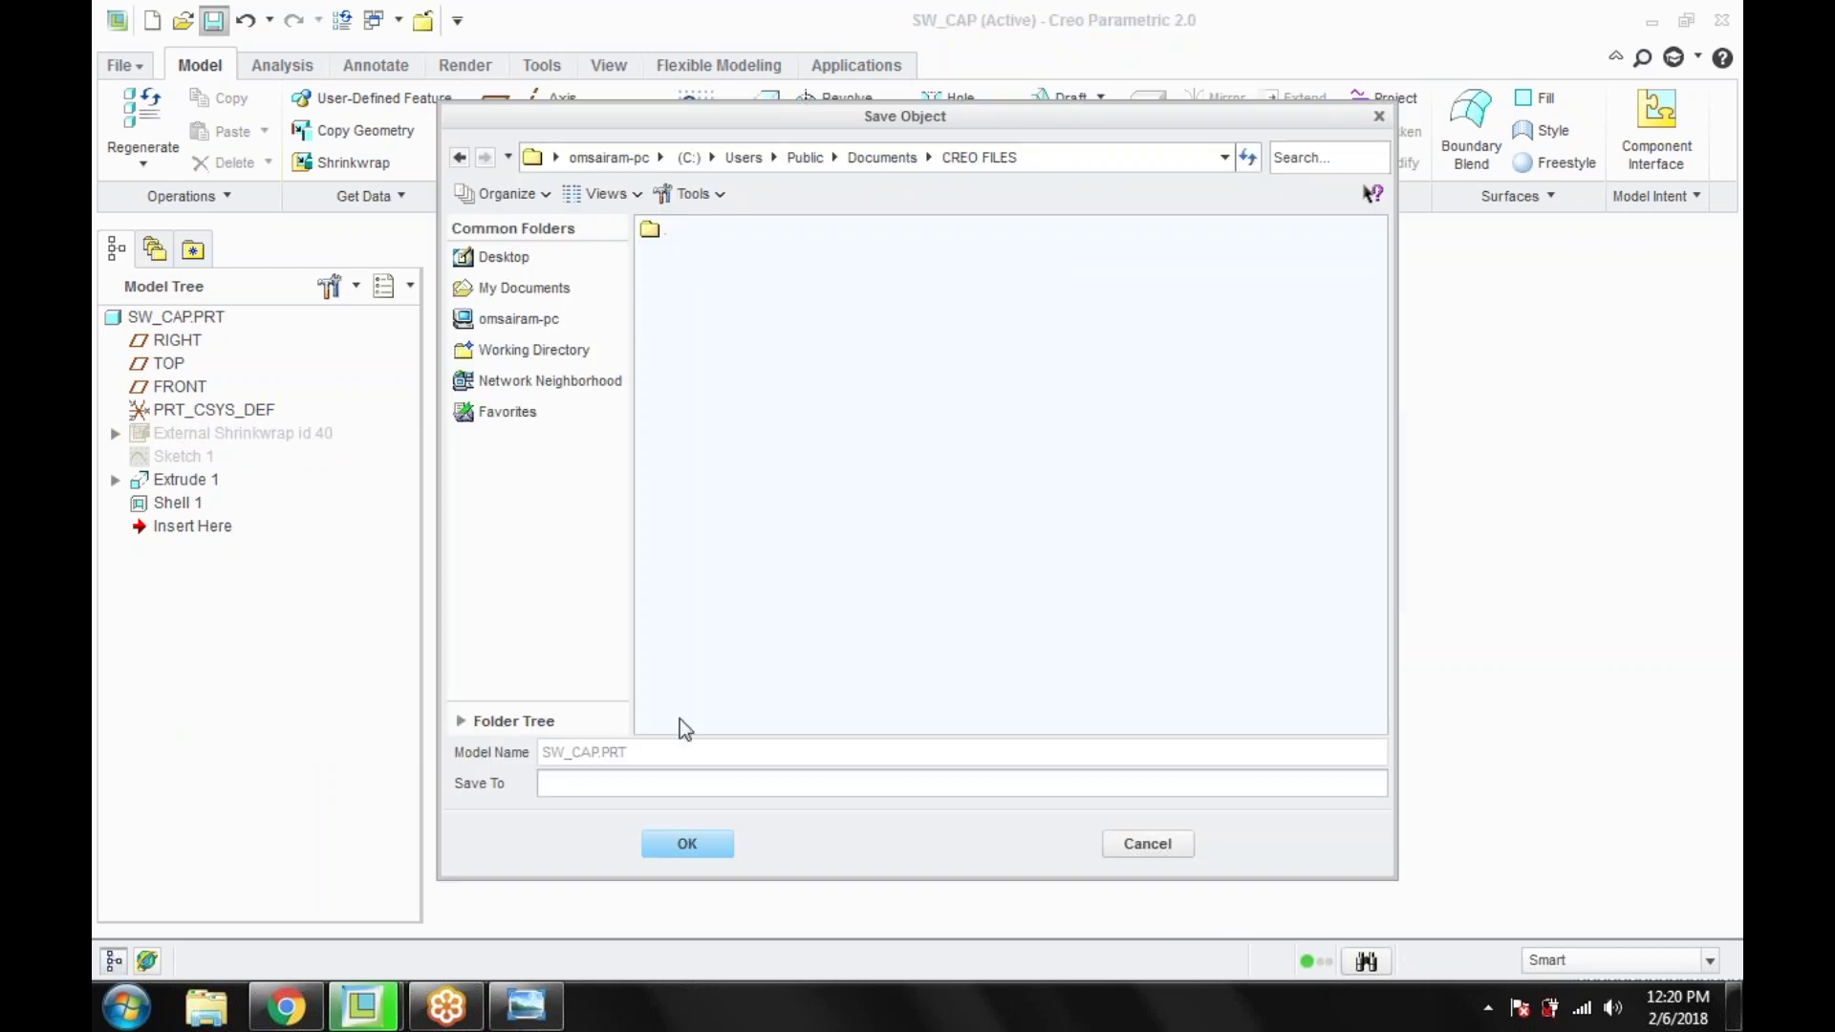
click(687, 845)
click(424, 21)
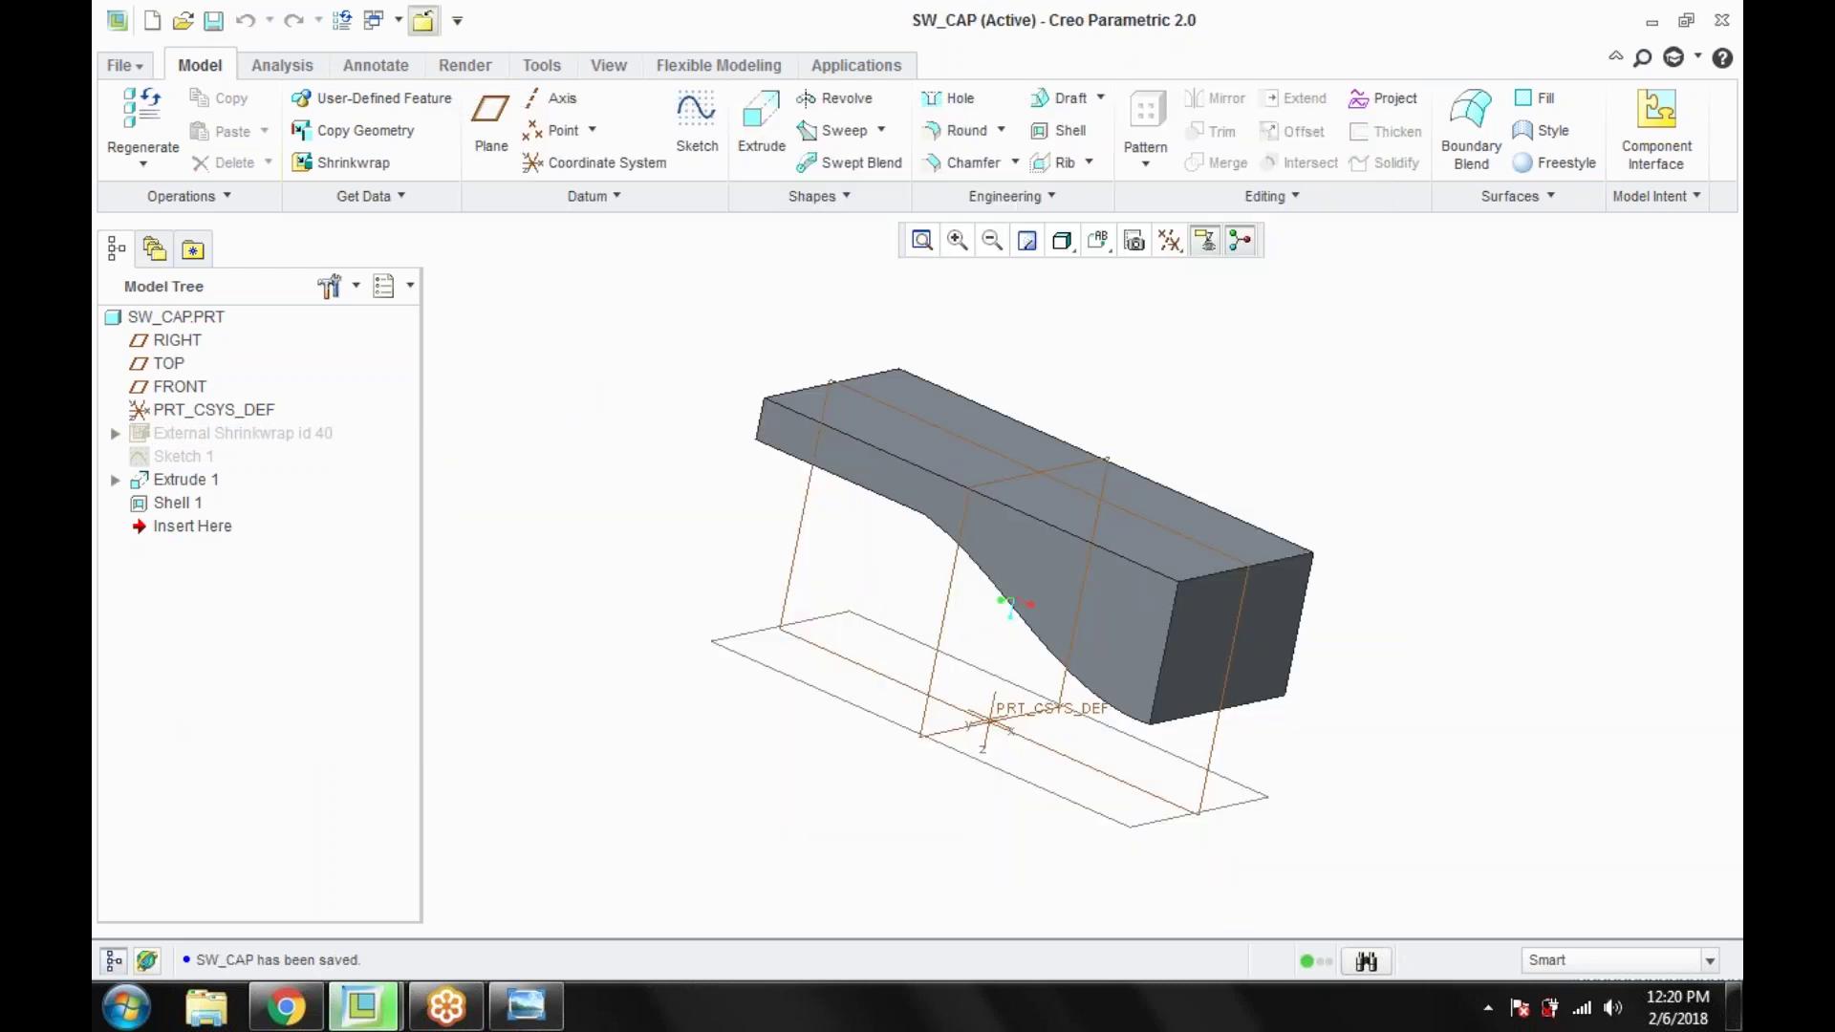
click(424, 21)
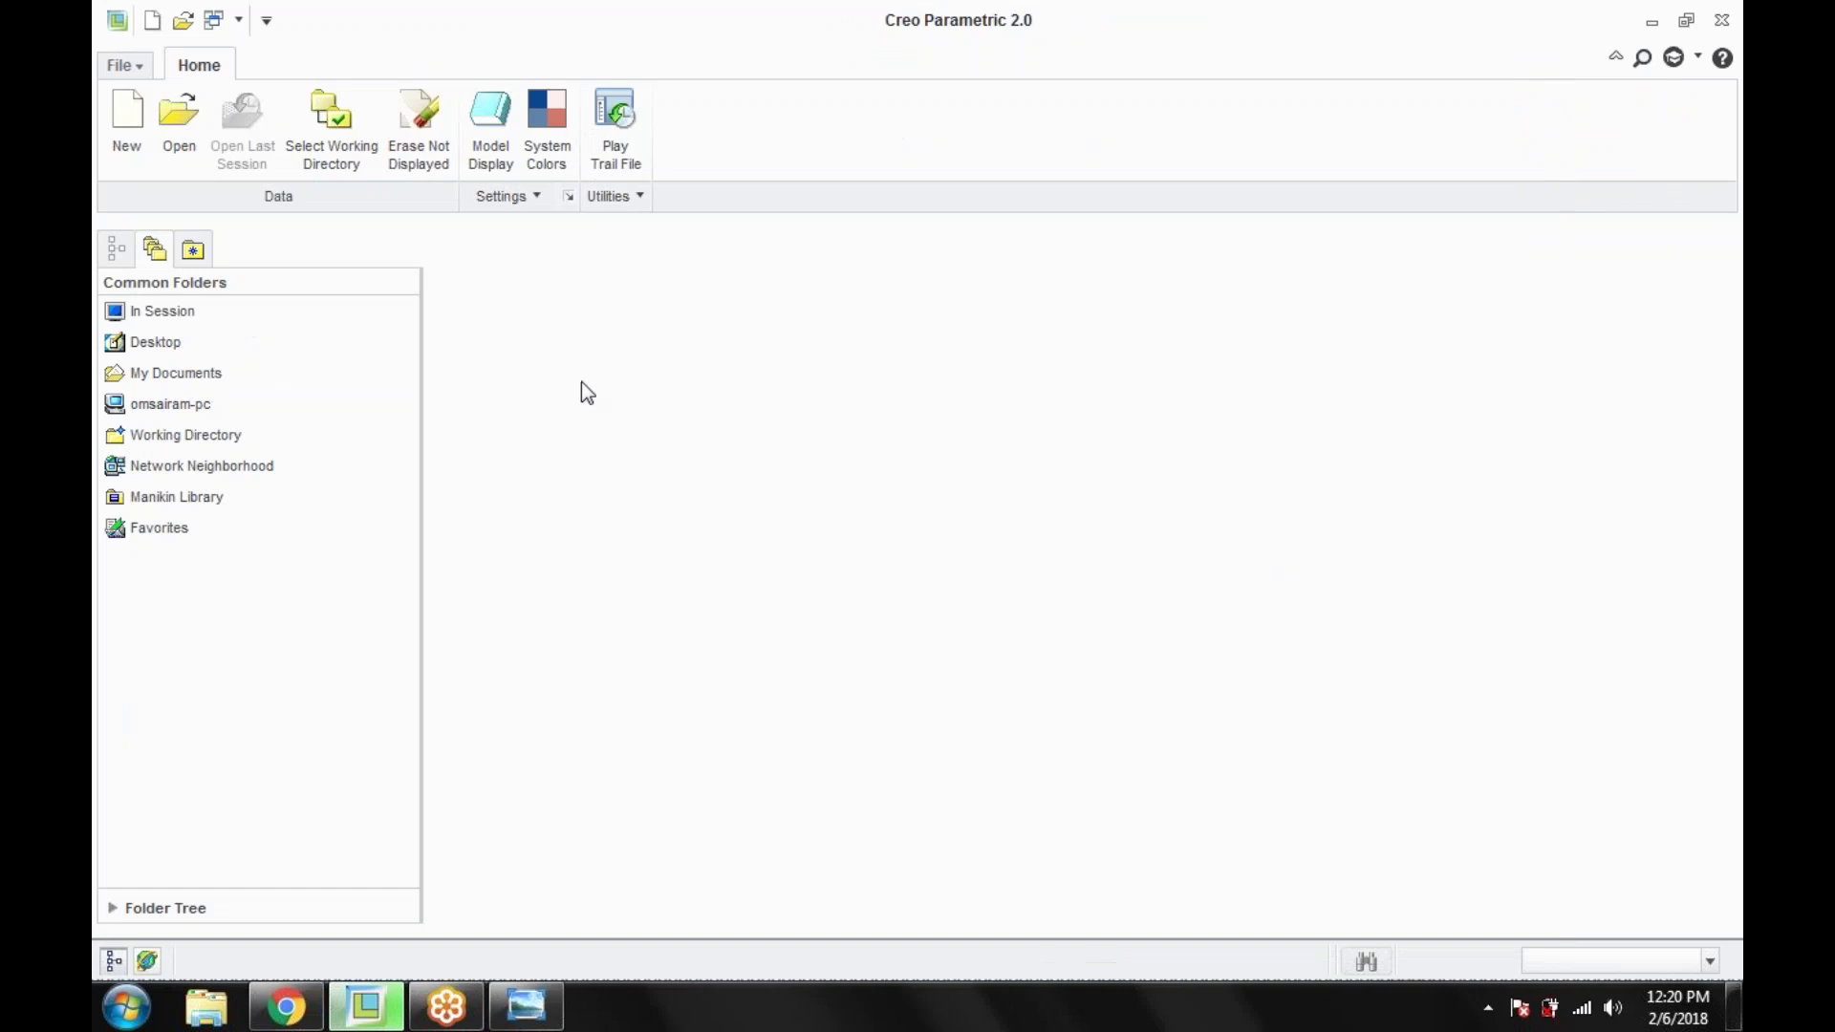
Step: Create assembly ASM0001 from the mmns_asm_design template, then begin adding a component
click(125, 137)
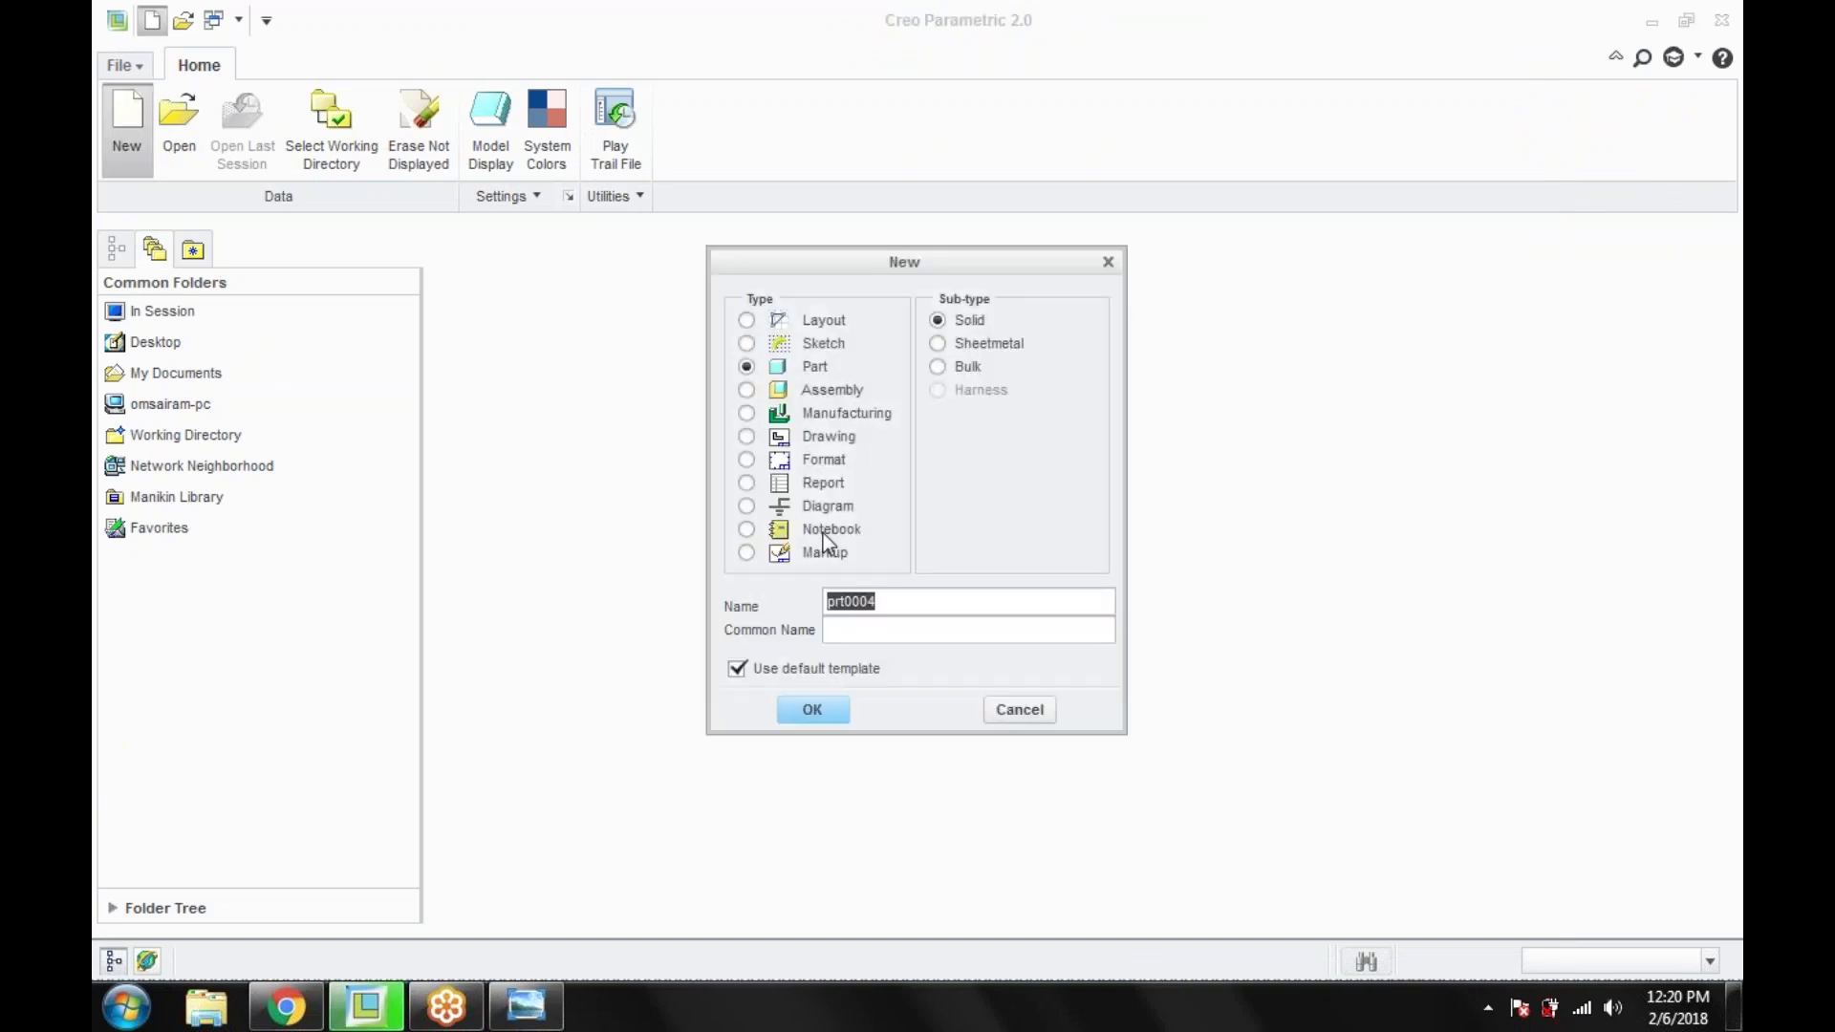
click(808, 386)
click(820, 708)
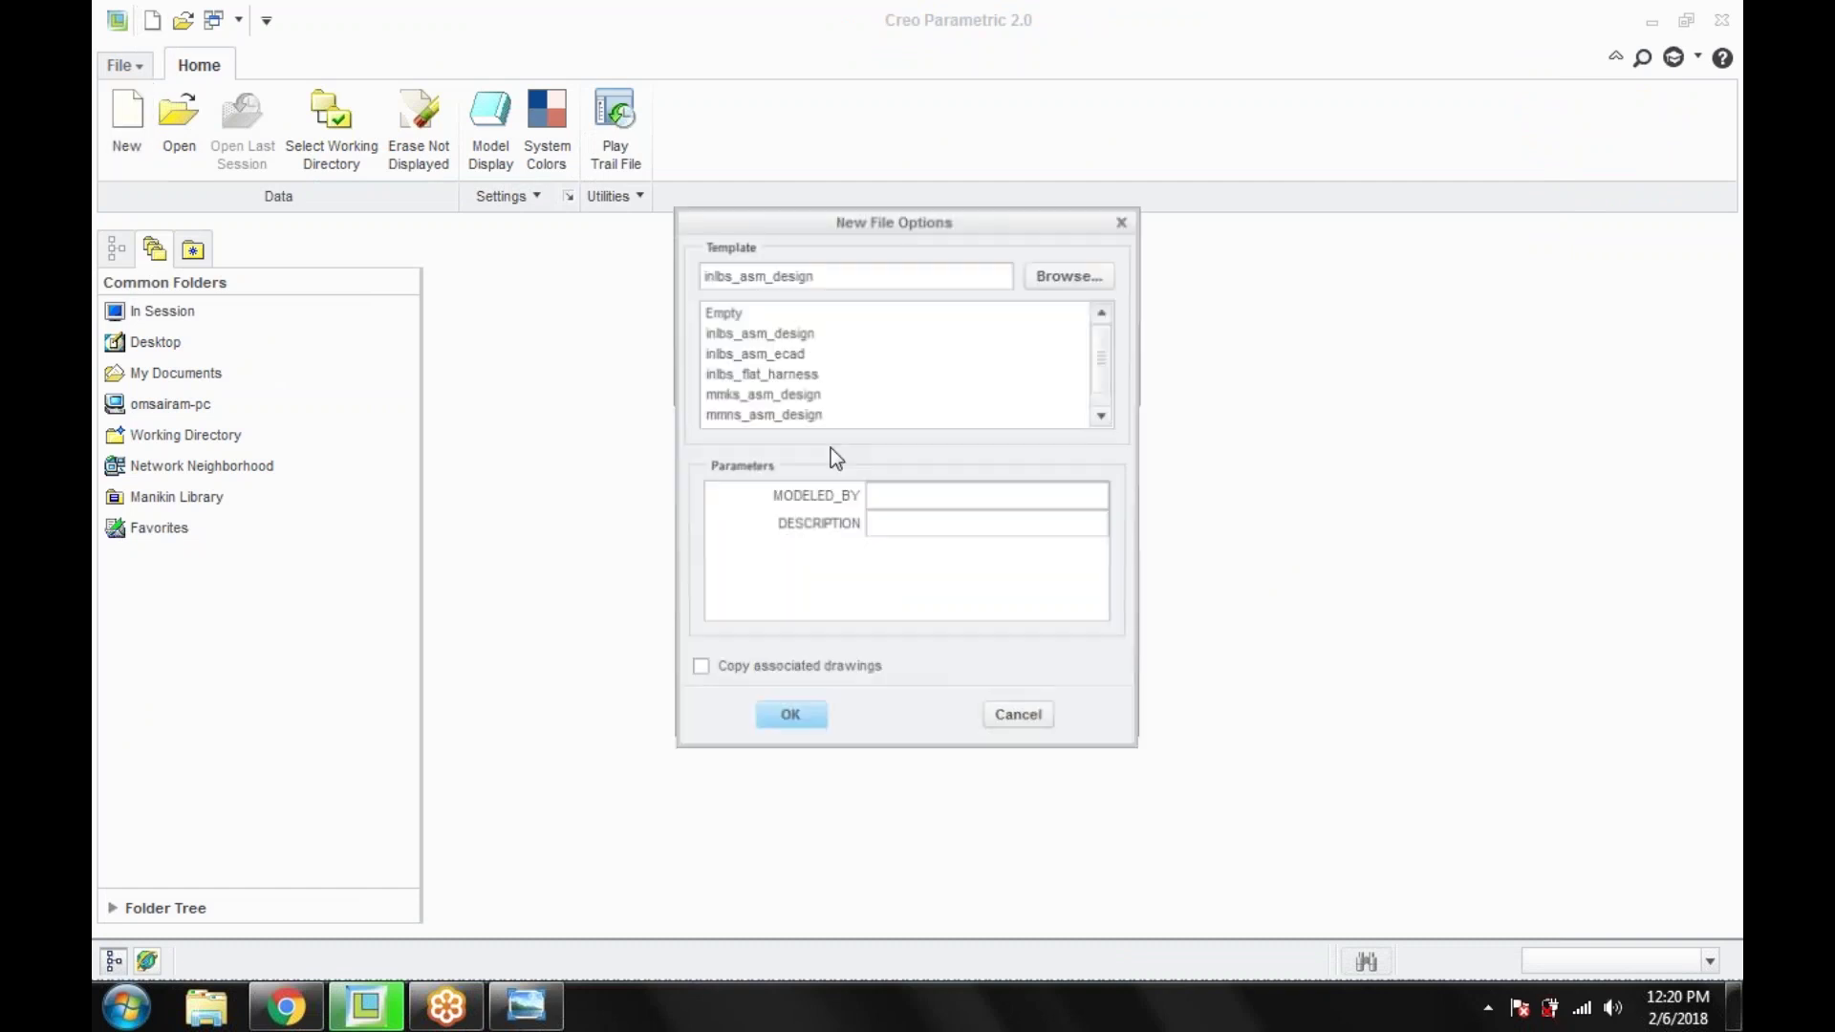
click(734, 414)
click(790, 722)
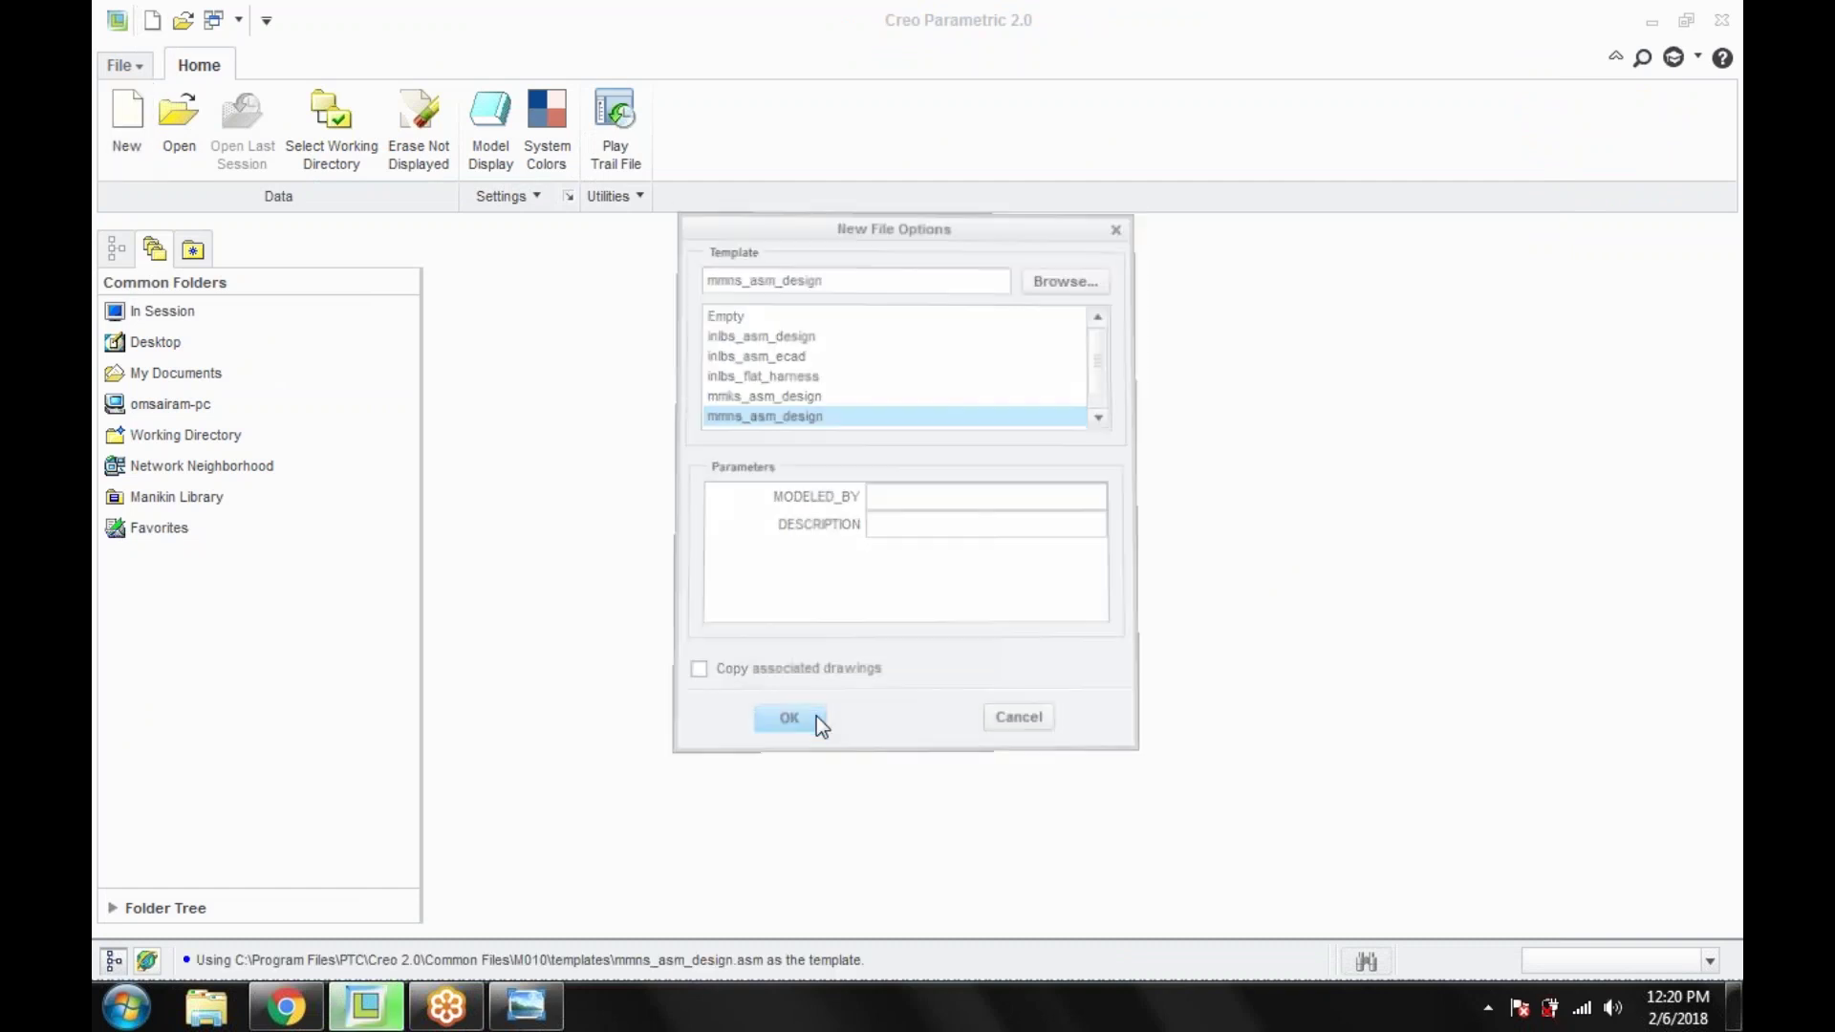
click(362, 138)
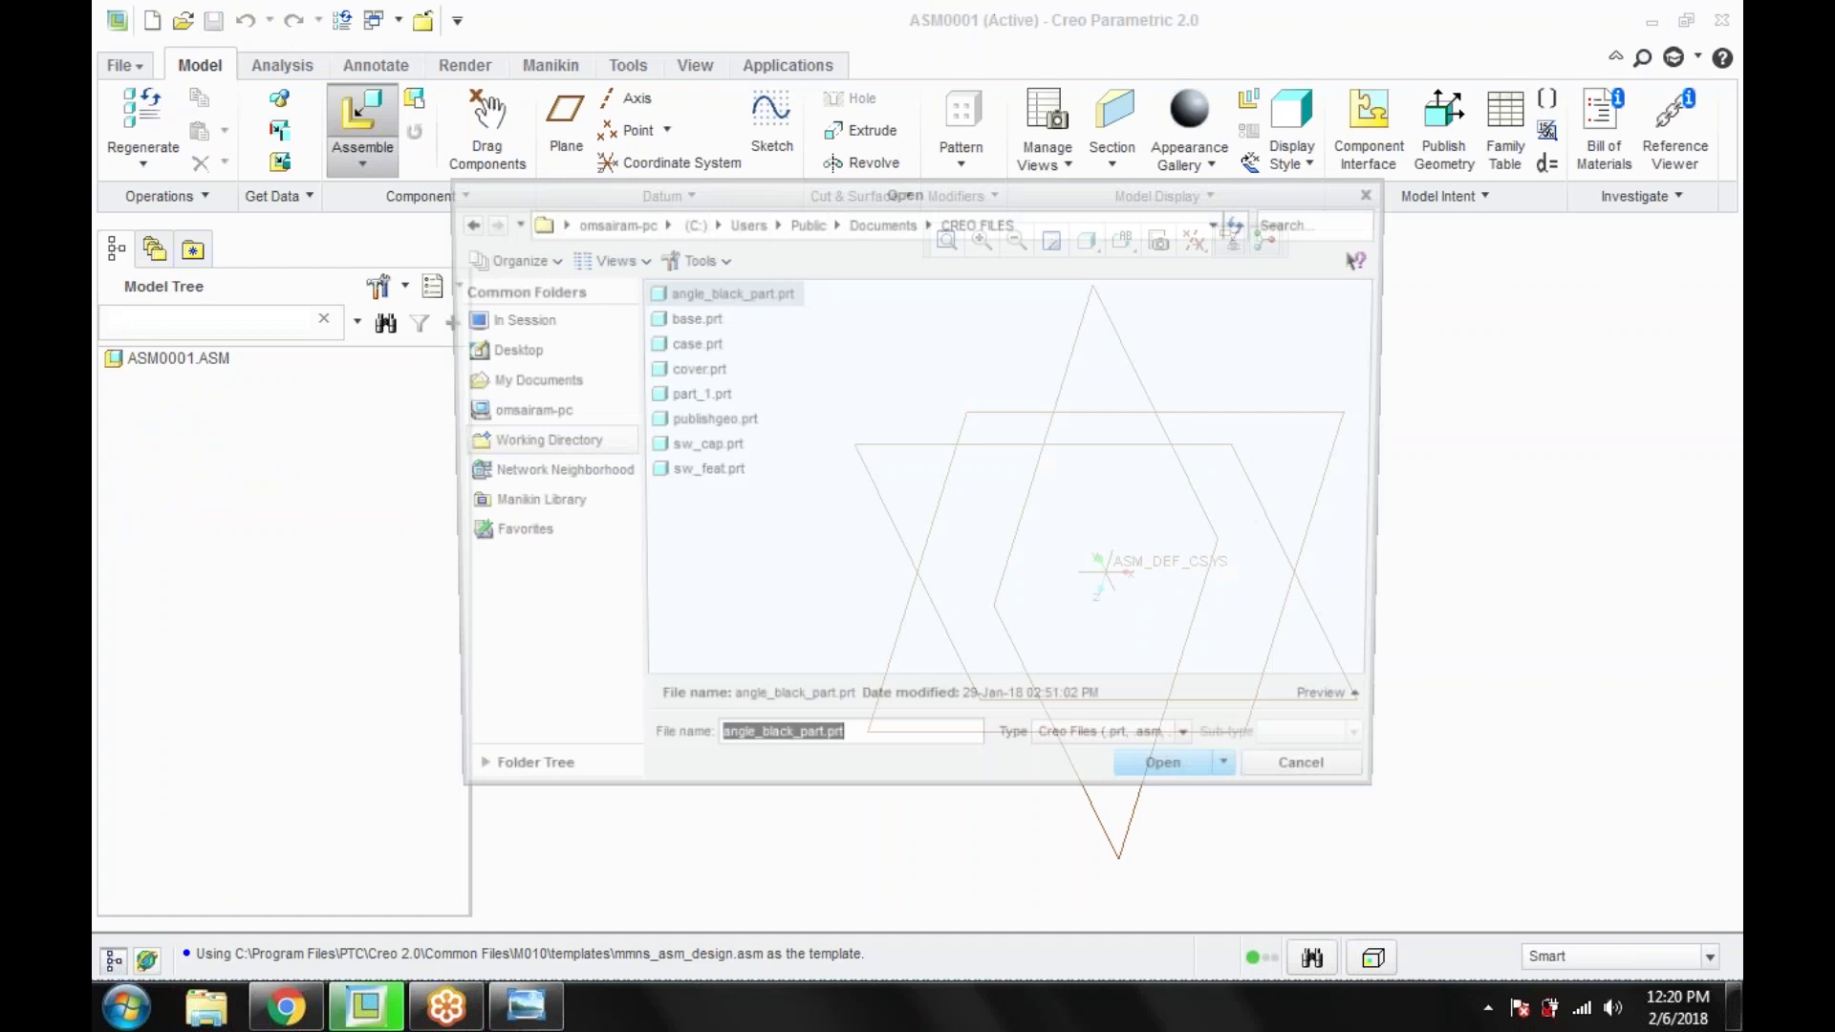
Step: Assemble sw_feat.prt with the Default constraint and switch to the standard orientation
click(718, 472)
click(1176, 782)
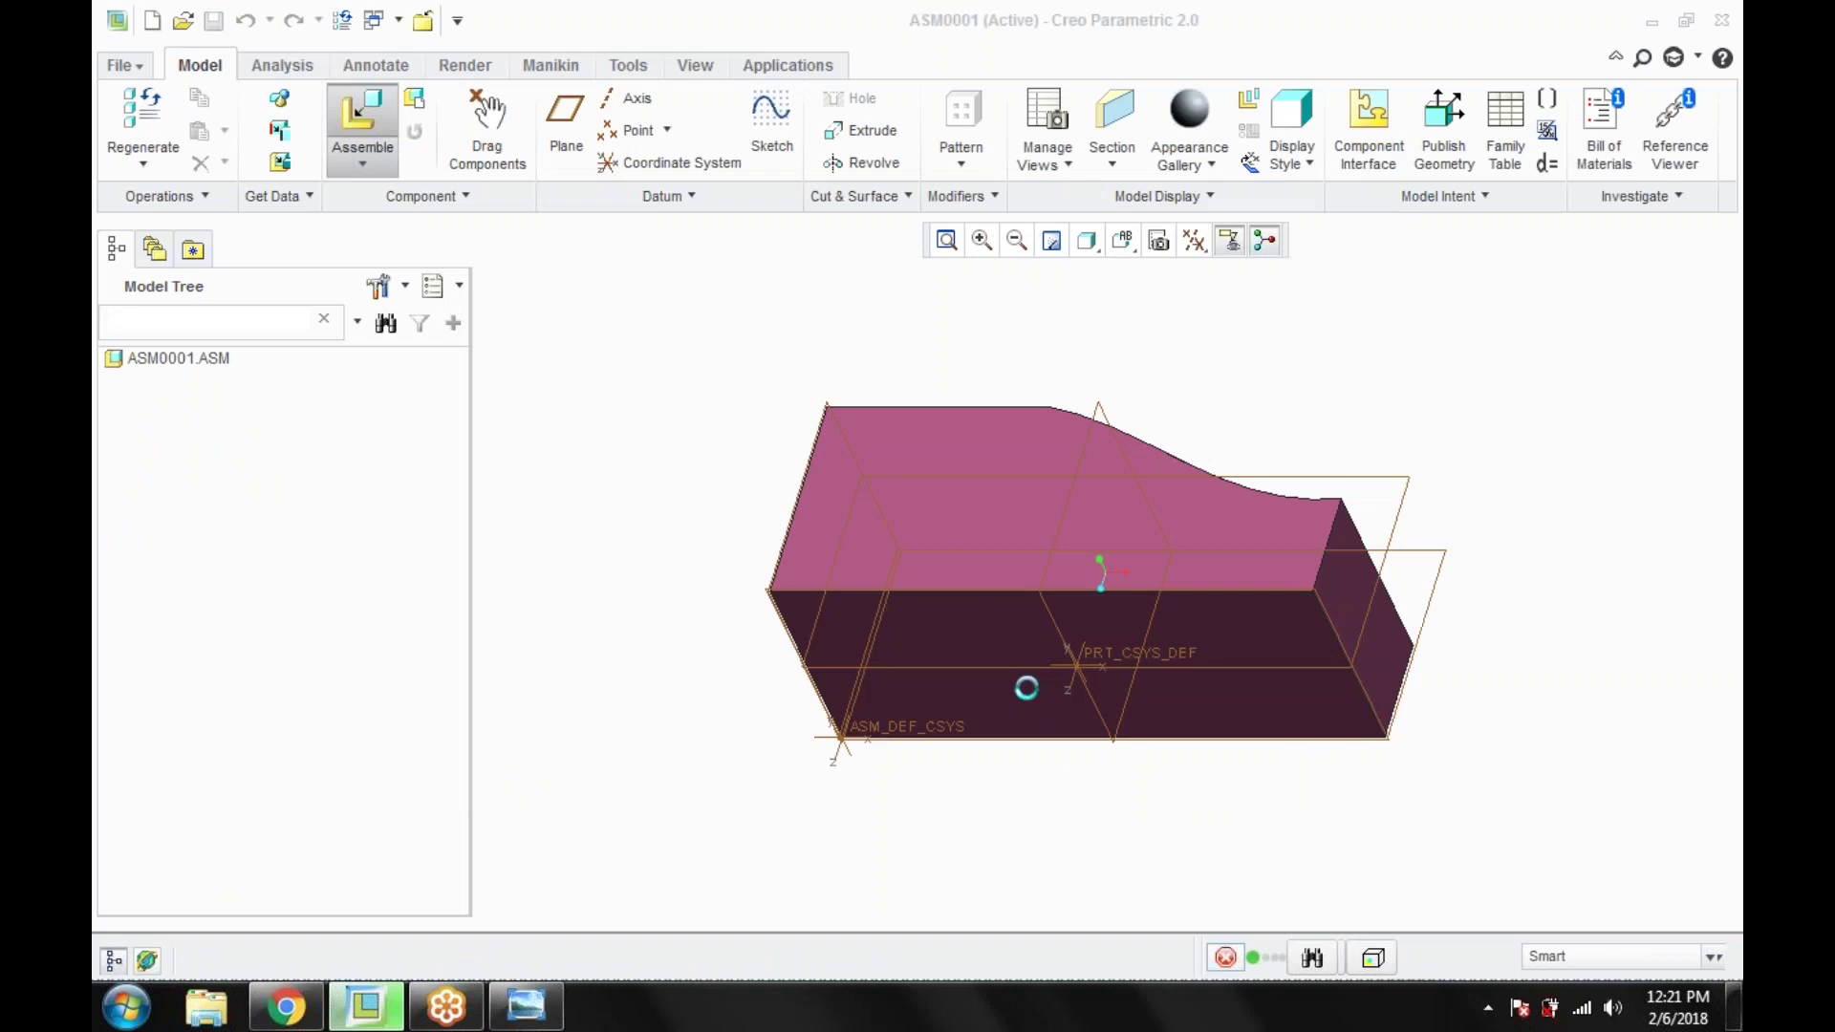
click(521, 132)
click(479, 447)
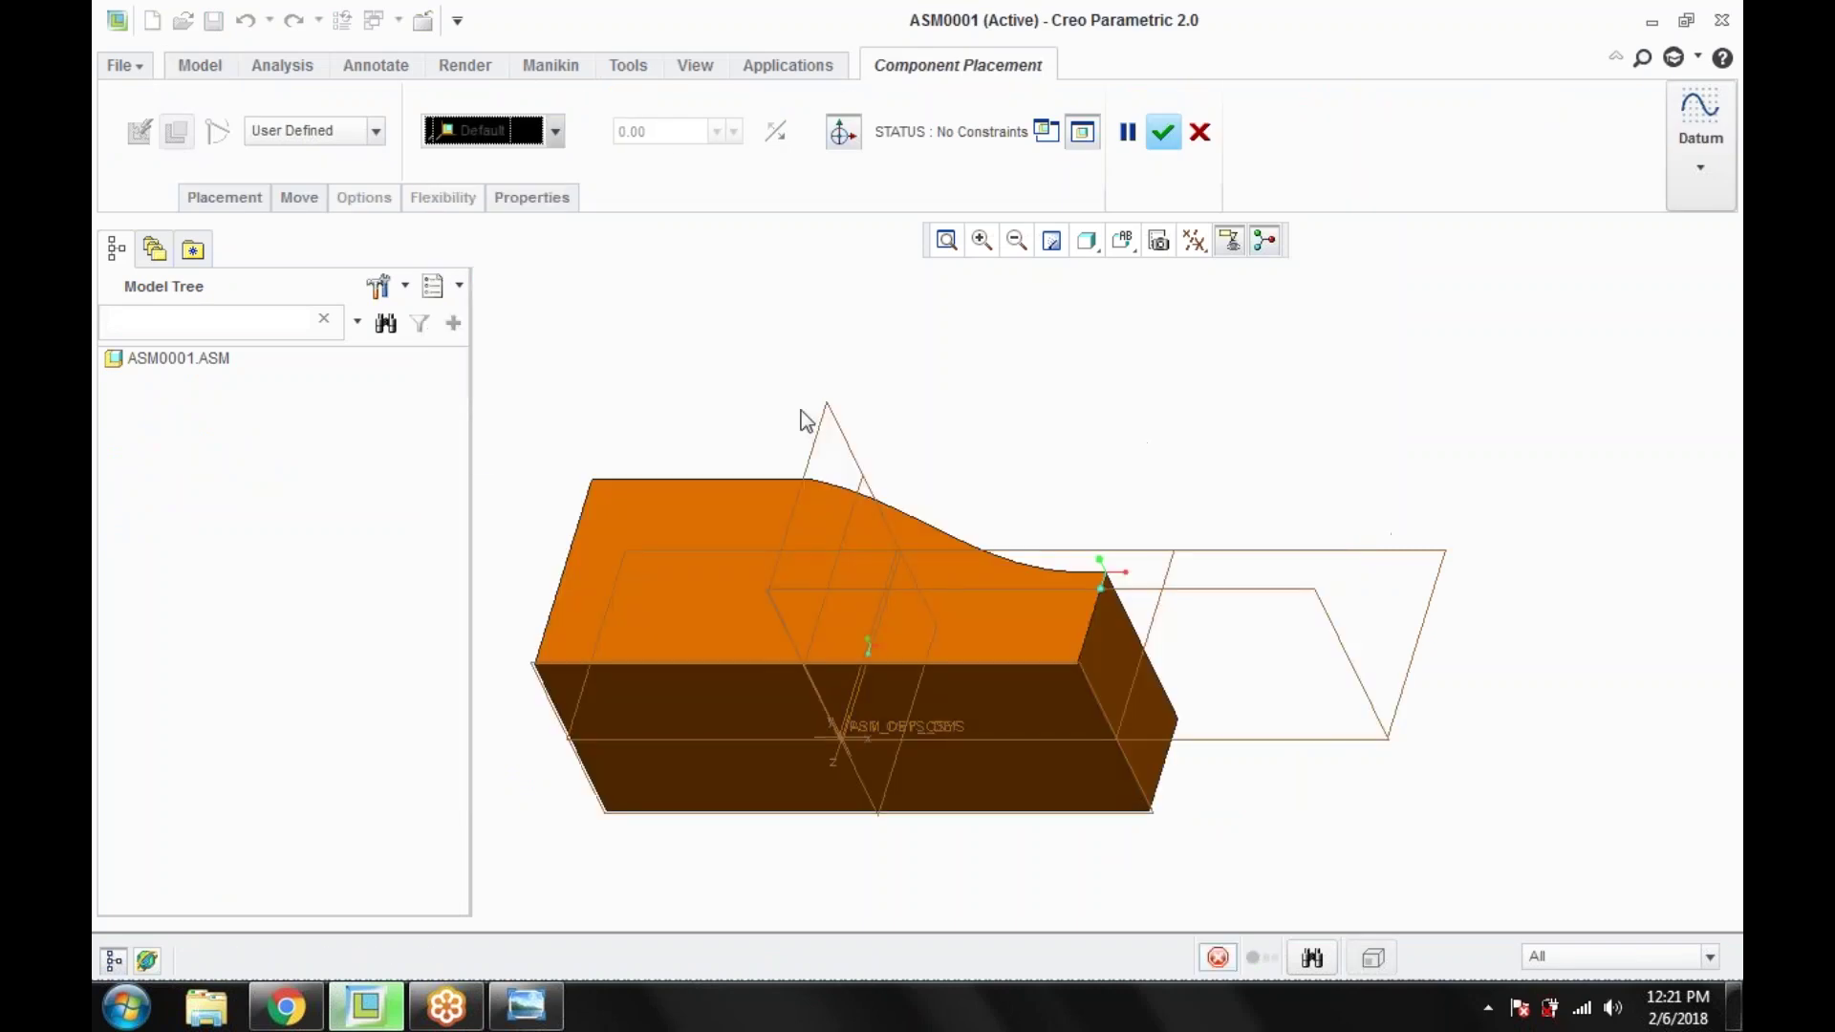
click(1177, 134)
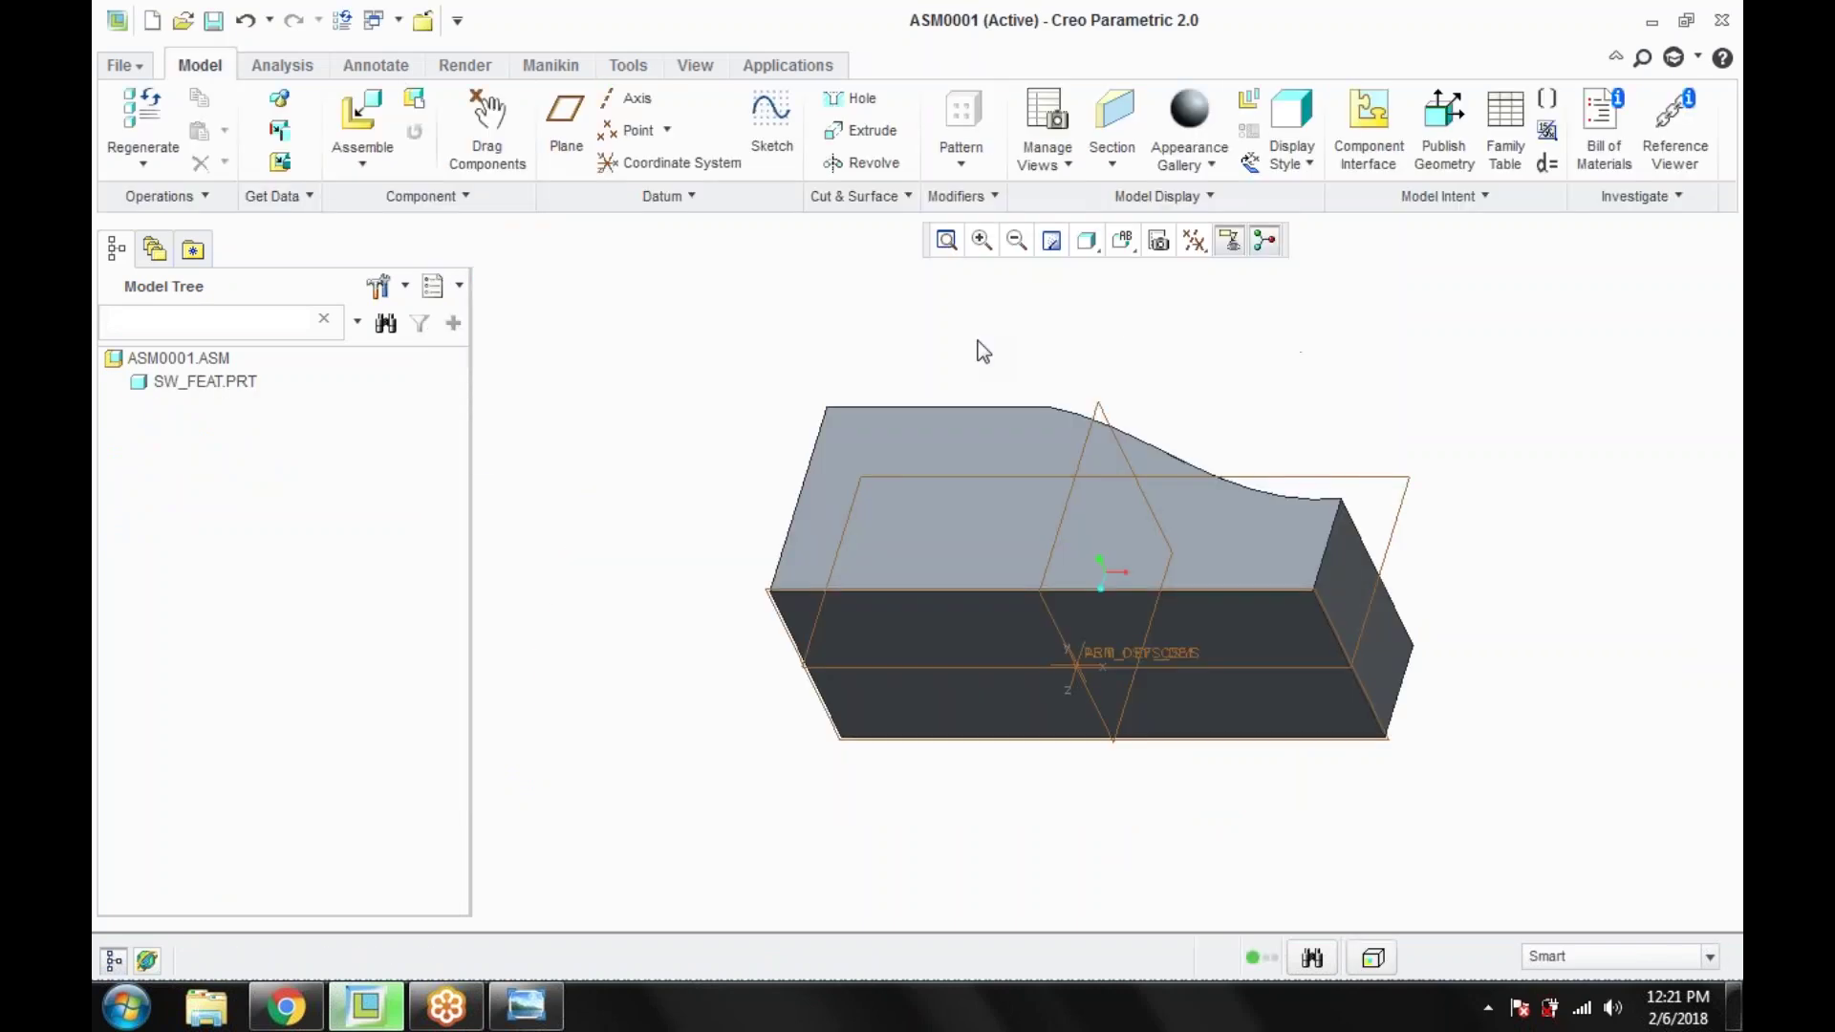
key(ctrl+d)
Step: Assemble sw_cap.prt with the Default constraint so it fits over the base part
click(399, 124)
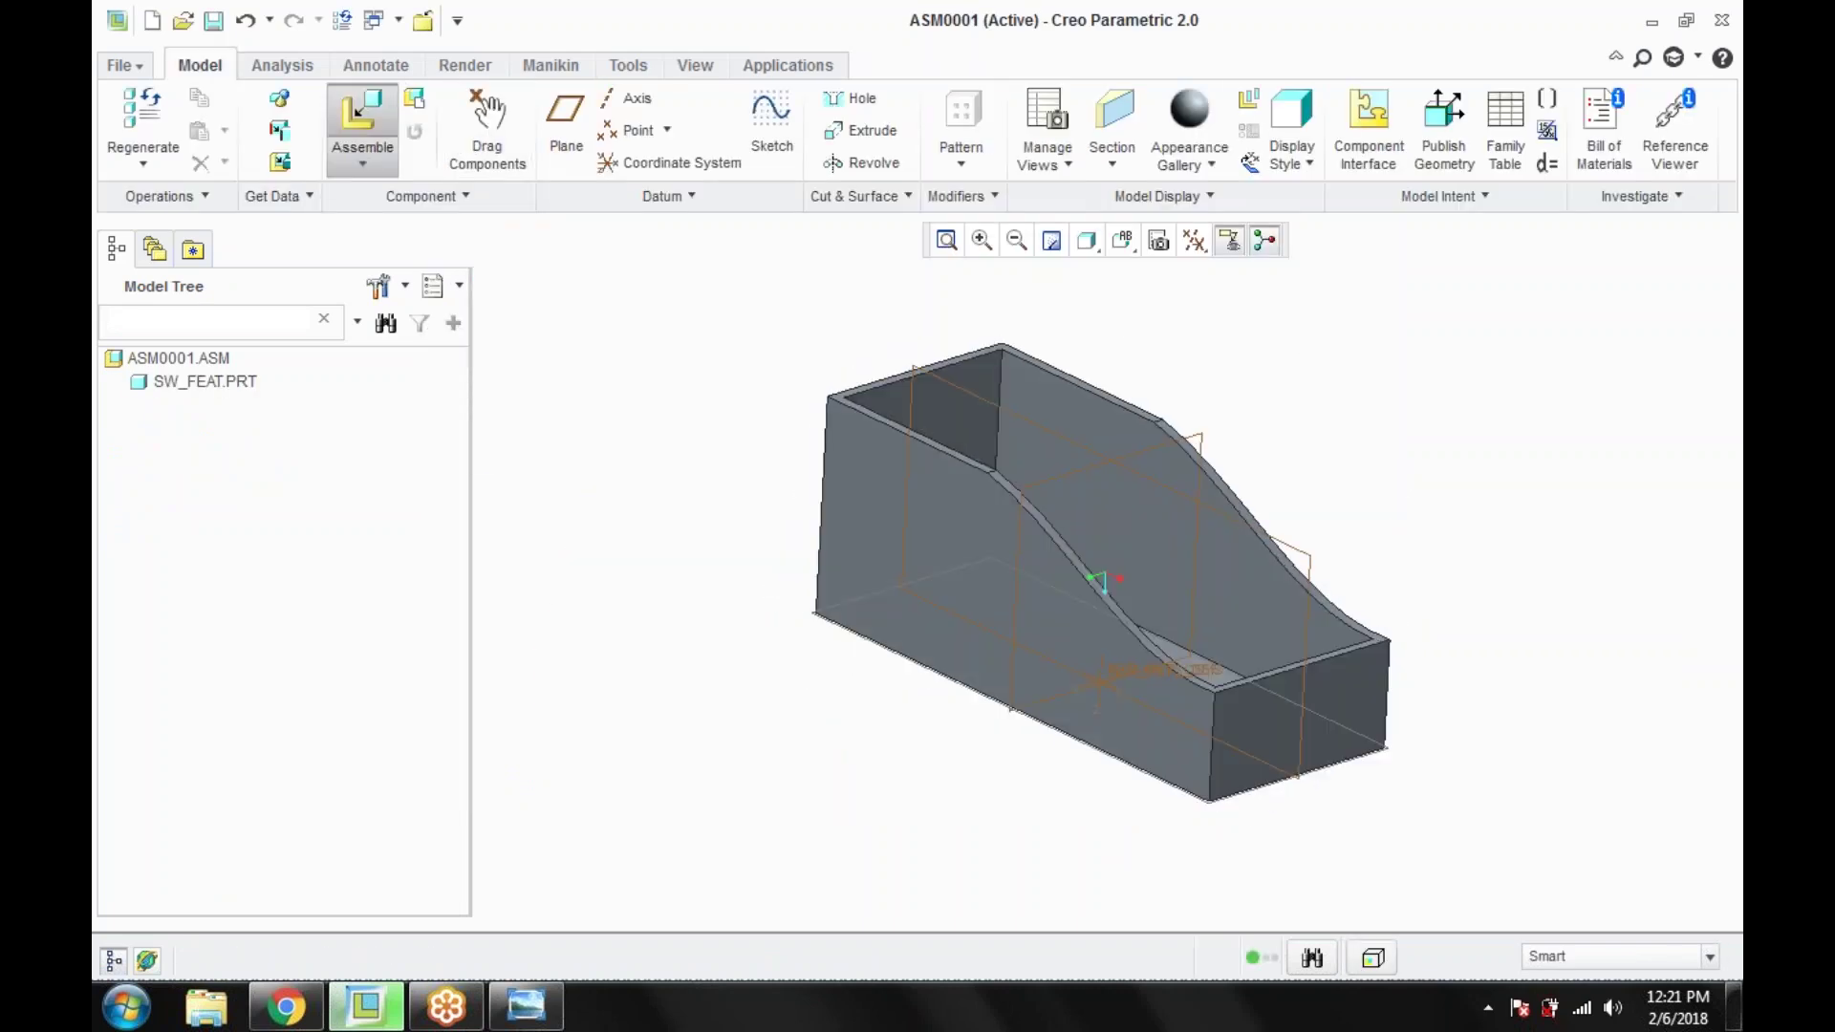
click(707, 445)
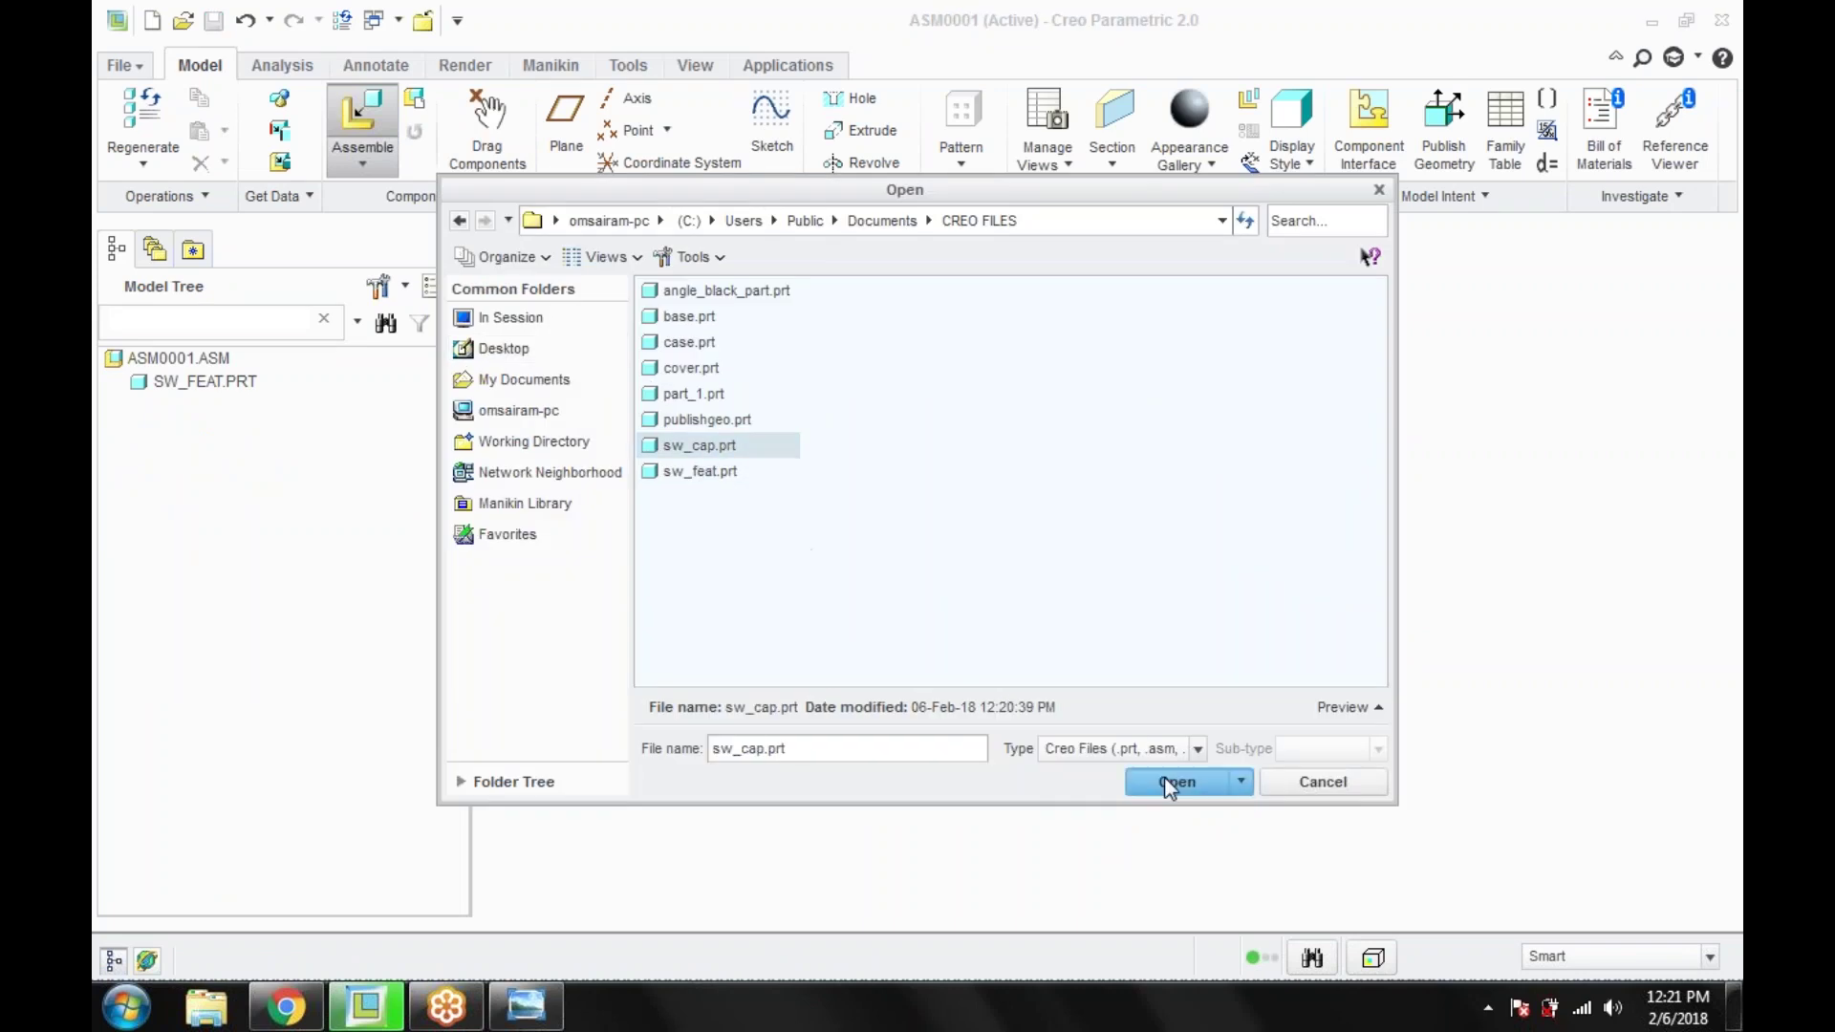
click(1173, 781)
click(554, 132)
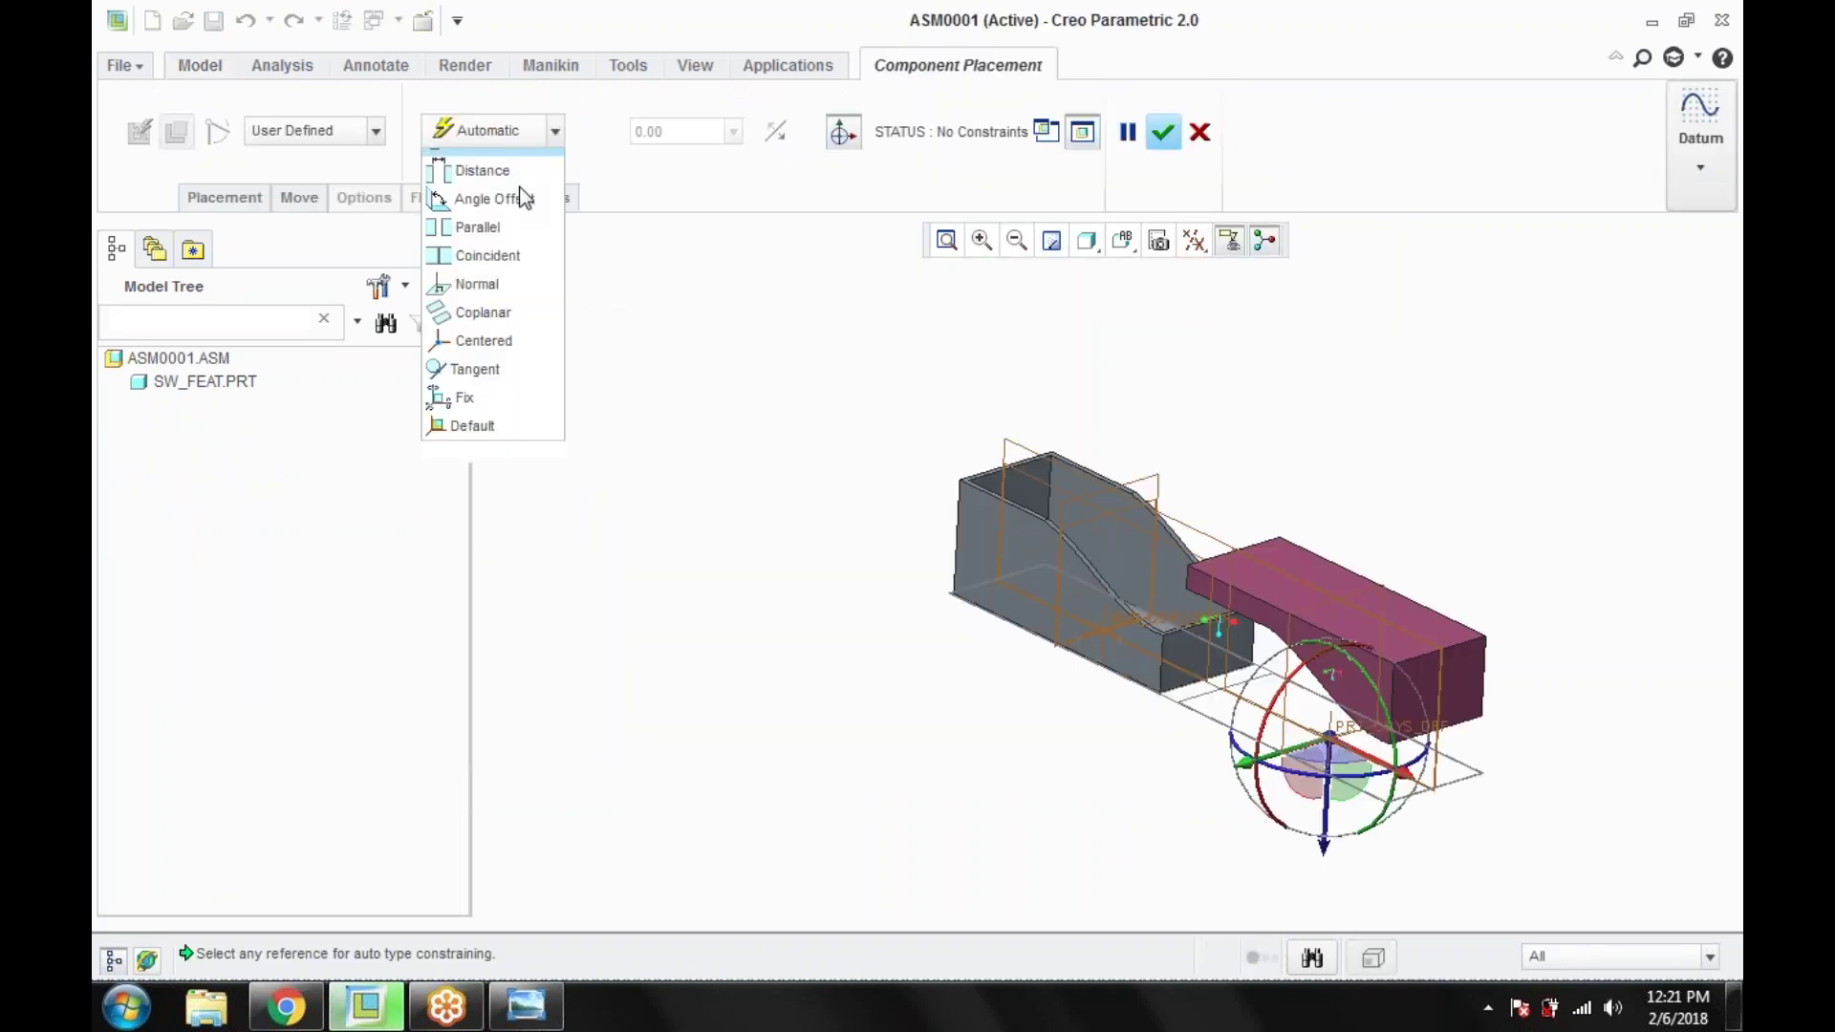
click(466, 445)
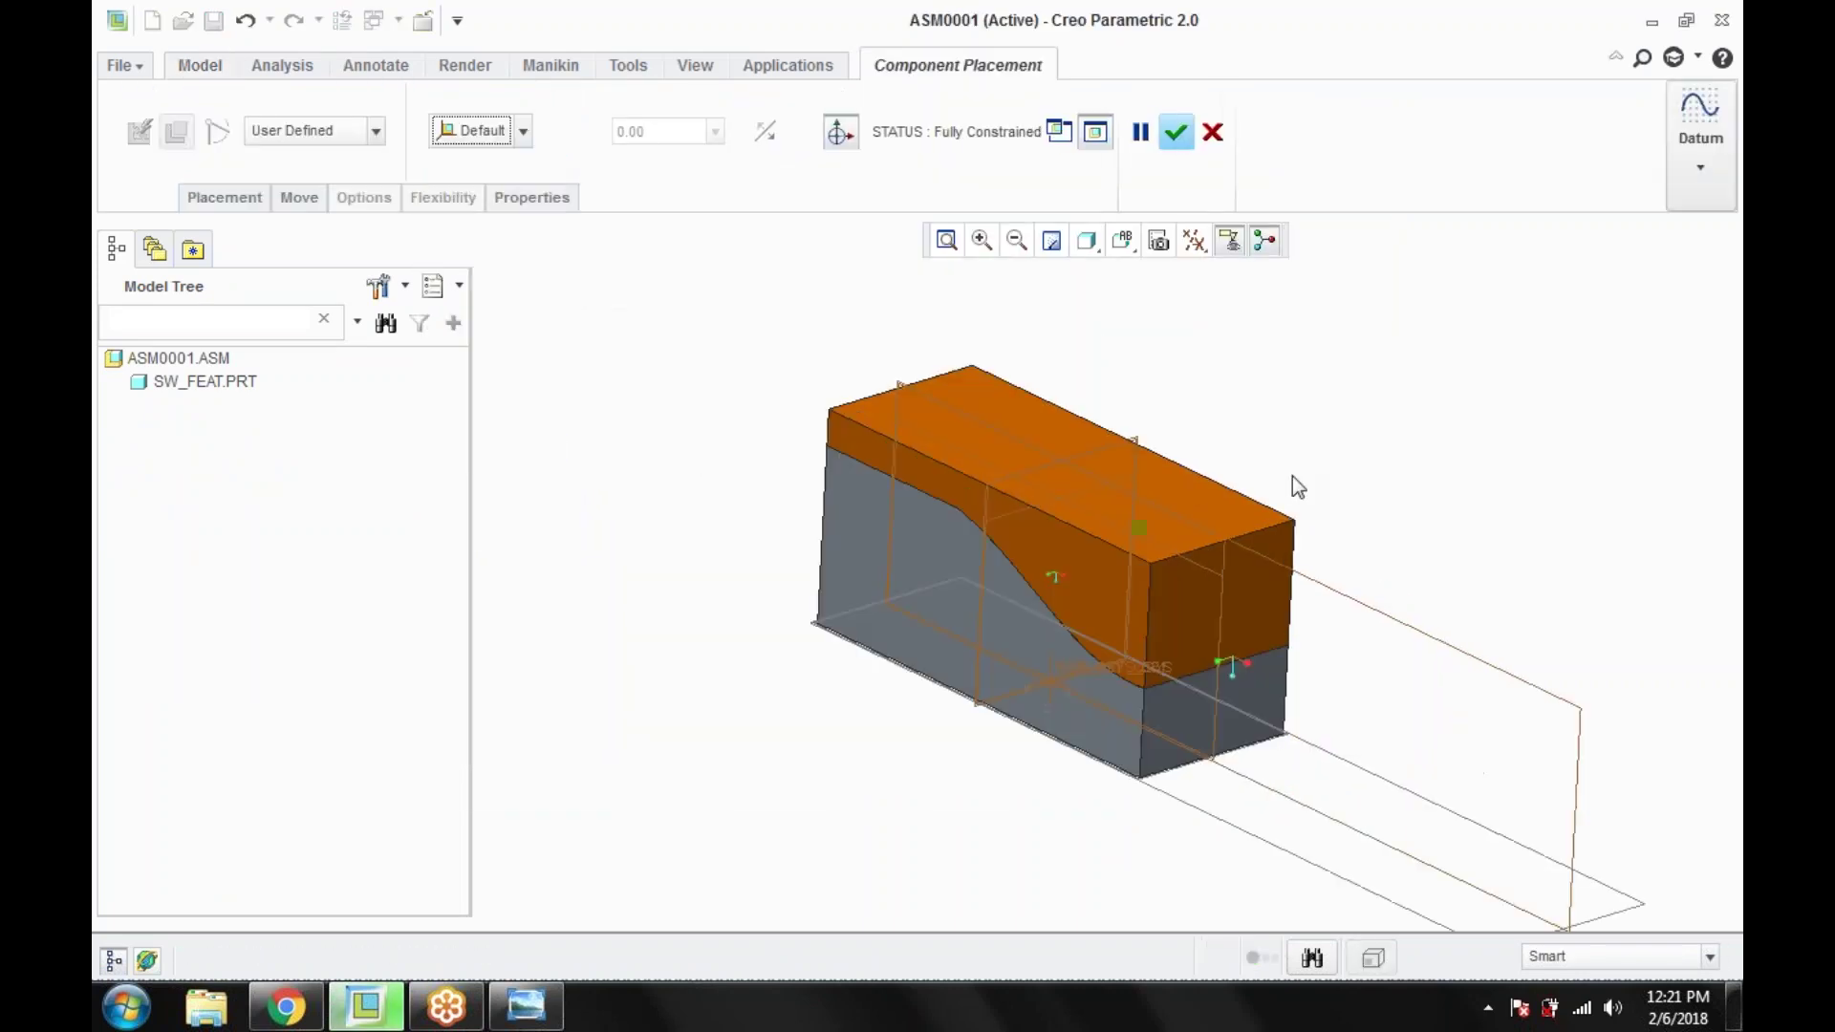
middle_drag(1292, 476, 1330, 457)
click(1177, 139)
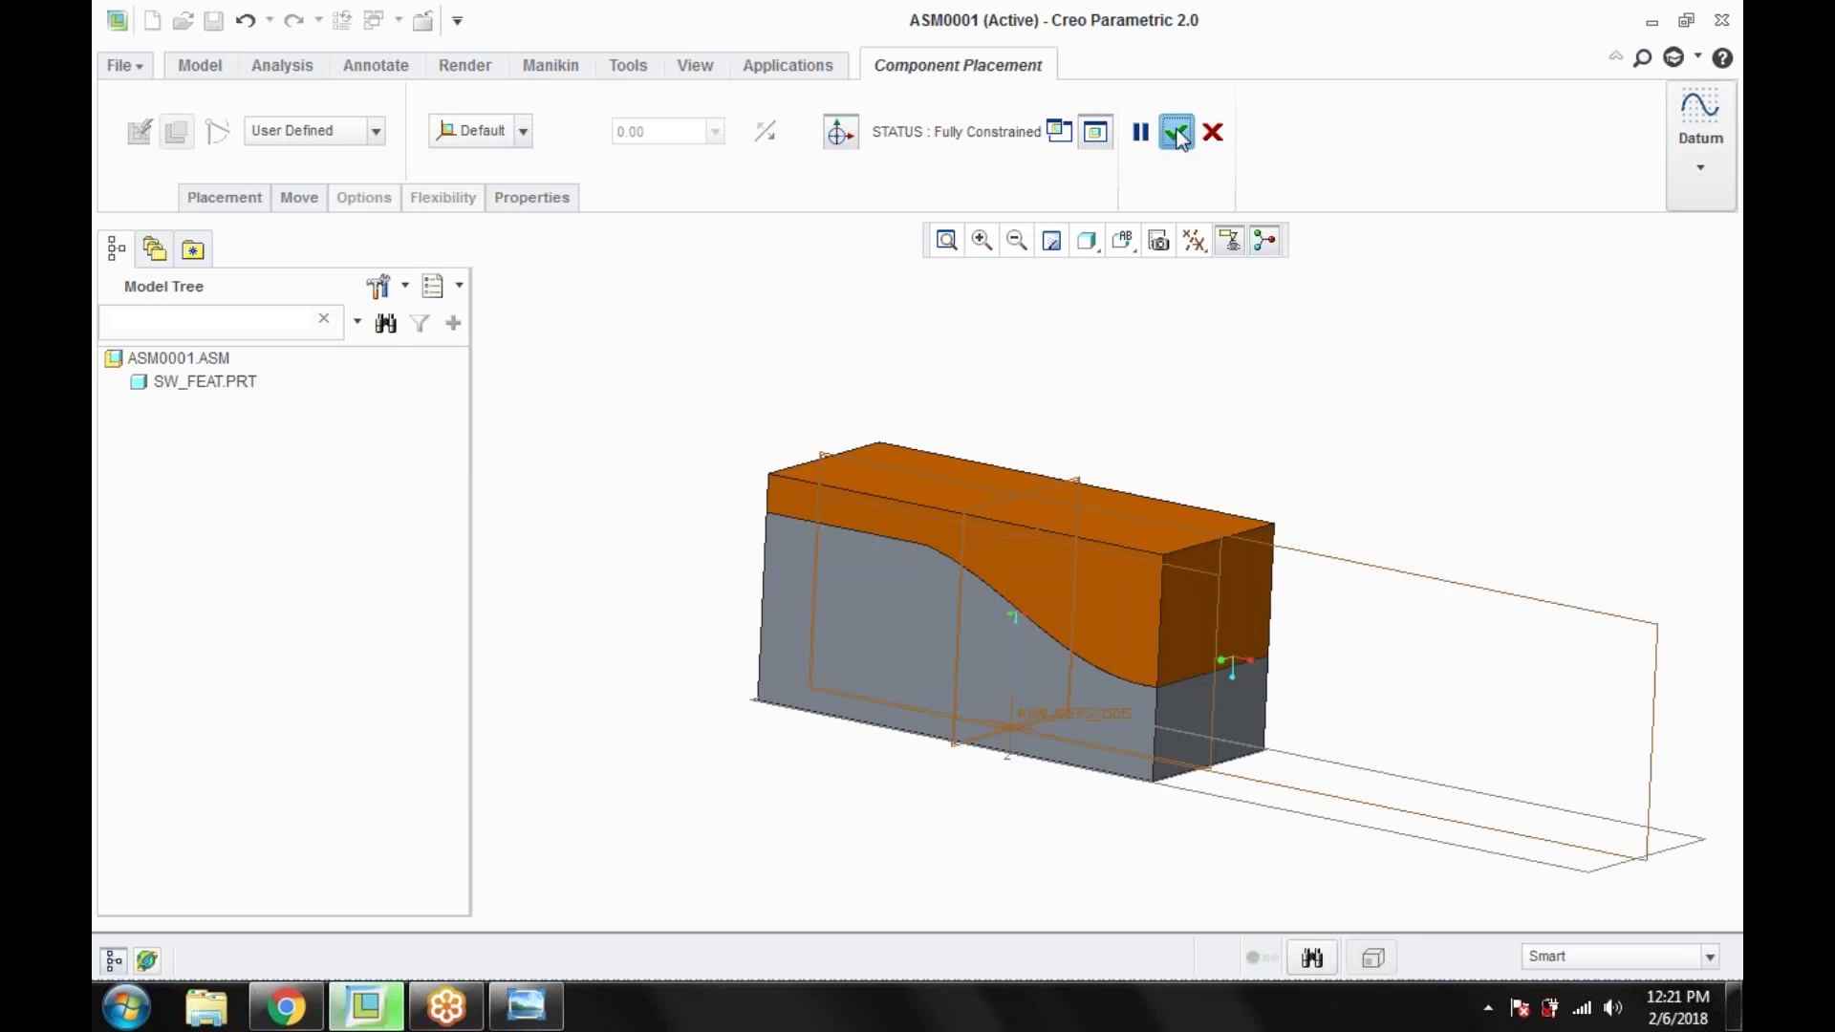
scroll(1380, 371, down, 3)
middle_drag(1017, 521, 1016, 543)
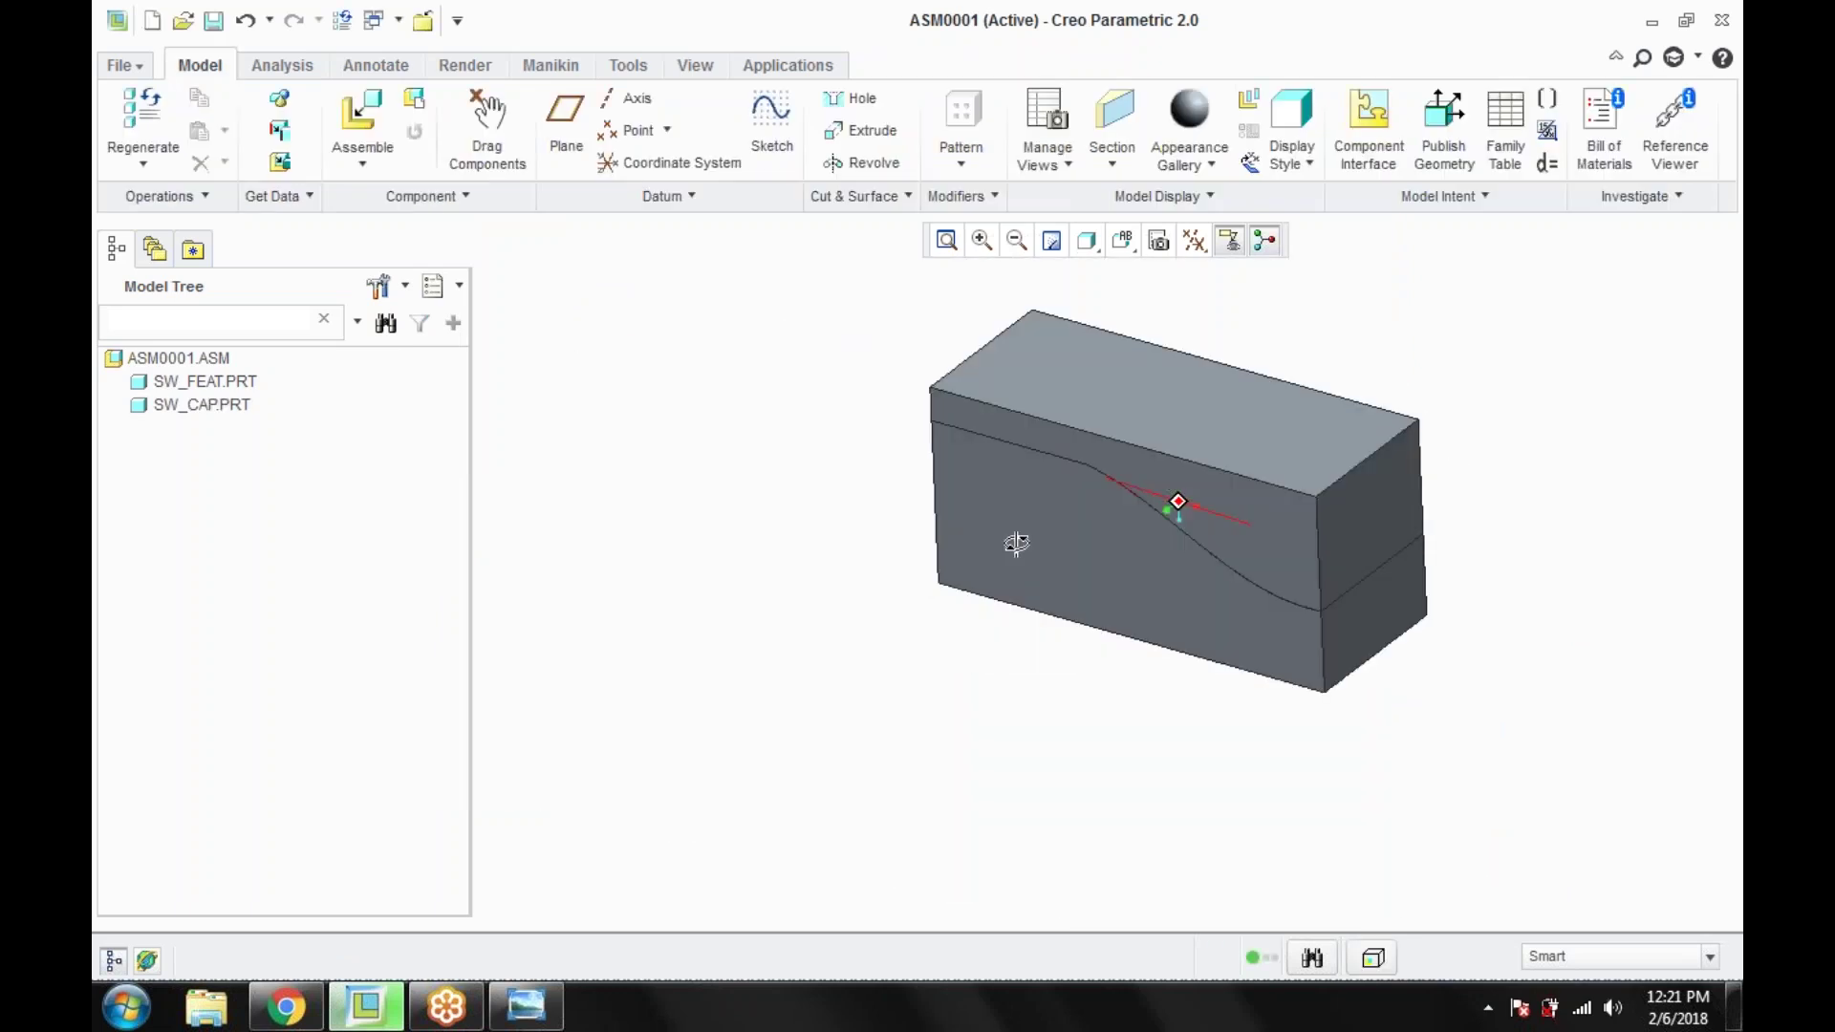
Step: Create cross-section XSEC0001 through ASM0001 on the selected datum plane
click(1111, 143)
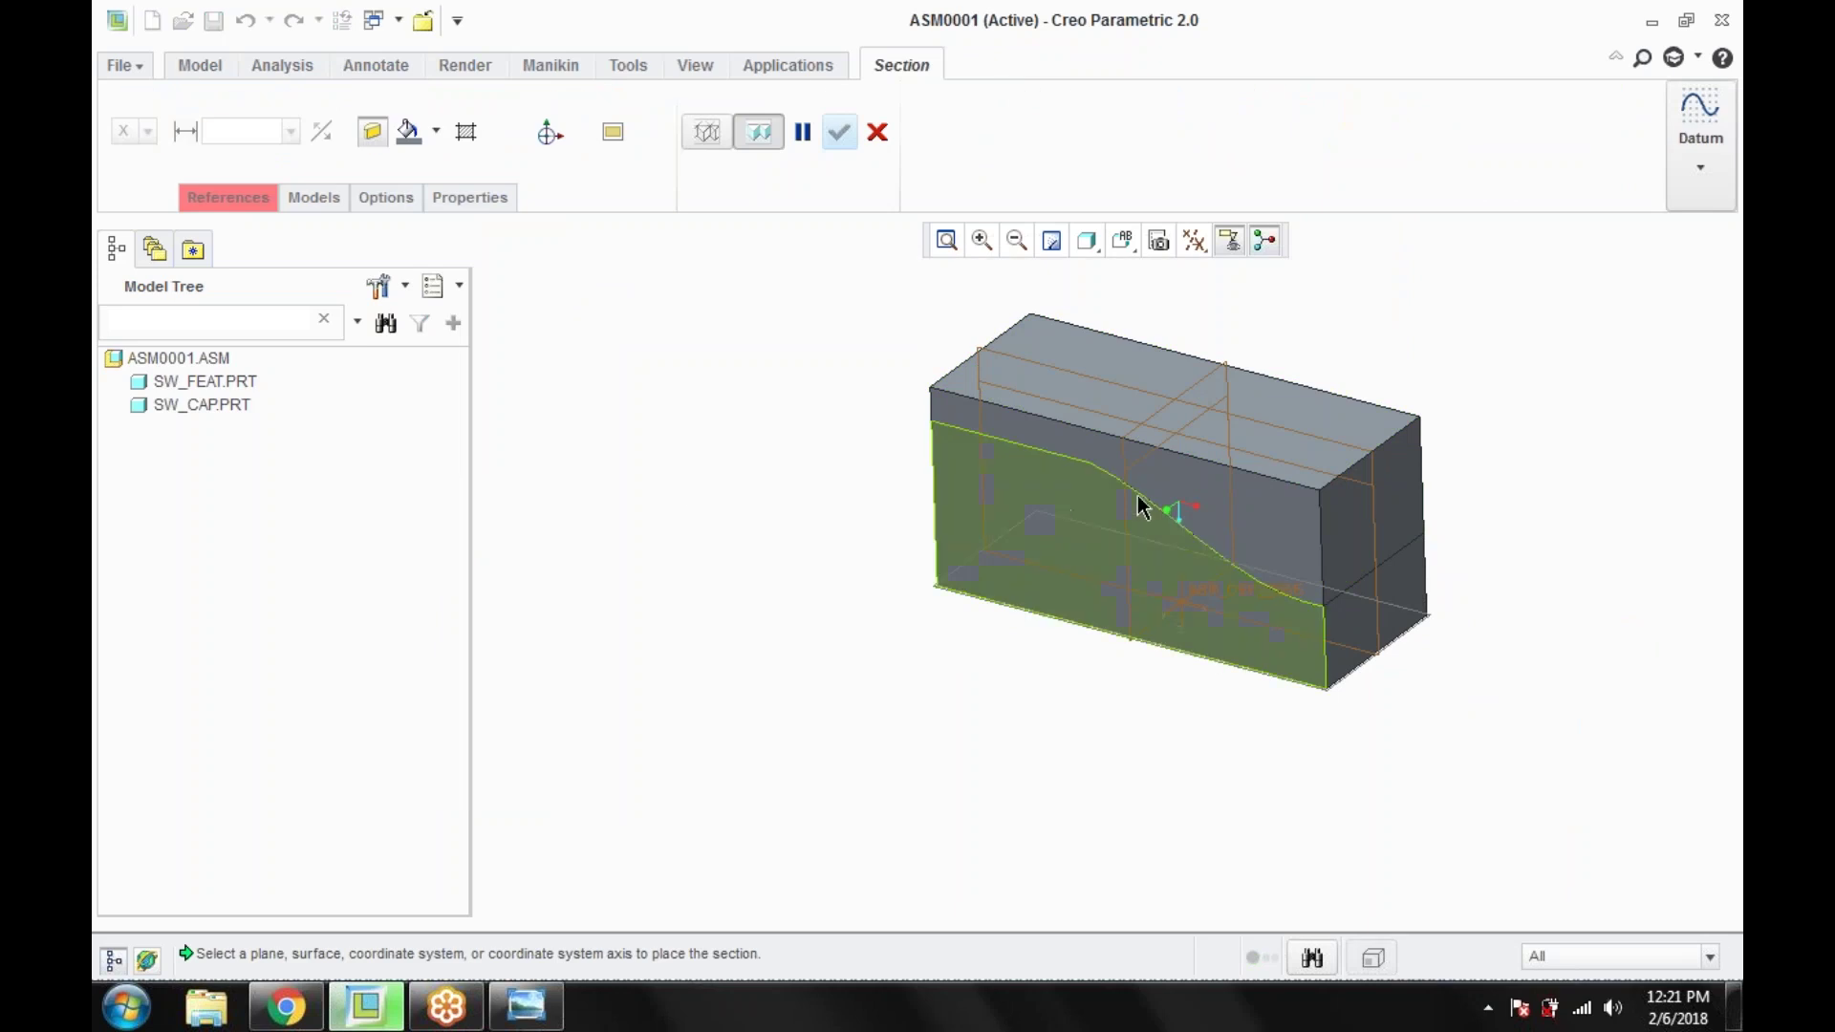
scroll(982, 346, up, 3)
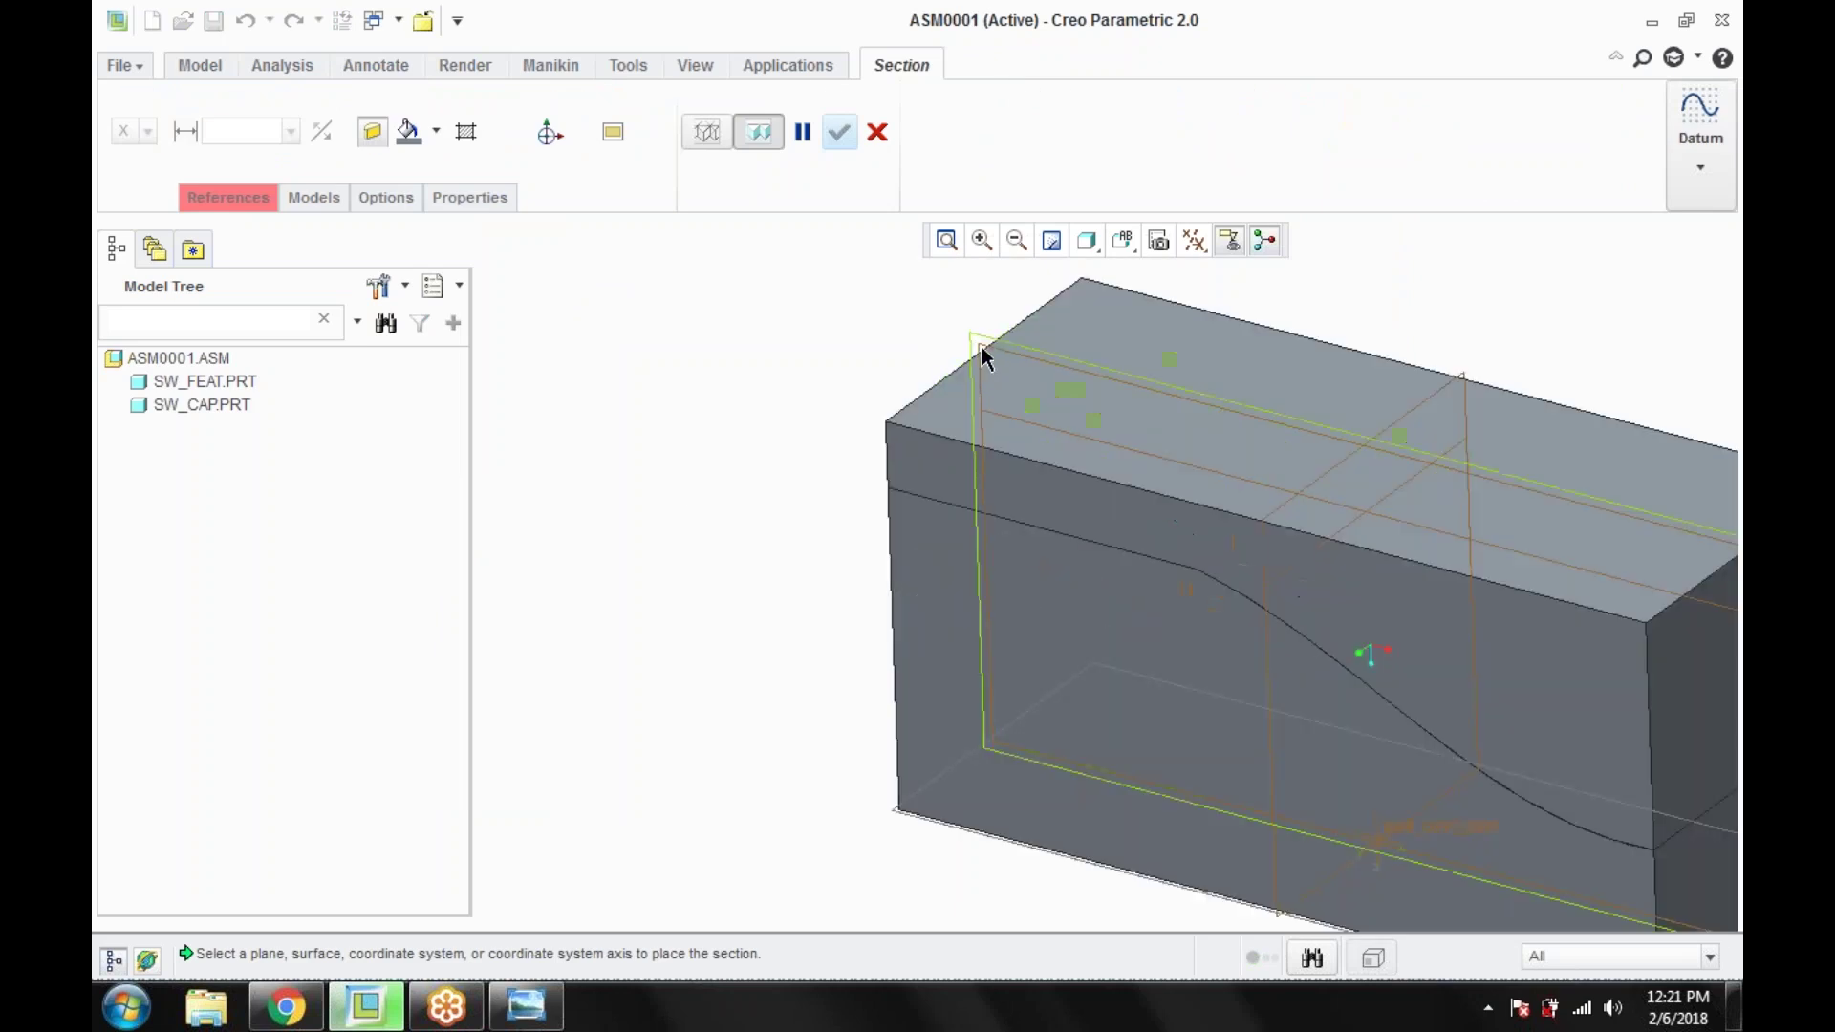
click(983, 347)
mouse_move(910, 496)
middle_down()
mouse_move(894, 566)
mouse_move(916, 514)
middle_up()
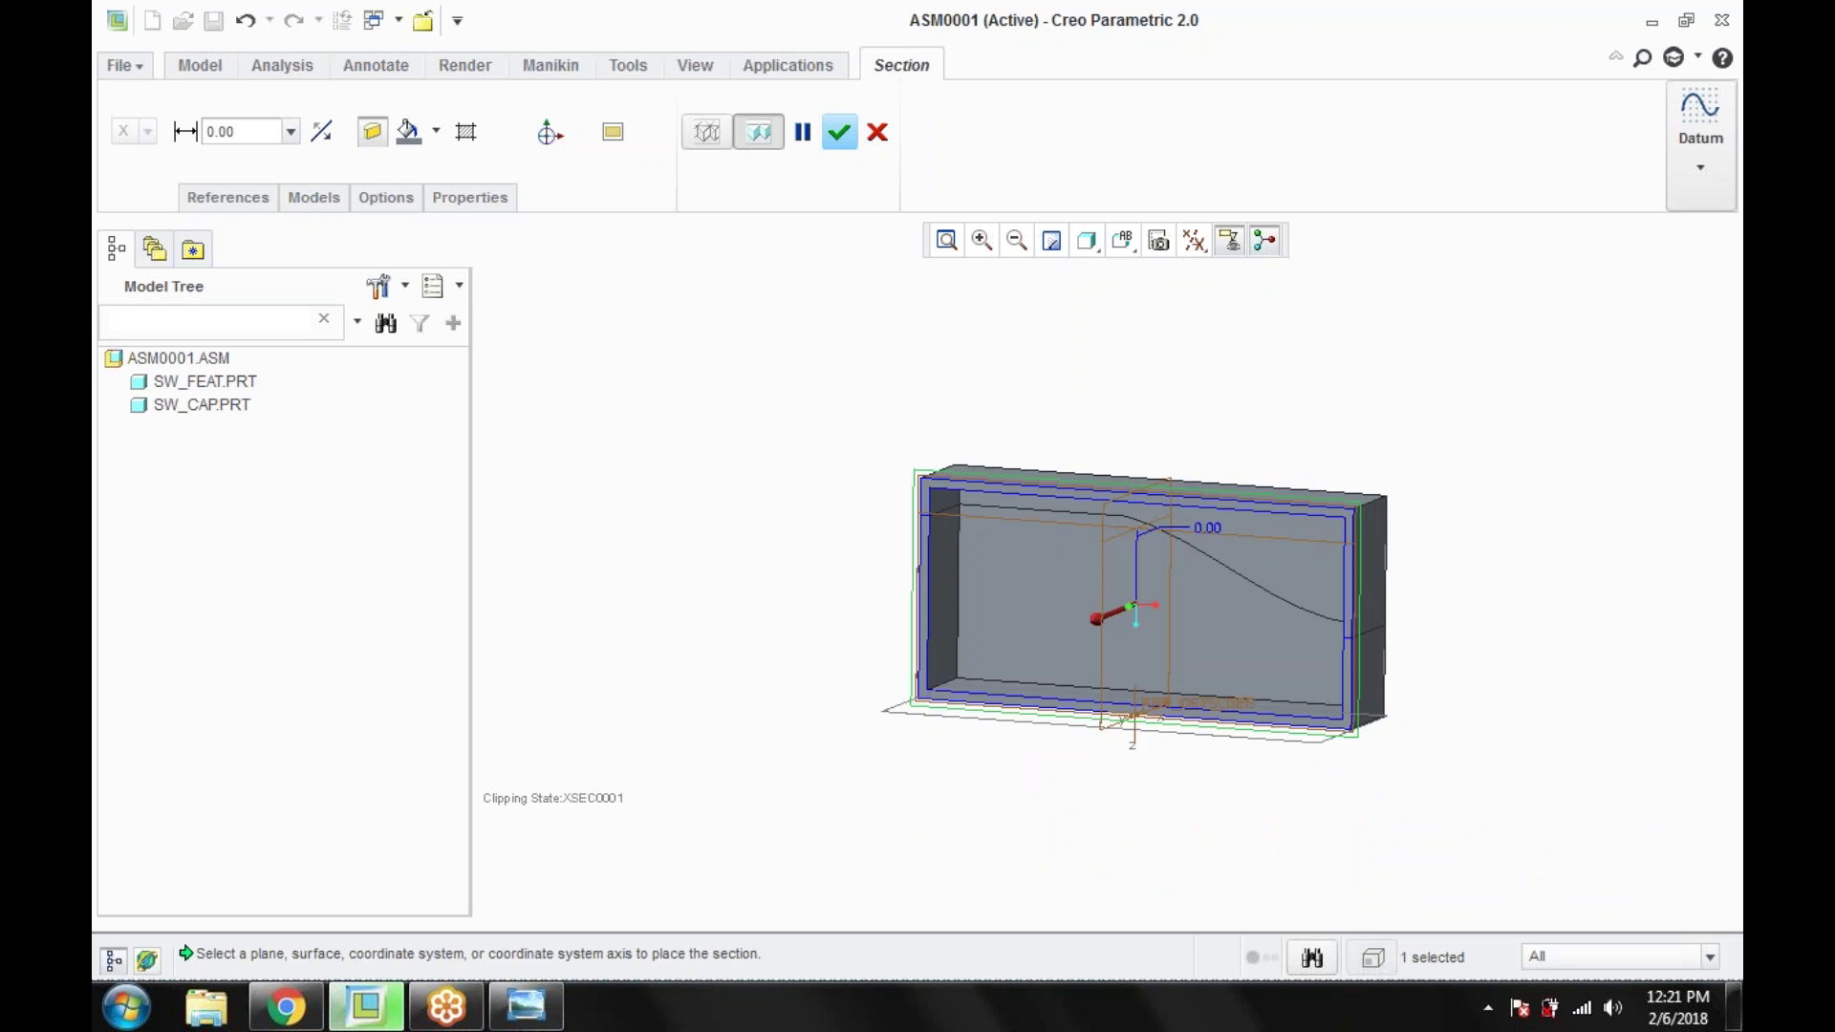
click(838, 139)
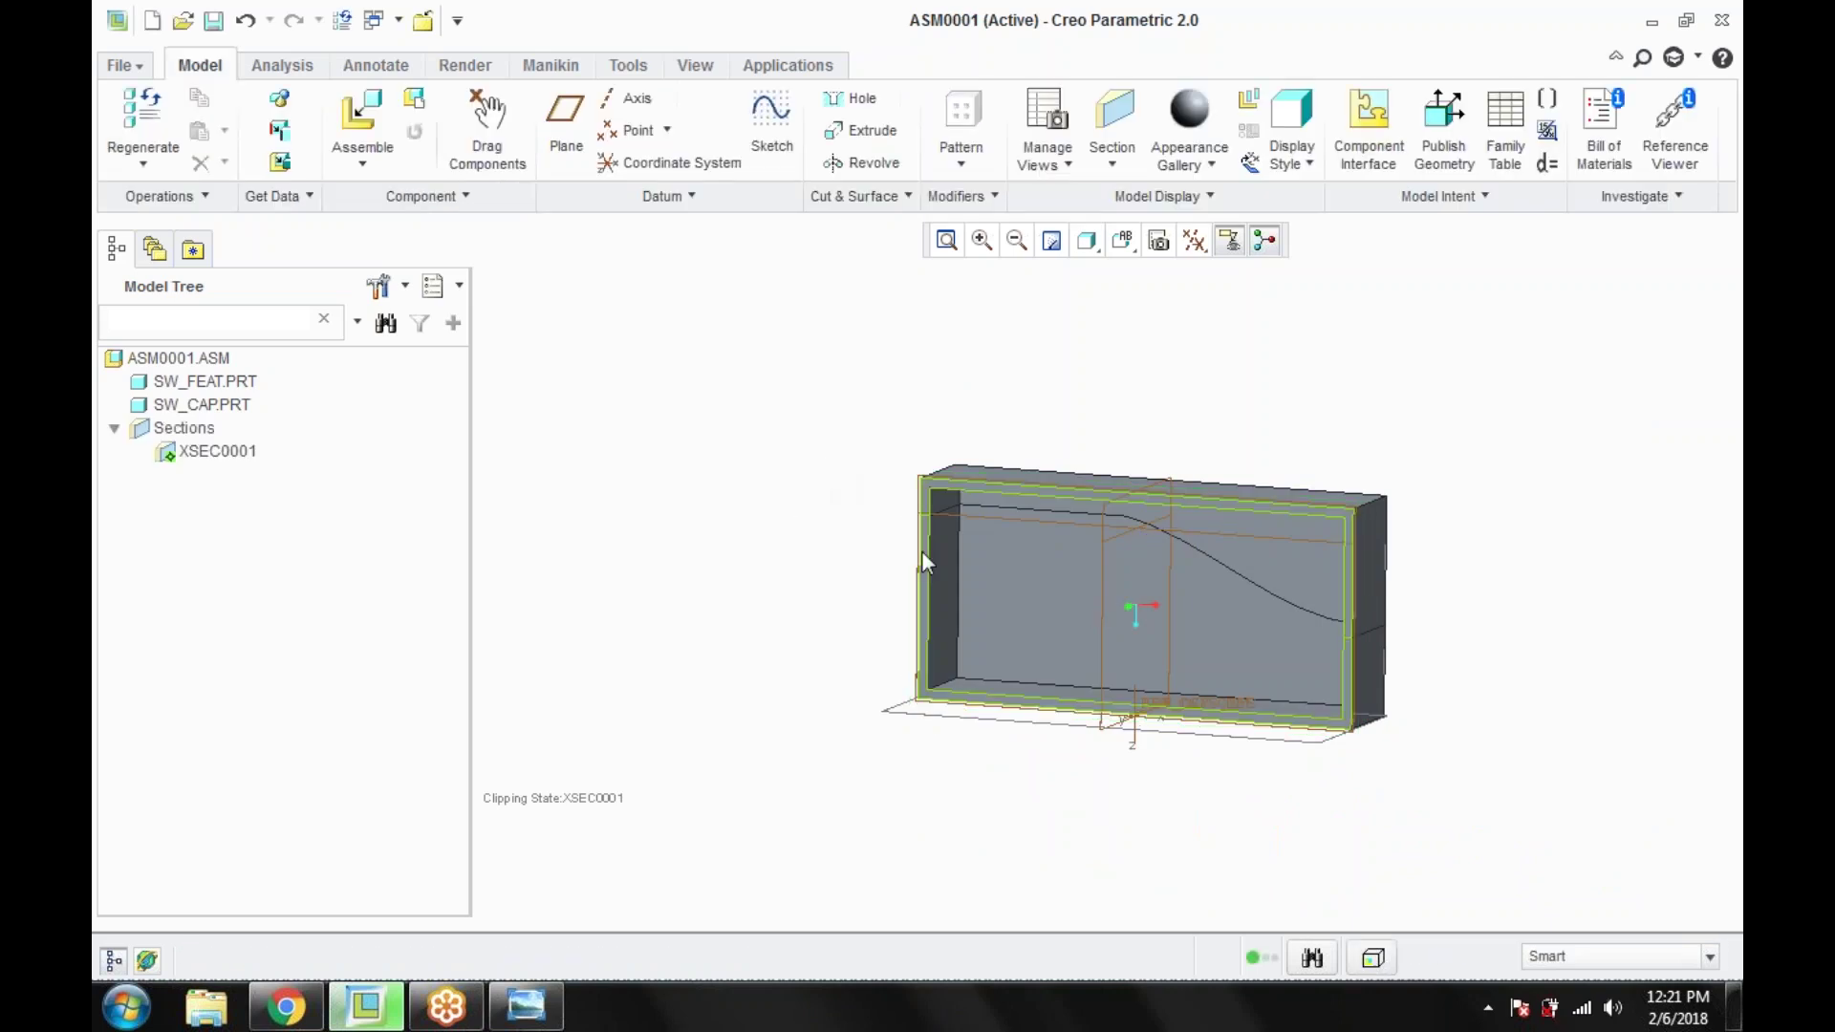
Step: Zoom and orbit the sectioned assembly to check the cap's curved interior against the base
scroll(922, 550, up, 3)
scroll(875, 487, up, 5)
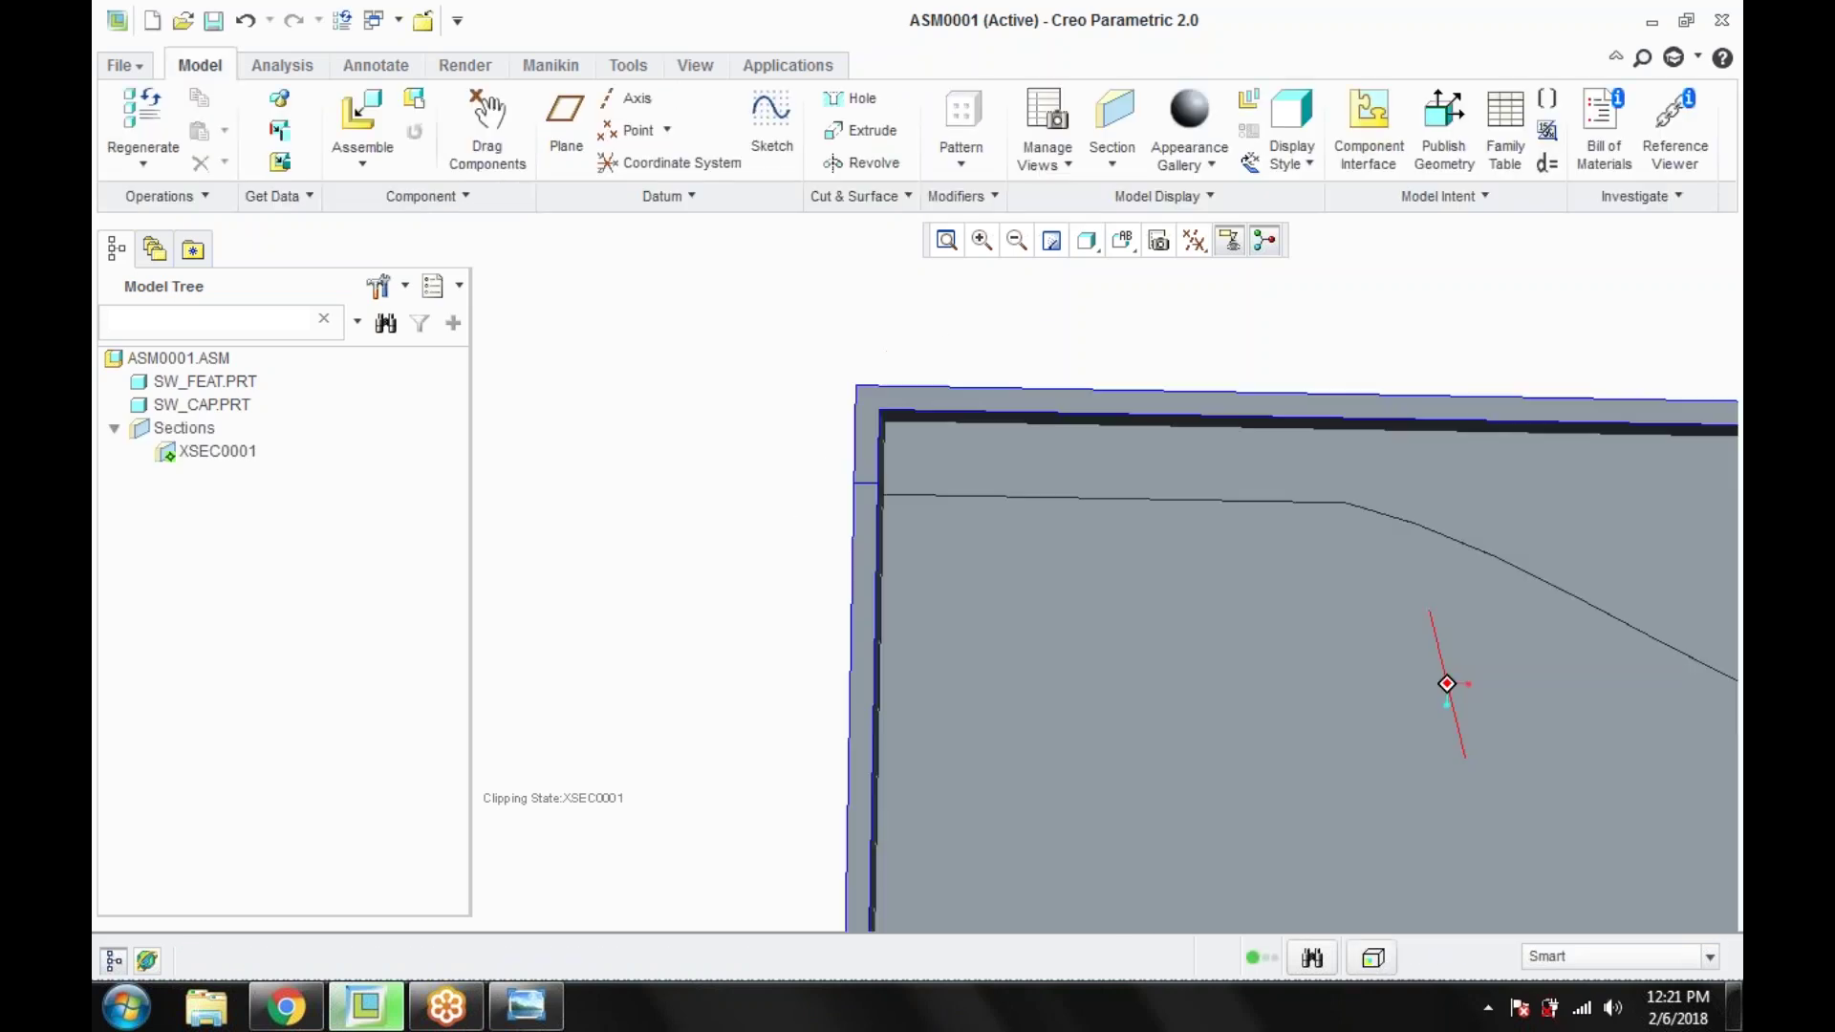
scroll(864, 519, down, 5)
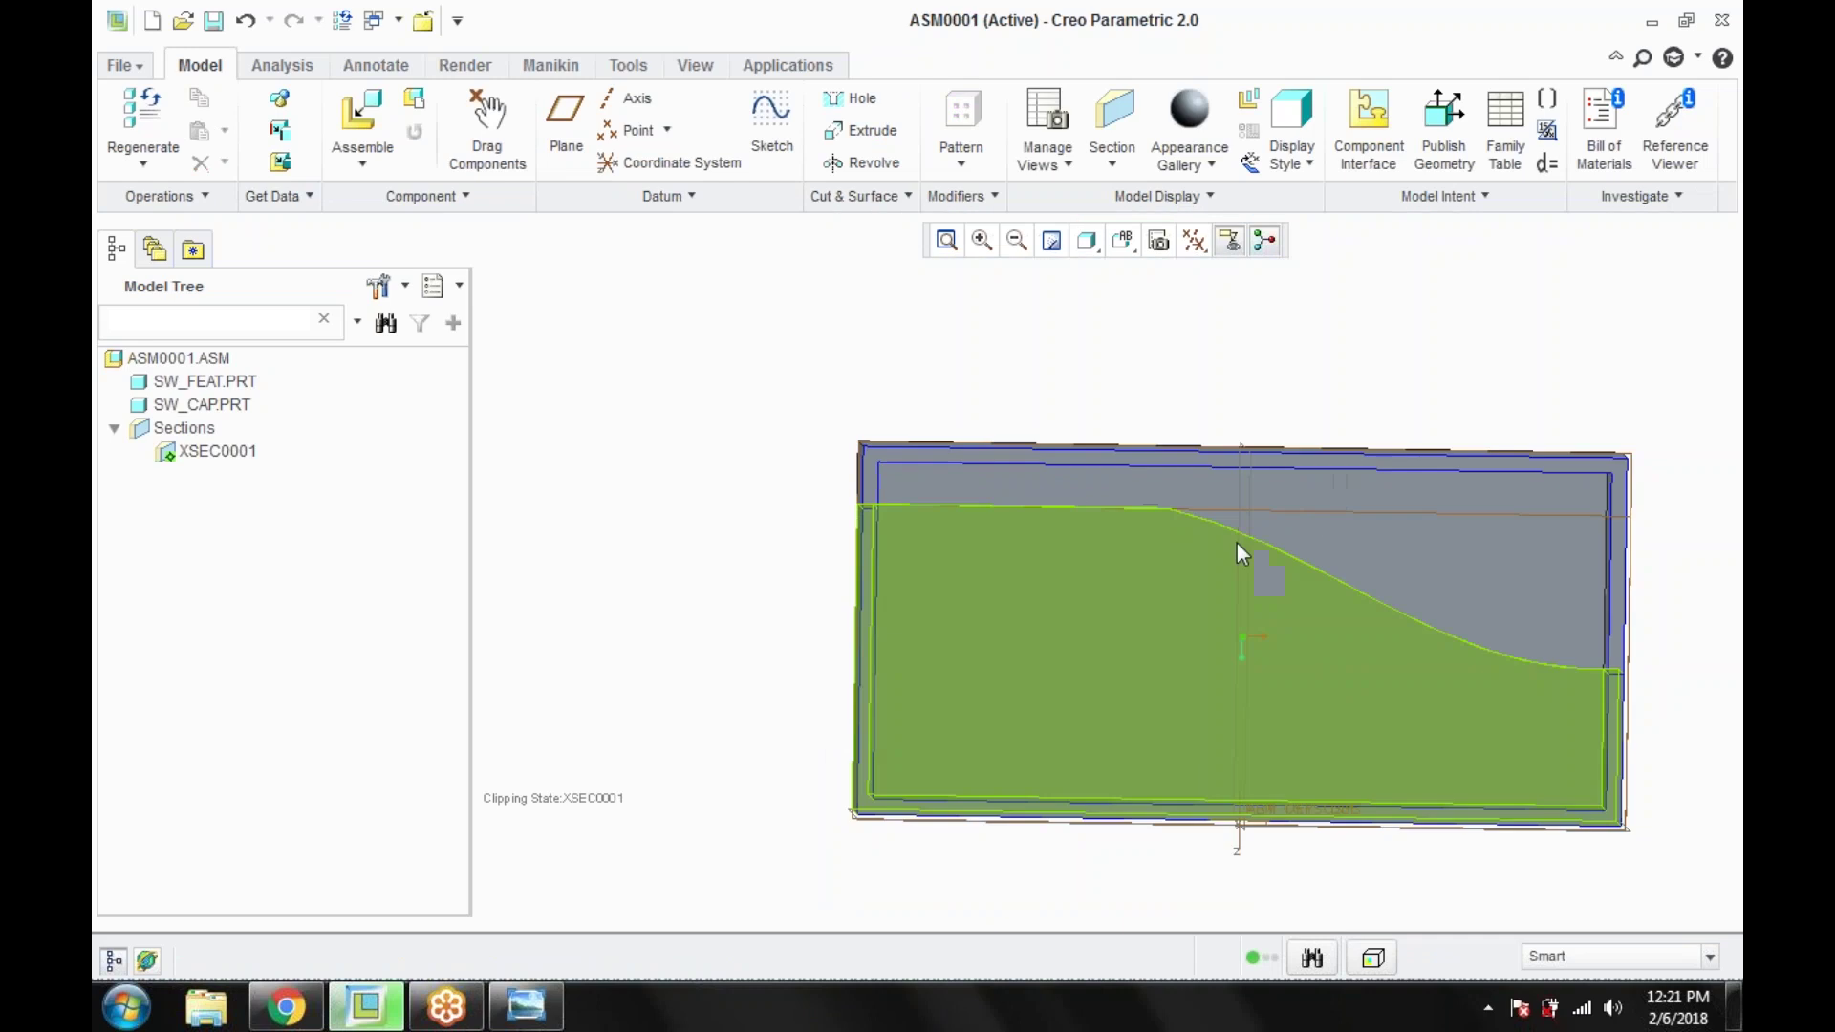
scroll(1184, 495, up, 5)
scroll(1166, 506, up, 2)
scroll(1145, 514, down, 6)
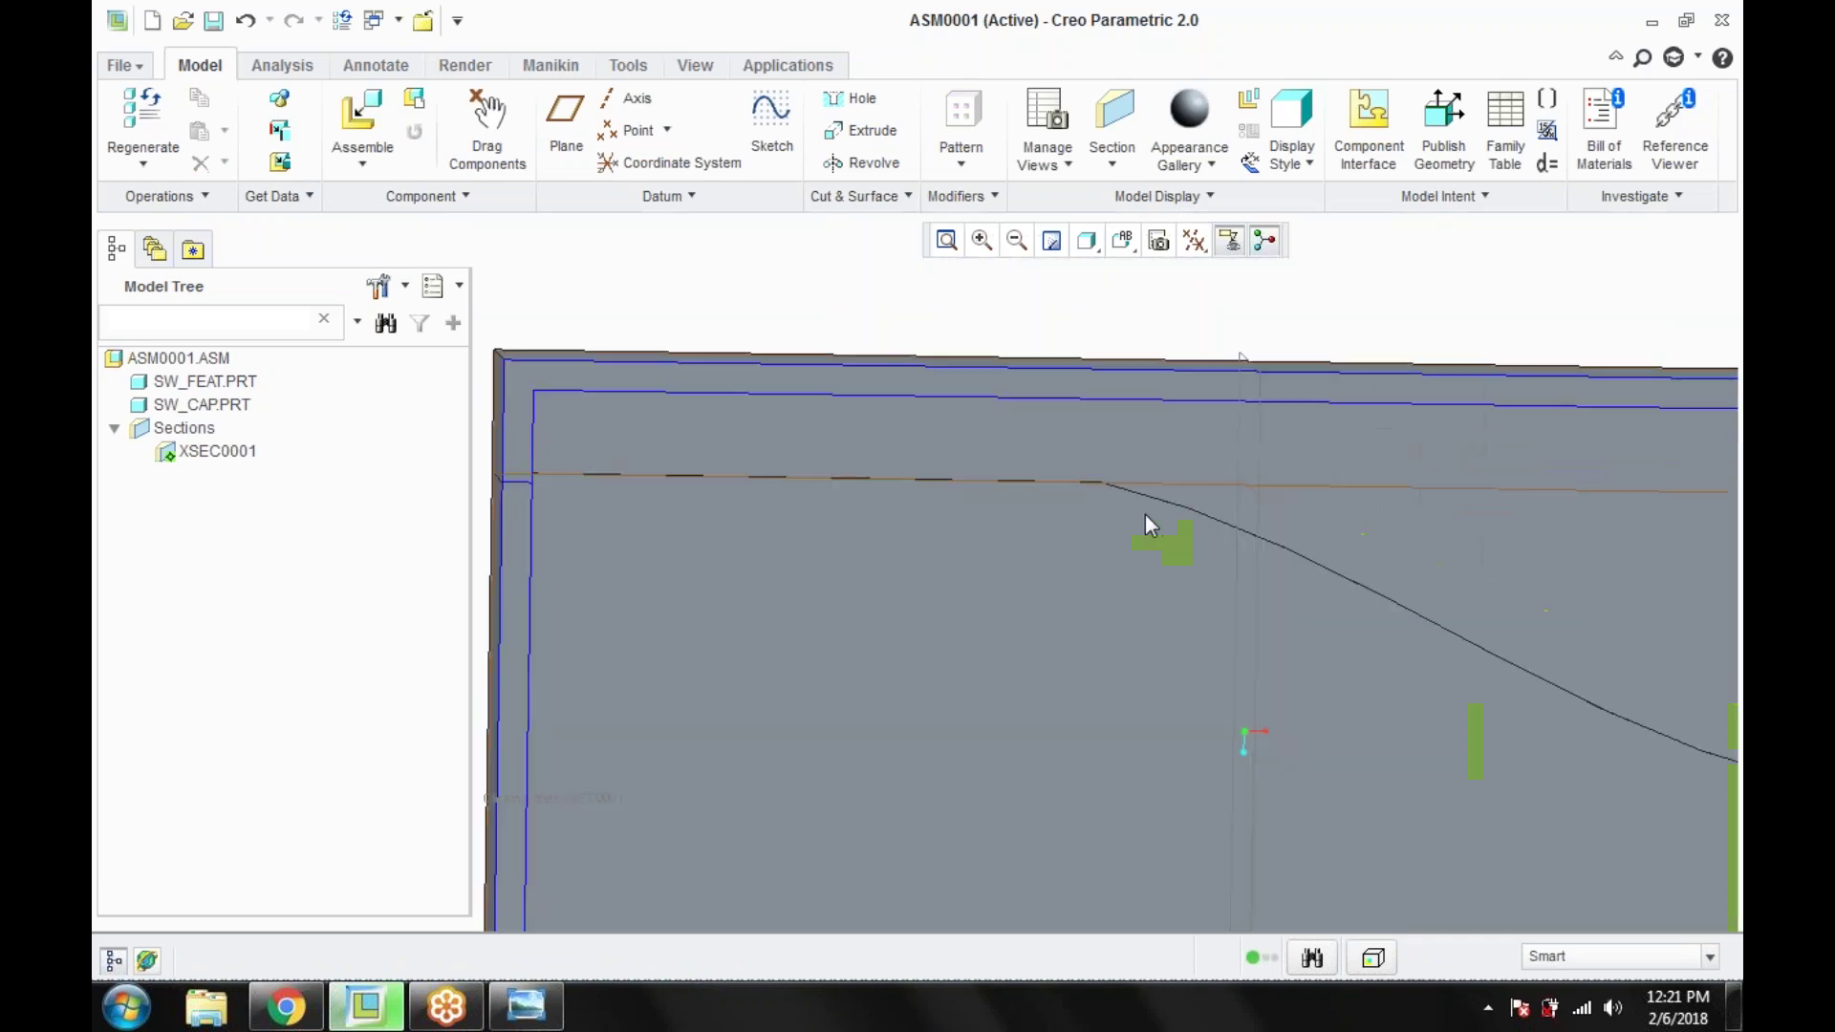
scroll(1242, 545, up, 5)
mouse_move(1380, 548)
middle_down()
mouse_move(1295, 533)
mouse_move(1376, 552)
mouse_move(1347, 535)
middle_up()
scroll(1359, 563, down, 5)
scroll(1337, 515, up, 2)
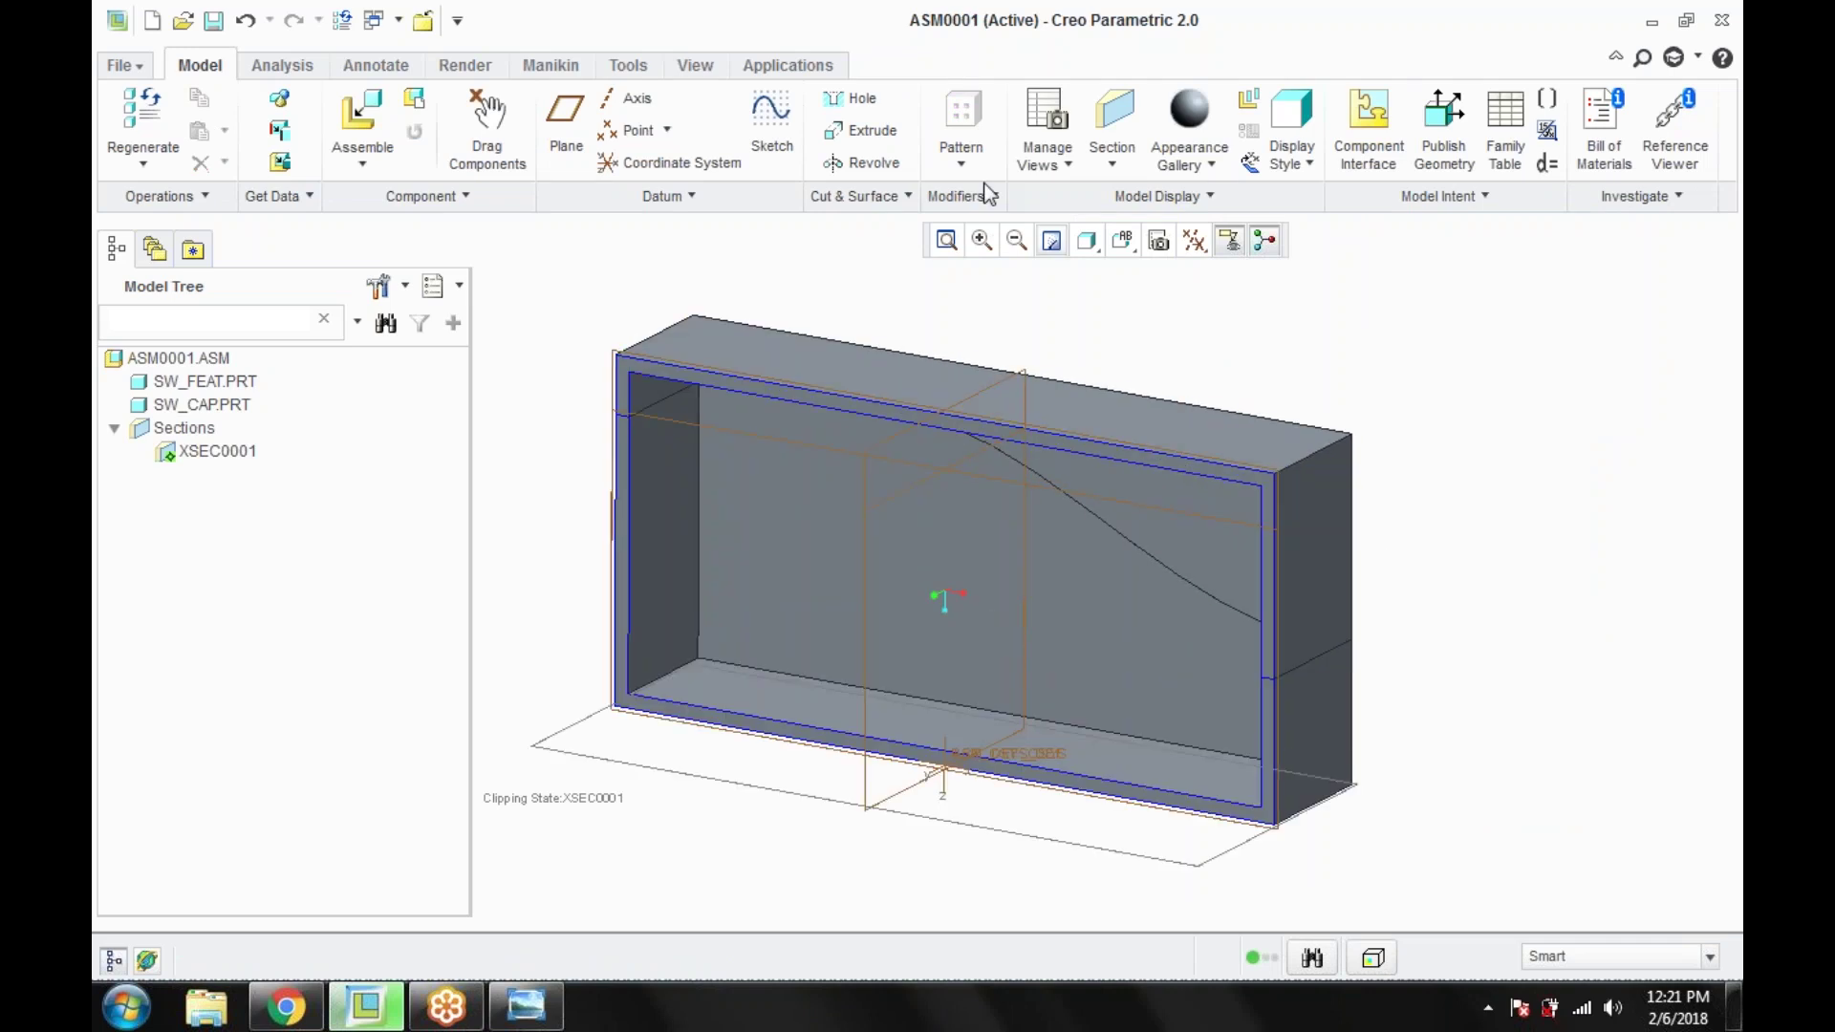